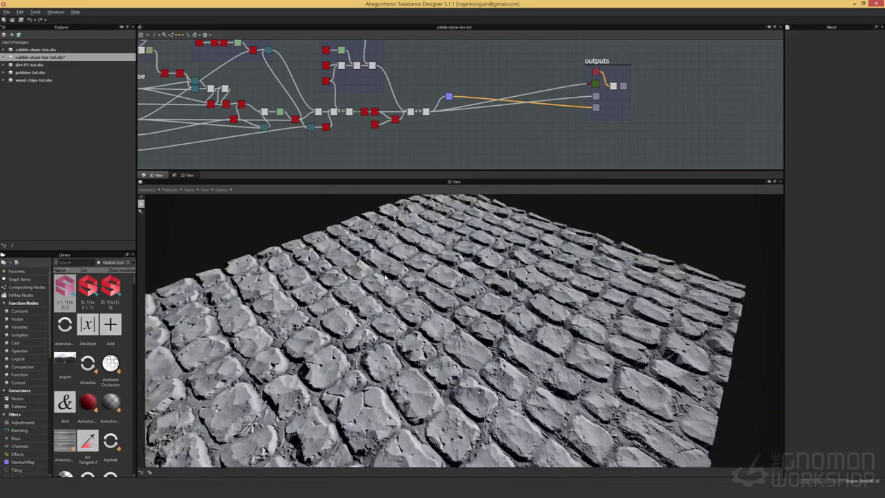
# Examine the displaced cobblestone surface in the 3D preview from several angles and distances.
pyautogui.moveTo(400, 291); pyautogui.dragTo(391, 275)
pyautogui.moveTo(427, 301); pyautogui.dragTo(432, 297)
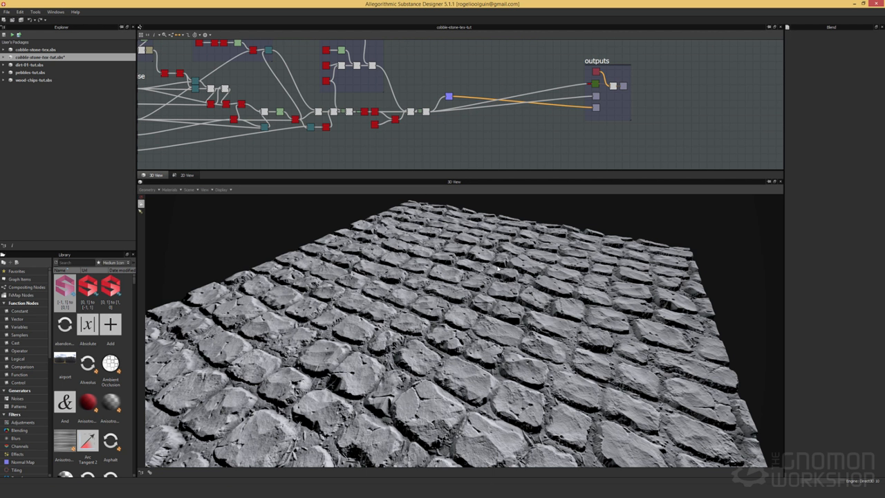
pyautogui.moveTo(459, 317); pyautogui.dragTo(470, 323)
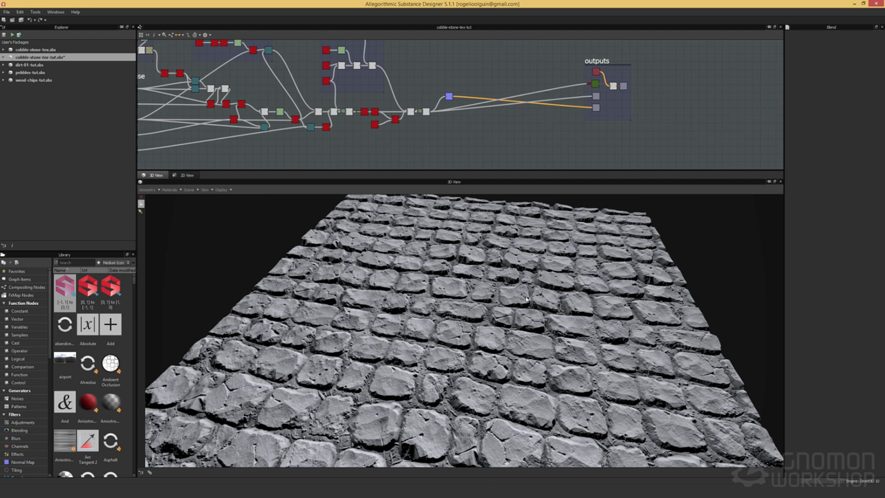
pyautogui.scroll(-3, 517, 309)
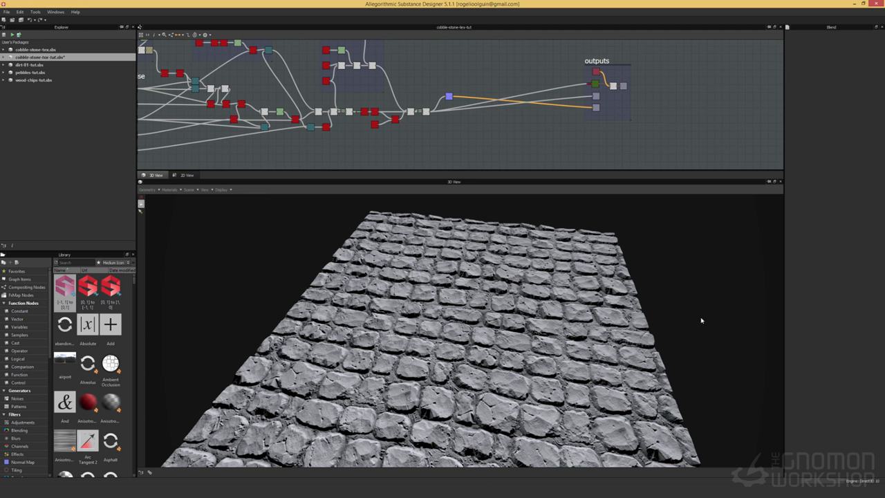
pyautogui.moveTo(514, 304); pyautogui.dragTo(517, 296)
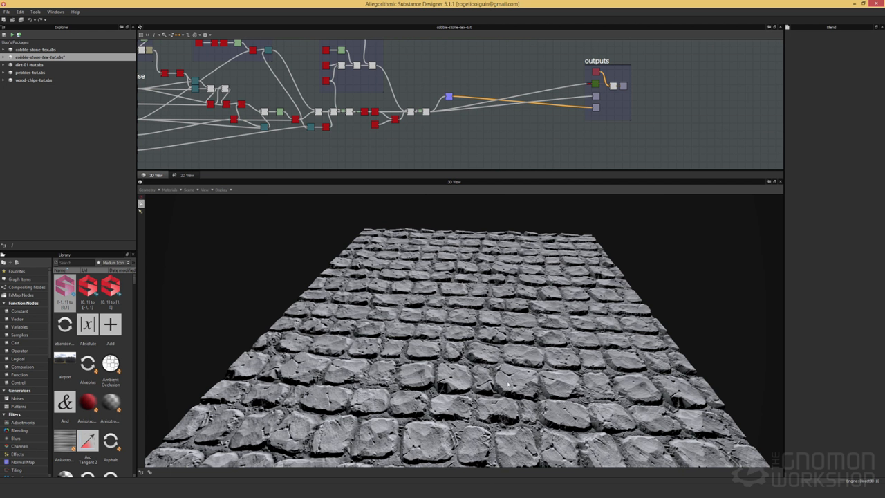
pyautogui.moveTo(474, 329); pyautogui.dragTo(500, 320)
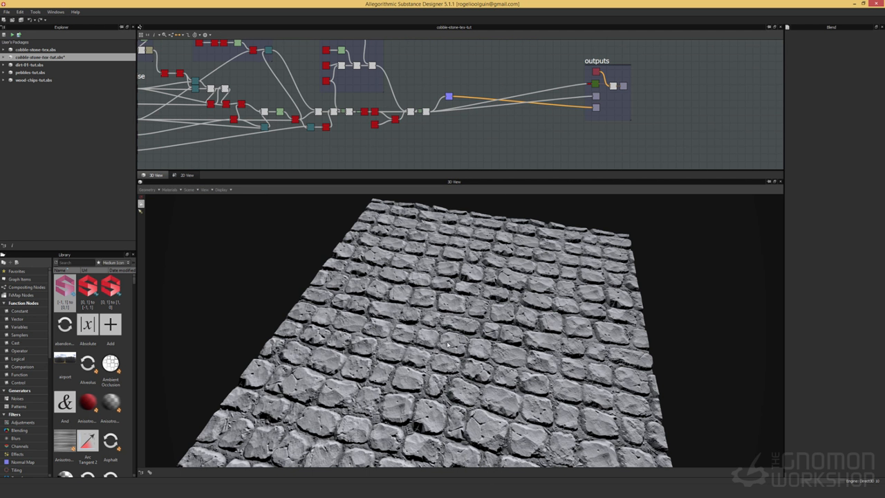
pyautogui.moveTo(419, 330); pyautogui.dragTo(440, 322)
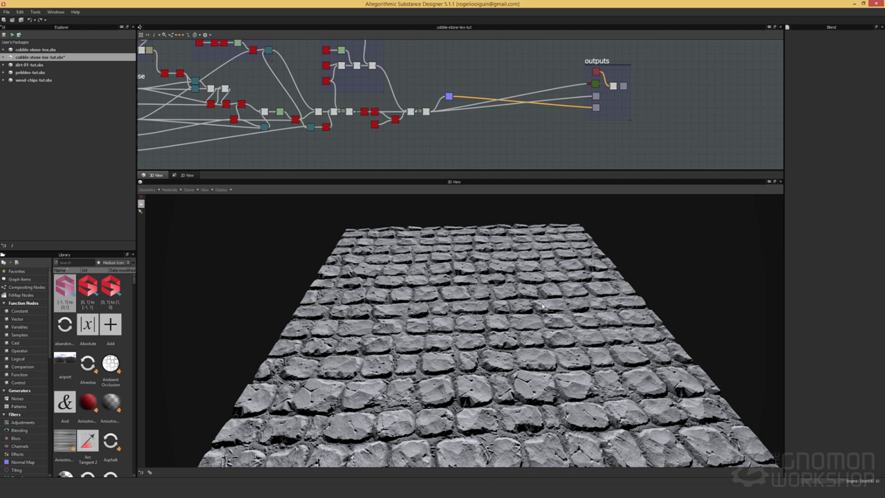
pyautogui.moveTo(547, 302); pyautogui.dragTo(539, 320)
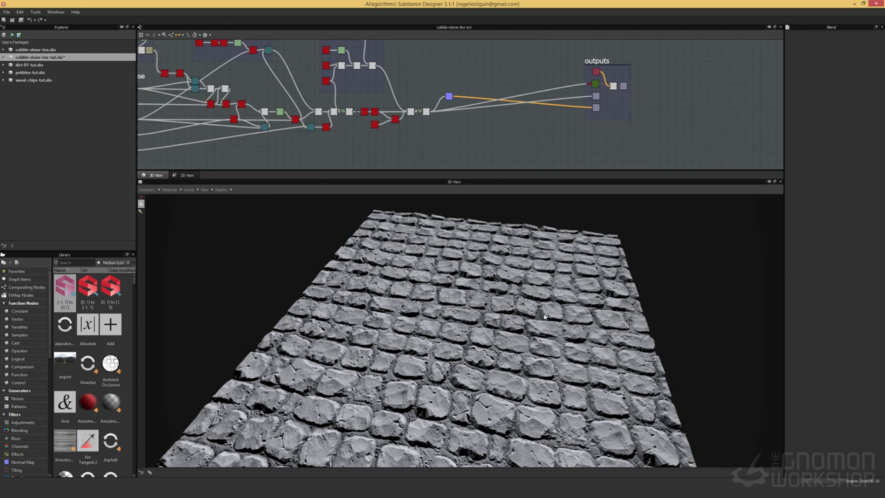
pyautogui.moveTo(494, 306); pyautogui.dragTo(466, 398)
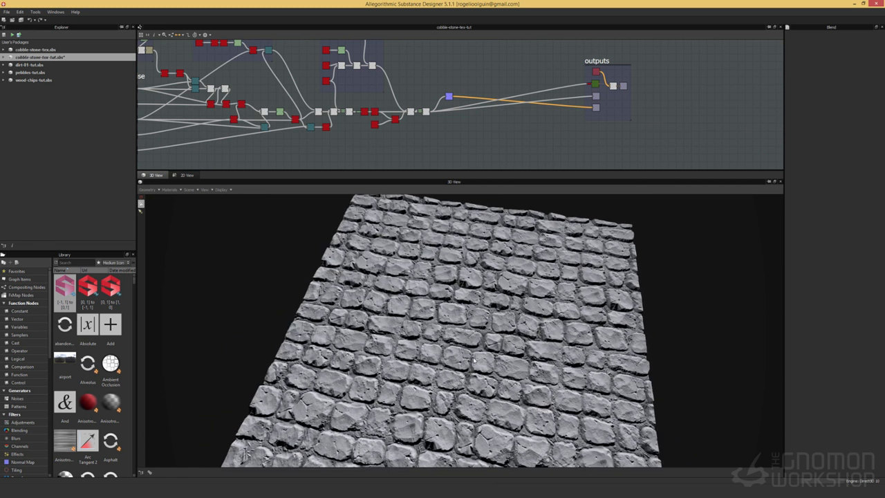
pyautogui.scroll(4, 472, 366)
pyautogui.moveTo(488, 319)
pyautogui.mouseDown()
pyautogui.moveTo(471, 319)
pyautogui.moveTo(482, 308)
pyautogui.moveTo(488, 333)
pyautogui.mouseUp()
pyautogui.scroll(-4, 474, 319)
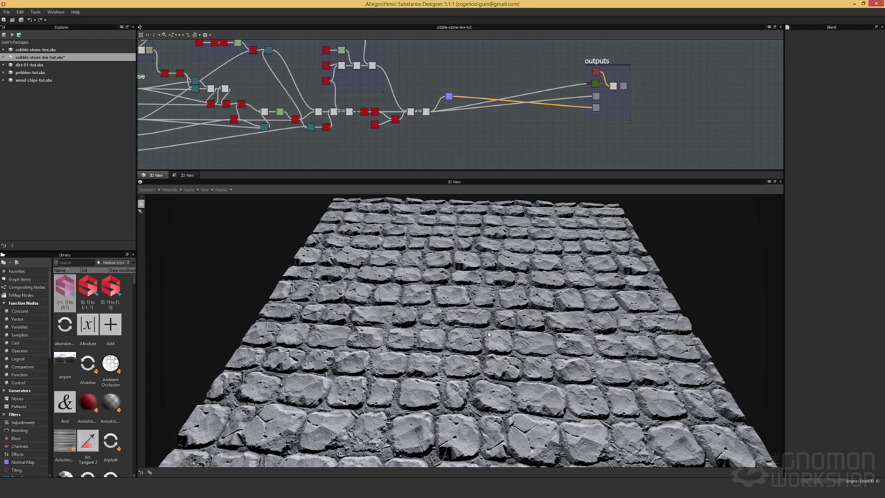
pyautogui.moveTo(515, 374); pyautogui.dragTo(516, 299)
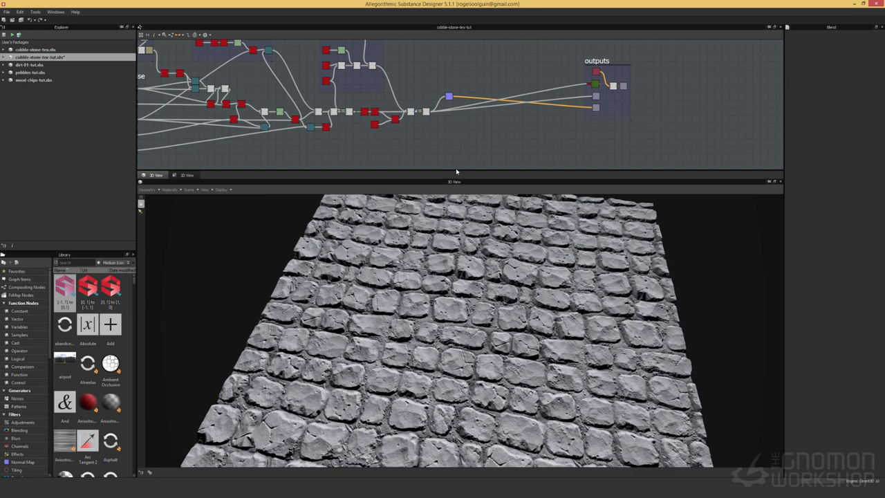
# Rearrange the workspace so the 3D View and 2D View sit side by side beneath an enlarged graph.
pyautogui.moveTo(455, 169); pyautogui.dragTo(174, 358)
pyautogui.moveTo(187, 284); pyautogui.dragTo(496, 293)
pyautogui.moveTo(299, 313); pyautogui.dragTo(281, 303)
pyautogui.moveTo(450, 225); pyautogui.dragTo(432, 253)
pyautogui.moveTo(379, 317); pyautogui.dragTo(355, 295)
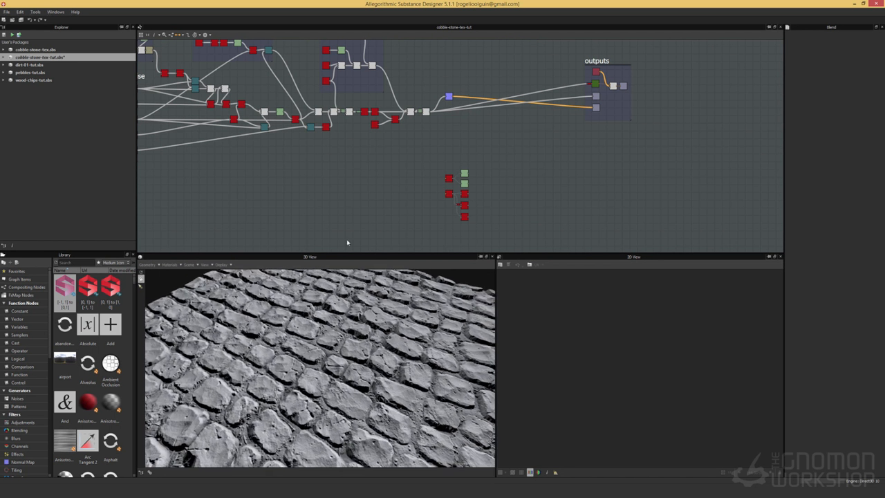
# Preview both wood-chips nodes and the Directional Warp node in the splatter detail frame.
pyautogui.scroll(2, 364, 172)
pyautogui.moveTo(398, 116); pyautogui.dragTo(396, 225, button='middle')
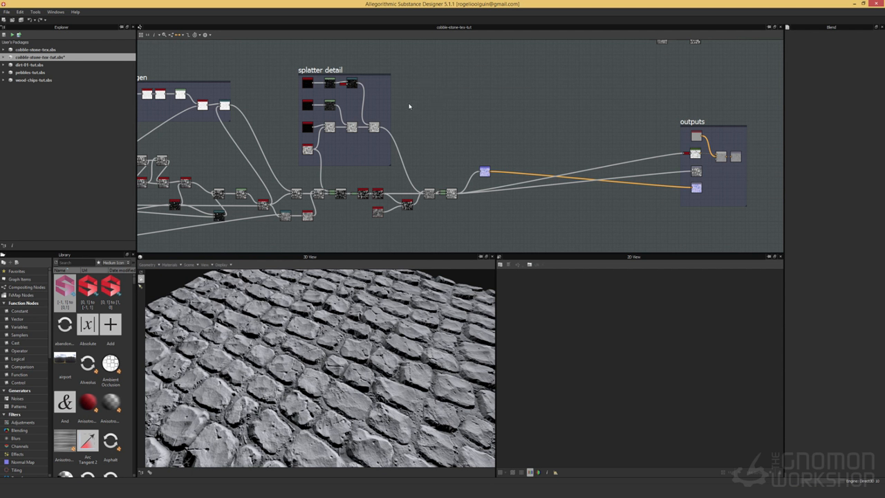
pyautogui.scroll(1, 407, 121)
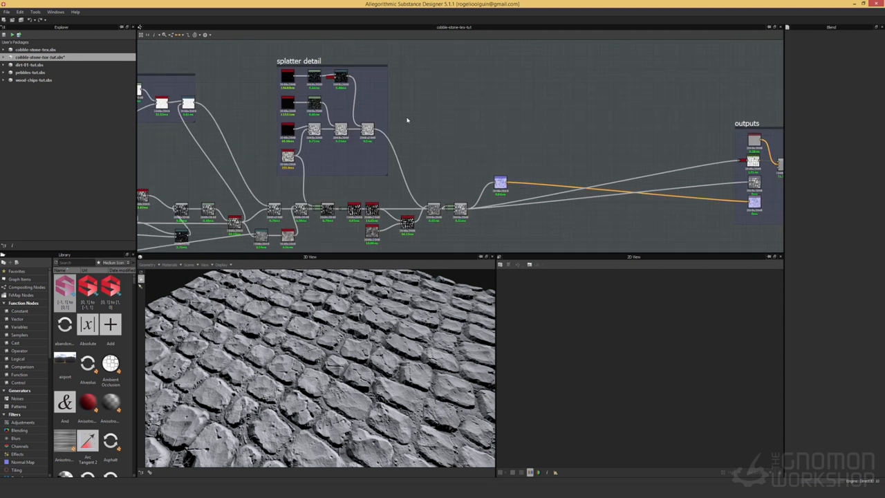
pyautogui.scroll(1, 407, 120)
pyautogui.moveTo(462, 122)
pyautogui.mouseDown(button='middle')
pyautogui.moveTo(468, 180)
pyautogui.moveTo(466, 139)
pyautogui.mouseUp(button='middle')
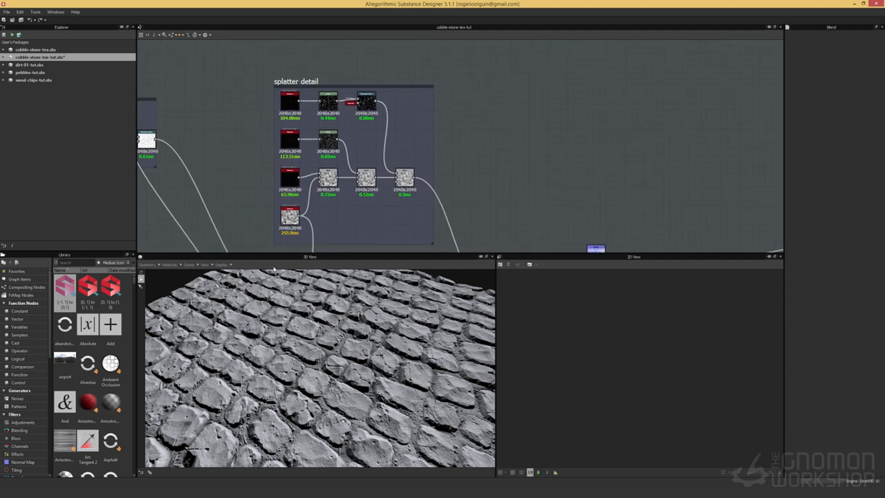
pyautogui.doubleClick(289, 102)
pyautogui.scroll(-5, 639, 333)
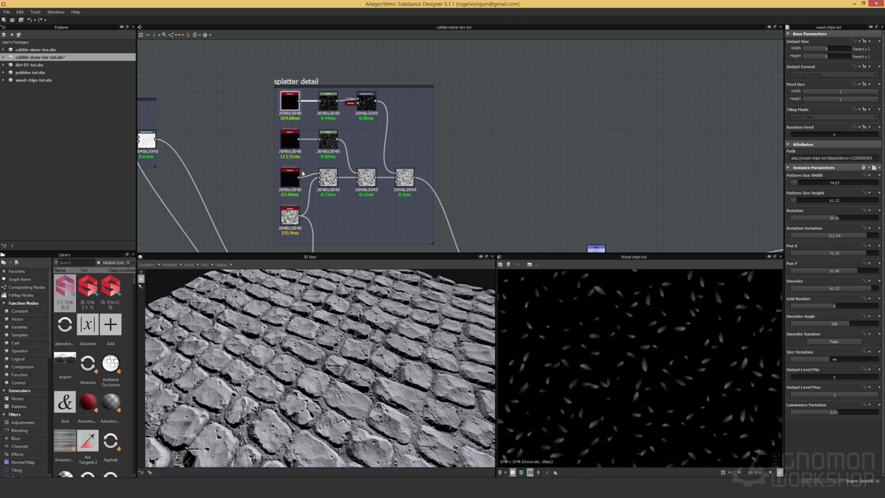
pyautogui.doubleClick(290, 139)
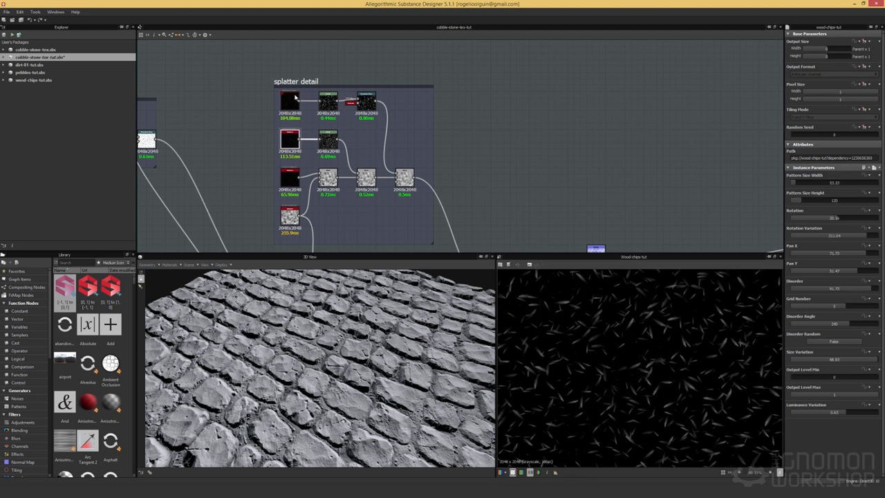
pyautogui.doubleClick(366, 101)
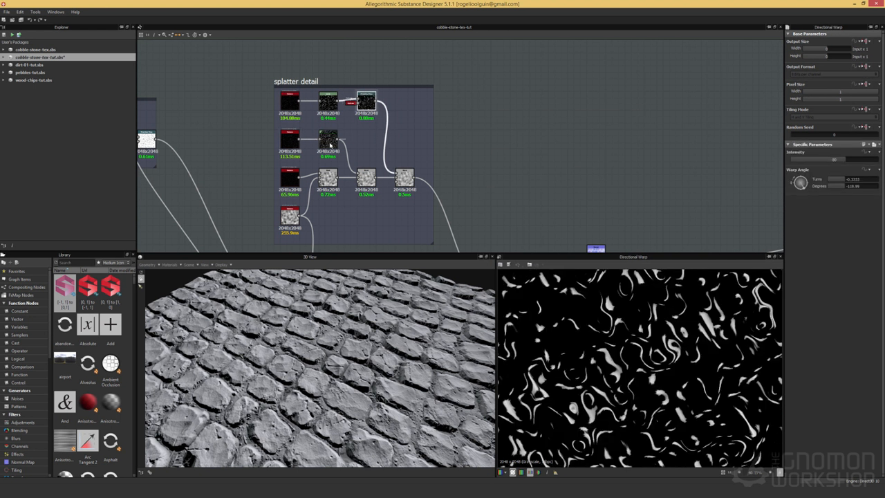
# Preview the second wood-chips branch, the pebbles node, the Directional Warp and the middle Blend of the splatter detail frame.
pyautogui.doubleClick(328, 138)
pyautogui.doubleClick(290, 179)
pyautogui.doubleClick(290, 178)
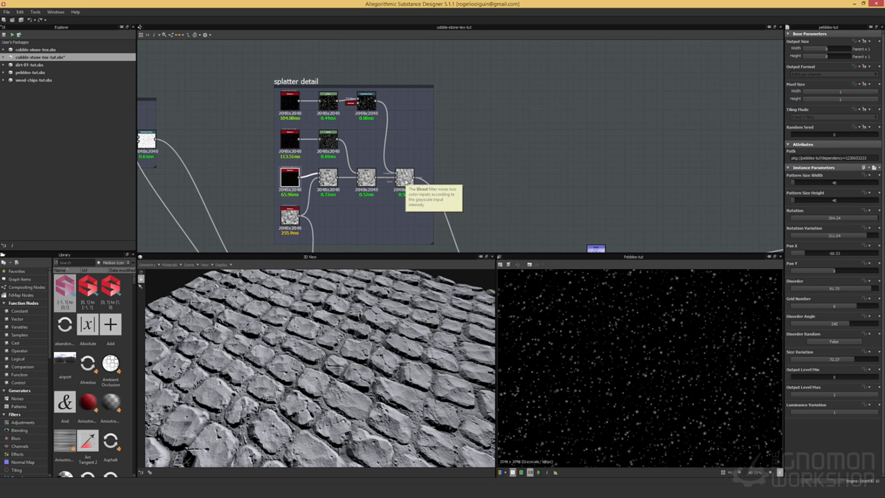
pyautogui.doubleClick(366, 105)
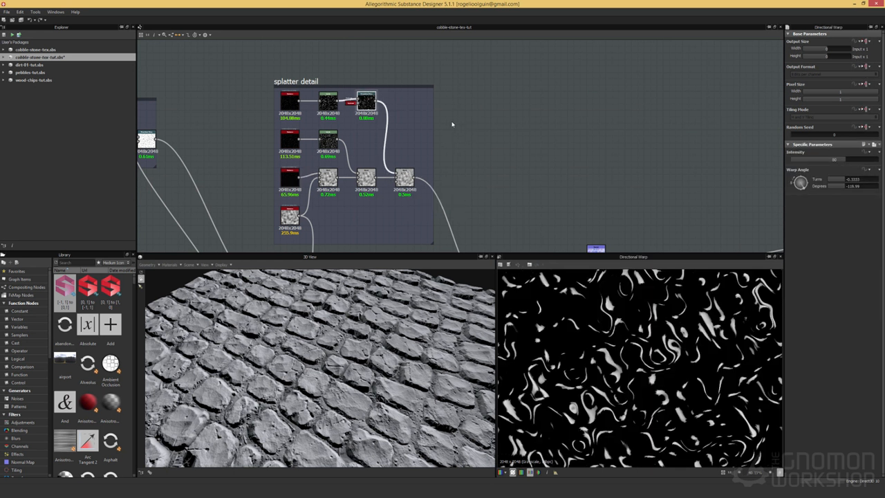
pyautogui.doubleClick(366, 179)
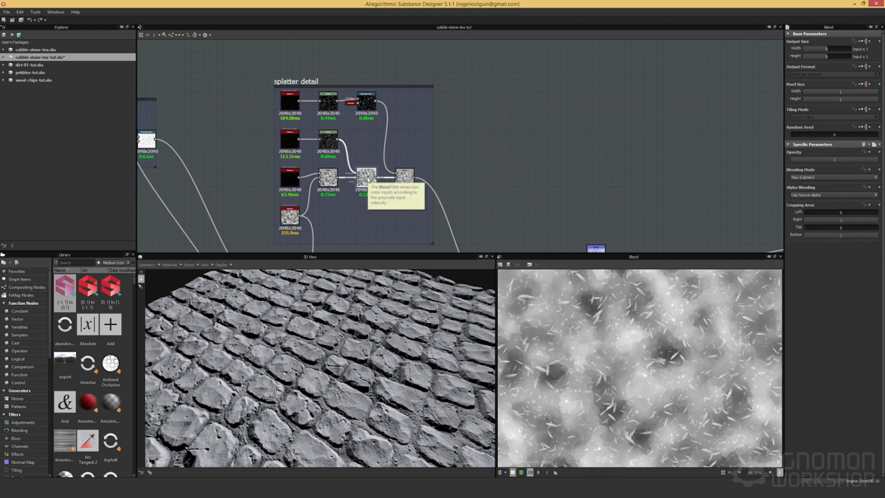
# Widen the node parameters area so its sliders have more room.
pyautogui.click(795, 179)
pyautogui.click(784, 181)
pyautogui.moveTo(783, 181); pyautogui.dragTo(681, 236)
# Review how the three chained Blend nodes combine the pebbles, wood chips and warped chips in the splatter detail frame.
pyautogui.click(368, 102)
pyautogui.doubleClick(369, 103)
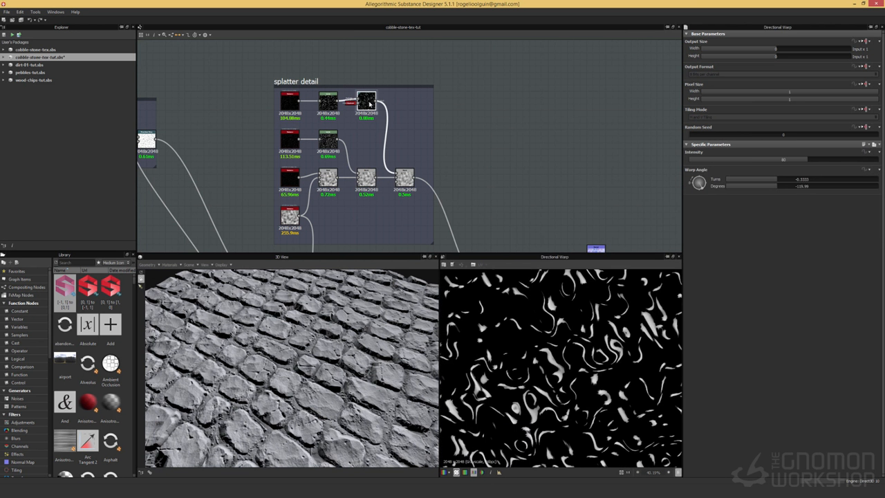
pyautogui.doubleClick(403, 179)
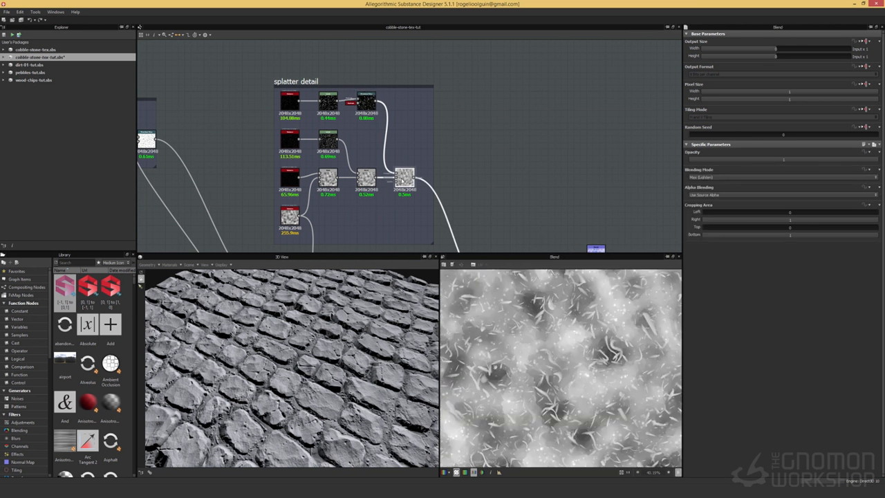
pyautogui.doubleClick(366, 180)
pyautogui.click(331, 182)
pyautogui.doubleClick(289, 178)
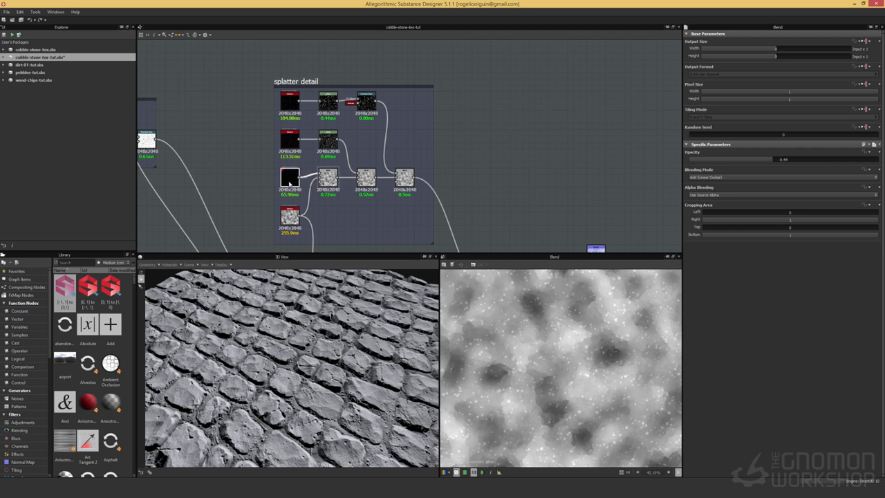
pyautogui.click(468, 159)
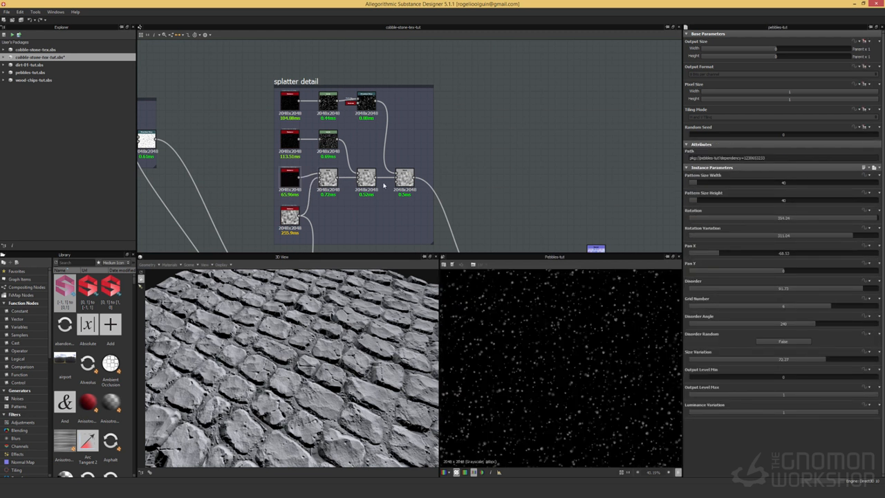
pyautogui.doubleClick(327, 178)
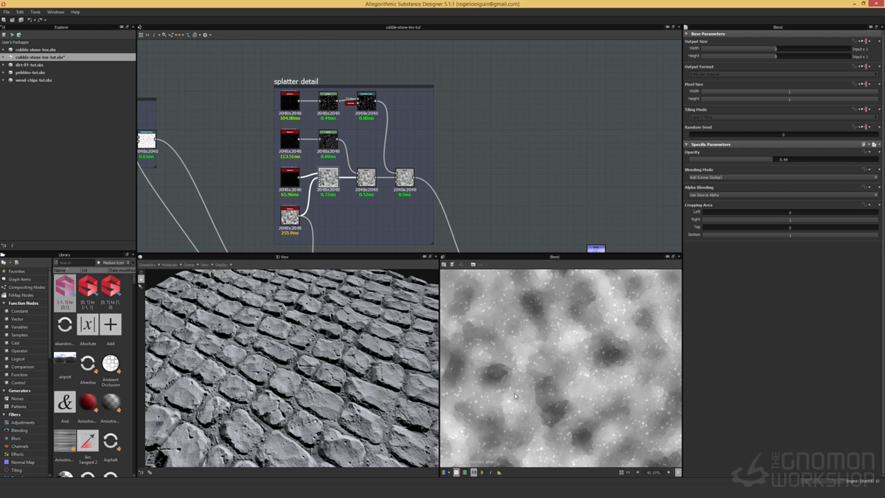
pyautogui.click(366, 178)
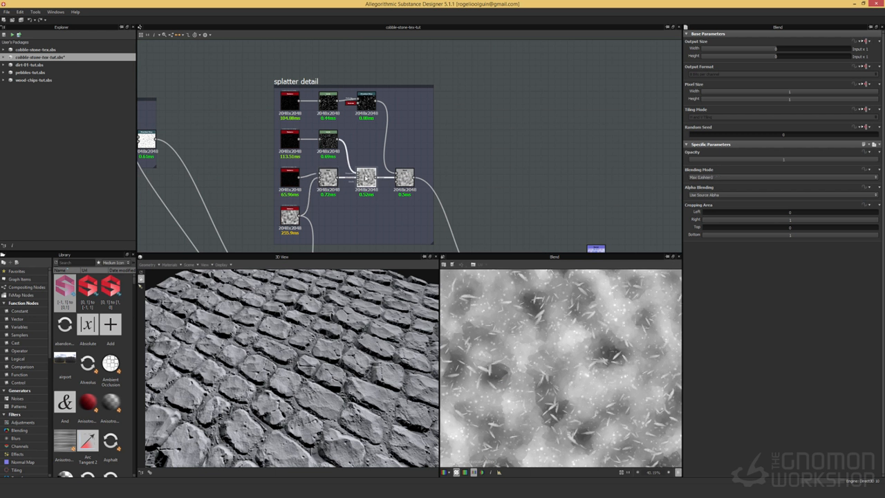
pyautogui.click(404, 177)
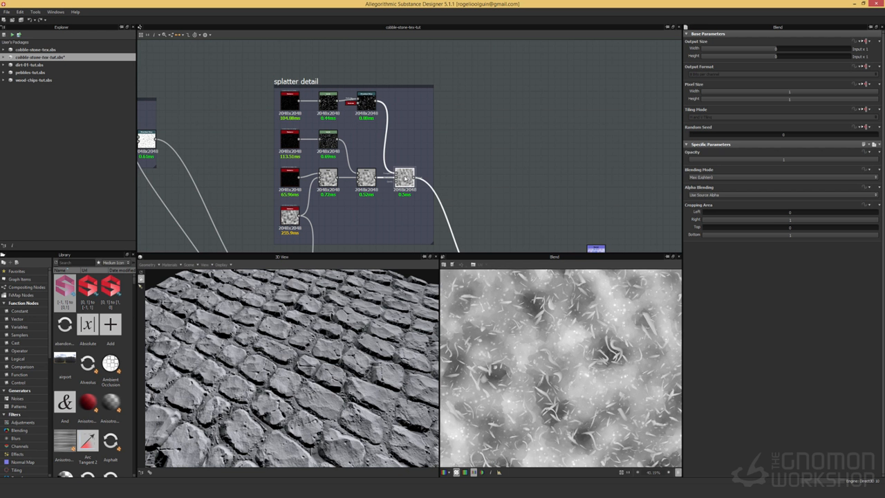
# Add a Levels node beside the splatter detail frame, feed it from the pebbles node and preview it.
pyautogui.rightClick(457, 173)
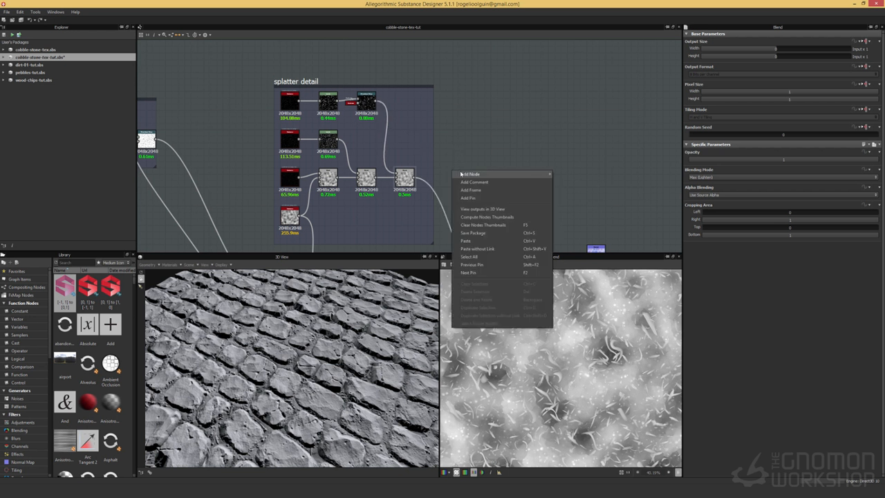
pyautogui.moveTo(460, 174)
pyautogui.click(569, 283)
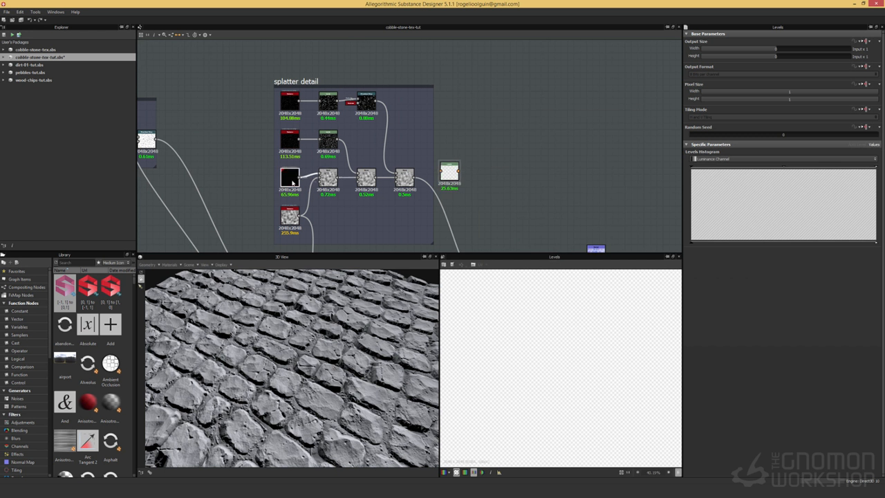
pyautogui.doubleClick(293, 181)
pyautogui.moveTo(300, 178); pyautogui.dragTo(446, 172)
pyautogui.doubleClick(449, 172)
# Lower the Levels node's input white point close to the dark end to turn the pebbles into a bright mask.
pyautogui.moveTo(878, 172); pyautogui.dragTo(701, 167)
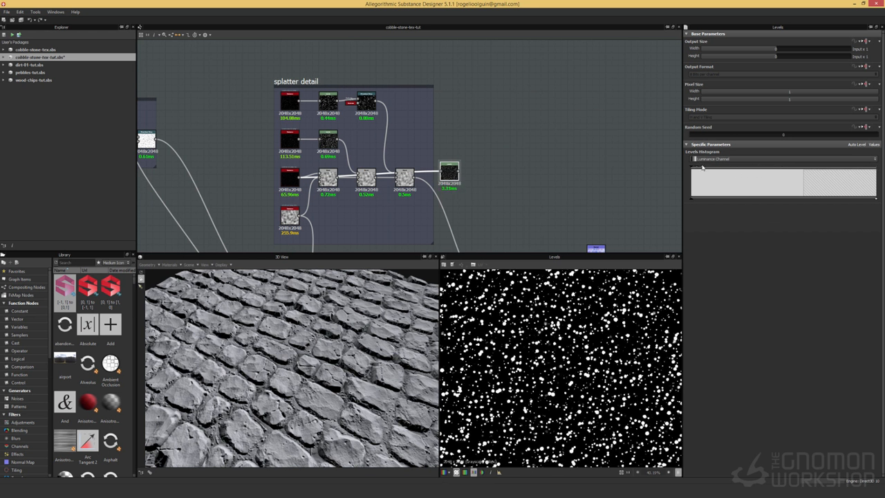
pyautogui.scroll(5, 565, 309)
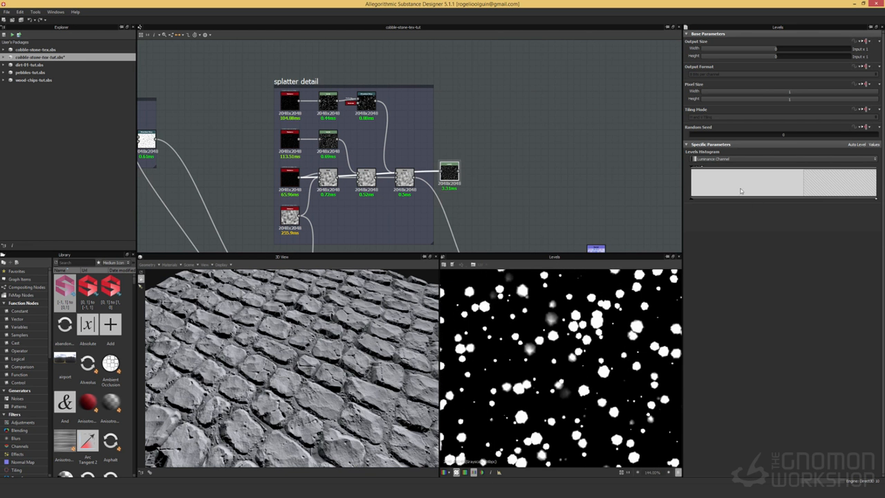
pyautogui.moveTo(702, 169)
pyautogui.mouseDown()
pyautogui.moveTo(696, 167)
pyautogui.moveTo(706, 165)
pyautogui.mouseUp()
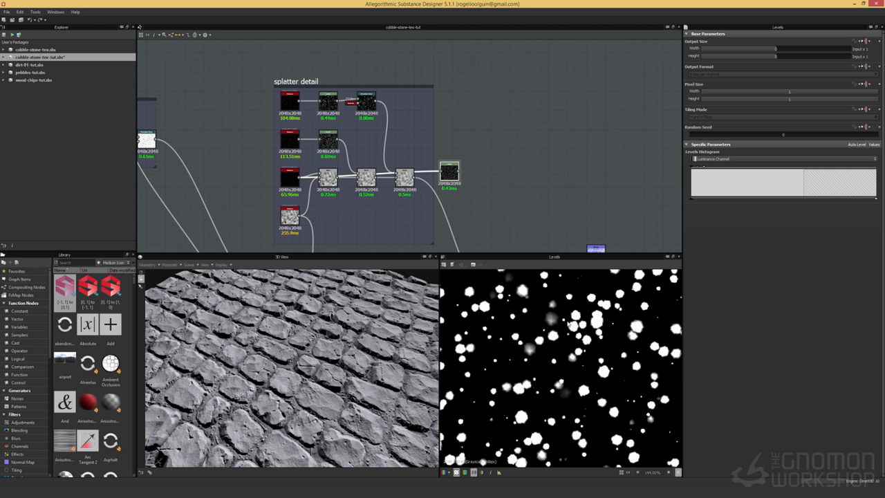
pyautogui.moveTo(704, 168)
pyautogui.mouseDown()
pyautogui.moveTo(684, 170)
pyautogui.moveTo(704, 171)
pyautogui.mouseUp()
# Line up the Levels node with the Blend chain outside the splatter detail frame and preview the middle Blend.
pyautogui.moveTo(452, 179); pyautogui.dragTo(466, 110)
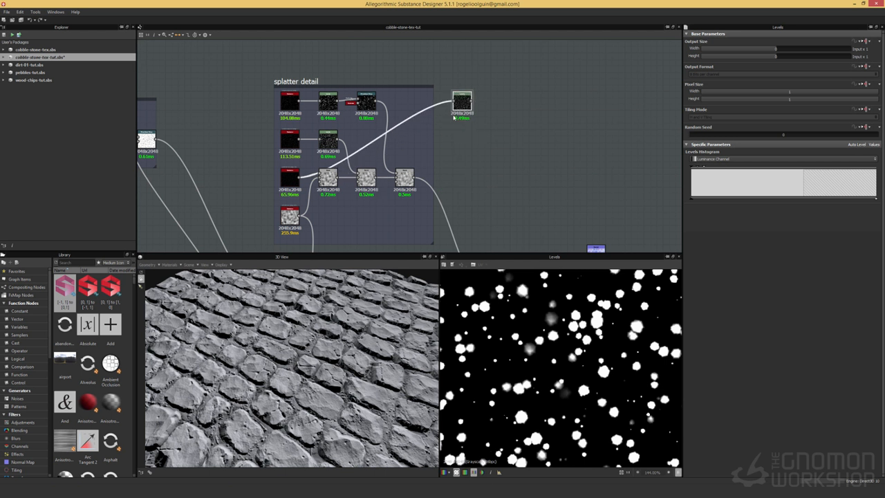
pyautogui.moveTo(468, 101); pyautogui.dragTo(473, 197)
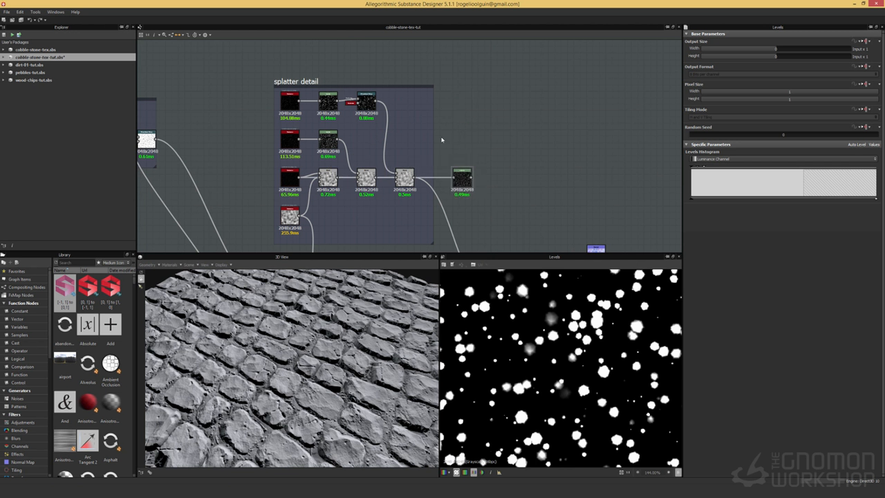
pyautogui.doubleClick(370, 178)
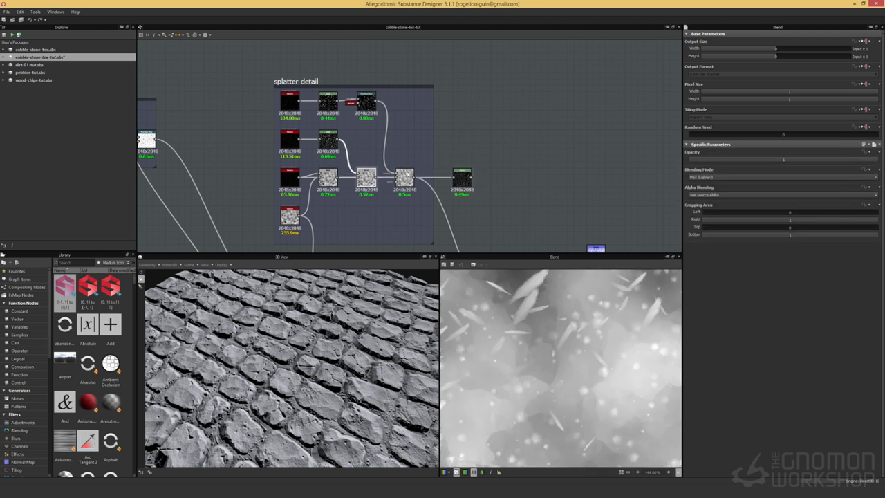
# Preview the last Blend, add a Blend node outside the splatter detail frame and feed it from the first and middle Blends.
pyautogui.doubleClick(406, 179)
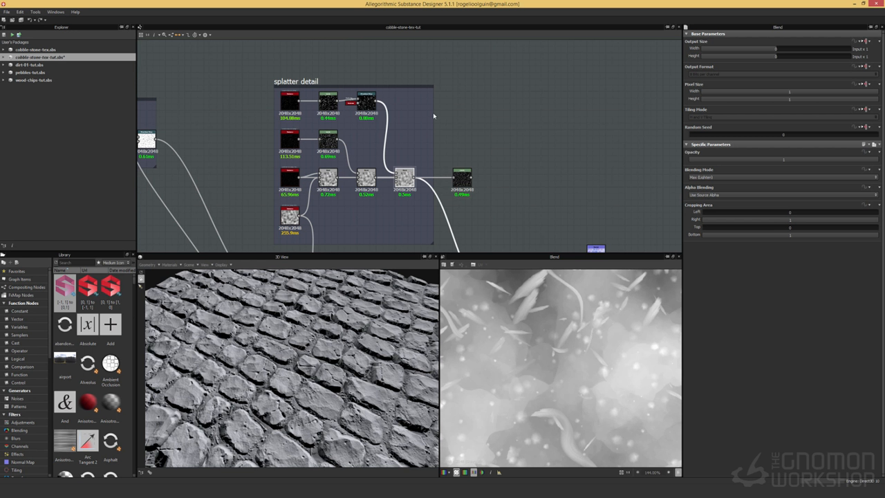
pyautogui.click(461, 125)
pyautogui.rightClick(461, 125)
pyautogui.moveTo(526, 129)
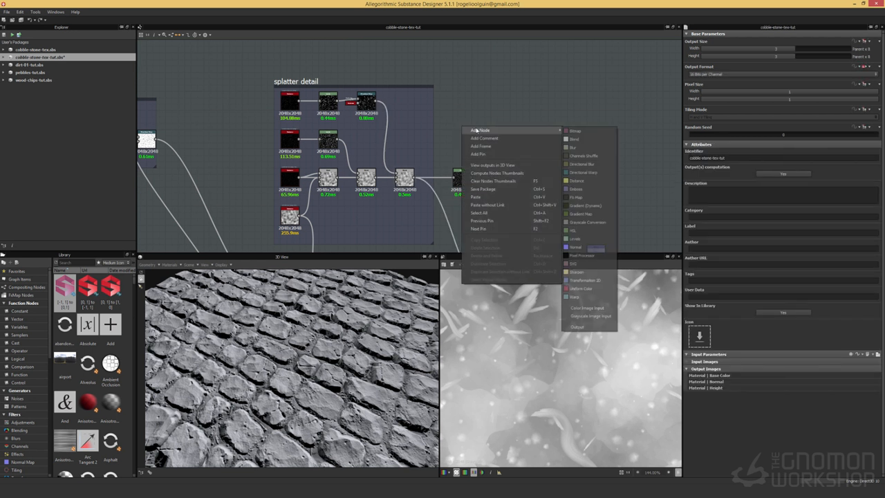
pyautogui.click(582, 139)
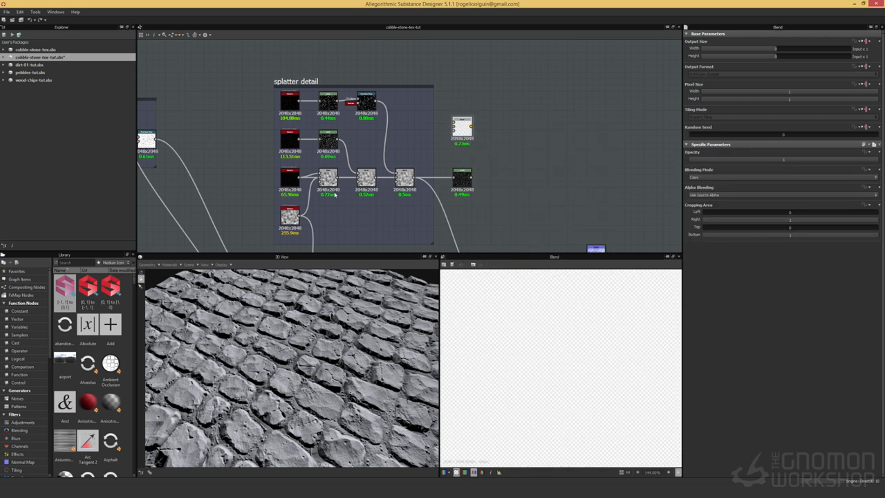
pyautogui.moveTo(339, 179); pyautogui.dragTo(454, 126)
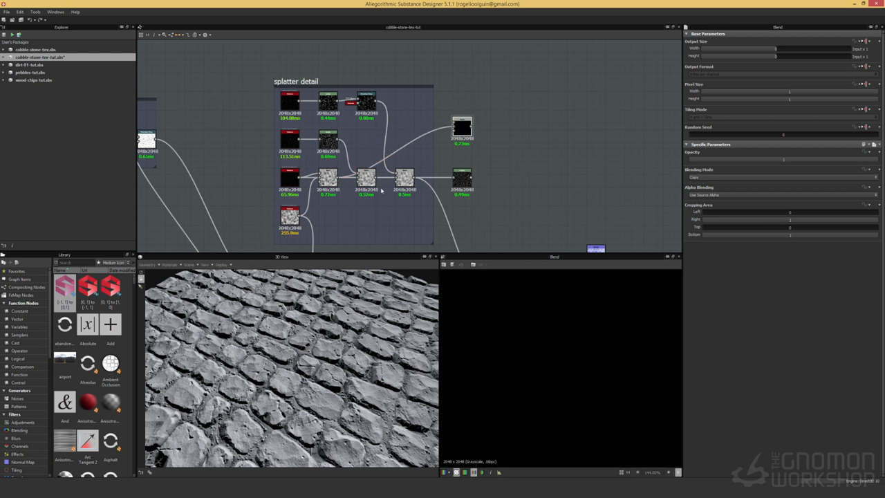
pyautogui.moveTo(375, 178); pyautogui.dragTo(458, 128)
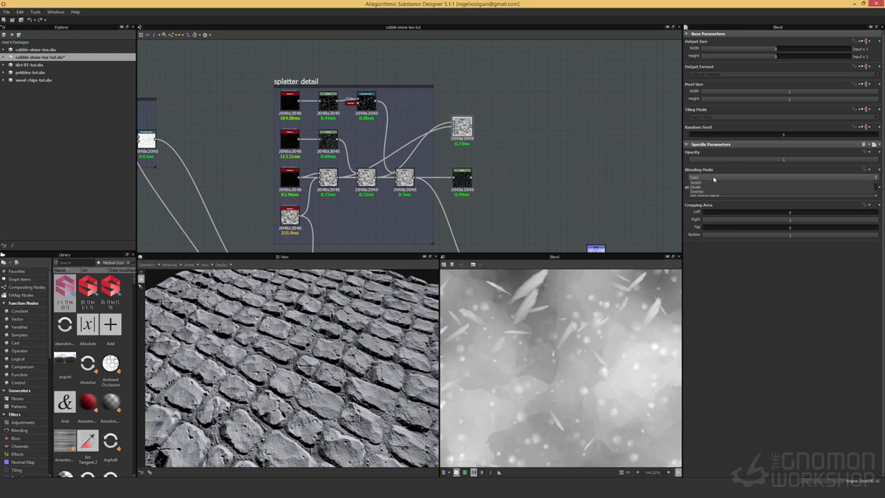
# Try the Subtract and Divide blending modes on the new Blend node.
pyautogui.click(713, 178)
pyautogui.click(714, 192)
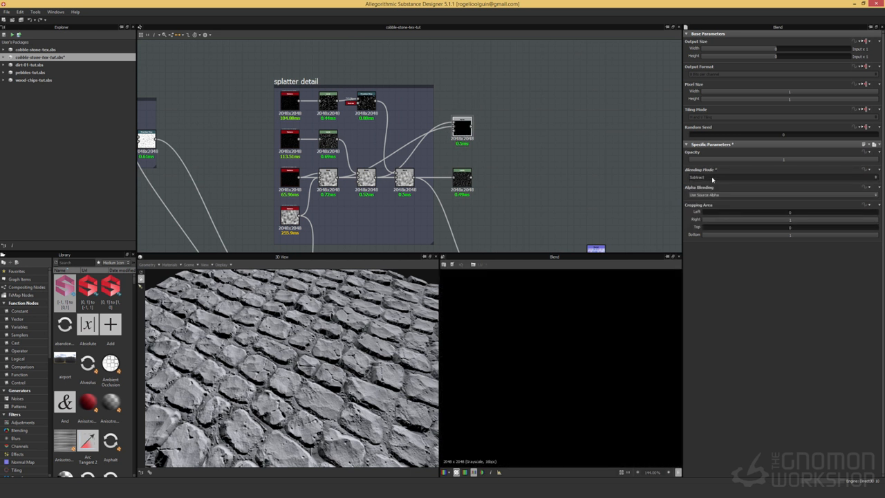
pyautogui.click(713, 177)
pyautogui.click(709, 219)
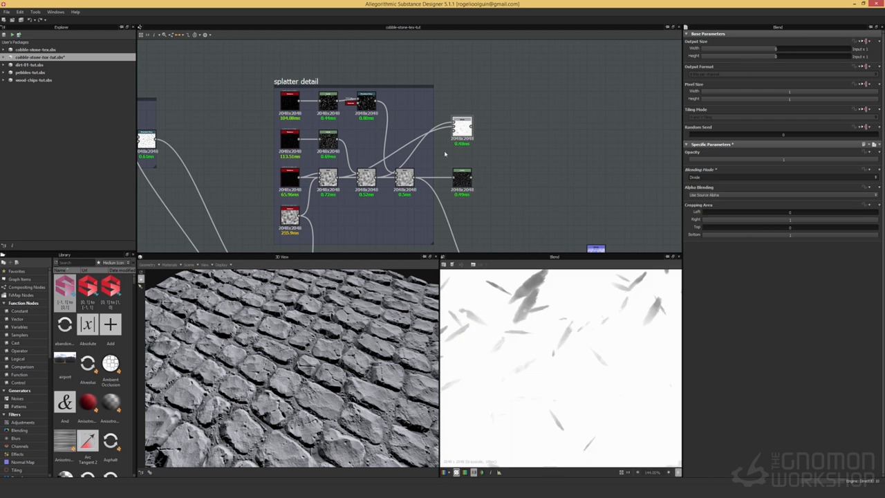
# Swap the new Blend's inputs so the first Blend is the foreground, and set its blending mode to Subtract.
pyautogui.moveTo(406, 148); pyautogui.dragTo(453, 127)
pyautogui.moveTo(337, 179); pyautogui.dragTo(454, 122)
pyautogui.click(705, 178)
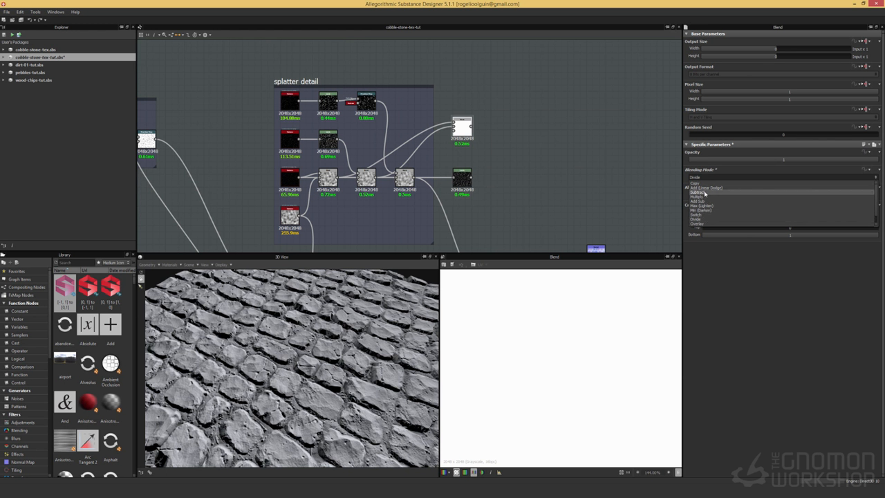
pyautogui.click(704, 193)
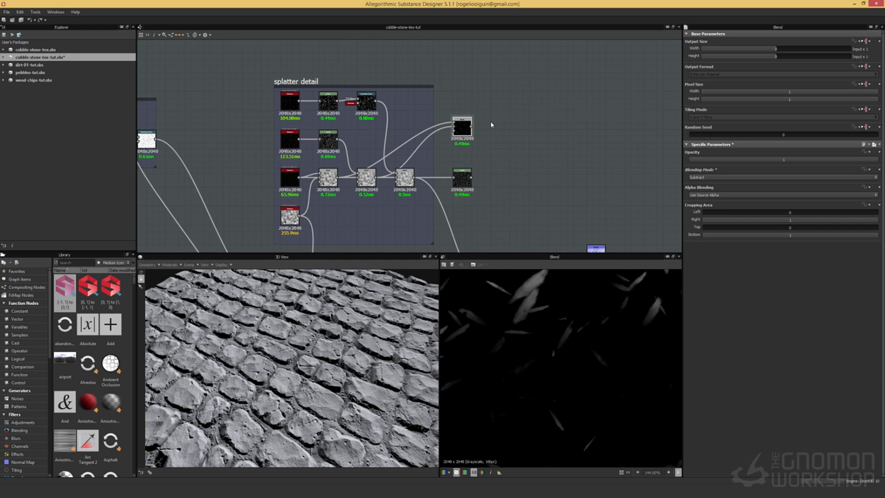
# Add a Levels node beside the Subtract Blend and feed it from that Blend.
pyautogui.rightClick(506, 164)
pyautogui.moveTo(587, 167)
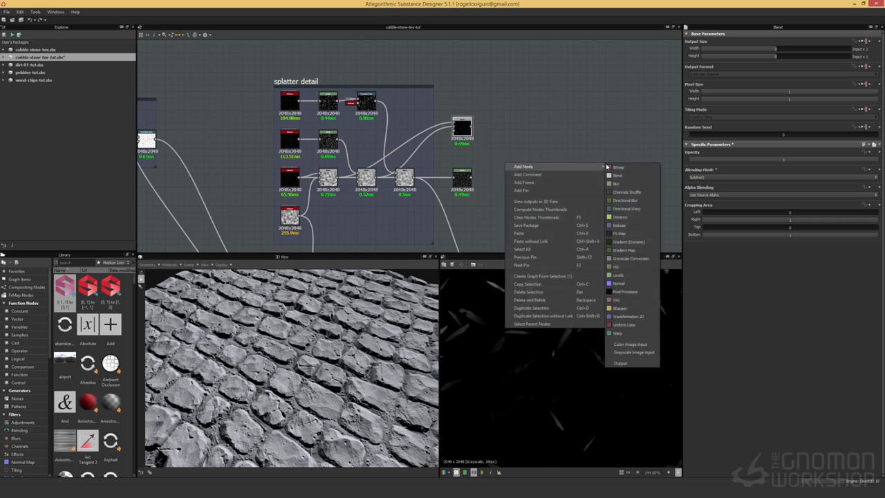
pyautogui.click(623, 275)
pyautogui.moveTo(472, 127); pyautogui.dragTo(503, 143)
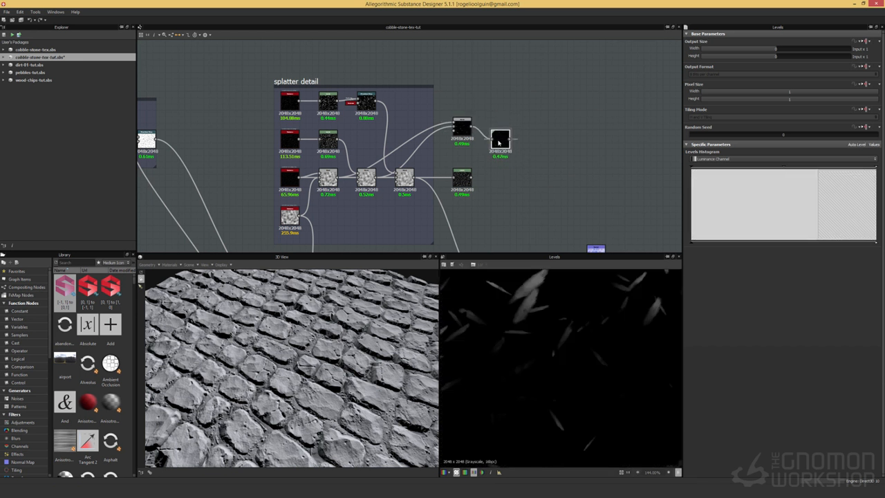
# Line up the Subtract Blend and its Levels node, and lower the Levels input white point toward the dark end to brighten the chips.
pyautogui.click(461, 136)
pyautogui.click(502, 146)
pyautogui.click(462, 142)
pyautogui.click(503, 142)
pyautogui.click(503, 142)
pyautogui.moveTo(875, 170)
pyautogui.mouseDown()
pyautogui.moveTo(705, 170)
pyautogui.moveTo(723, 168)
pyautogui.mouseUp()
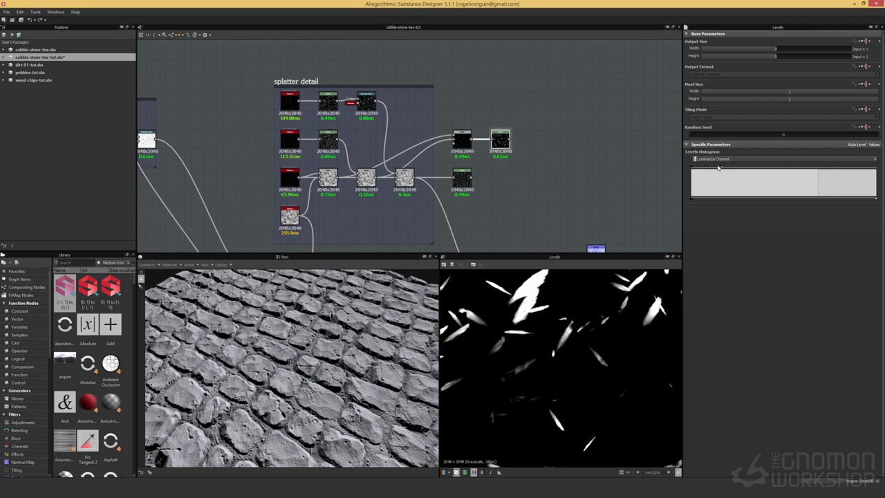
# Duplicate the Subtract Blend and Levels pair and place the copy directly above the original.
pyautogui.moveTo(463, 111); pyautogui.dragTo(508, 147)
pyautogui.hotkey('ctrl', 'v')
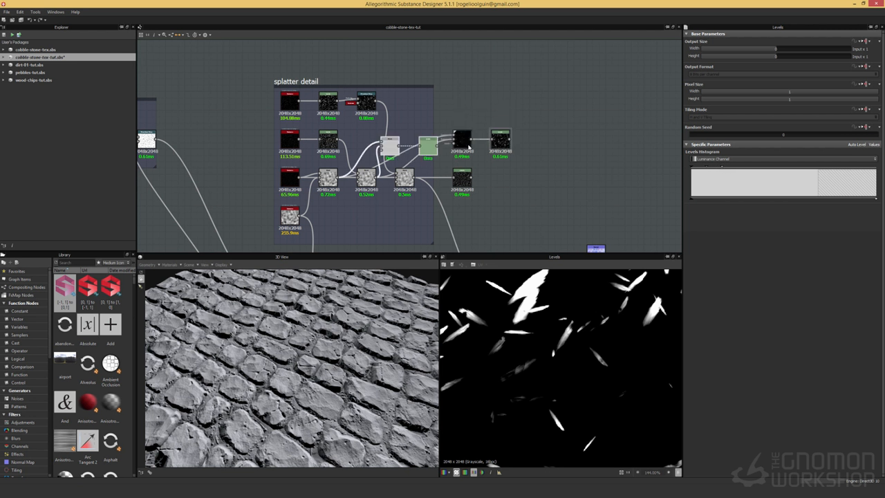
pyautogui.moveTo(392, 148); pyautogui.dragTo(464, 104)
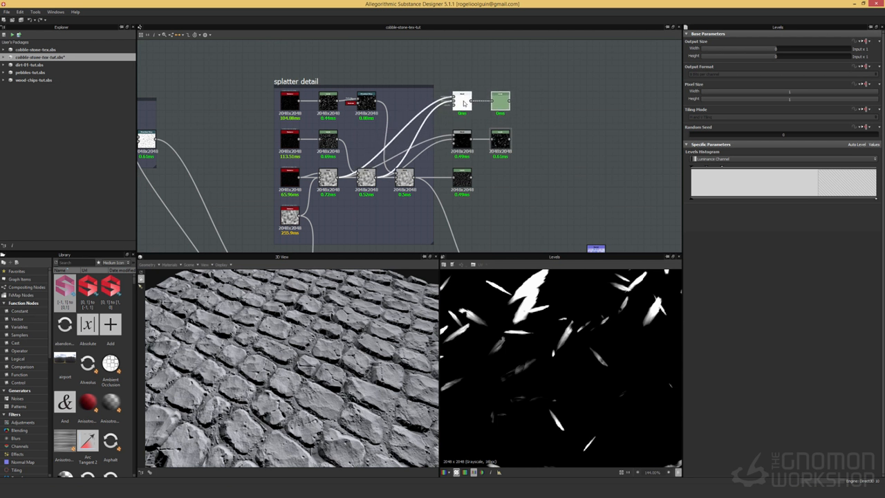
pyautogui.click(448, 113)
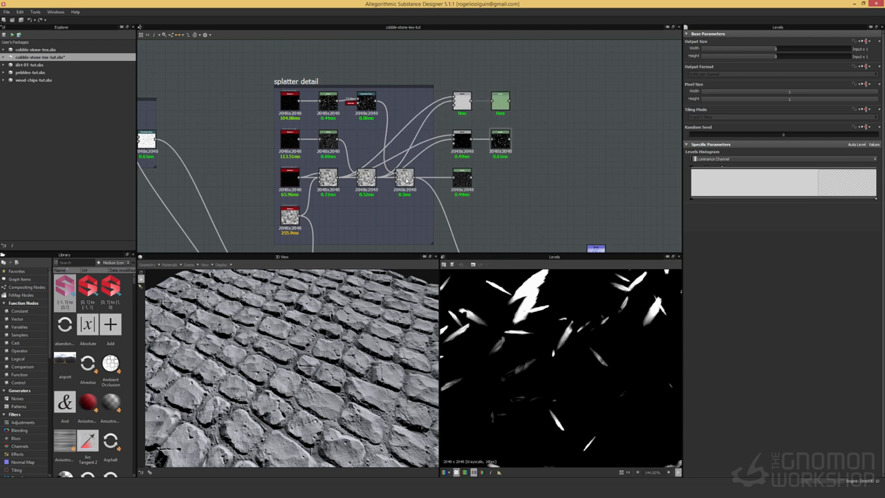
# Feed the copied Subtract Blend from the last and middle Blends, and preview its result and the copied Levels mask.
pyautogui.moveTo(414, 178); pyautogui.dragTo(455, 103)
pyautogui.moveTo(376, 177); pyautogui.dragTo(454, 101)
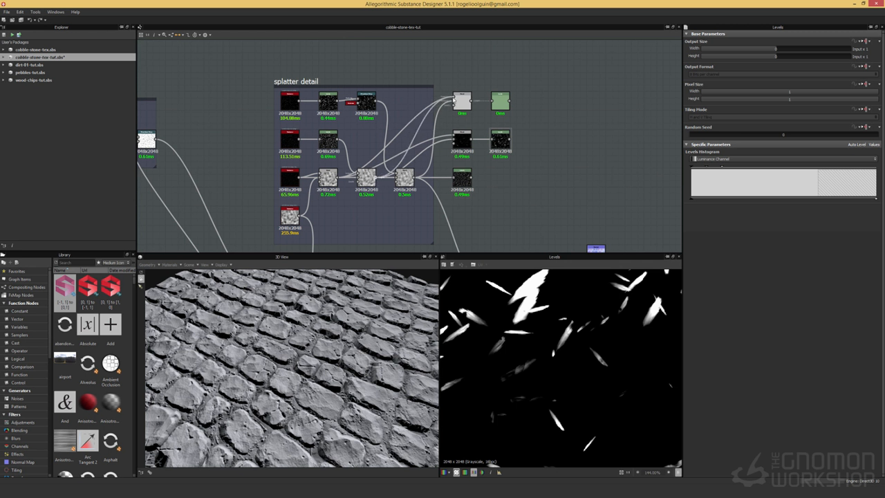
pyautogui.click(462, 101)
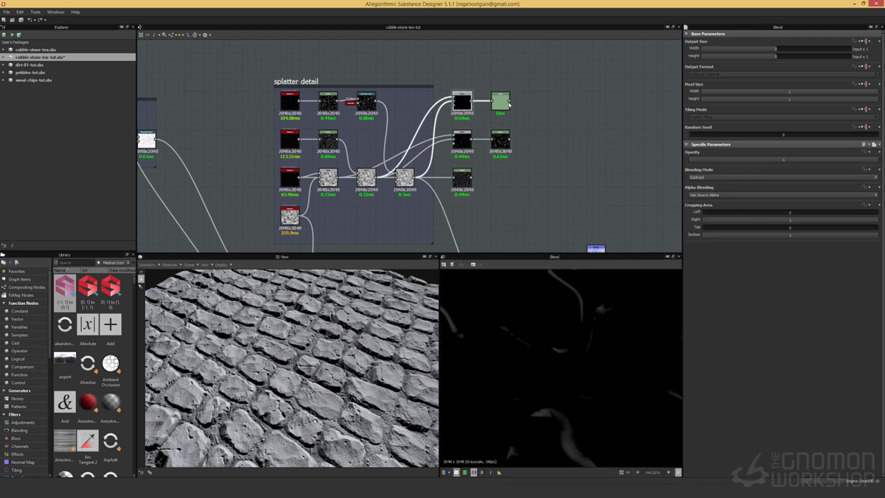
pyautogui.doubleClick(500, 101)
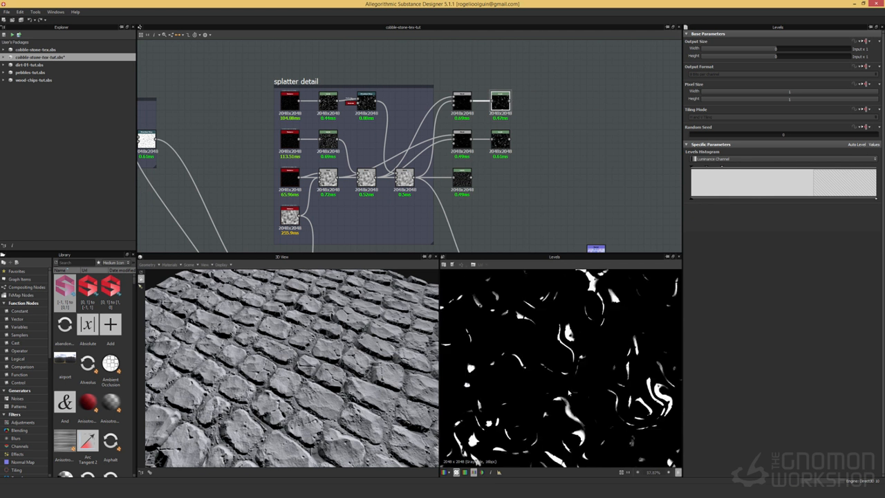
# Line up the pebbles Levels node under the other two Levels nodes and preview all three masks.
pyautogui.scroll(2, 569, 393)
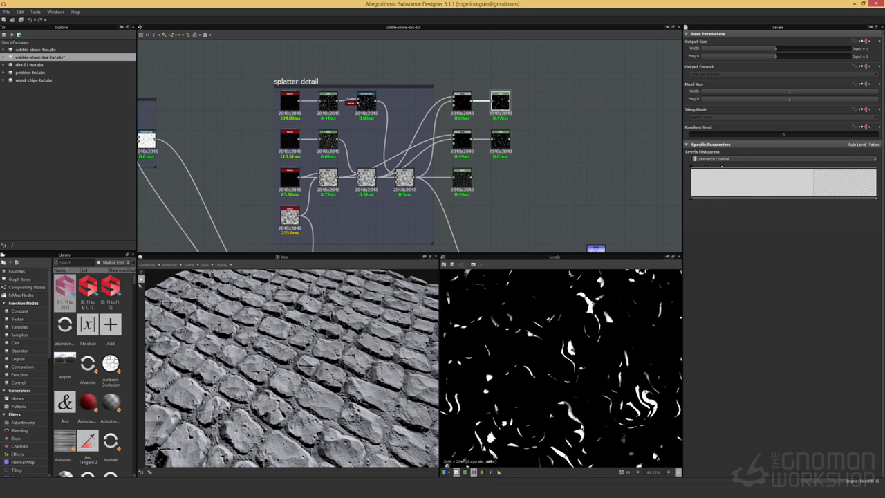
pyautogui.doubleClick(500, 139)
pyautogui.moveTo(457, 184); pyautogui.dragTo(496, 183)
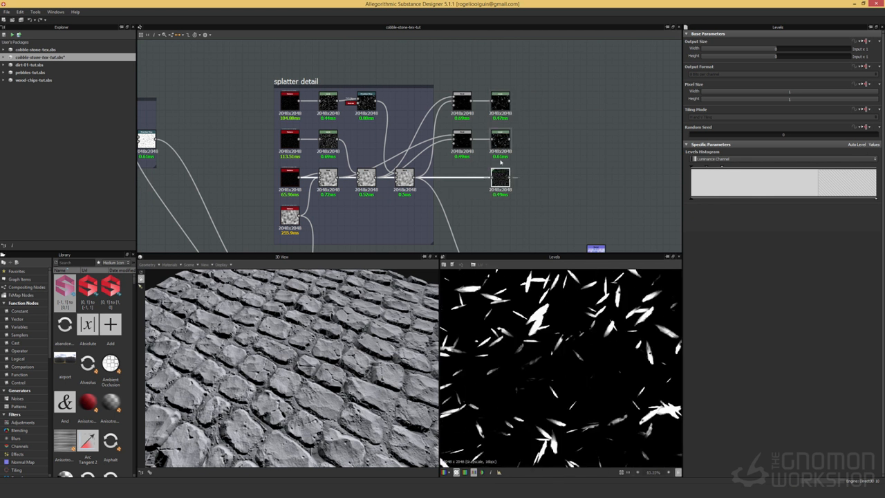
pyautogui.doubleClick(499, 101)
pyautogui.doubleClick(500, 140)
pyautogui.doubleClick(500, 177)
# Preview the Invert Grayscale node in the main chain below the splatter detail frame as a source for the gap mask.
pyautogui.scroll(-2, 501, 178)
pyautogui.scroll(-1, 501, 178)
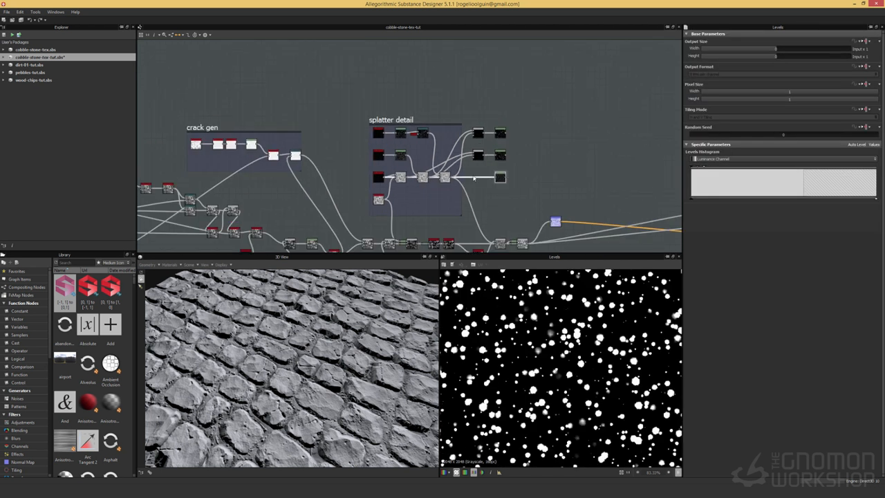
pyautogui.scroll(-1, 449, 139)
pyautogui.scroll(4, 447, 142)
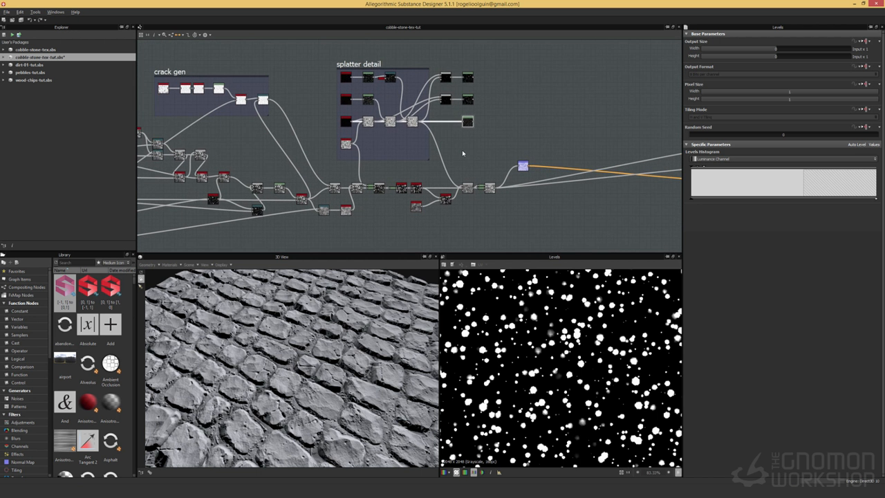
pyautogui.doubleClick(366, 227)
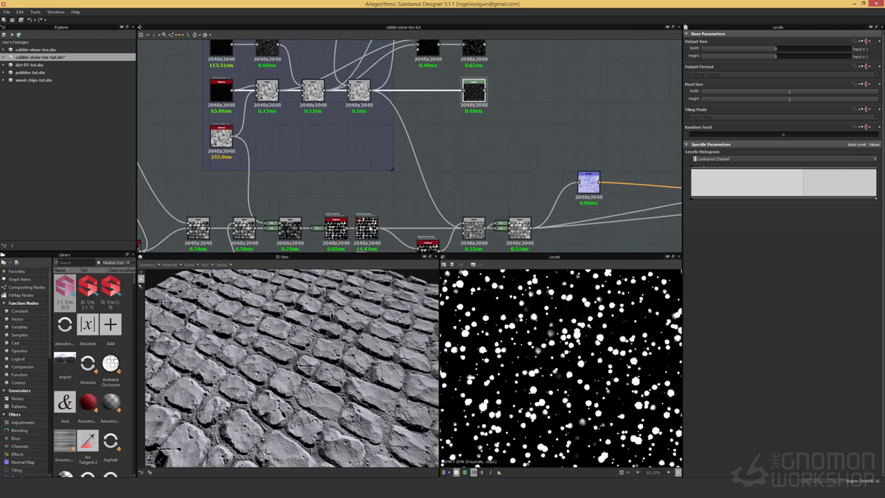
pyautogui.doubleClick(335, 226)
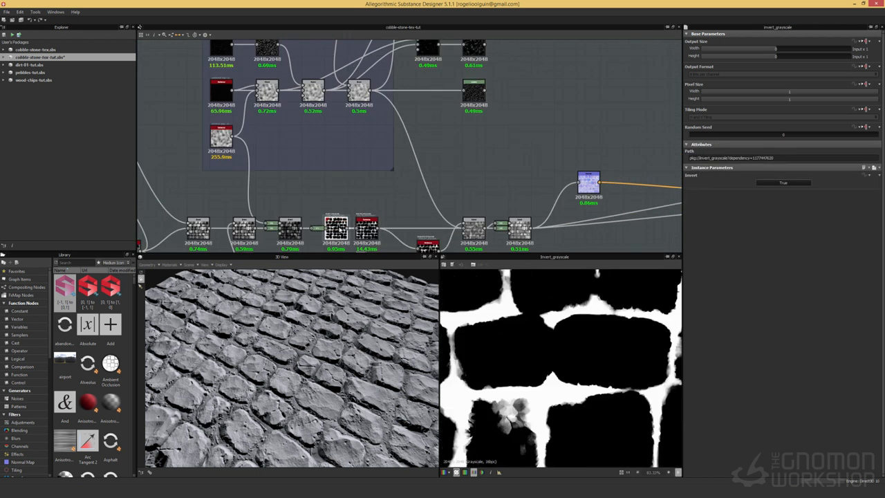
# Add a Gradient Map fed from the Invert Grayscale node, set its color mode to Grayscale and place it below the pebbles Levels.
pyautogui.rightClick(390, 199)
pyautogui.moveTo(415, 201)
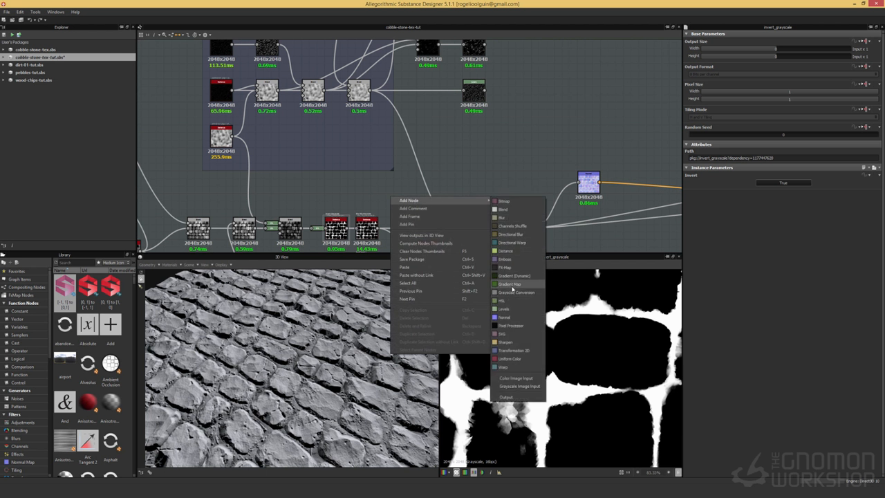
pyautogui.click(512, 284)
pyautogui.moveTo(350, 222); pyautogui.dragTo(378, 198)
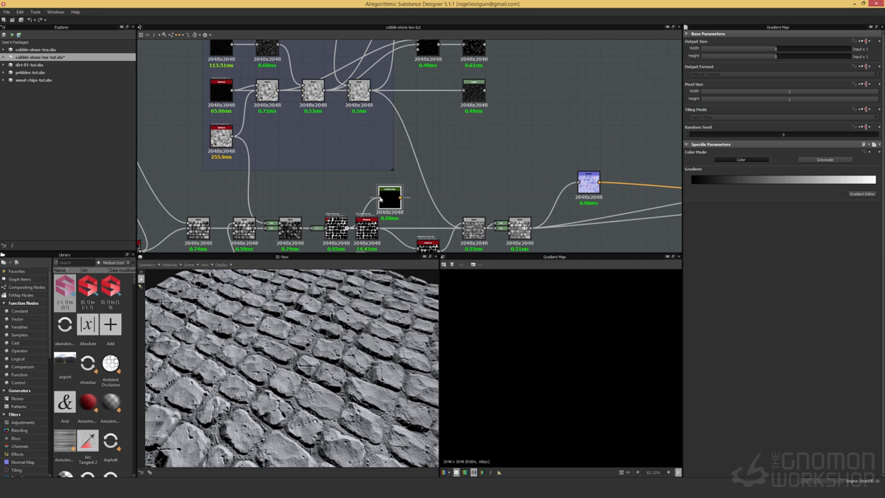
pyautogui.click(826, 160)
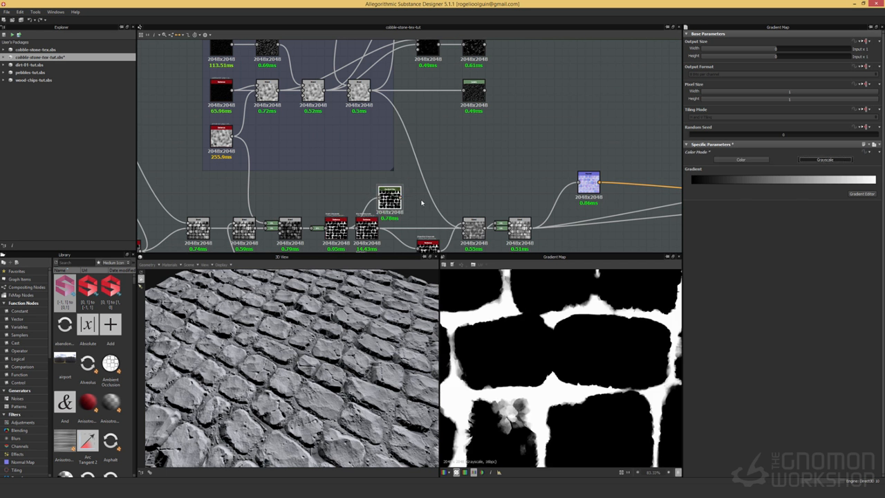
pyautogui.moveTo(403, 202); pyautogui.dragTo(490, 137)
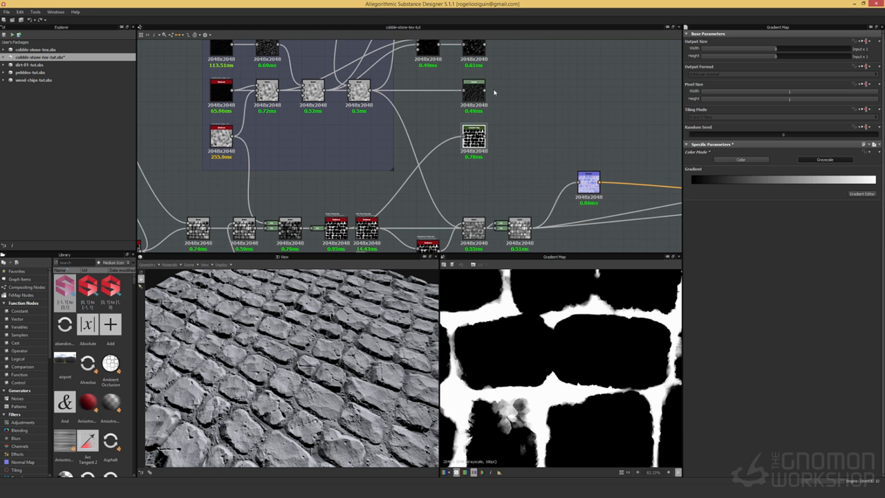
# Move the Normal node close to the splatter detail frame, just below the Gradient Map.
pyautogui.scroll(-2, 493, 92)
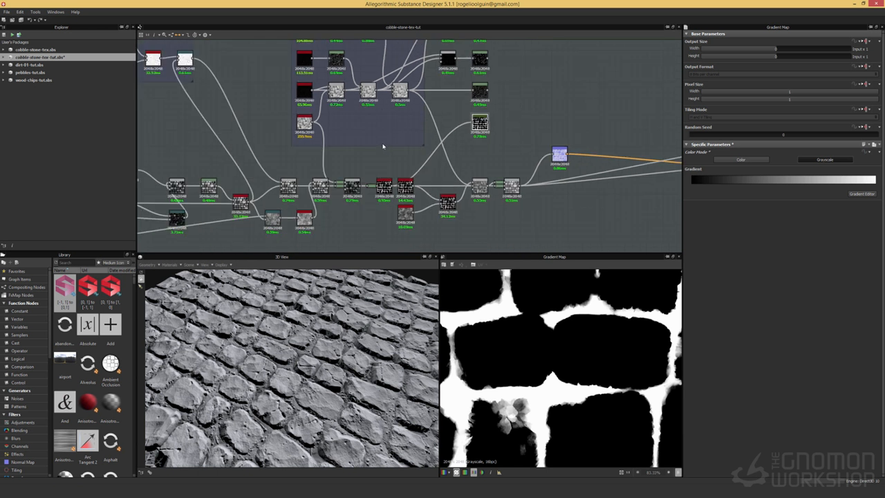
pyautogui.scroll(-3, 384, 147)
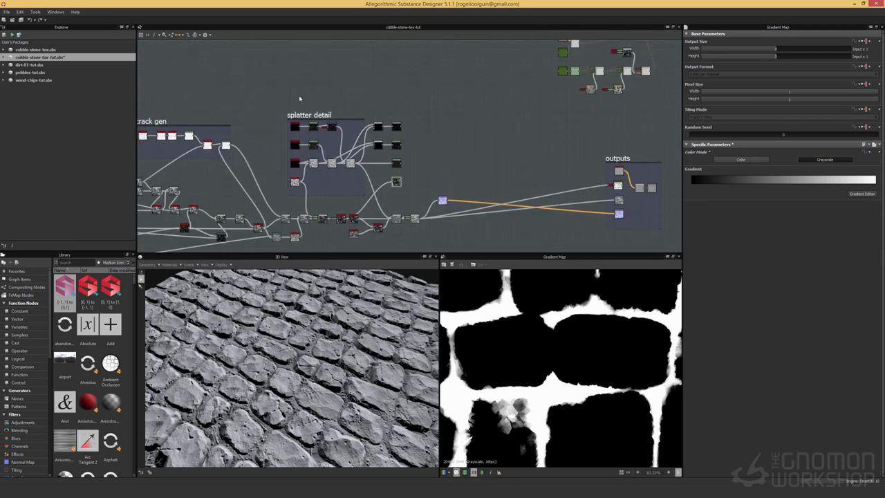
pyautogui.moveTo(290, 83); pyautogui.dragTo(400, 133)
pyautogui.scroll(3, 394, 143)
pyautogui.scroll(-2, 450, 199)
pyautogui.moveTo(468, 227); pyautogui.dragTo(373, 190)
pyautogui.scroll(5, 420, 195)
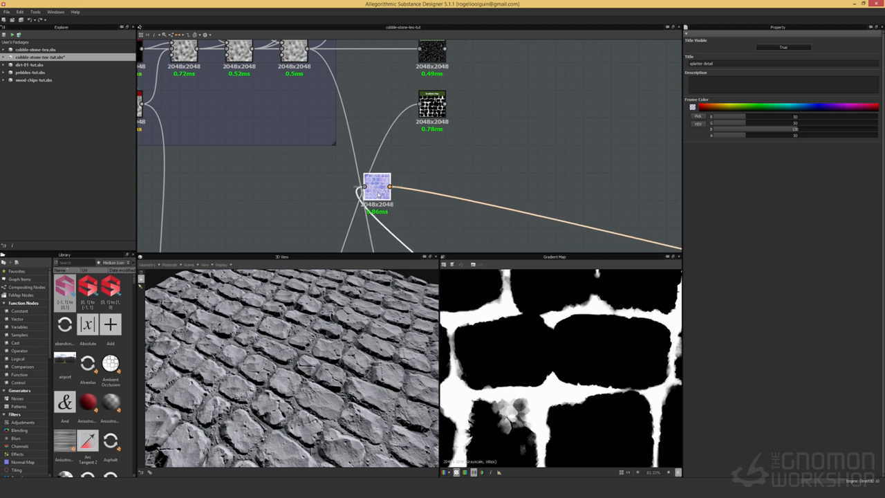
# Preview the Normal node in the 2D view with the transparency display turned off.
pyautogui.click(378, 183)
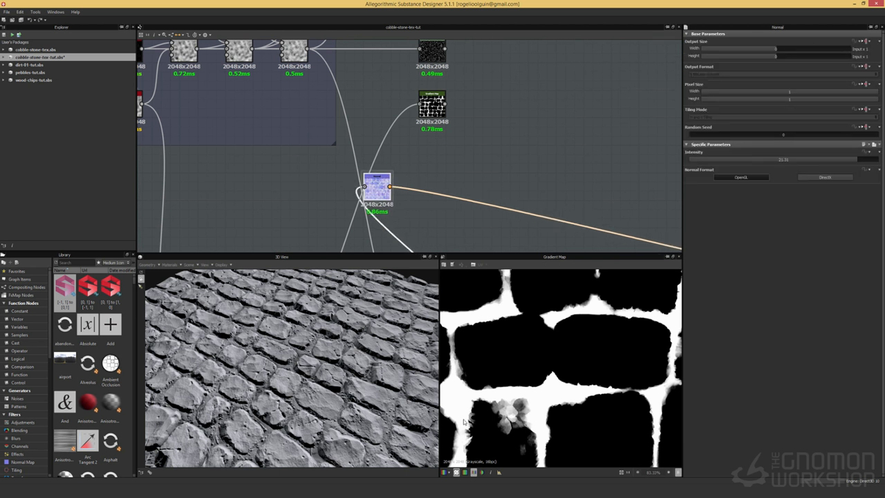
pyautogui.doubleClick(377, 183)
pyautogui.click(456, 472)
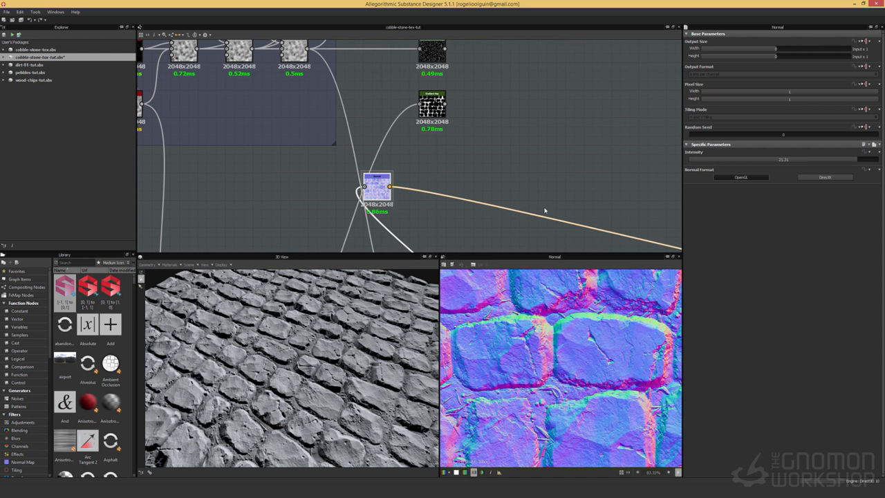
# Deselect the Normal node and widen the Explorer and Library area to show more library items per row.
pyautogui.click(463, 173)
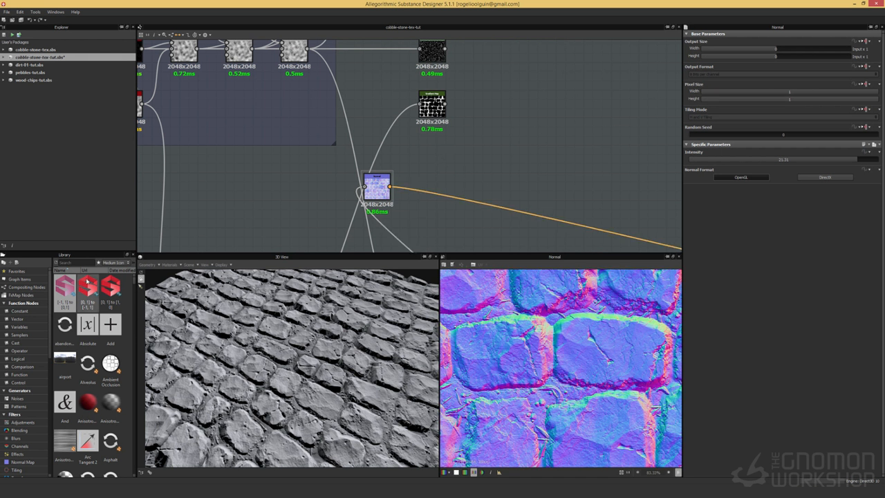
pyautogui.moveTo(139, 280); pyautogui.dragTo(195, 280)
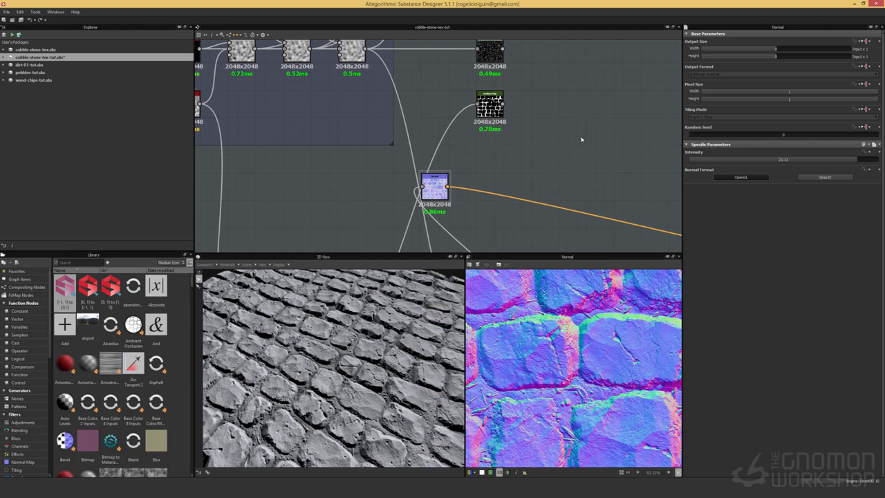
# Move the detached group of curvature, Levels and edge nodes up beside the Normal node and deselect it.
pyautogui.scroll(-5, 583, 148)
pyautogui.moveTo(580, 169); pyautogui.dragTo(360, 113, button='middle')
pyautogui.moveTo(358, 151); pyautogui.dragTo(403, 228)
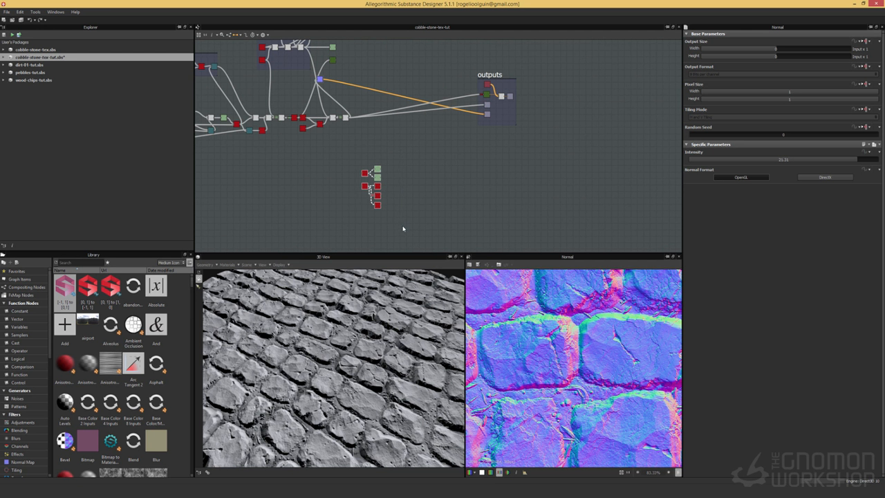
pyautogui.moveTo(367, 173); pyautogui.dragTo(352, 74)
pyautogui.scroll(5, 349, 76)
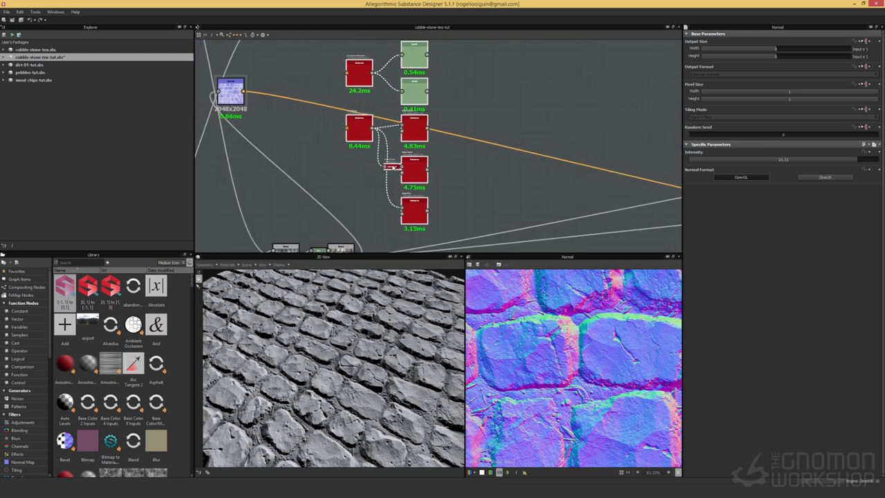
pyautogui.moveTo(316, 115); pyautogui.dragTo(429, 147, button='middle')
pyautogui.moveTo(473, 109); pyautogui.dragTo(454, 98)
pyautogui.click(415, 115)
# Preview the Curvature Smooth node and its upper Levels node, narrowing the parameters area to enlarge the graph and views.
pyautogui.doubleClick(450, 104)
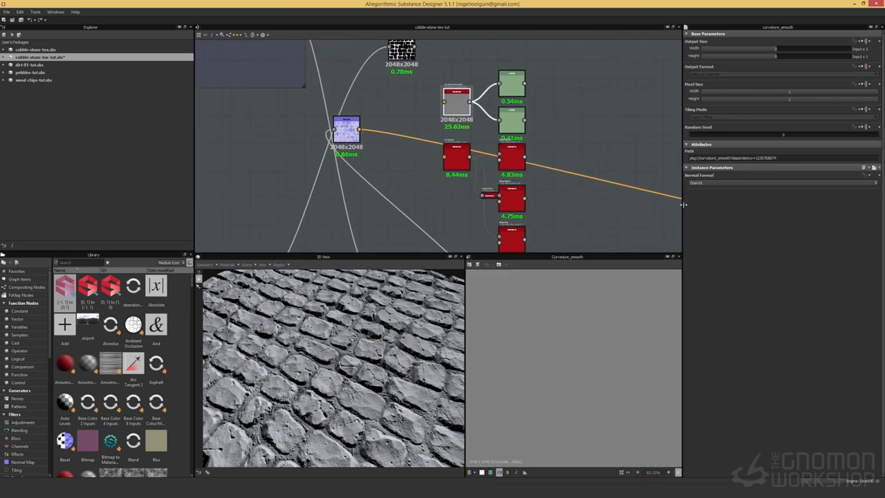
pyautogui.moveTo(683, 206); pyautogui.dragTo(727, 206)
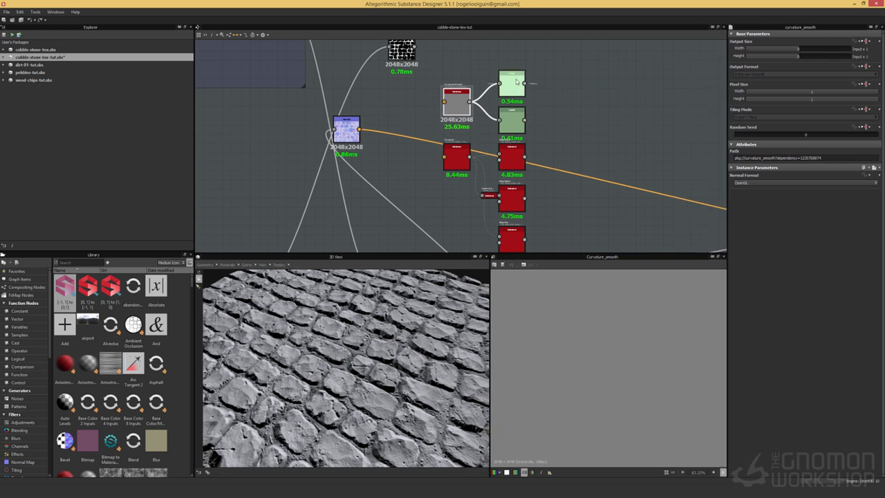
pyautogui.doubleClick(515, 92)
pyautogui.doubleClick(455, 100)
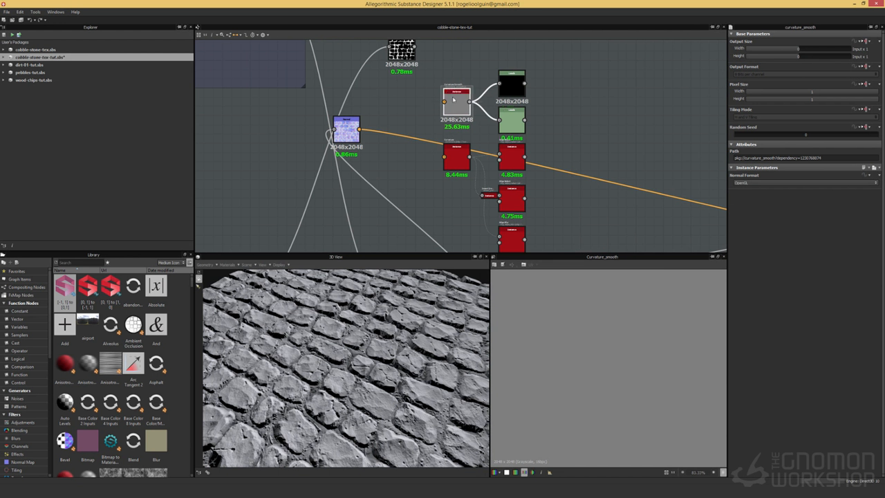
# Connect the Normal node's output to the Curvature Smooth node and inspect the curvature in the 2D view.
pyautogui.moveTo(359, 129); pyautogui.dragTo(443, 103)
pyautogui.scroll(-5, 555, 378)
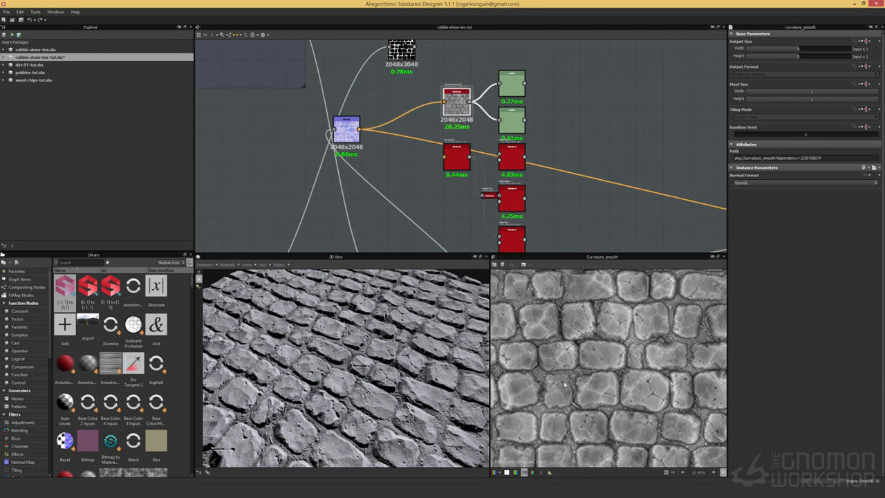
pyautogui.scroll(-2, 537, 323)
pyautogui.scroll(1, 571, 316)
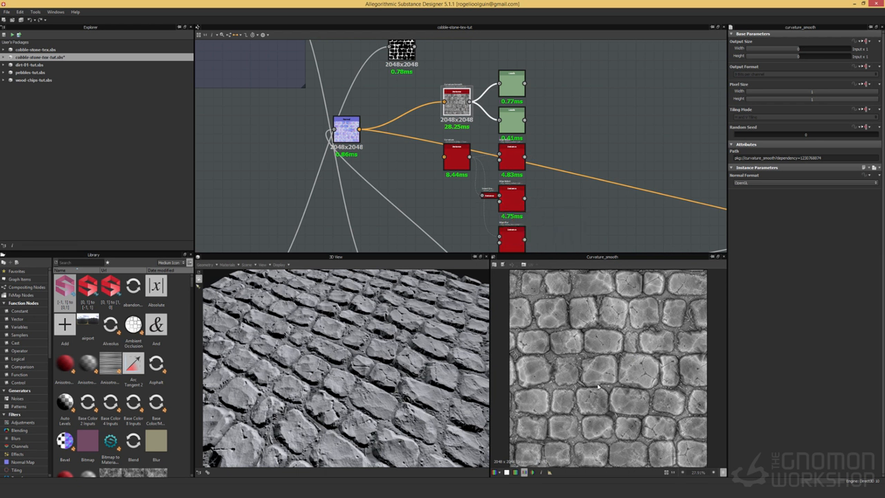
pyautogui.scroll(2, 595, 385)
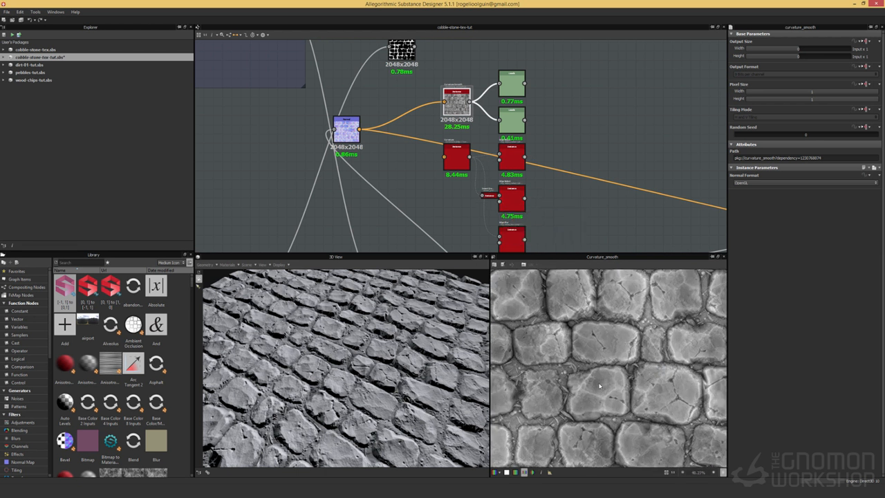
# Preview both Levels nodes fed by Curvature Smooth and display the level settings of each as numeric values.
pyautogui.doubleClick(509, 72)
pyautogui.click(513, 122)
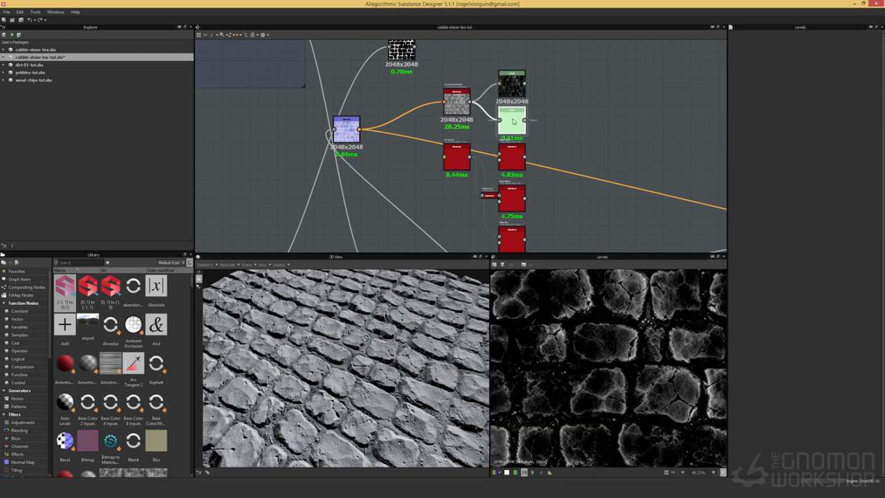
pyautogui.doubleClick(513, 122)
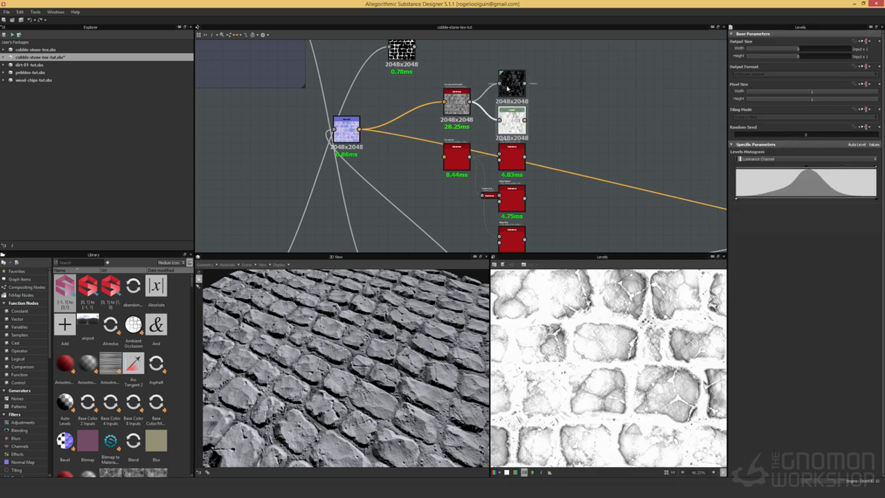
pyautogui.doubleClick(510, 81)
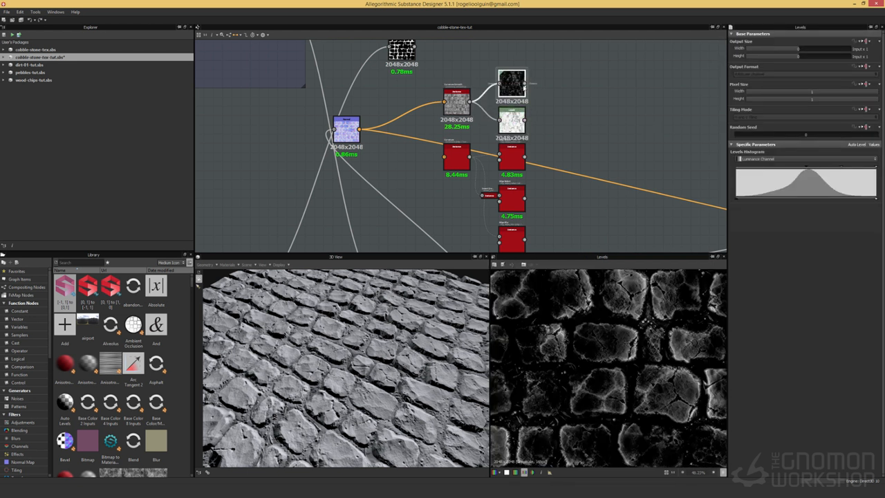
pyautogui.click(873, 144)
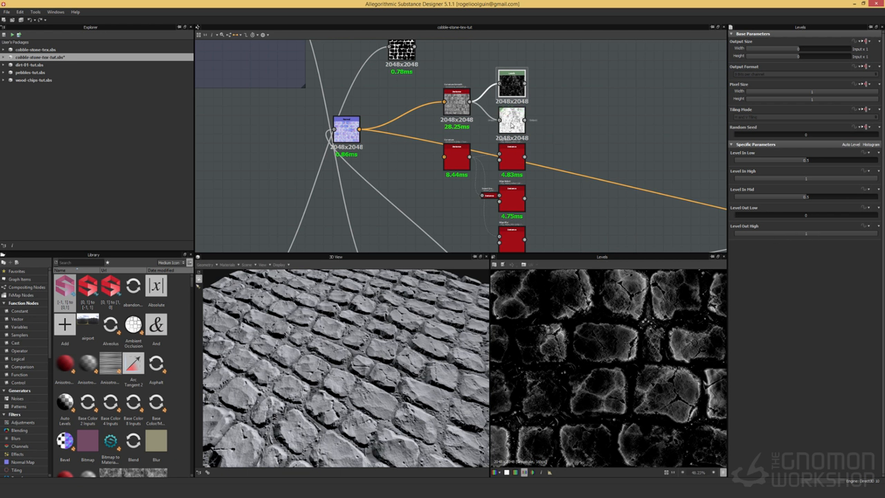
pyautogui.doubleClick(511, 121)
pyautogui.click(872, 144)
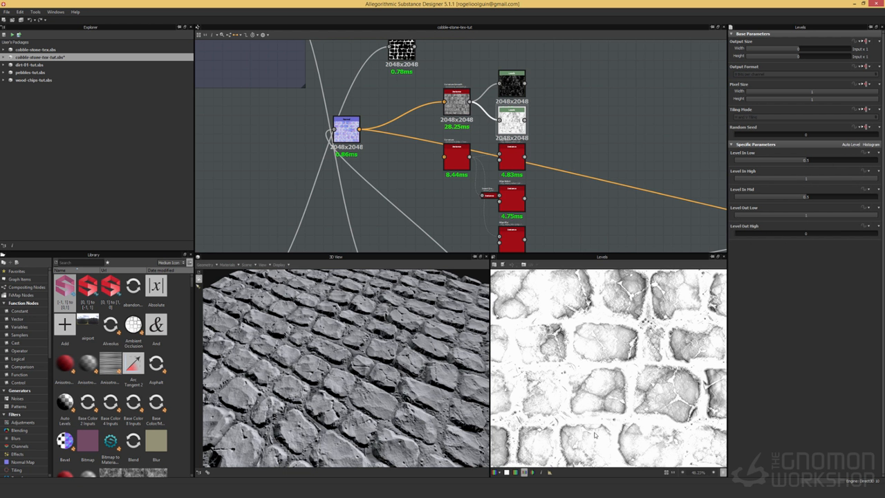
# Compare the outputs of the upper and lower Levels nodes by alternately previewing them in the 2D view.
pyautogui.doubleClick(511, 86)
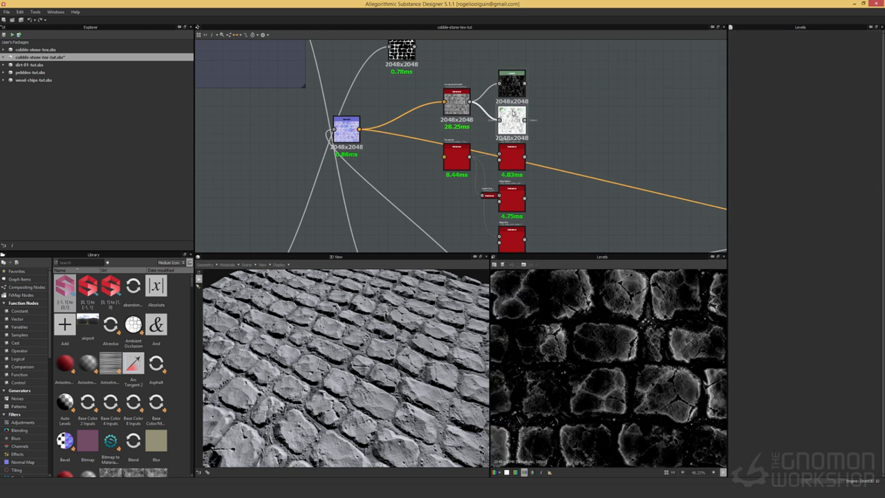
pyautogui.doubleClick(515, 121)
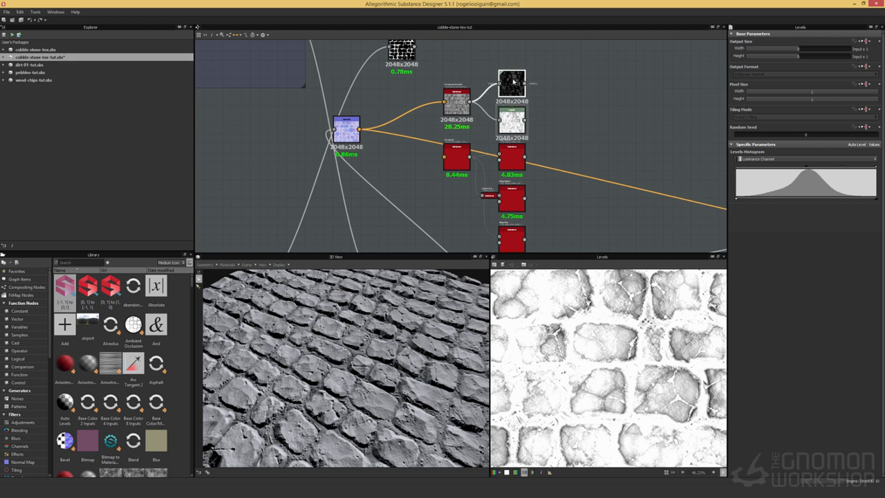
pyautogui.doubleClick(512, 83)
pyautogui.doubleClick(516, 110)
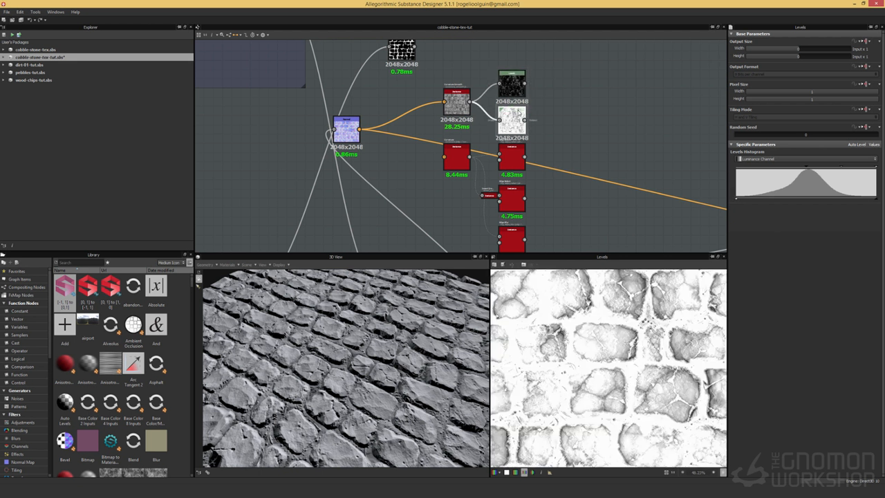
pyautogui.doubleClick(511, 85)
pyautogui.doubleClick(515, 117)
# Add an Invert Grayscale node fed from the lower Levels node and compare its output with the upper Levels node.
pyautogui.write('invert')
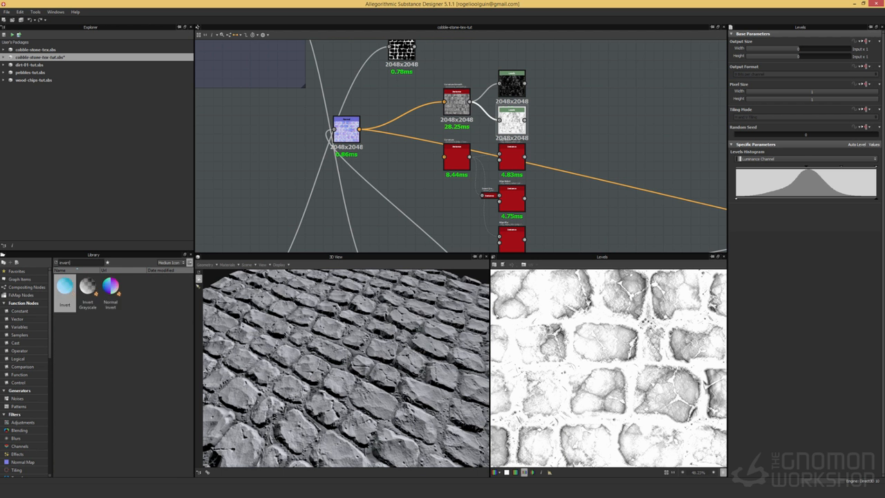
pyautogui.moveTo(87, 285); pyautogui.dragTo(557, 119)
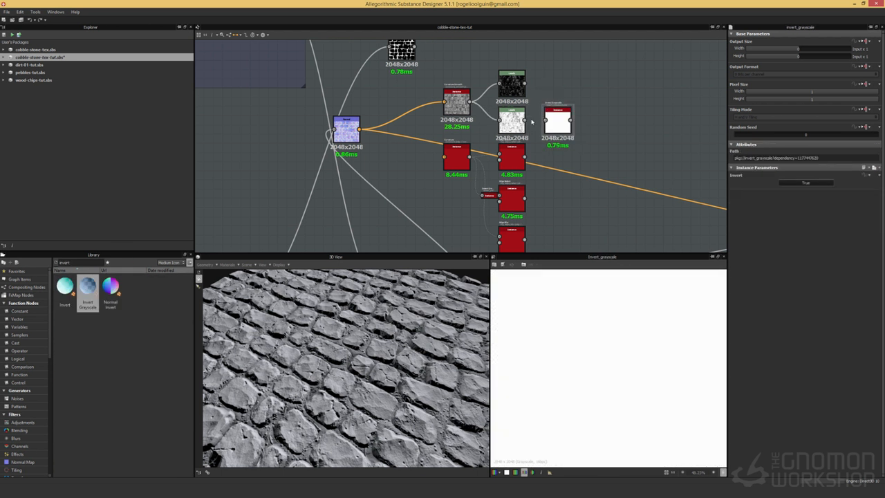
pyautogui.moveTo(530, 123); pyautogui.dragTo(545, 120)
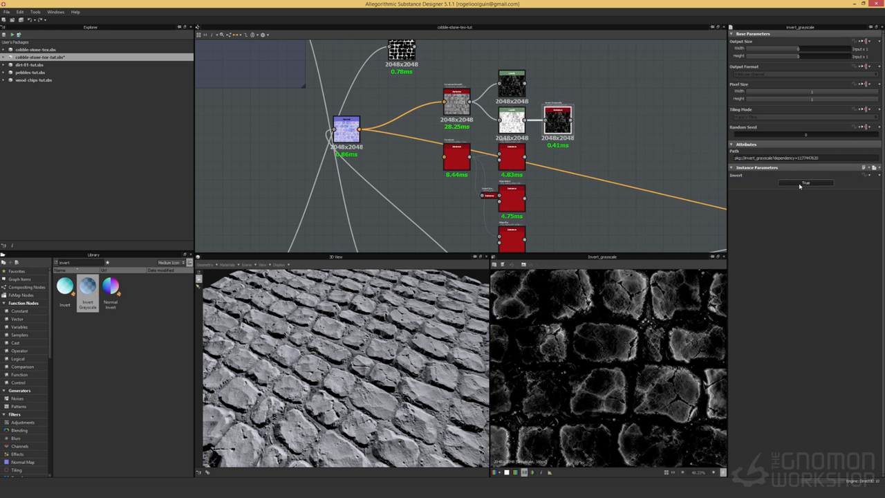
pyautogui.click(513, 84)
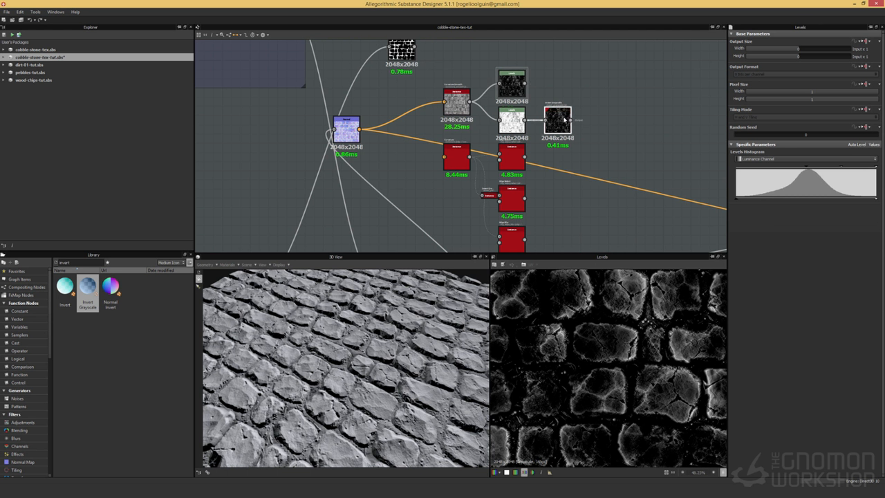
pyautogui.click(565, 120)
# On the lower Levels node, set Level In Low to 0 and Level In High to 0.5.
pyautogui.click(511, 123)
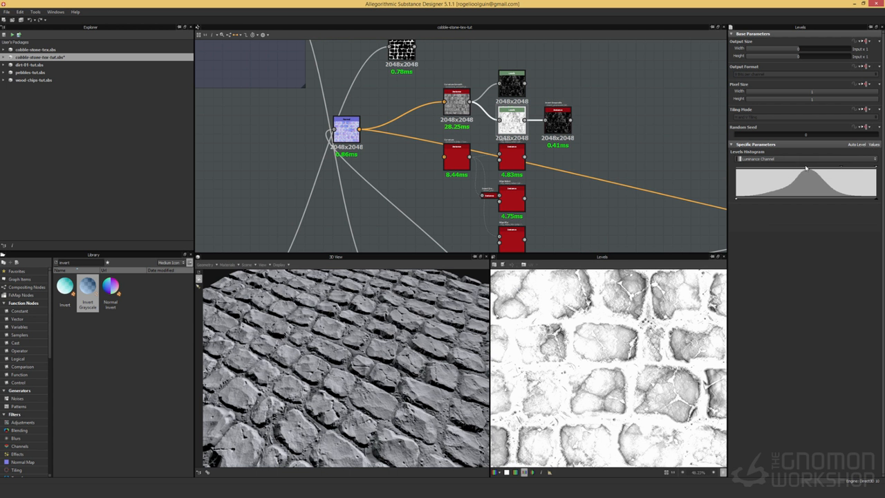
pyautogui.moveTo(805, 169); pyautogui.dragTo(690, 175)
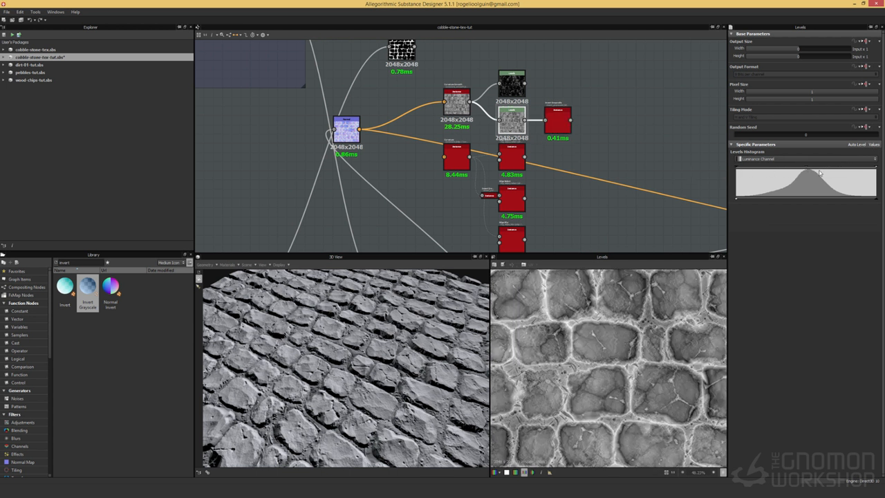
pyautogui.moveTo(866, 169); pyautogui.dragTo(810, 175)
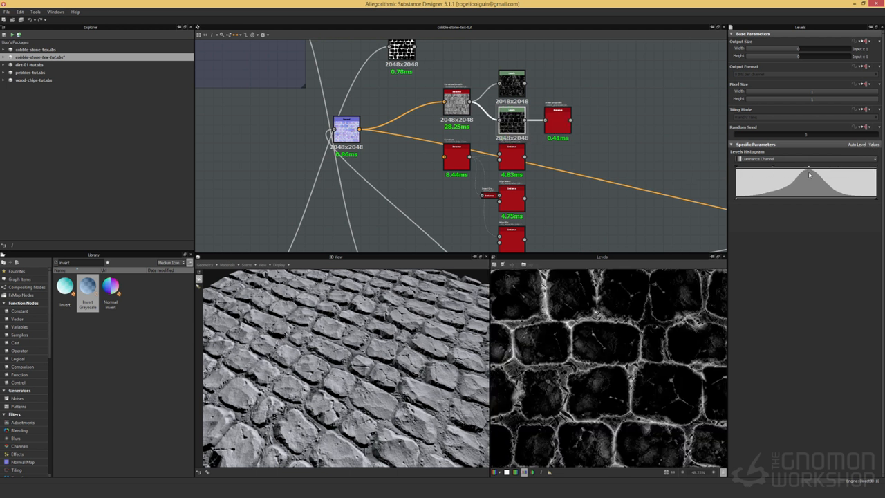
pyautogui.click(872, 144)
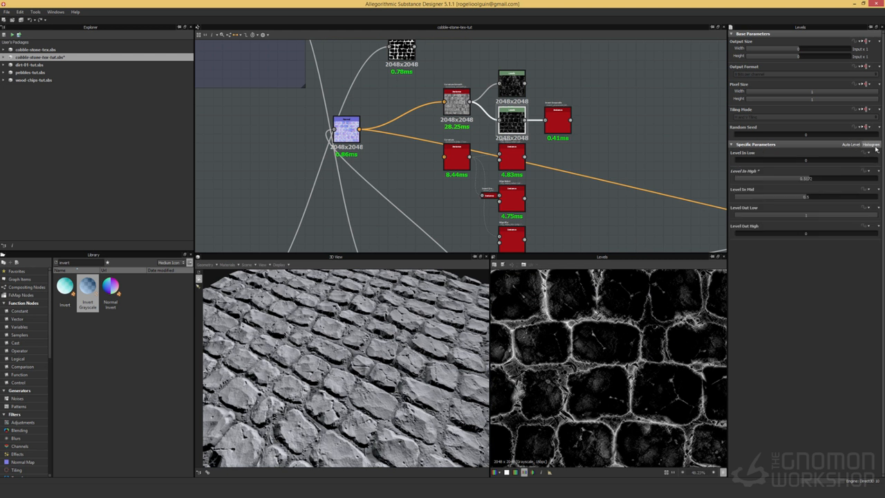
pyautogui.doubleClick(812, 179)
pyautogui.press('Return')
pyautogui.doubleClick(813, 179)
pyautogui.write('0.5')
pyautogui.press('Return')
# Delete the Invert Grayscale node after the lower Levels node and compare the two Levels outputs.
pyautogui.doubleClick(557, 120)
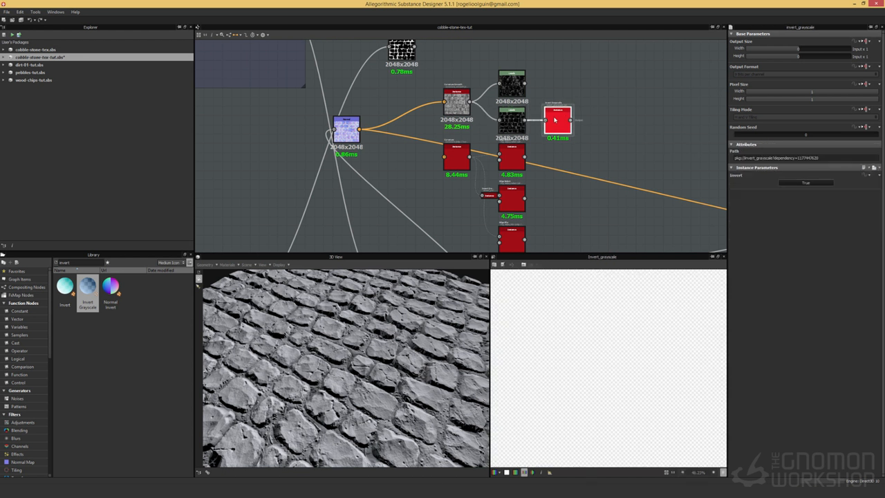
pyautogui.doubleClick(512, 84)
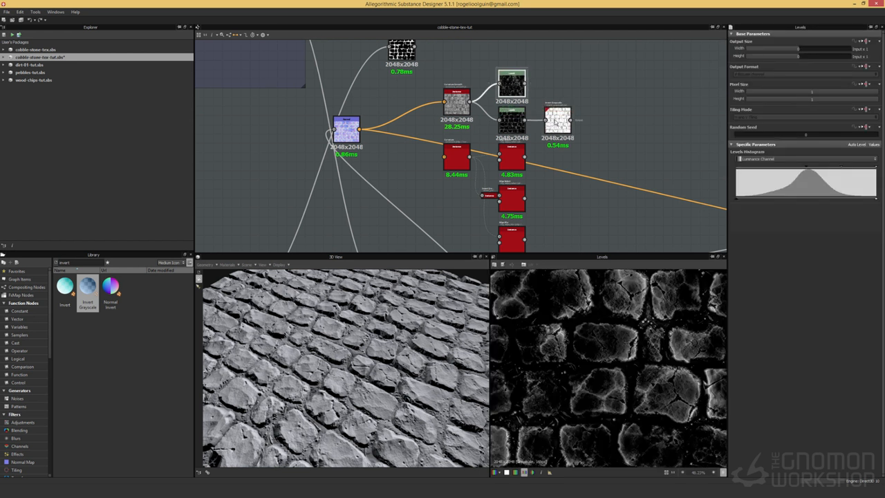
pyautogui.click(557, 121)
pyautogui.press('Delete')
pyautogui.doubleClick(520, 121)
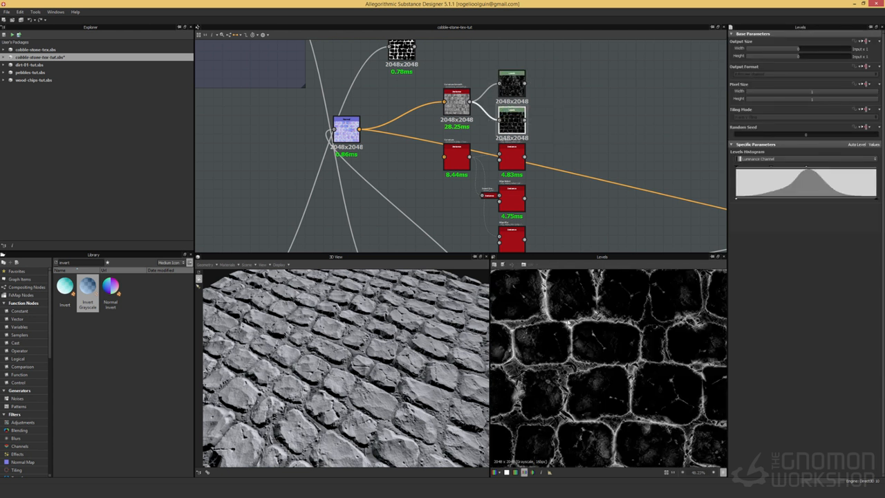
pyautogui.doubleClick(510, 85)
pyautogui.doubleClick(509, 119)
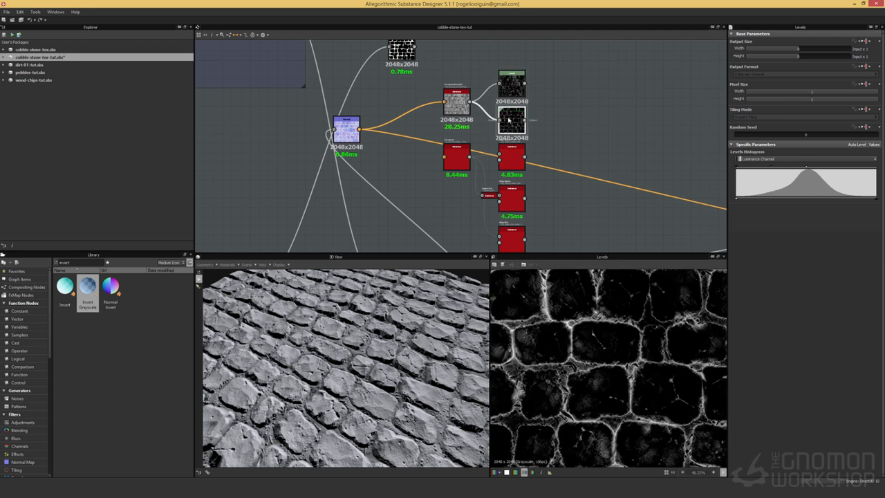
# Connect the Normal node's output to the Curvature node and inspect the Curvature and Edge Select results in the 2D view.
pyautogui.doubleClick(510, 158)
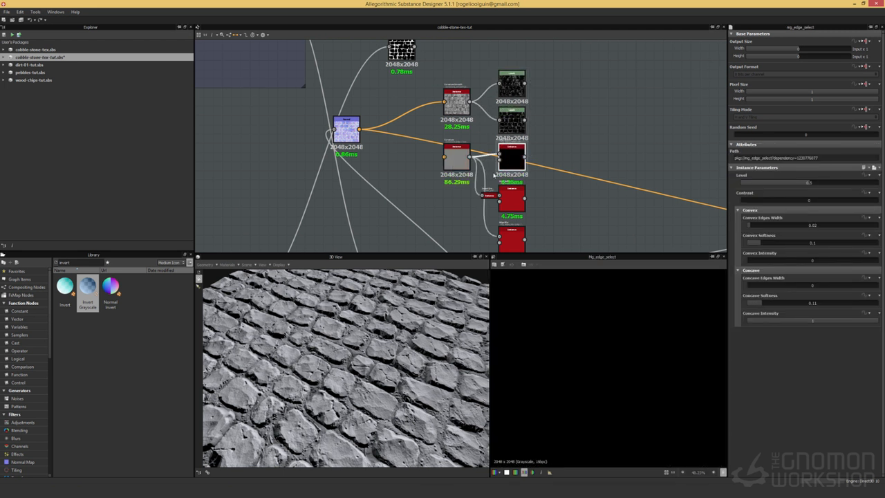
pyautogui.moveTo(360, 129); pyautogui.dragTo(444, 157)
pyautogui.doubleClick(455, 159)
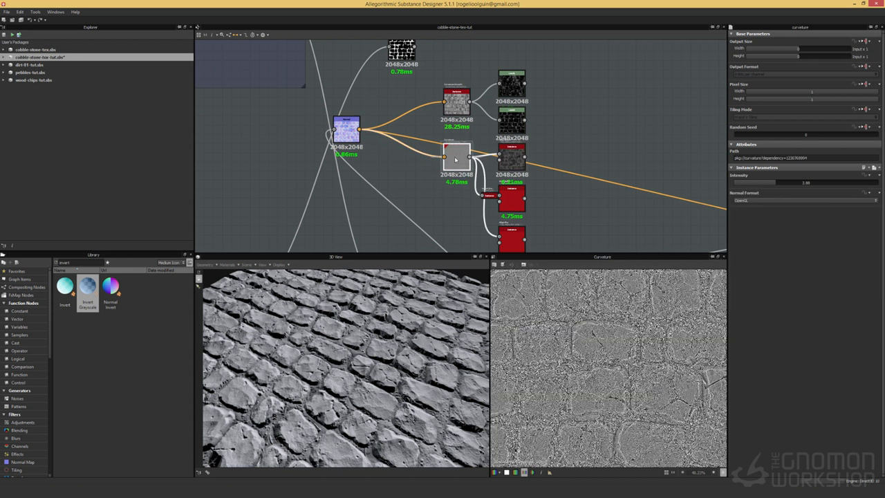
pyautogui.scroll(5, 563, 365)
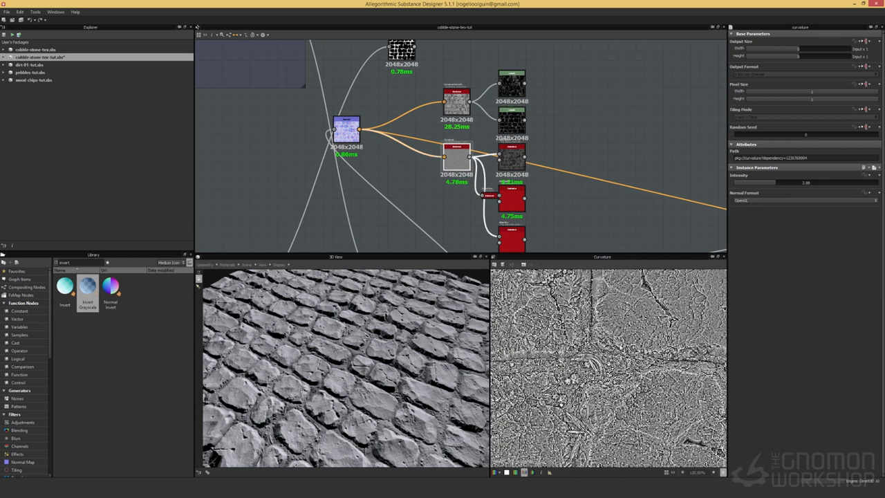
pyautogui.doubleClick(512, 158)
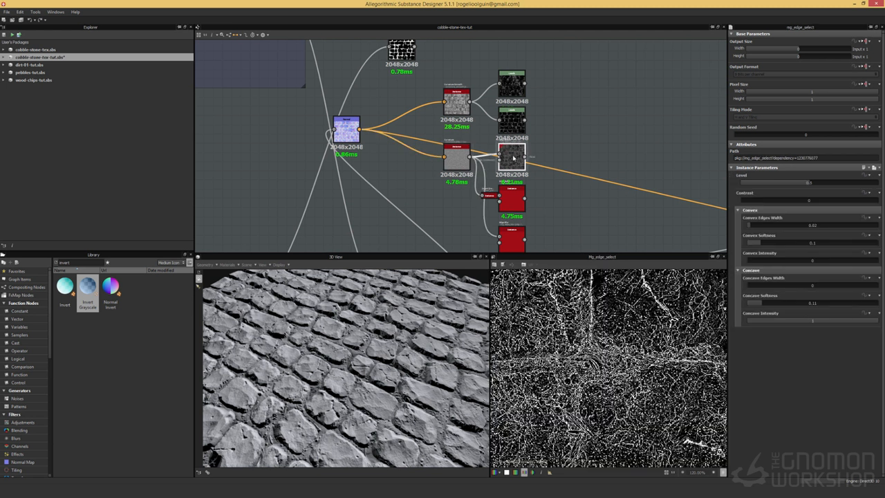
pyautogui.scroll(-5, 610, 348)
pyautogui.scroll(-8, 610, 348)
pyautogui.scroll(7, 610, 348)
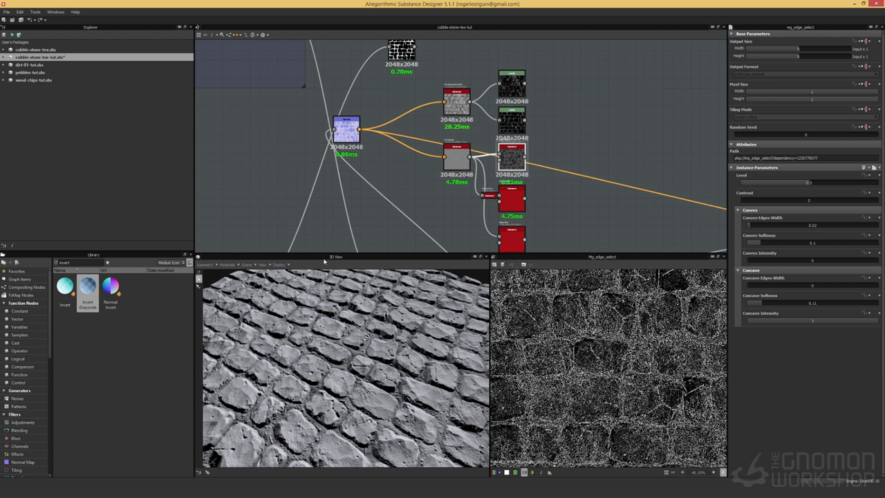
# Search the library for edge nodes and add an Edge Detect node beside the existing edge nodes.
pyautogui.doubleClick(65, 263)
pyautogui.write('edge')
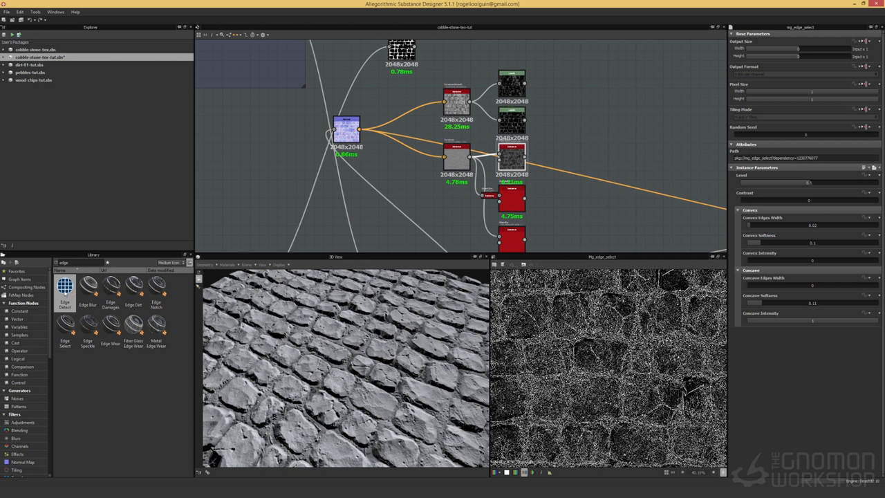
pyautogui.moveTo(65, 290); pyautogui.dragTo(559, 206)
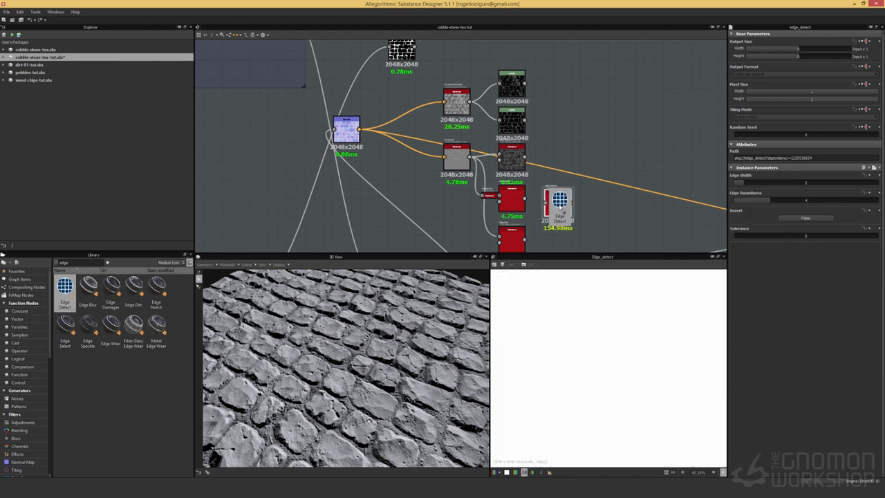
# Add another Edge Select node beside the existing edge nodes, and delete both it and the unused Edge Detect node.
pyautogui.scroll(4, 560, 206)
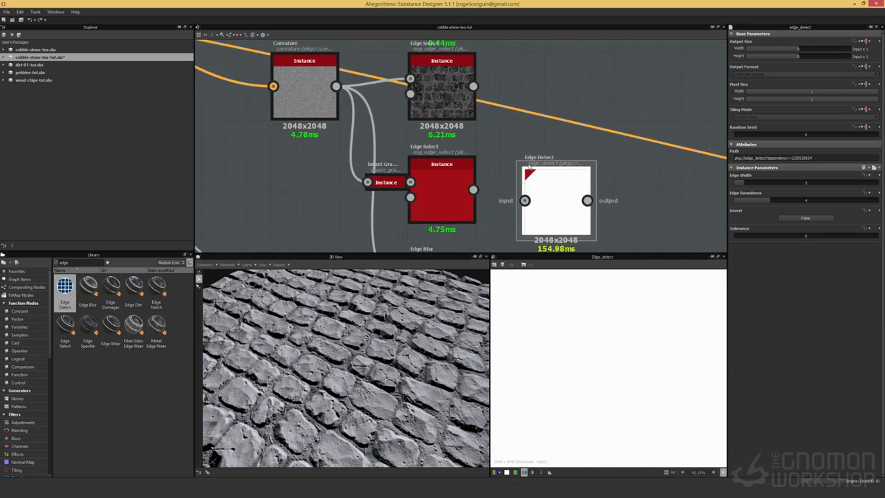
pyautogui.moveTo(65, 326); pyautogui.dragTo(531, 128)
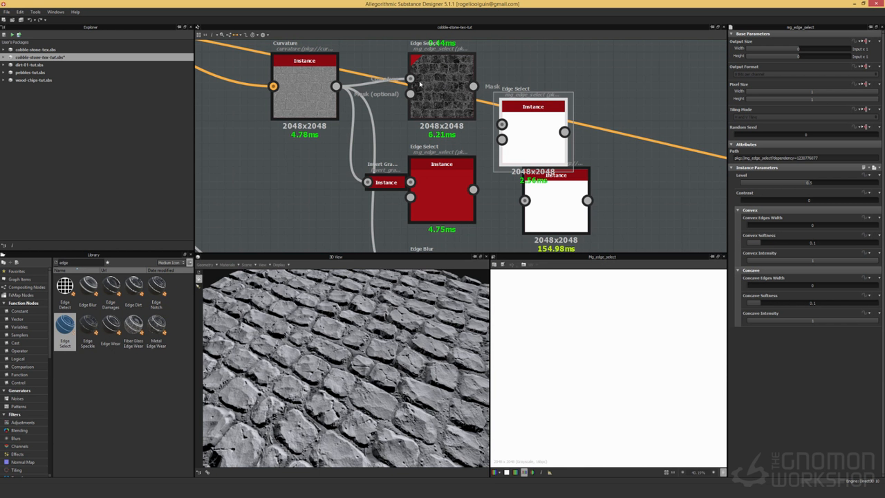
pyautogui.click(550, 206)
pyautogui.click(534, 142)
pyautogui.click(549, 193)
pyautogui.press('Delete')
pyautogui.click(535, 138)
pyautogui.press('Delete')
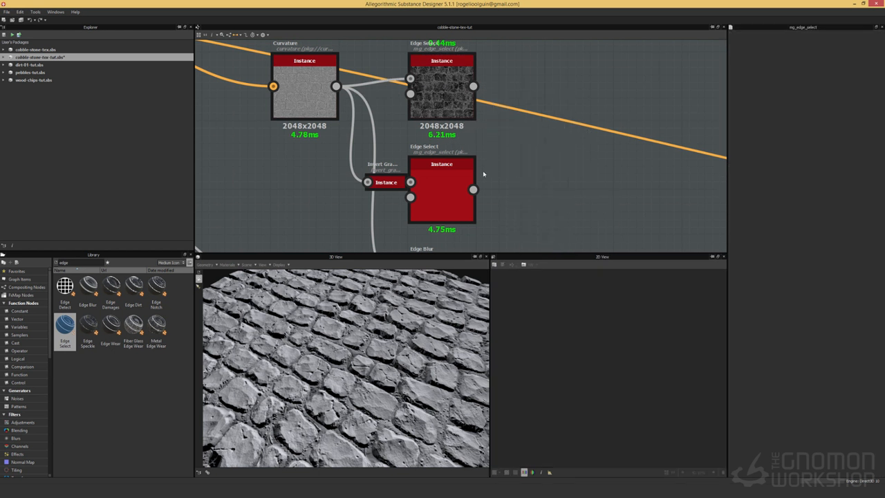
# Compare the outputs of the Edge Blur node and the two Edge Select nodes in the 2D view.
pyautogui.scroll(-4, 477, 166)
pyautogui.scroll(3, 455, 201)
pyautogui.click(460, 218)
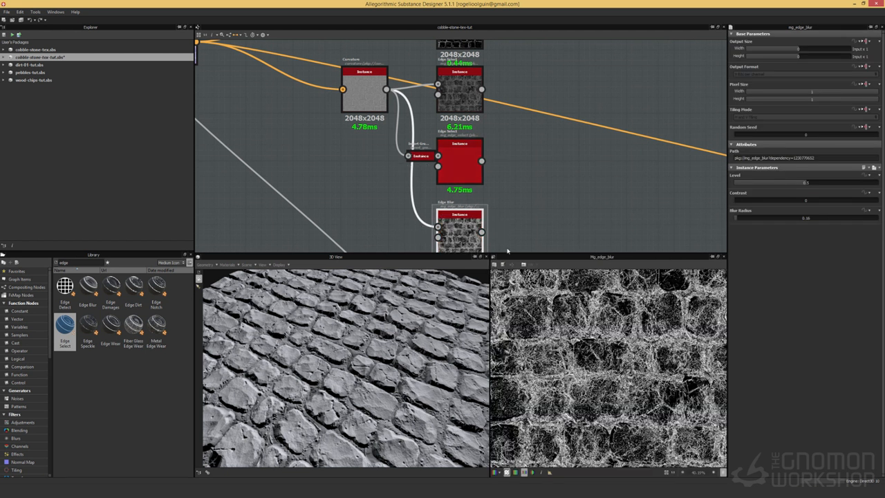
pyautogui.click(458, 166)
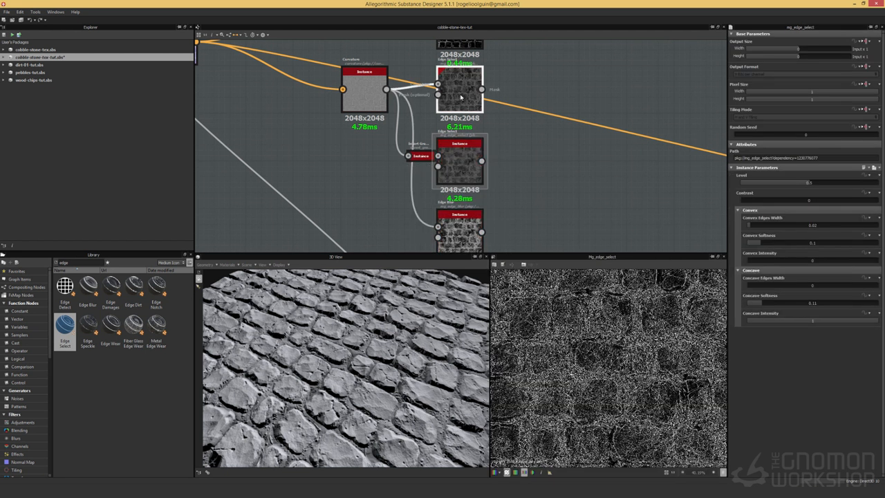
pyautogui.scroll(3, 552, 324)
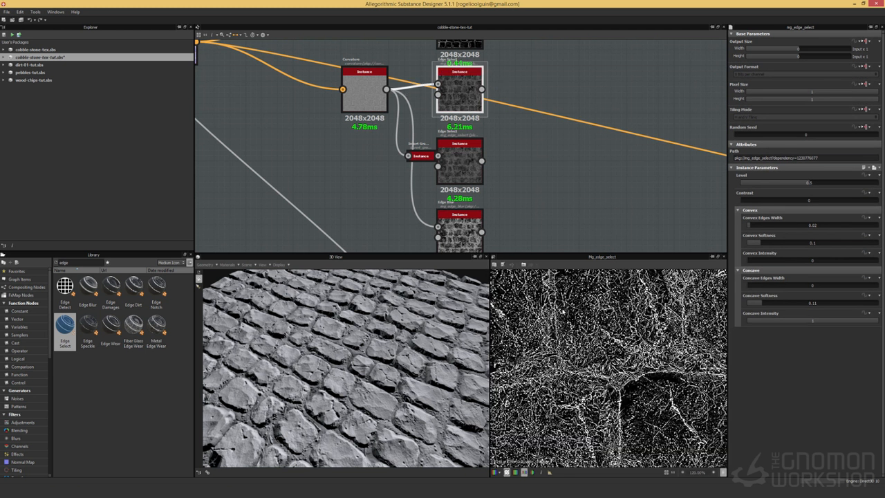
pyautogui.click(469, 171)
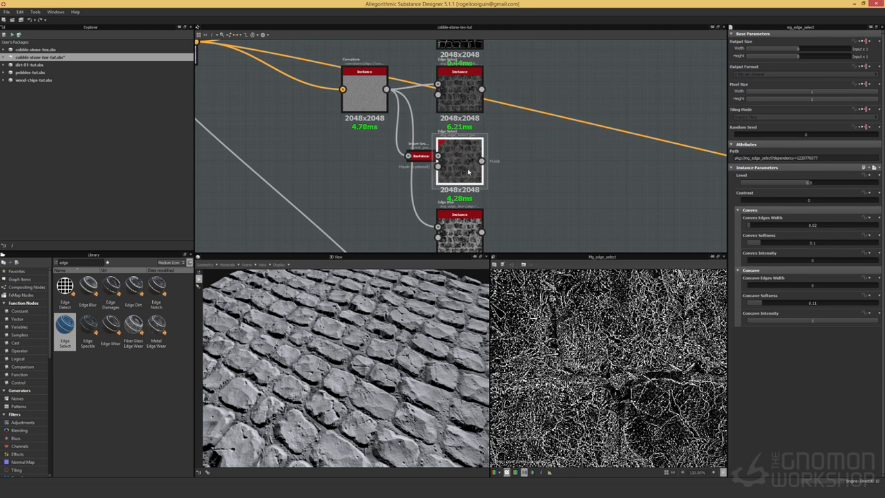
pyautogui.click(458, 104)
pyautogui.click(453, 167)
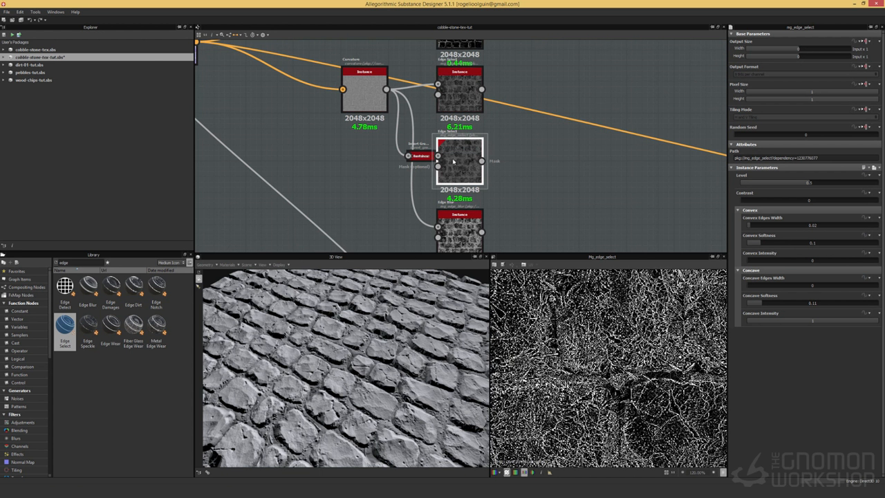
pyautogui.click(457, 97)
pyautogui.click(453, 167)
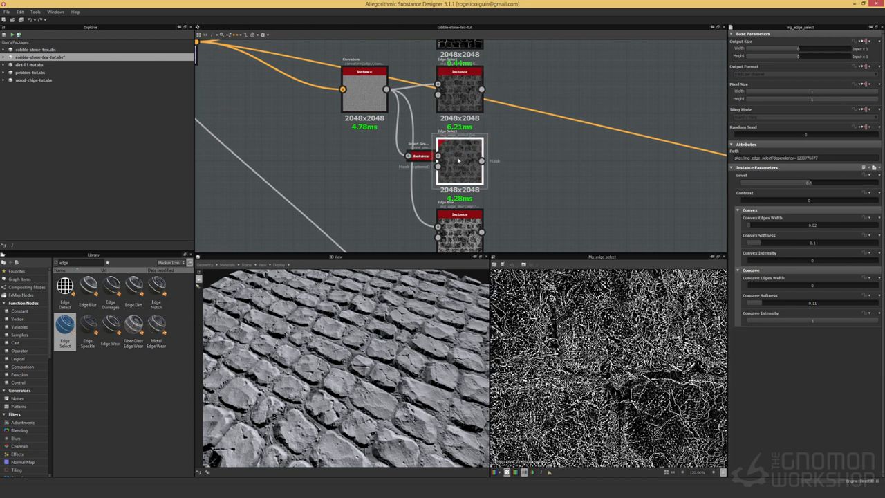
pyautogui.click(456, 103)
pyautogui.click(457, 161)
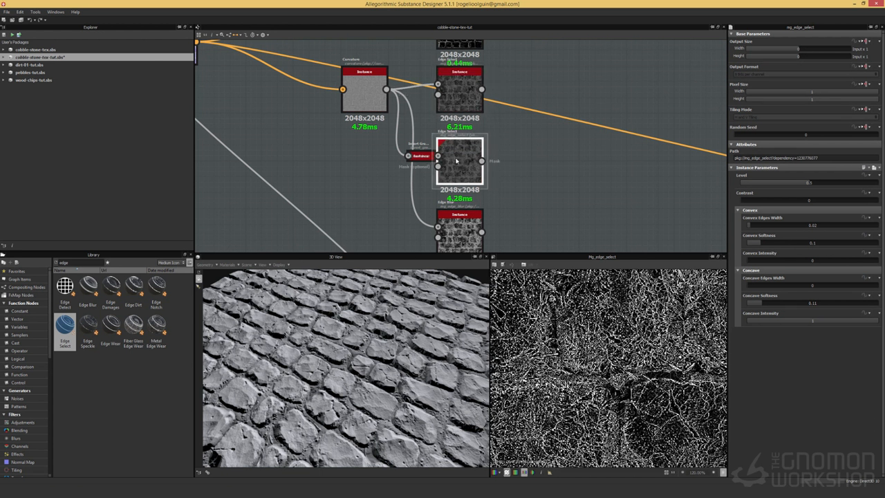
# Inspect the Invert Grayscale, Curvature and lower Edge Select outputs, undoing a trial move of the Invert Grayscale node.
pyautogui.click(421, 156)
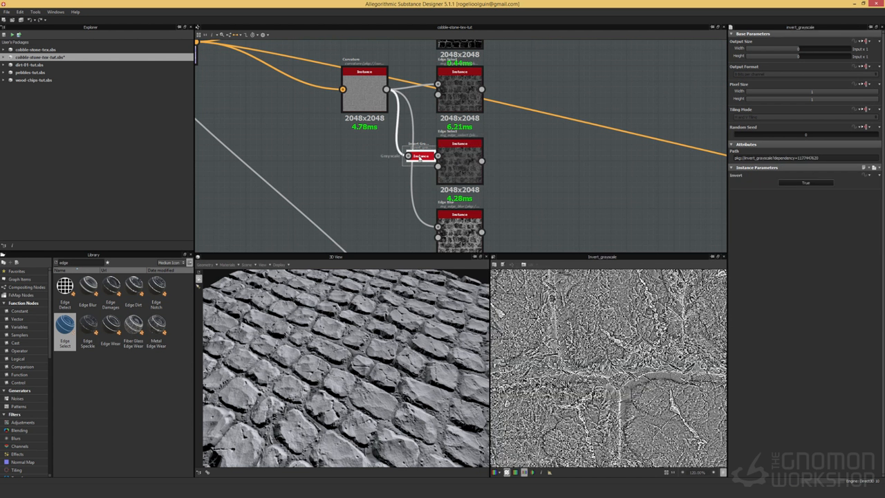
pyautogui.click(365, 86)
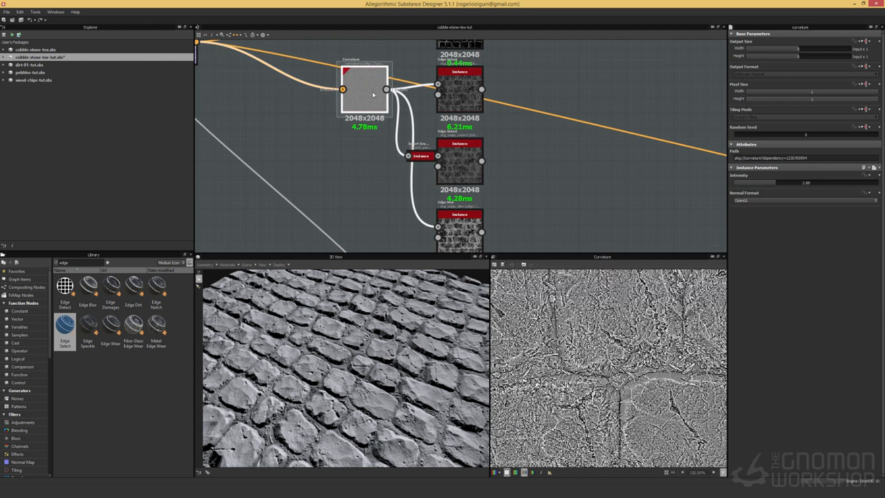
pyautogui.moveTo(420, 155); pyautogui.dragTo(378, 152)
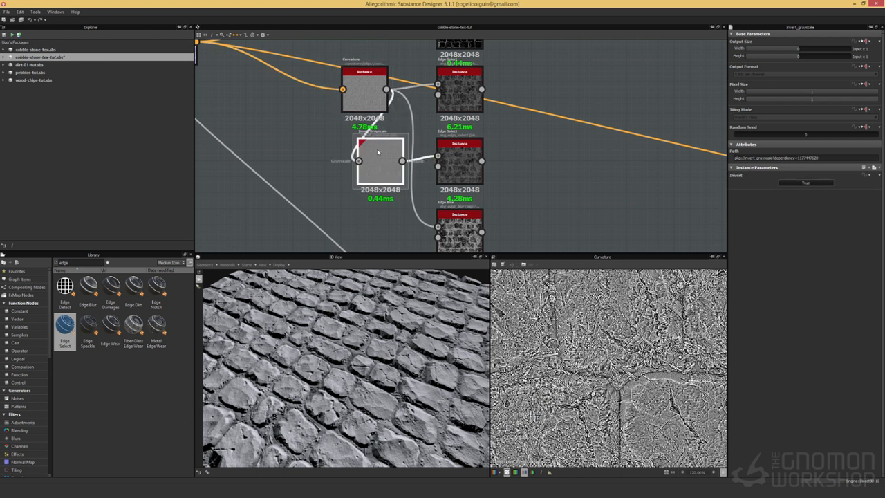
pyautogui.hotkey('ctrl', 'z')
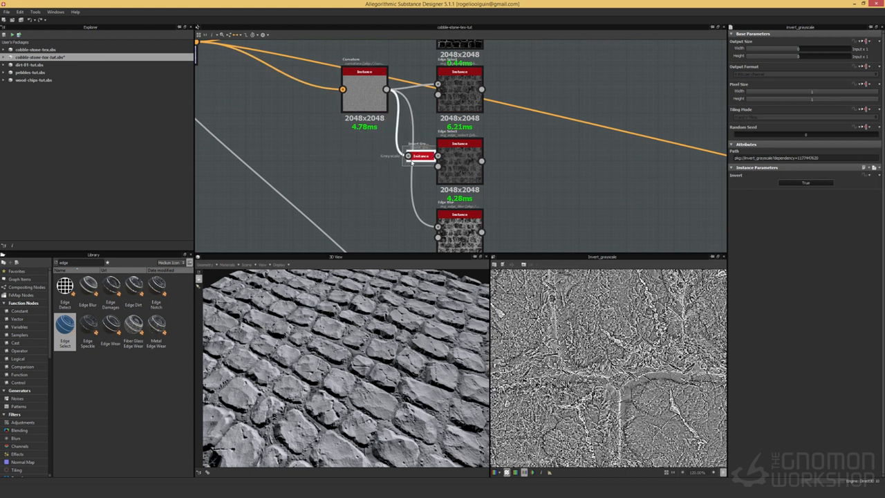
pyautogui.click(455, 160)
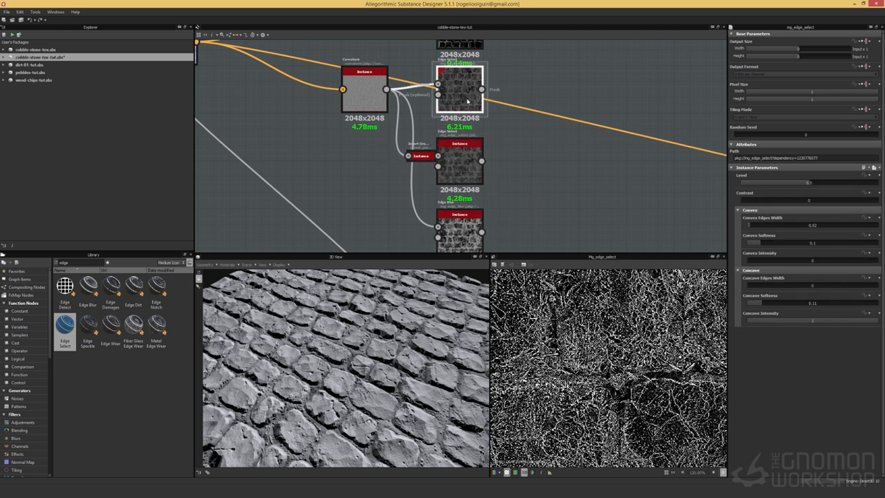
# On the upper Edge Select node, try Convex Edges Width 0, Concave Edges Width 0.03 and Concave Softness 0.26.
pyautogui.click(460, 89)
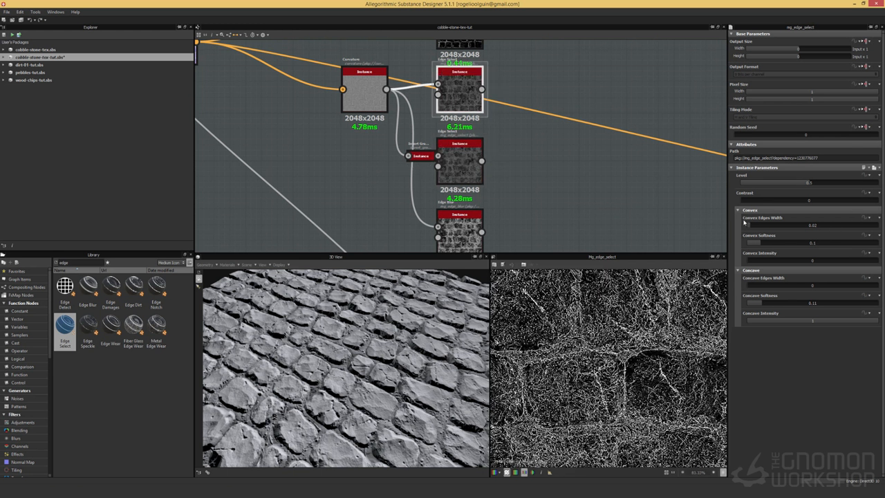
pyautogui.moveTo(751, 228)
pyautogui.mouseDown()
pyautogui.moveTo(808, 226)
pyautogui.moveTo(711, 231)
pyautogui.moveTo(761, 226)
pyautogui.moveTo(746, 228)
pyautogui.mouseUp()
pyautogui.click(876, 217)
pyautogui.click(872, 227)
pyautogui.moveTo(758, 244)
pyautogui.mouseDown()
pyautogui.moveTo(788, 245)
pyautogui.moveTo(769, 248)
pyautogui.mouseUp()
pyautogui.click(880, 237)
pyautogui.moveTo(749, 302); pyautogui.dragTo(819, 308)
pyautogui.scroll(4, 611, 354)
pyautogui.scroll(-5, 612, 367)
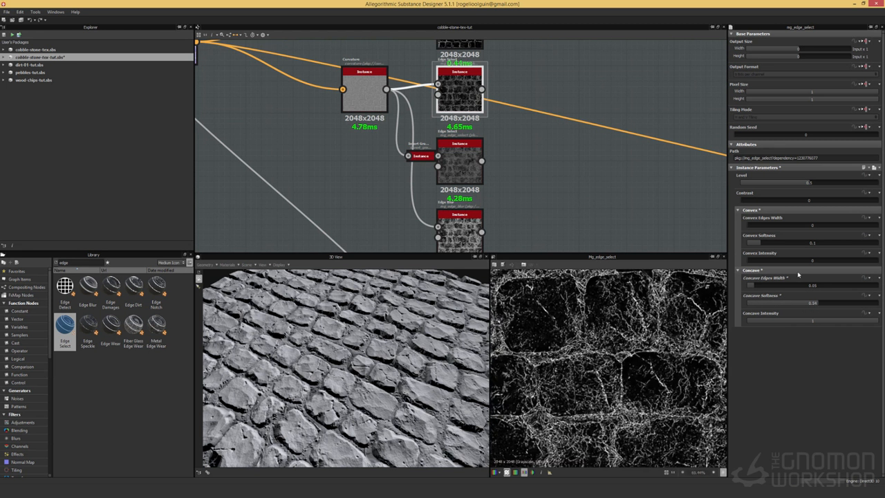
pyautogui.moveTo(816, 304); pyautogui.dragTo(883, 304)
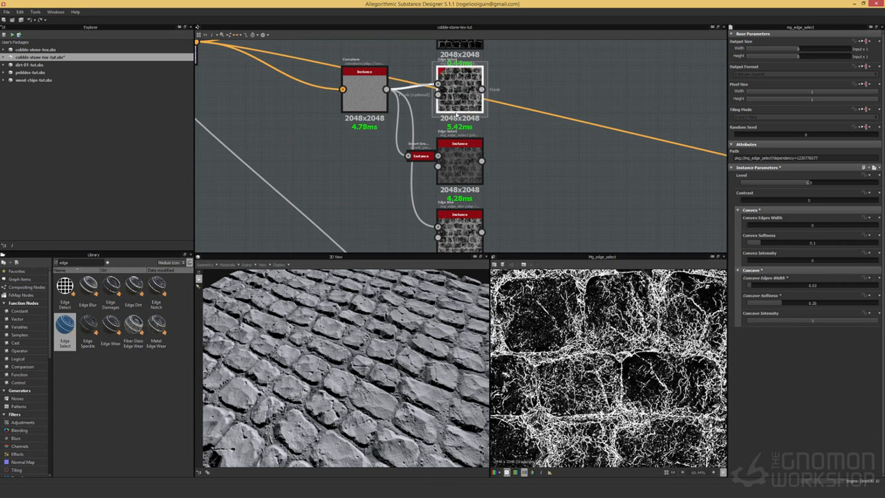
# Reset all instance parameters of both Edge Select nodes to their default values.
pyautogui.click(879, 168)
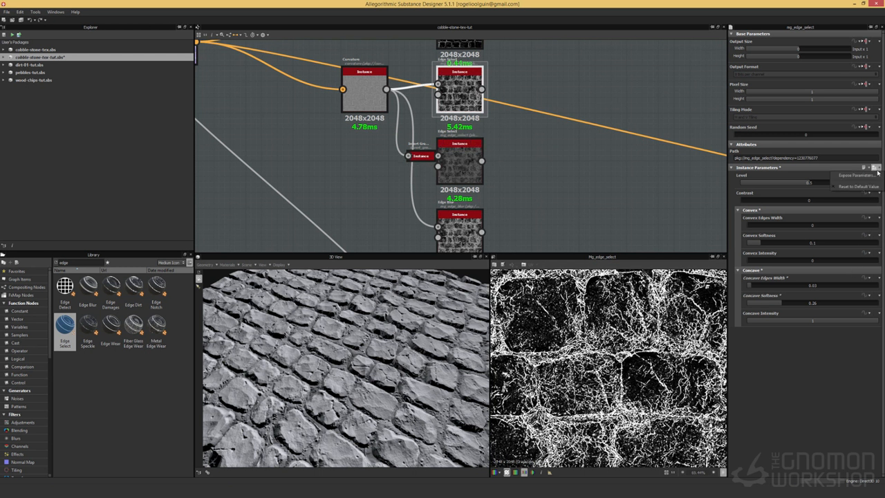
pyautogui.click(856, 186)
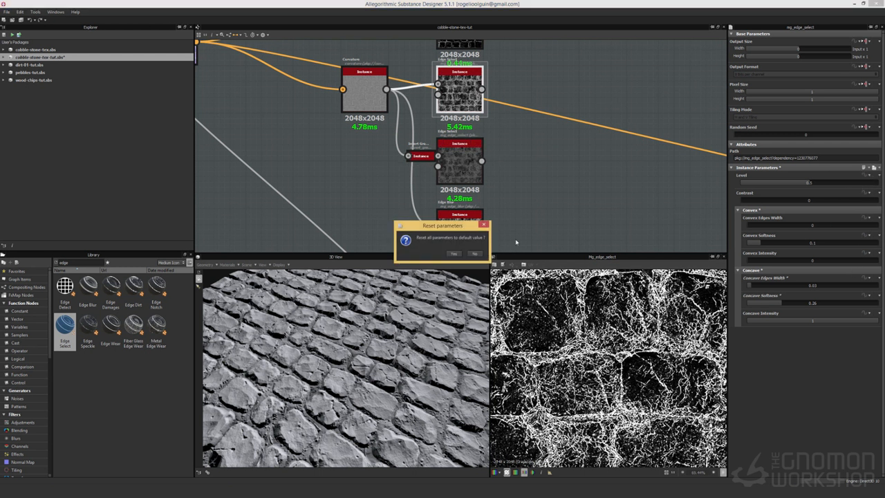
pyautogui.click(453, 253)
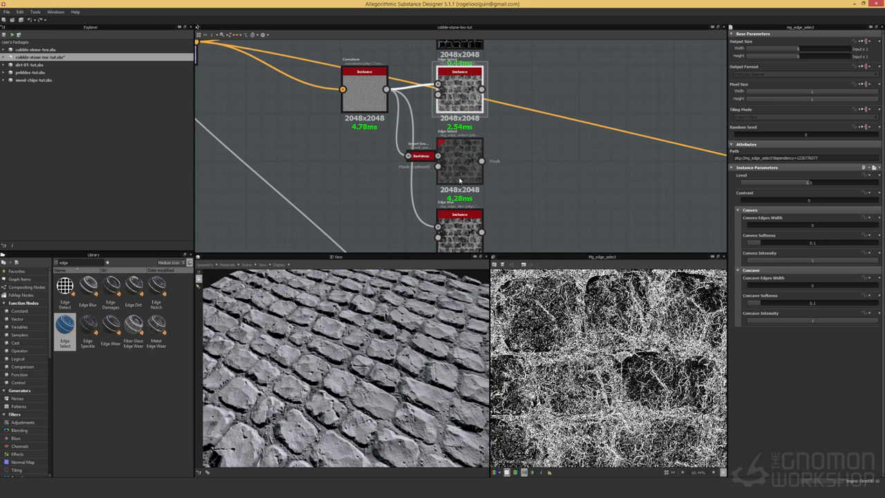
pyautogui.click(455, 165)
pyautogui.click(863, 168)
pyautogui.click(857, 187)
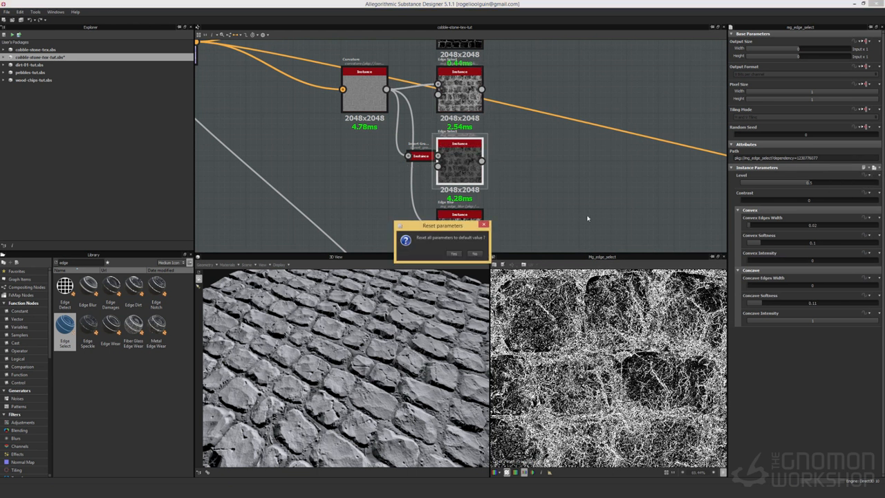
pyautogui.click(453, 253)
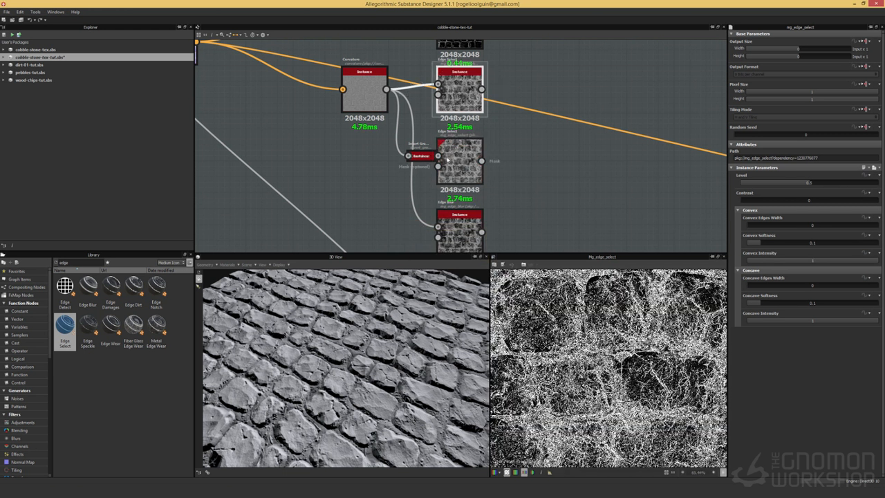
# Compare the two Edge Select outputs, try a lower Level on the lower node, and restore its Level to 0.5.
pyautogui.click(455, 164)
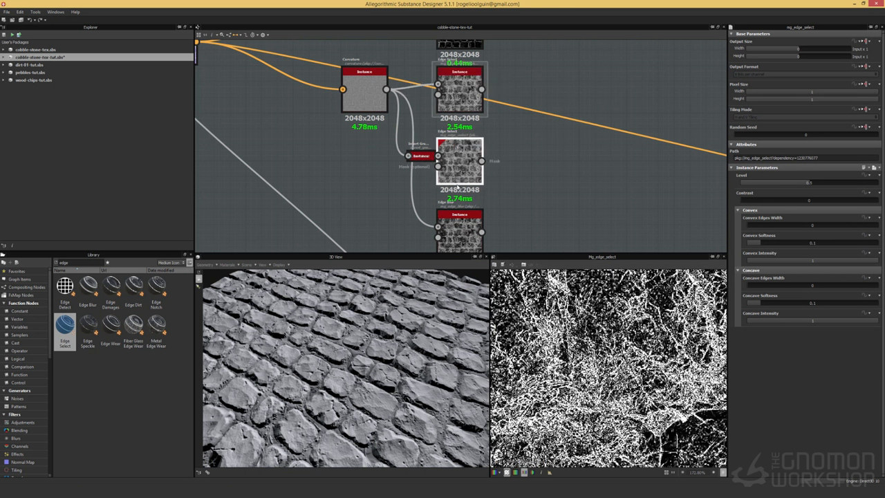
pyautogui.click(454, 108)
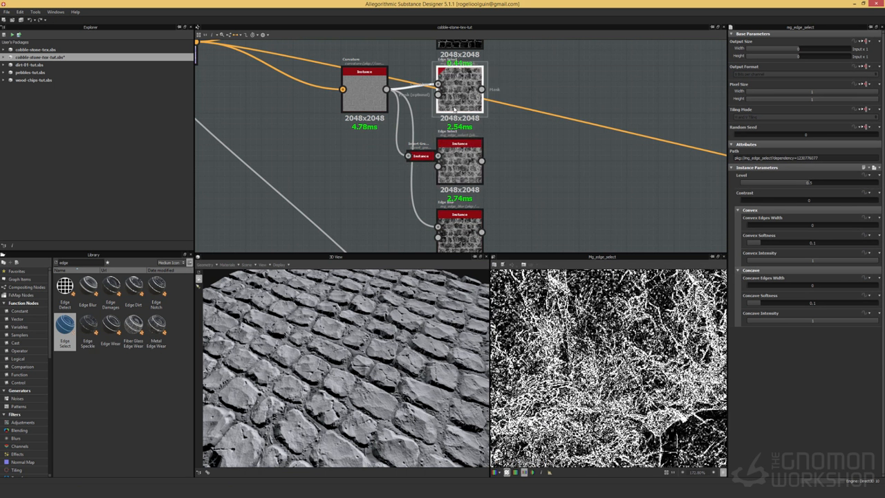
pyautogui.click(463, 175)
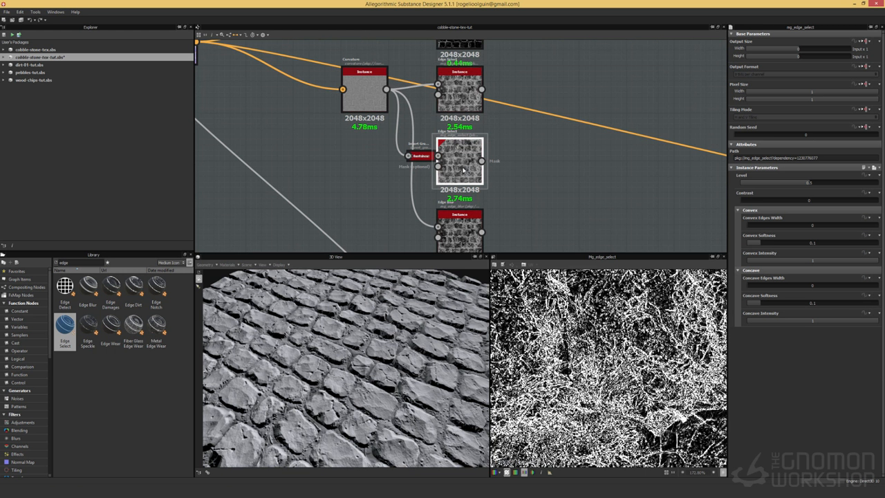
pyautogui.moveTo(808, 182)
pyautogui.mouseDown()
pyautogui.moveTo(742, 185)
pyautogui.moveTo(818, 186)
pyautogui.moveTo(783, 188)
pyautogui.moveTo(797, 188)
pyautogui.mouseUp()
pyautogui.doubleClick(797, 188)
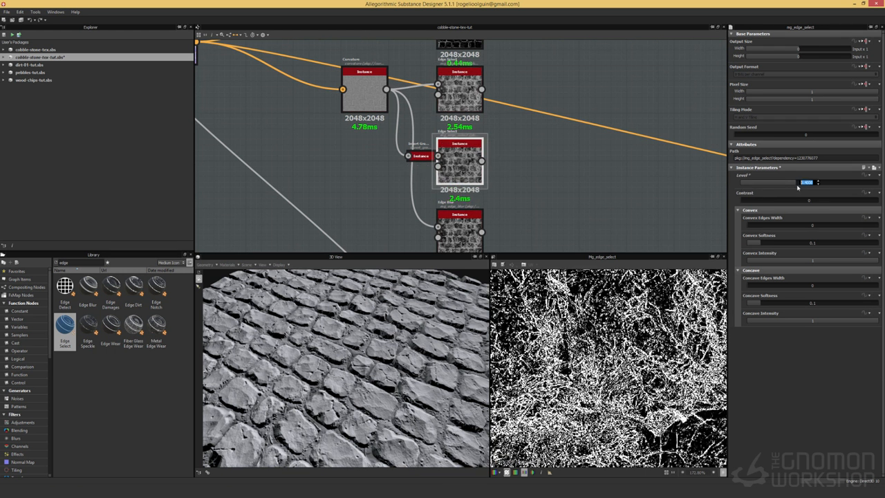
pyautogui.press('Return')
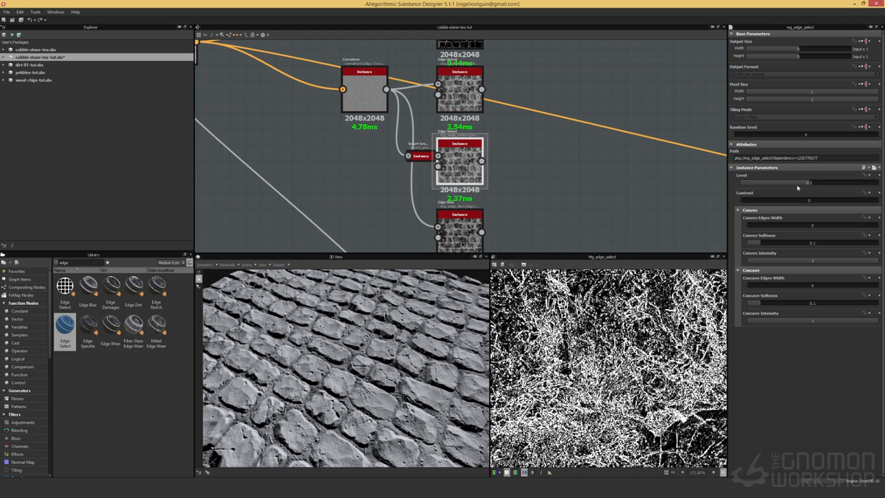
# Set Invert to False on the Invert Grayscale node and compare the two Edge Select outputs.
pyautogui.click(421, 156)
pyautogui.click(805, 182)
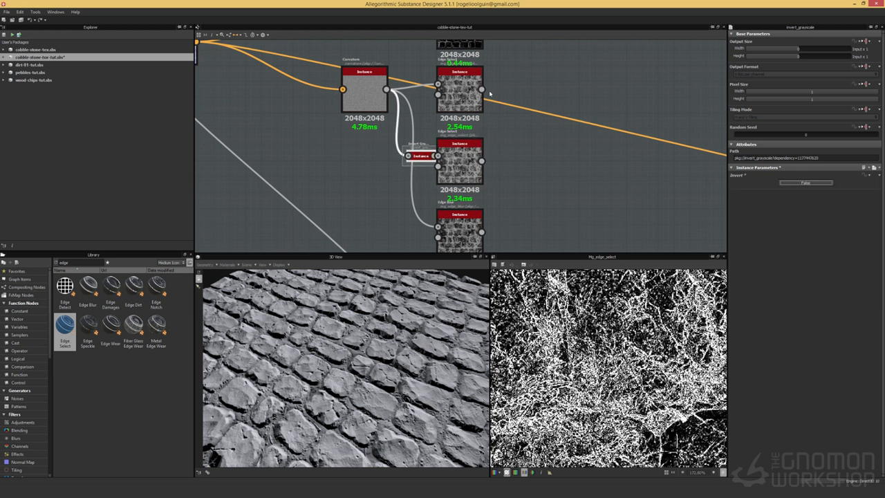
pyautogui.click(460, 89)
pyautogui.click(469, 155)
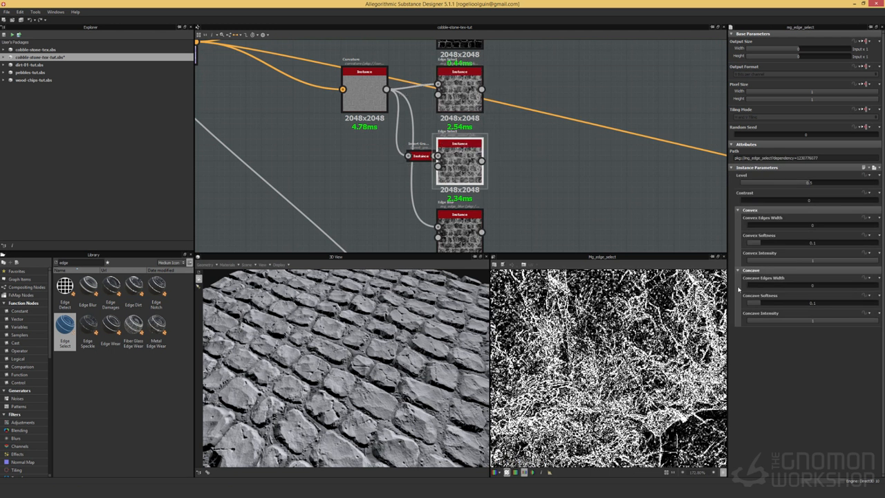
# On the lower Edge Select node, try Concave Softness 0.08 and reduce the Concave Intensity.
pyautogui.moveTo(767, 302); pyautogui.dragTo(737, 285)
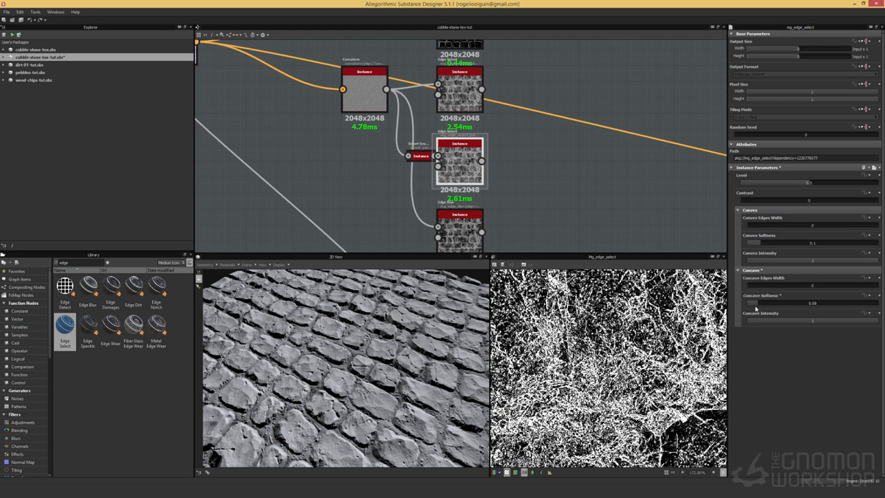
pyautogui.moveTo(829, 322); pyautogui.dragTo(810, 324)
pyautogui.click(812, 322)
pyautogui.write('0')
pyautogui.press('Return')
# Set the upper Edge Select node's Concave Intensity to 0.5 and compare it with the lower Edge Select node.
pyautogui.click(460, 90)
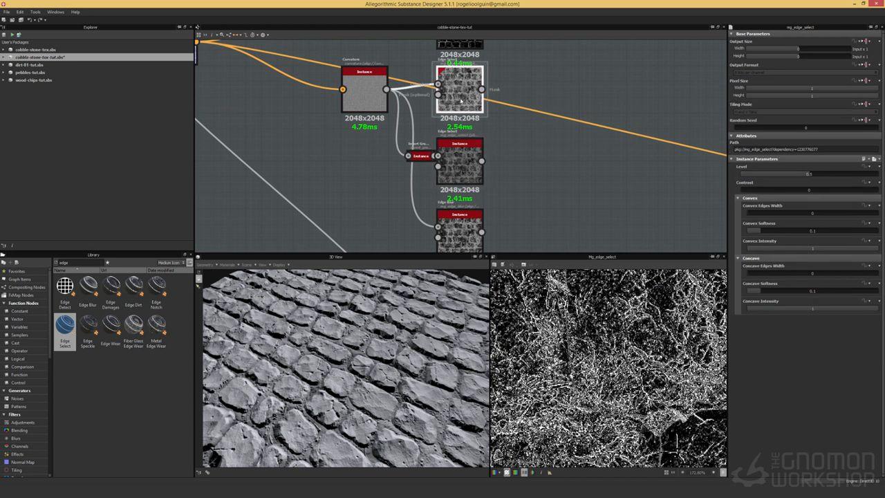
pyautogui.click(821, 323)
pyautogui.write('0.5')
pyautogui.press('Return')
pyautogui.click(466, 171)
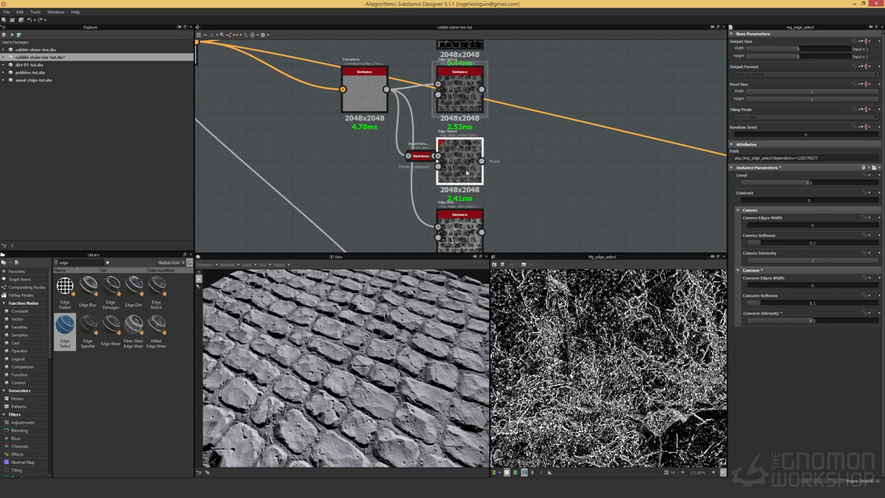
# Set the Concave Softness of the upper Edge Select node to 0.
pyautogui.click(463, 99)
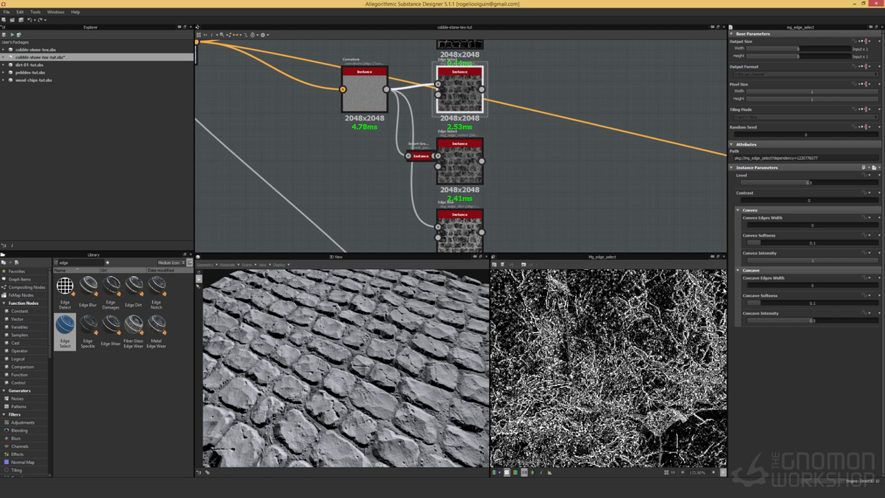
pyautogui.moveTo(754, 302)
pyautogui.mouseDown()
pyautogui.moveTo(742, 305)
pyautogui.moveTo(795, 306)
pyautogui.moveTo(750, 305)
pyautogui.mouseUp()
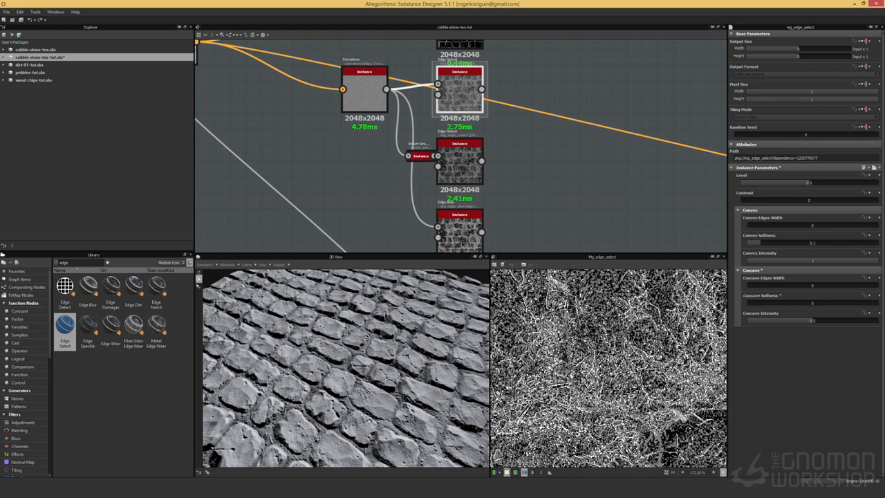
# Try a Level of 0.2 on the upper Edge Select node, restore it to 0.5, and compare it with the lower Edge Select node.
pyautogui.moveTo(814, 185); pyautogui.dragTo(767, 192)
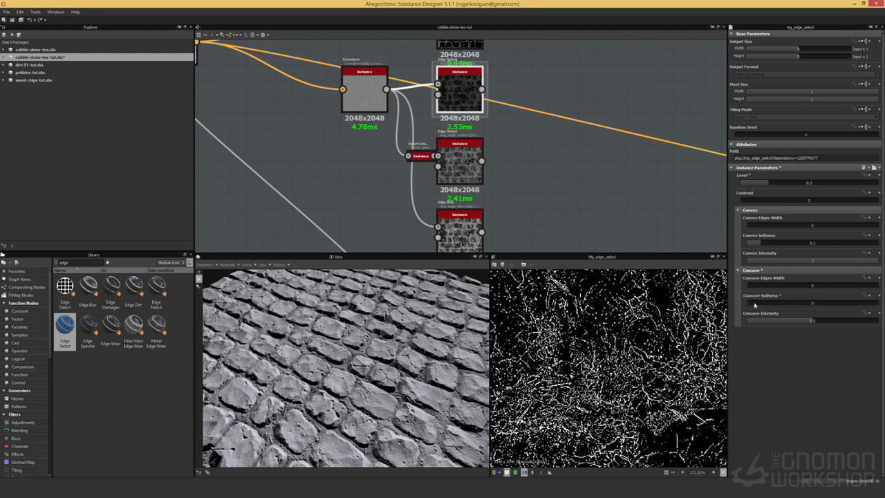
pyautogui.click(420, 156)
pyautogui.click(805, 183)
pyautogui.click(451, 132)
pyautogui.click(453, 89)
pyautogui.moveTo(870, 182); pyautogui.dragTo(809, 182)
pyautogui.click(461, 164)
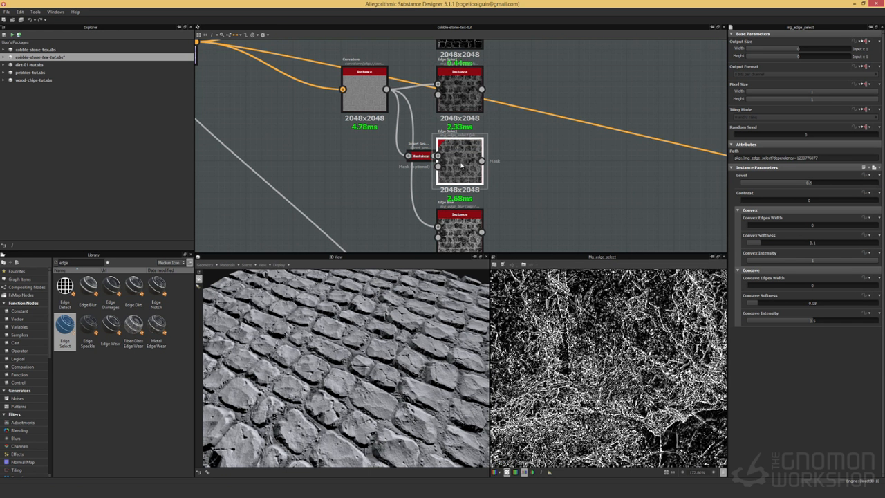
# Reset the lower Edge Select node's Concave Softness, Concave Intensity and all other instance parameters to their default values.
pyautogui.click(877, 296)
pyautogui.click(872, 304)
pyautogui.click(876, 314)
pyautogui.click(868, 322)
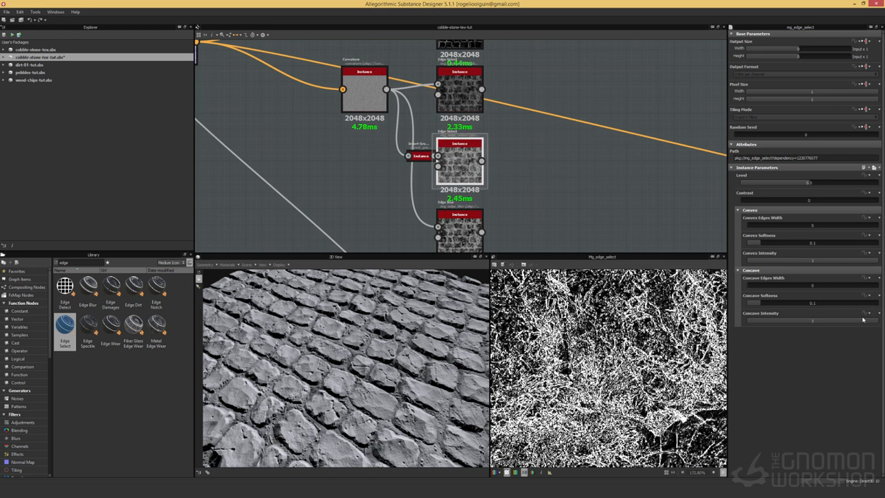
pyautogui.click(874, 167)
pyautogui.click(854, 181)
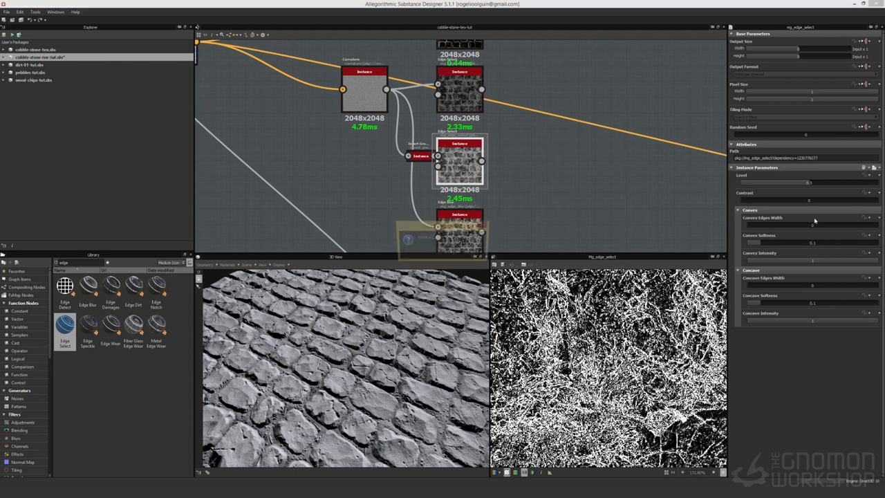
pyautogui.click(454, 254)
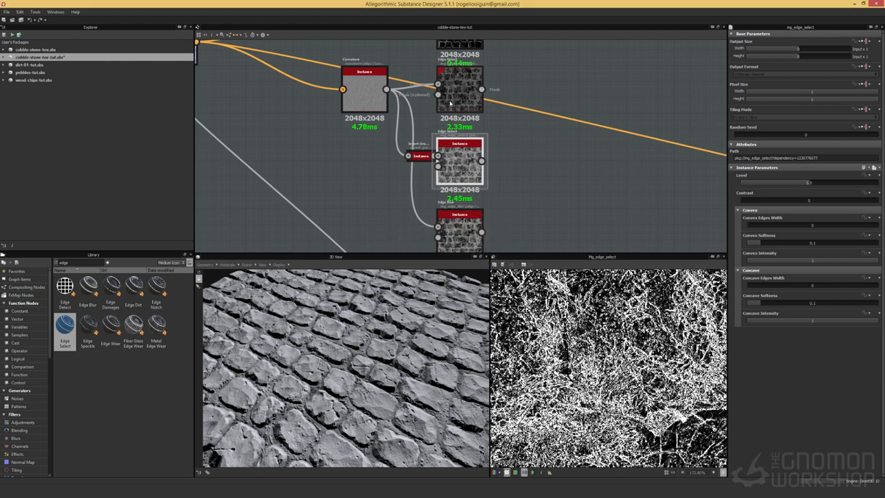
# Reset all instance parameters of the upper Edge Select node to their default values.
pyautogui.click(874, 168)
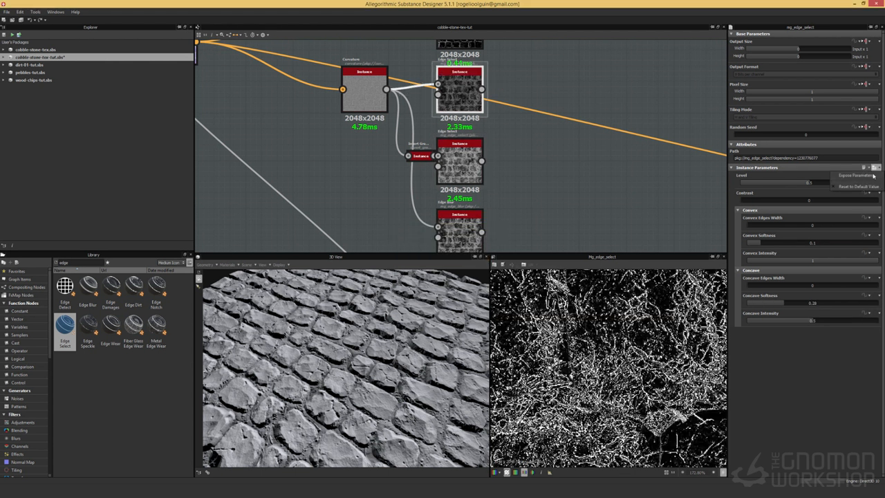
pyautogui.click(860, 186)
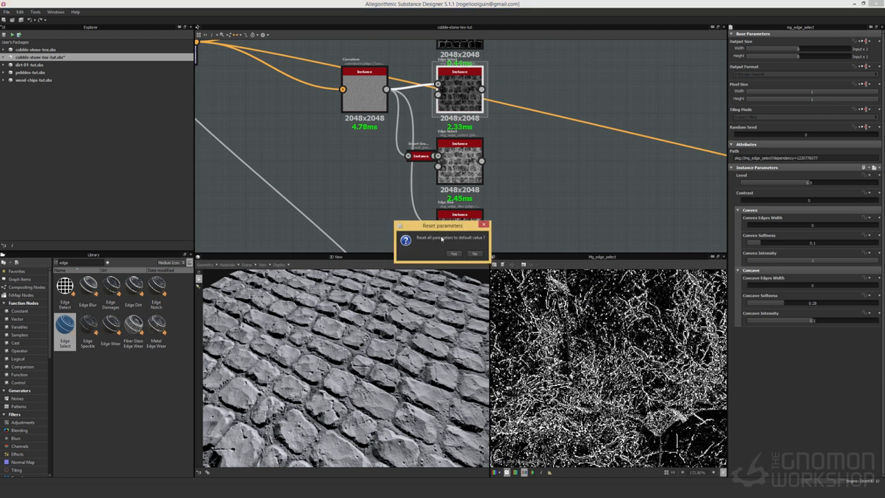
pyautogui.click(454, 253)
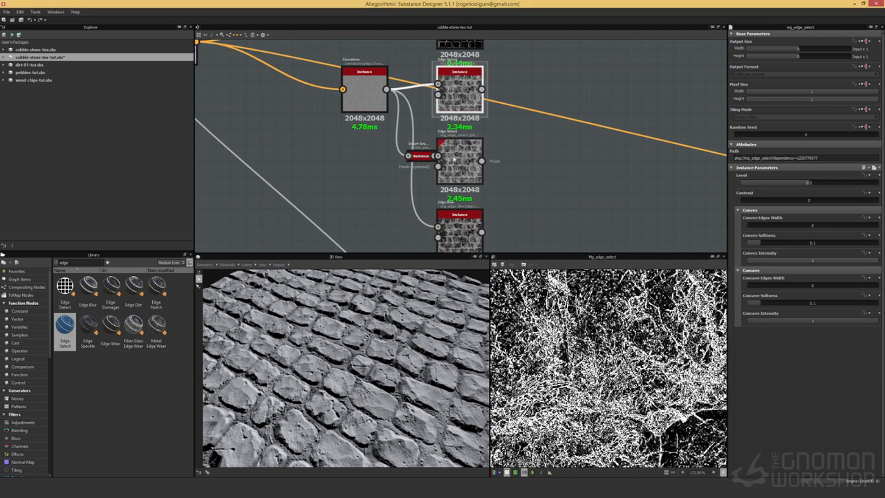
# Set the Concave Intensity to 0.5 on both the lower and the upper Edge Select nodes.
pyautogui.doubleClick(454, 158)
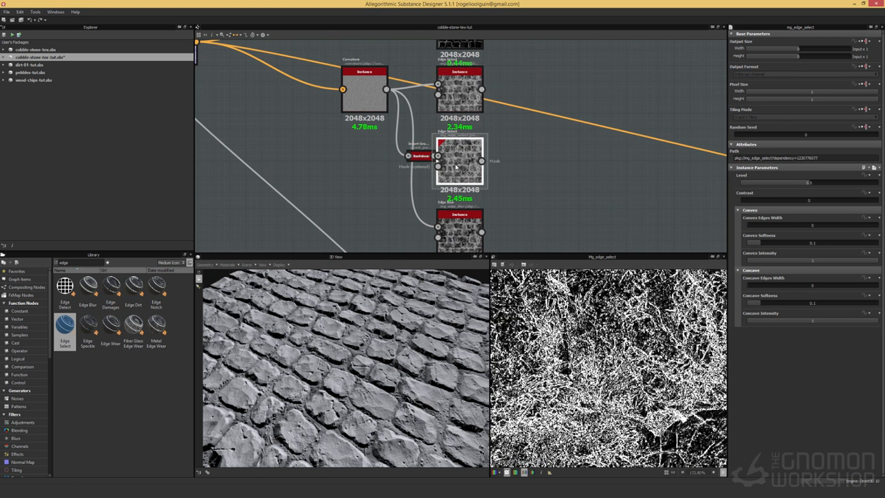
pyautogui.write('0.5')
pyautogui.press('Return')
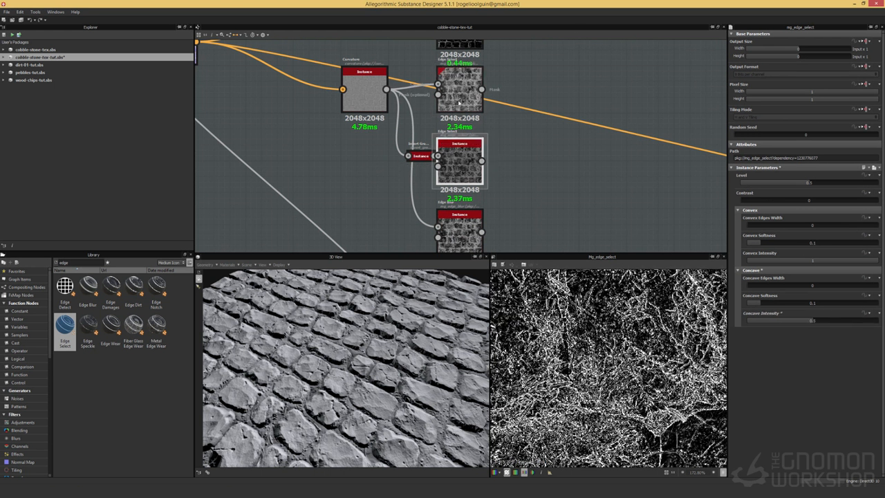
pyautogui.doubleClick(477, 102)
pyautogui.click(822, 321)
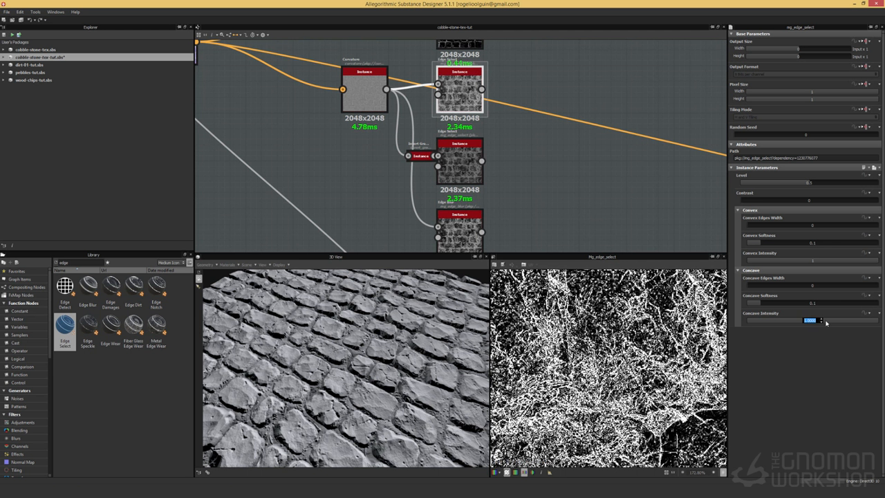
pyautogui.write('0.5')
pyautogui.press('Return')
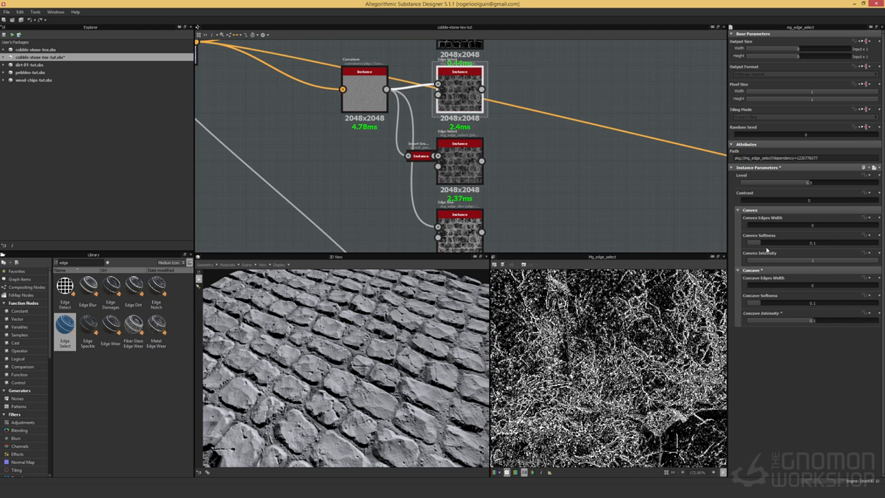
# Compare the outputs of the two Edge Select nodes, the Curvature node and the Edge Blur node in the 2D view.
pyautogui.doubleClick(474, 173)
pyautogui.doubleClick(446, 102)
pyautogui.doubleClick(371, 101)
pyautogui.doubleClick(470, 159)
pyautogui.doubleClick(464, 101)
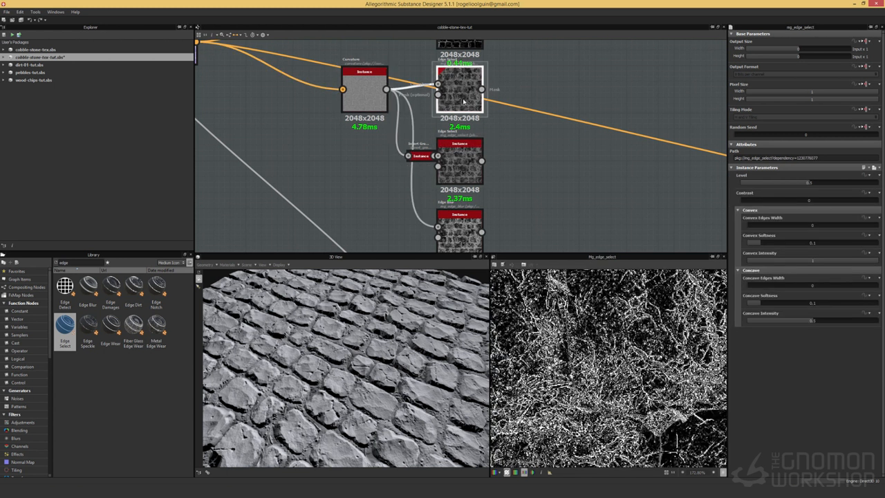
pyautogui.doubleClick(370, 102)
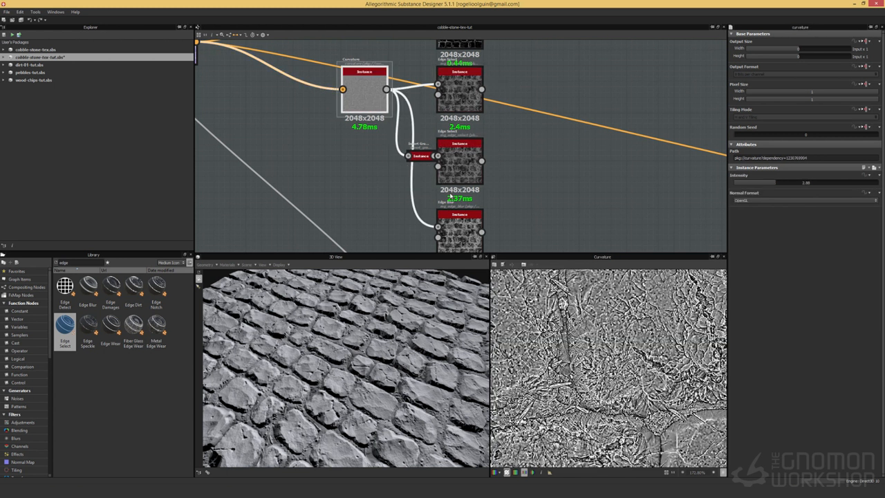
pyautogui.doubleClick(454, 160)
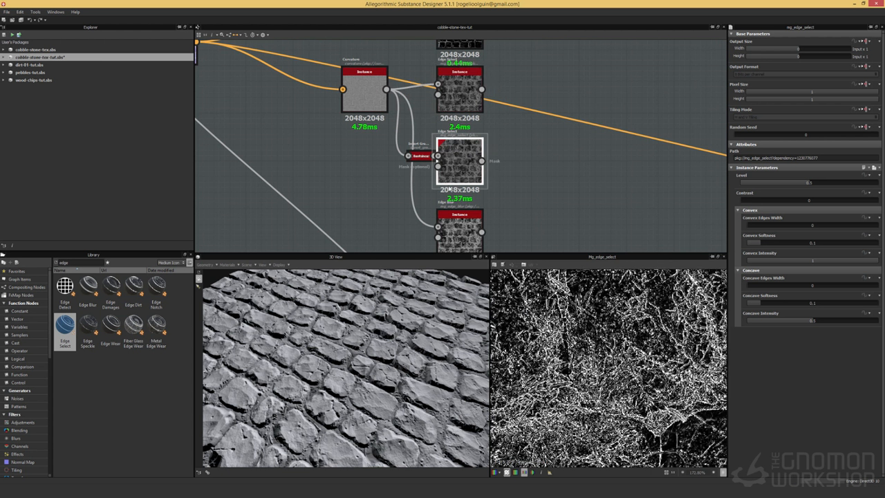
pyautogui.doubleClick(456, 228)
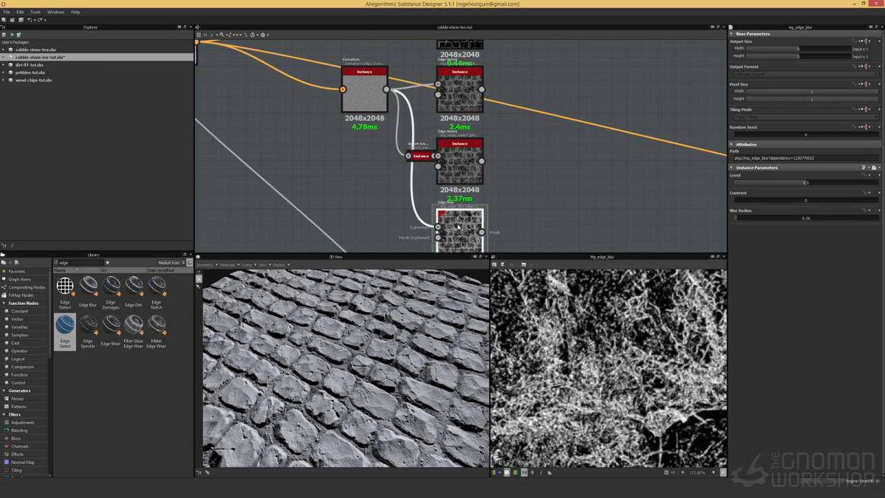
pyautogui.click(370, 104)
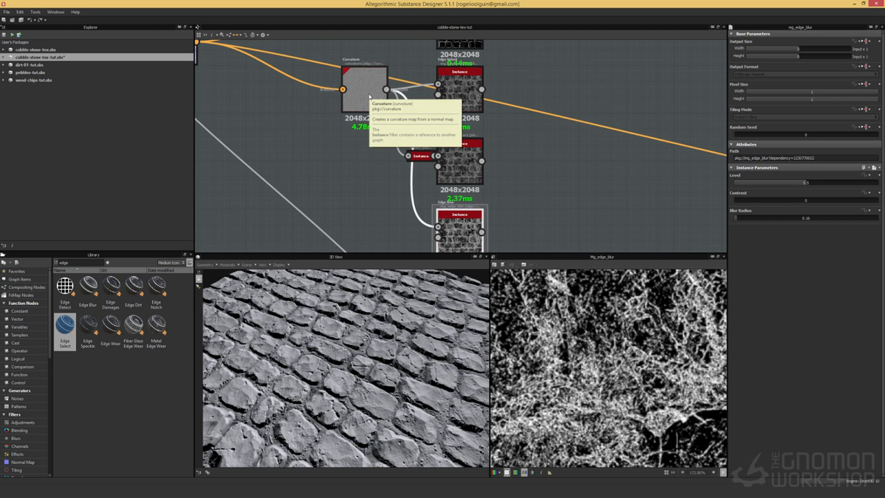
pyautogui.doubleClick(371, 97)
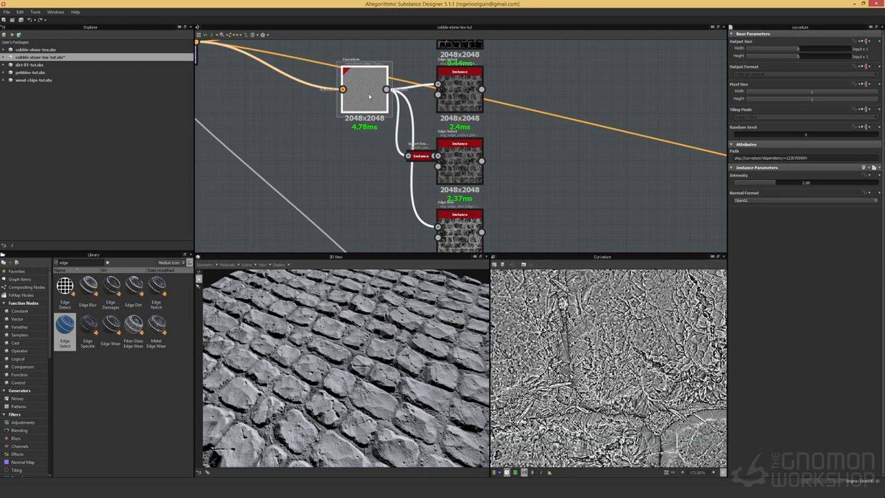
# On the Edge Blur node, set the Level to 0.44 and the Blur Radius to 0.15, keeping the Contrast at 0.
pyautogui.doubleClick(456, 222)
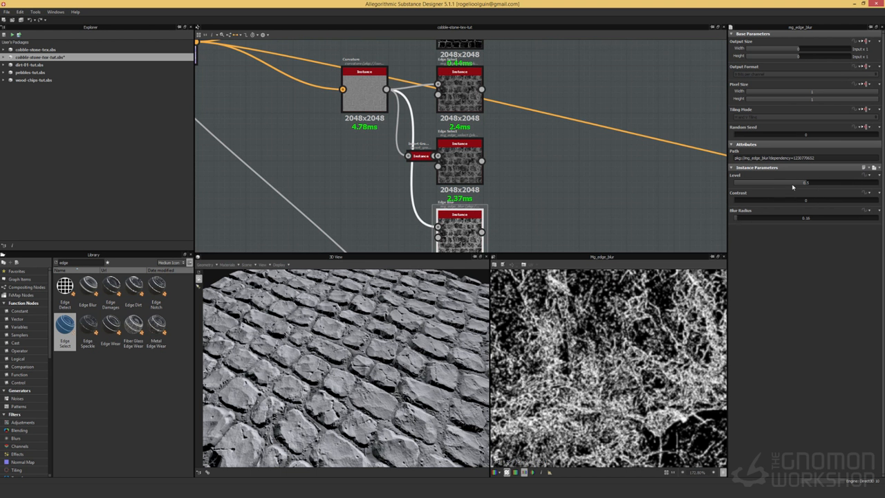
pyautogui.moveTo(787, 185); pyautogui.dragTo(797, 190)
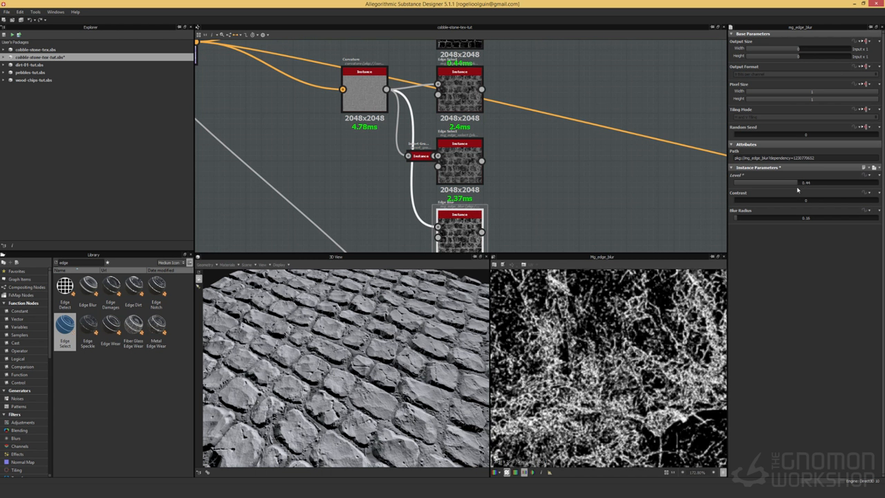
pyautogui.moveTo(748, 220); pyautogui.dragTo(736, 220)
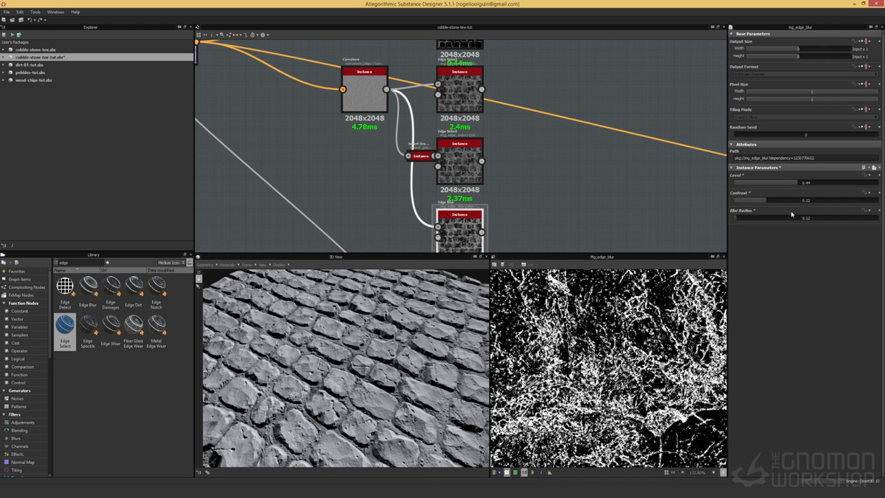
pyautogui.moveTo(741, 220); pyautogui.dragTo(736, 223)
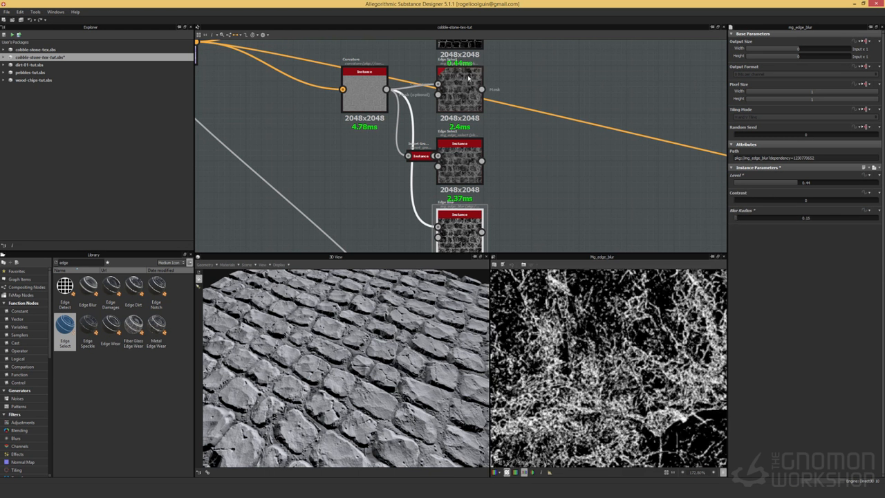
pyautogui.click(465, 227)
pyautogui.doubleClick(466, 226)
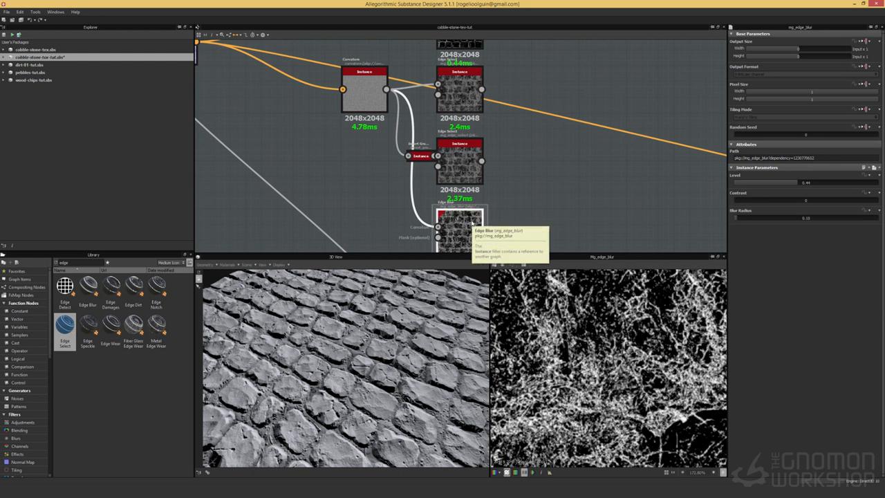
# Move the color node group with the Uniform Color, Gradient Map and Blend nodes closer to the splatter detail and curvature mask nodes.
pyautogui.scroll(-4, 480, 175)
pyautogui.scroll(-2, 495, 125)
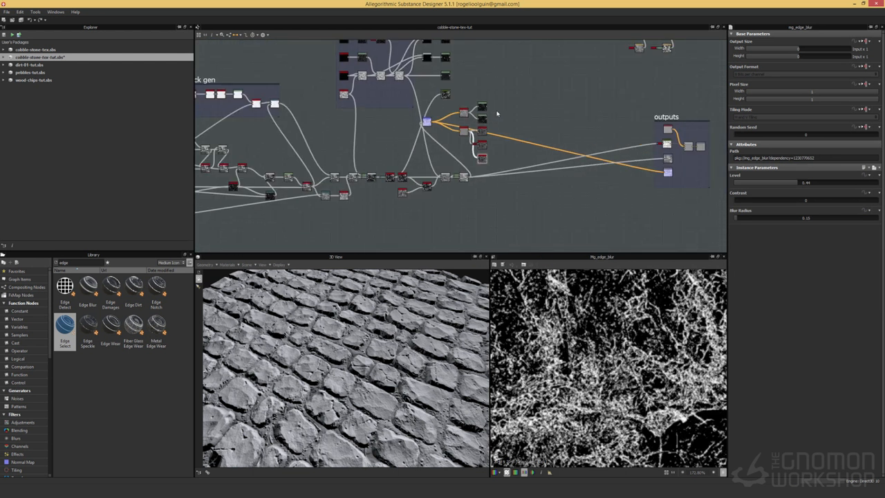
pyautogui.moveTo(521, 76); pyautogui.dragTo(399, 184, button='middle')
pyautogui.moveTo(600, 147); pyautogui.dragTo(626, 183)
pyautogui.moveTo(499, 142); pyautogui.dragTo(397, 195)
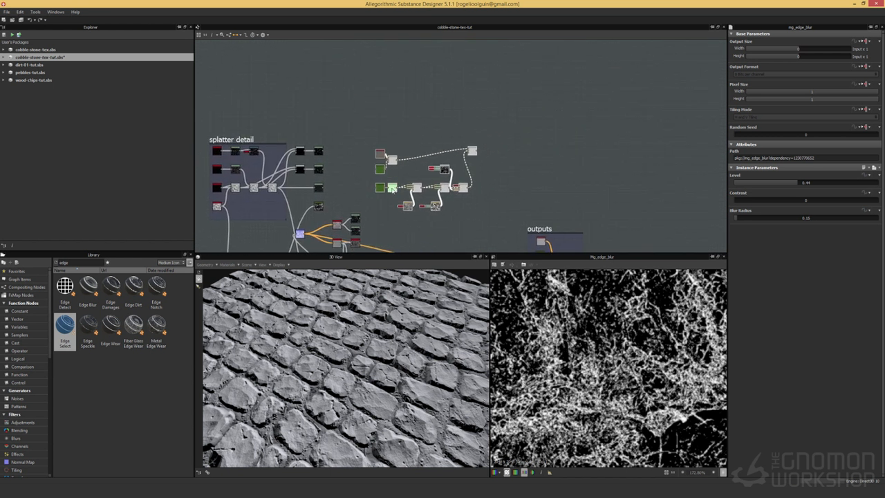
pyautogui.press('f')
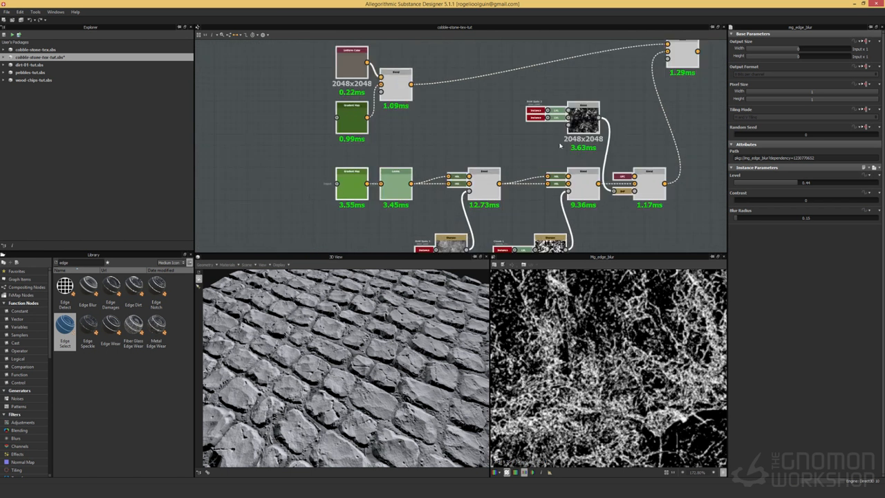
pyautogui.moveTo(306, 188); pyautogui.dragTo(506, 145, button='middle')
pyautogui.scroll(-1, 507, 143)
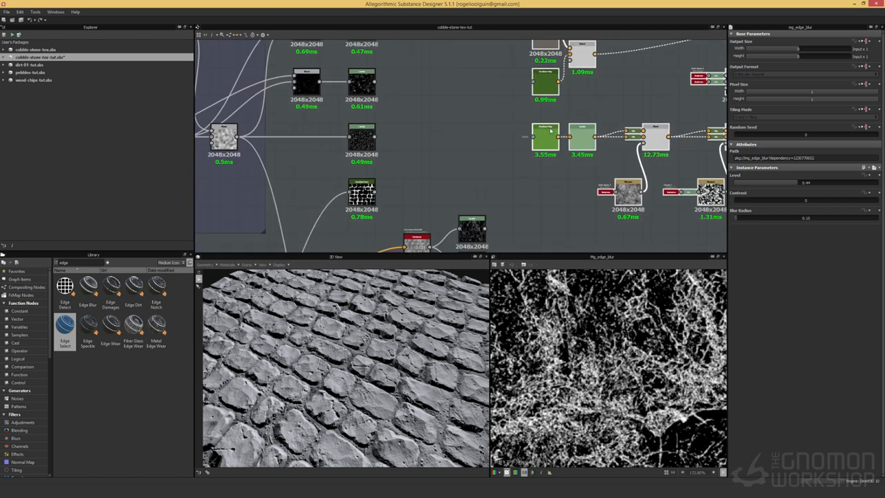
pyautogui.moveTo(576, 147); pyautogui.dragTo(548, 175)
# Open the Gradient Editor of the Gradient Map node that feeds the Levels node and try its gradient picker.
pyautogui.doubleClick(511, 166)
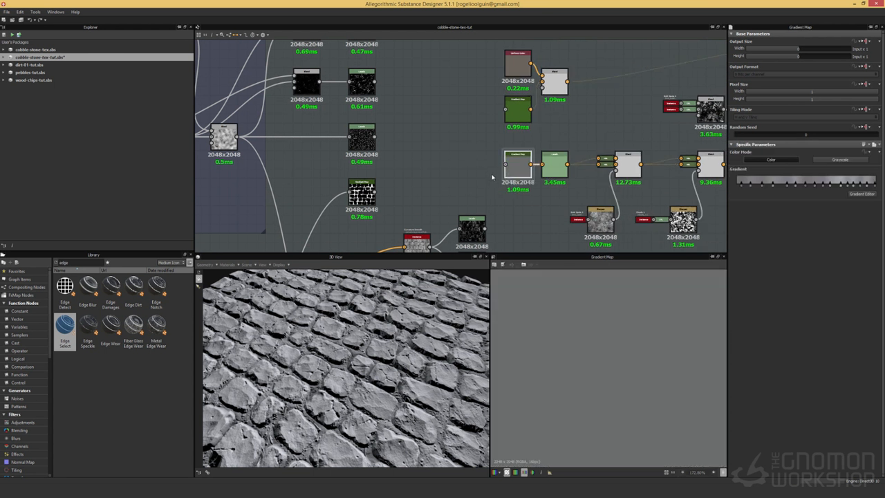
pyautogui.scroll(-3, 417, 193)
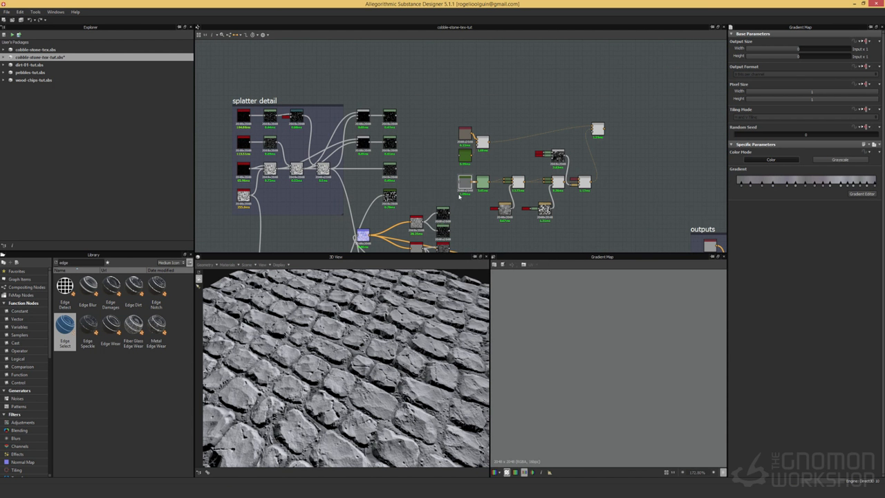
pyautogui.scroll(3, 462, 189)
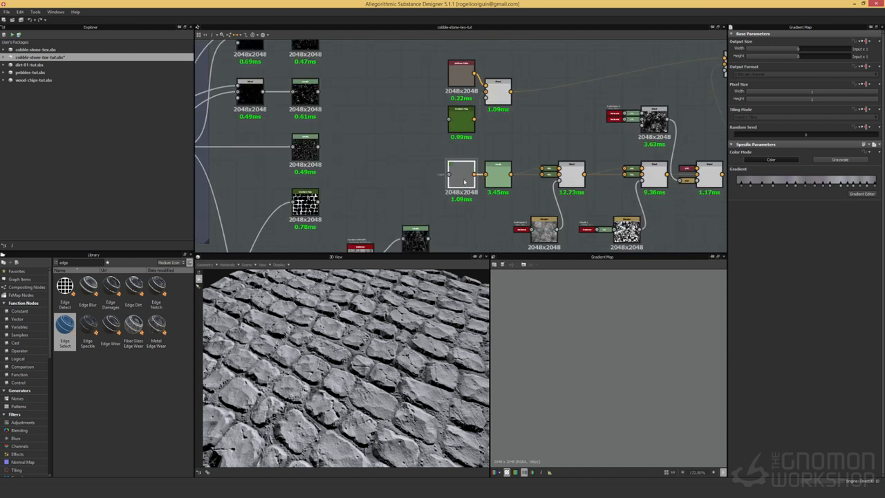
pyautogui.click(861, 193)
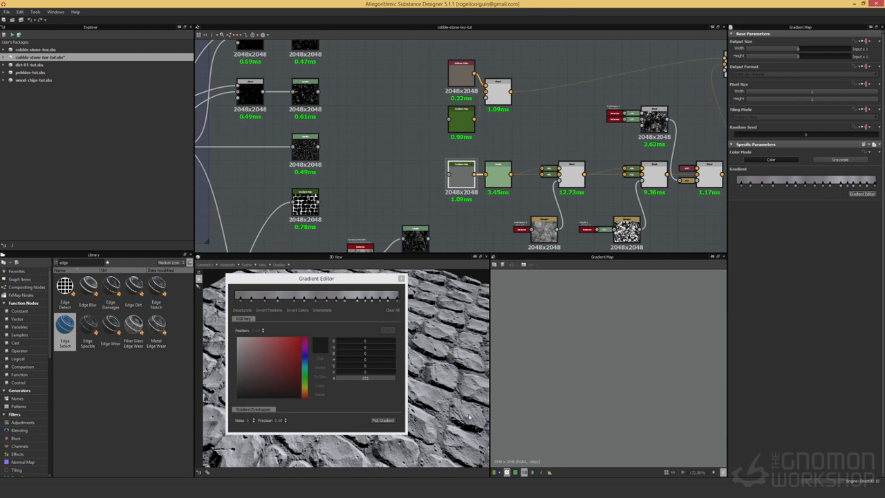
pyautogui.click(380, 420)
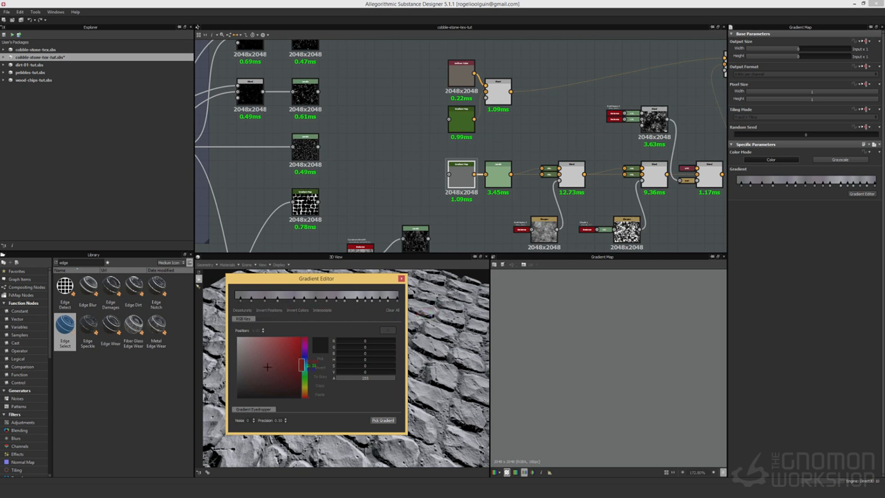
pyautogui.press('Escape')
# Switch to Photoshop and place its window with the cobblestone reference photo over the 3D view and library, leaving the upper node graph uncovered.
pyautogui.moveTo(135, 489)
pyautogui.click(132, 465)
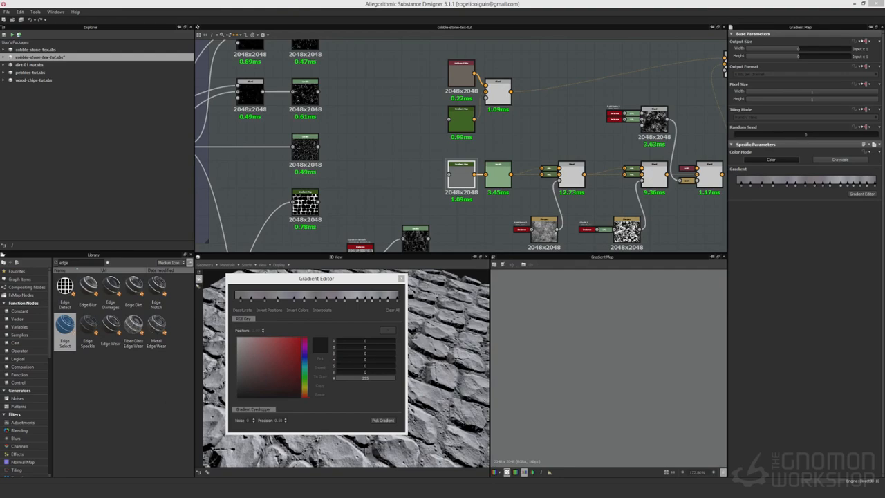
pyautogui.moveTo(0, 173); pyautogui.dragTo(0, 167)
pyautogui.moveTo(0, 208); pyautogui.dragTo(449, 84)
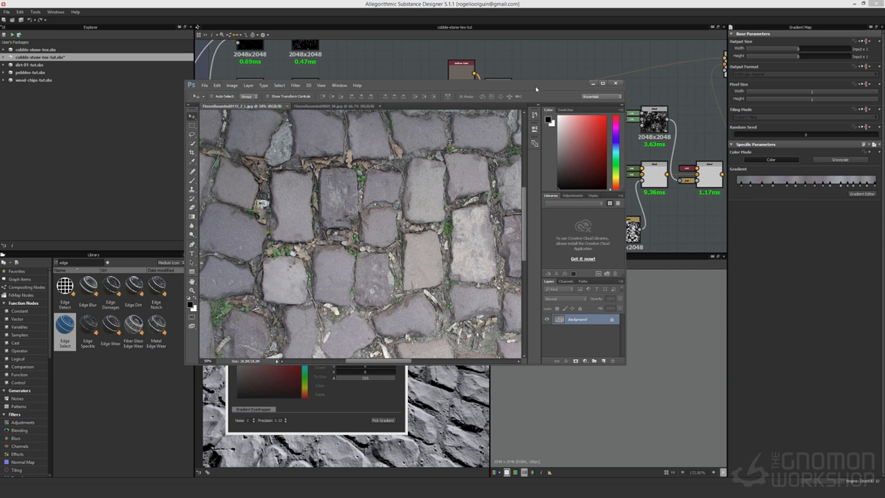
pyautogui.moveTo(535, 85); pyautogui.dragTo(454, 188)
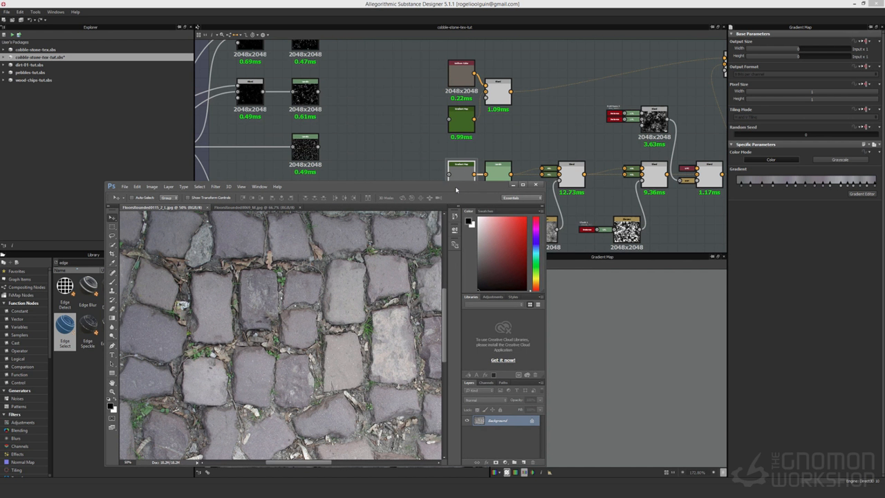
# Minimize Photoshop with its reference photo and close the Gradient Editor.
pyautogui.click(513, 185)
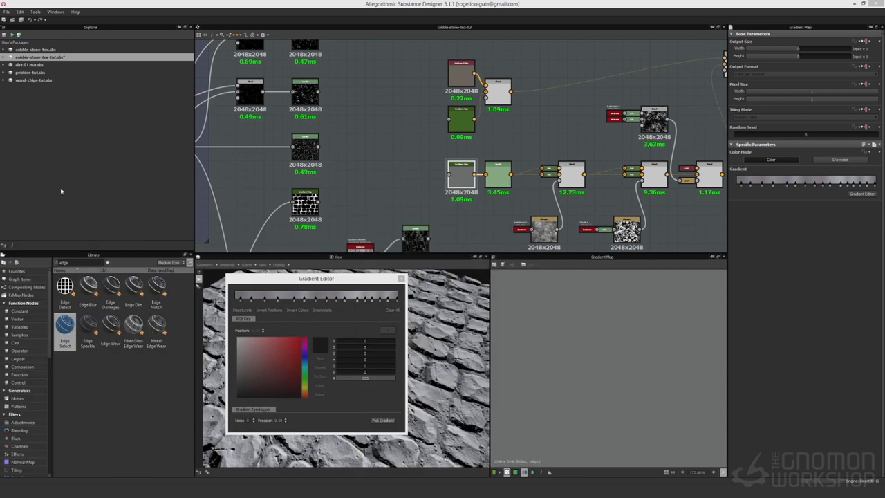
pyautogui.moveTo(344, 281); pyautogui.dragTo(0, 270)
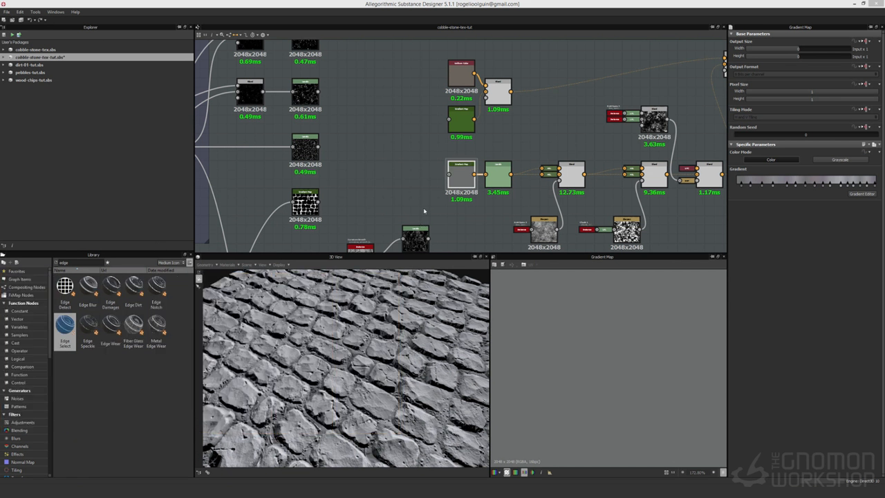
# Connect the final height Blend node's output to the Gradient Map that feeds the Levels node, and preview the colored result.
pyautogui.moveTo(419, 198); pyautogui.dragTo(414, 61, button='middle')
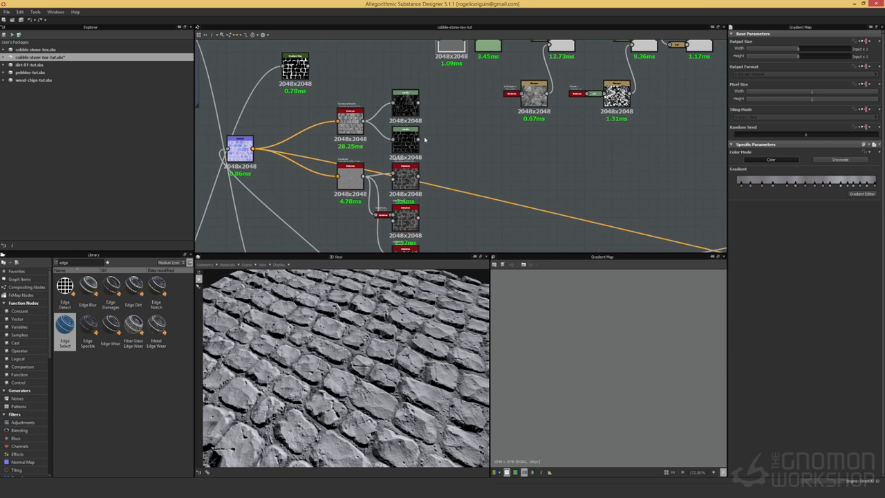
pyautogui.scroll(-3, 387, 145)
pyautogui.doubleClick(382, 242)
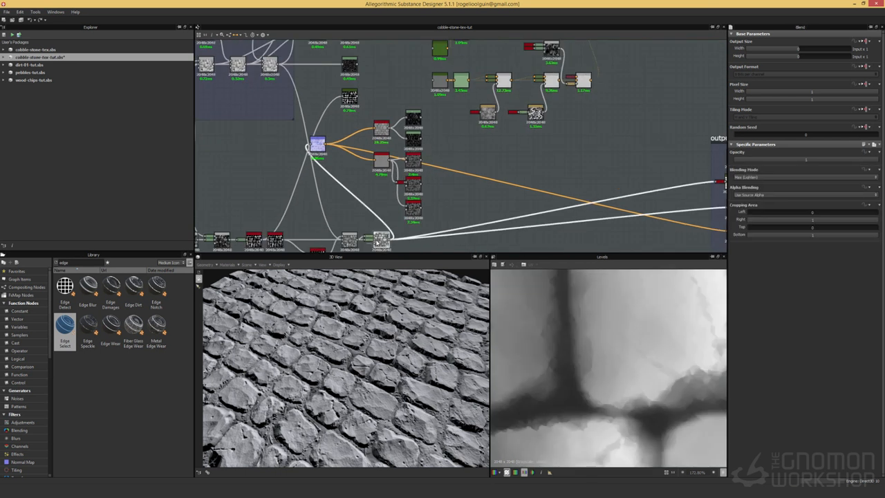
pyautogui.scroll(-3, 570, 343)
pyautogui.scroll(-4, 553, 325)
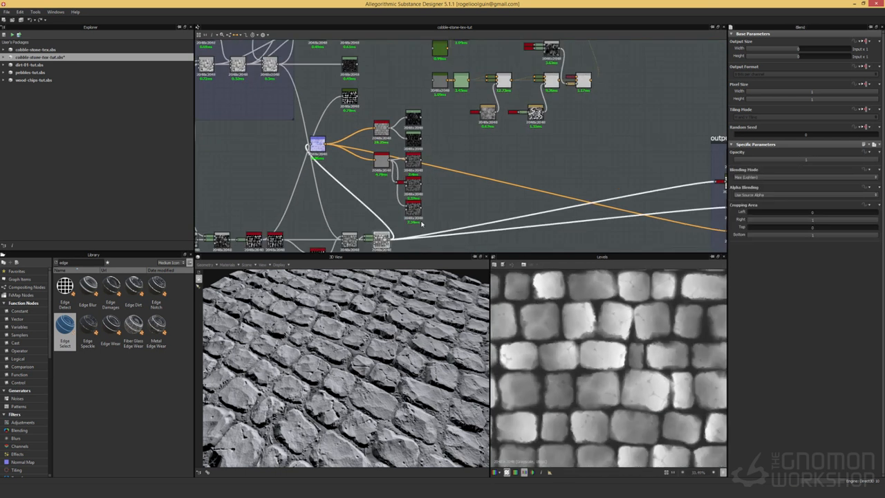
pyautogui.moveTo(391, 241); pyautogui.dragTo(432, 82)
pyautogui.doubleClick(439, 81)
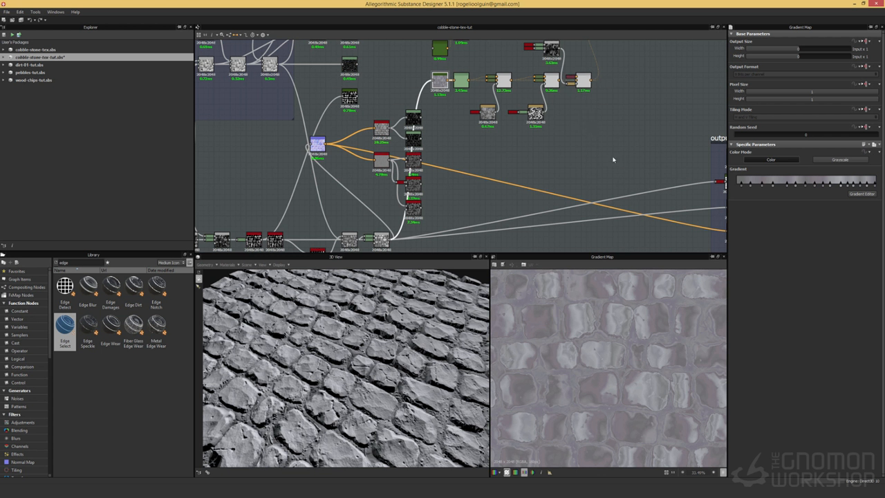
# Try feeding the final height Blend's output into the Gradient Map below the Uniform Color node.
pyautogui.moveTo(580, 130); pyautogui.dragTo(599, 170, button='middle')
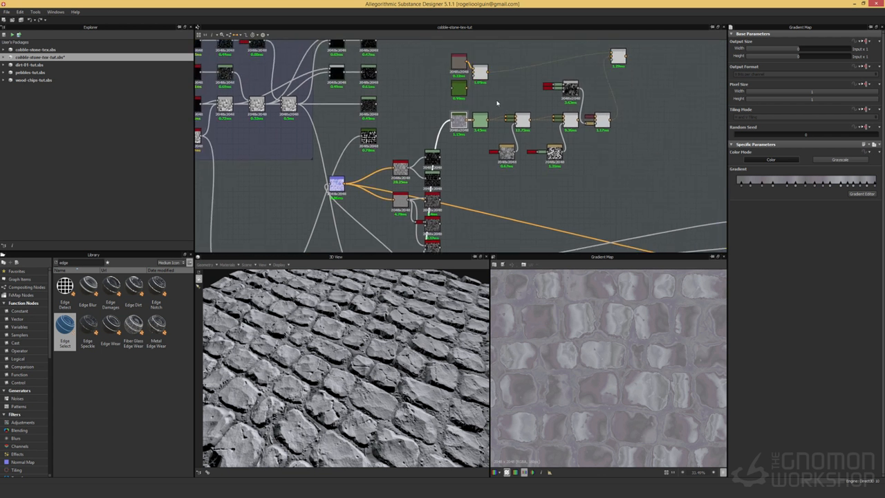
pyautogui.doubleClick(459, 89)
pyautogui.moveTo(440, 157); pyautogui.dragTo(442, 167)
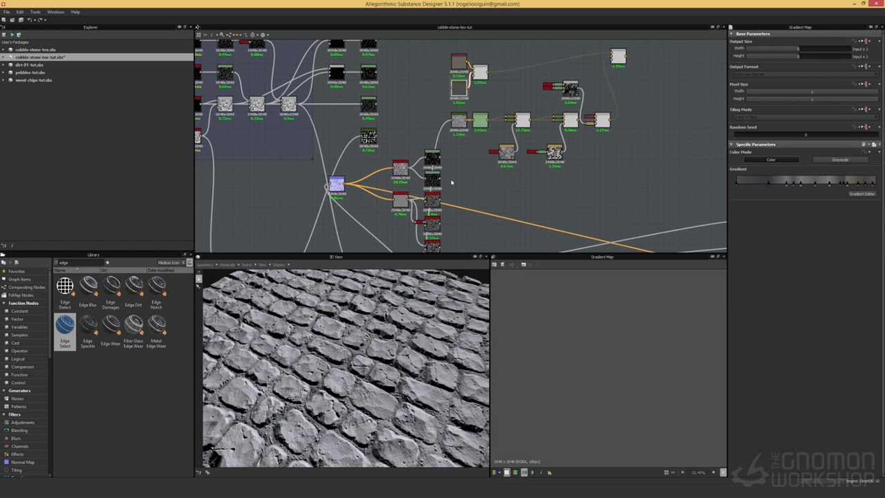
pyautogui.scroll(-2, 442, 166)
pyautogui.moveTo(422, 252); pyautogui.dragTo(452, 118)
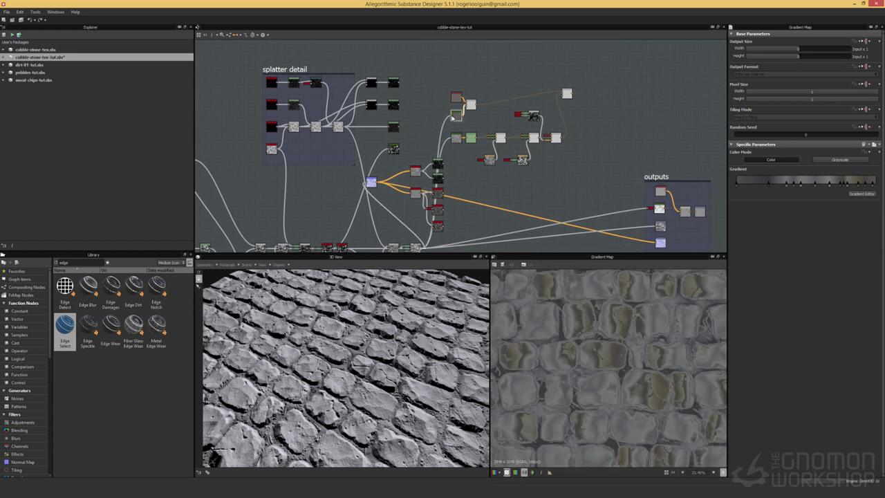
# Connect the dirt-01-tut node in the splatter detail frame to the Gradient Map below Uniform Color, and preview both nodes.
pyautogui.scroll(3, 455, 85)
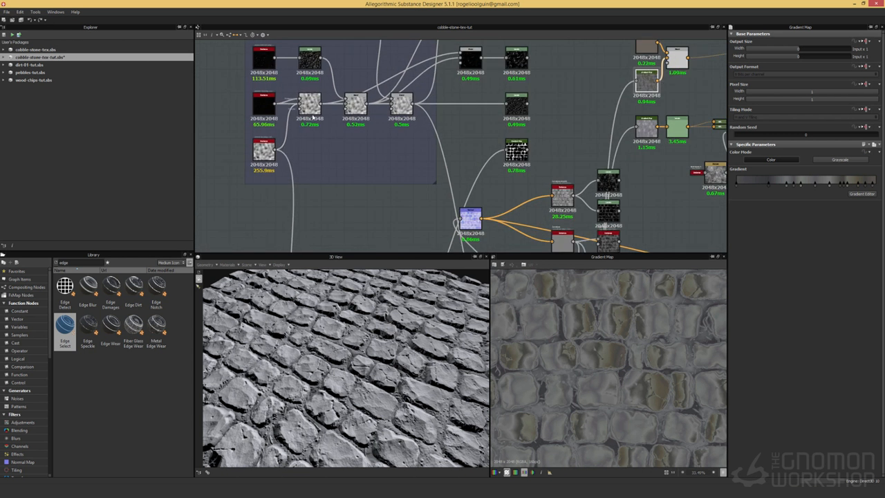
pyautogui.moveTo(274, 148); pyautogui.dragTo(638, 84)
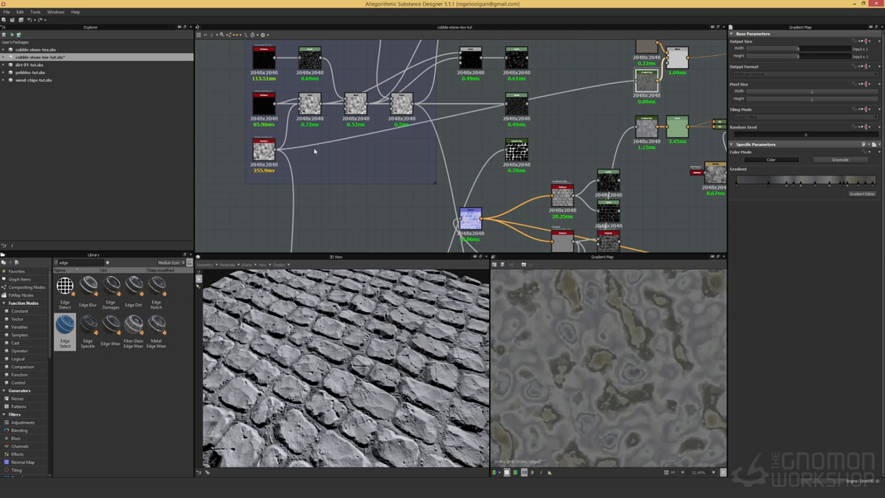
pyautogui.doubleClick(263, 148)
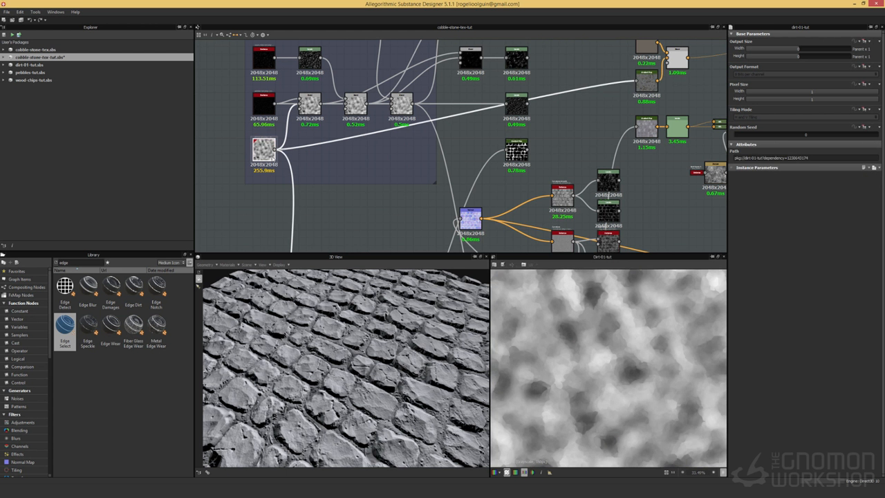
pyautogui.doubleClick(647, 78)
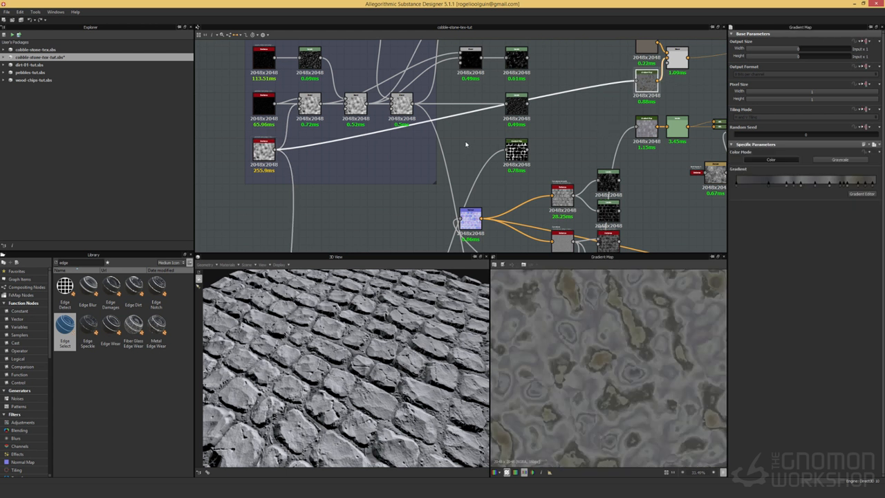
# Preview the Uniform Color node and its Blend, and apply the final color Blend as Diffuse in the 3D view.
pyautogui.moveTo(595, 131); pyautogui.dragTo(365, 207, button='middle')
pyautogui.scroll(3, 390, 185)
pyautogui.click(418, 89)
pyautogui.doubleClick(418, 88)
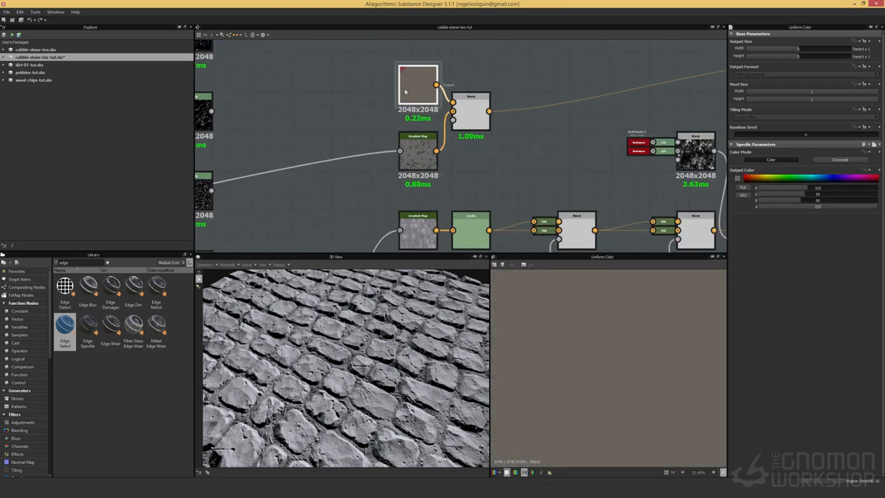
pyautogui.doubleClick(469, 107)
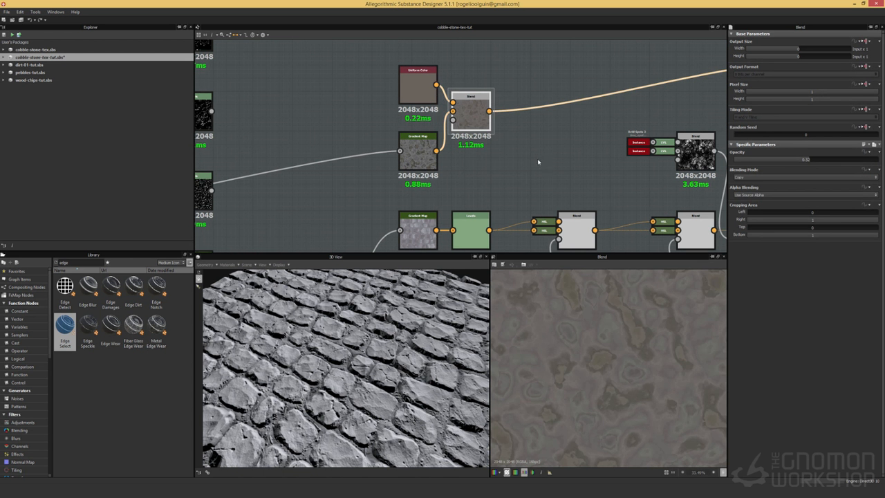
pyautogui.moveTo(532, 163); pyautogui.dragTo(329, 176, button='middle')
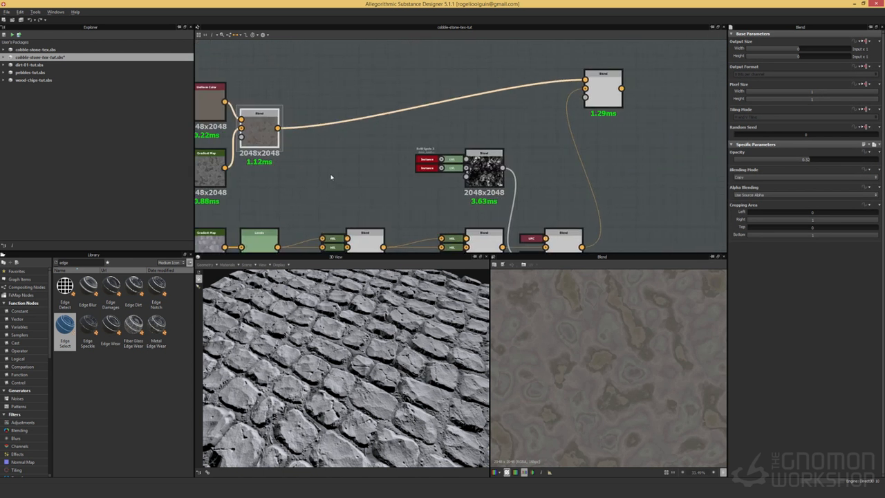
pyautogui.scroll(-1, 483, 139)
pyautogui.doubleClick(579, 103)
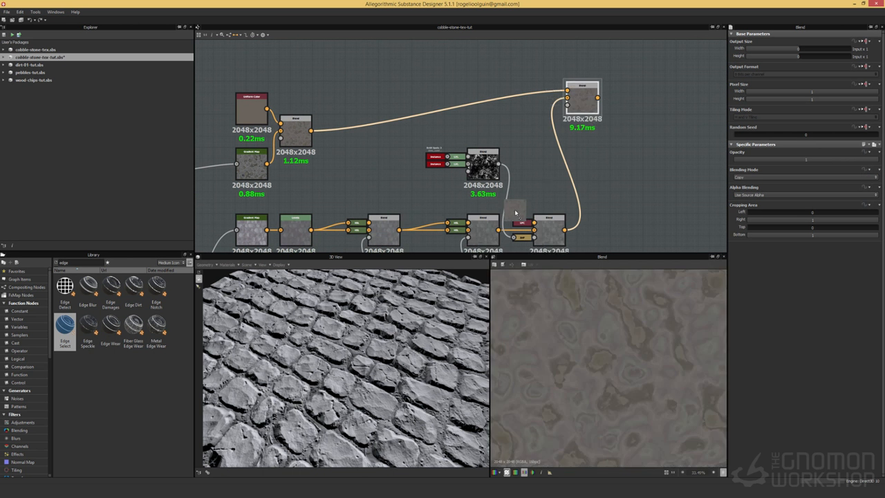
pyautogui.moveTo(334, 358); pyautogui.dragTo(335, 359)
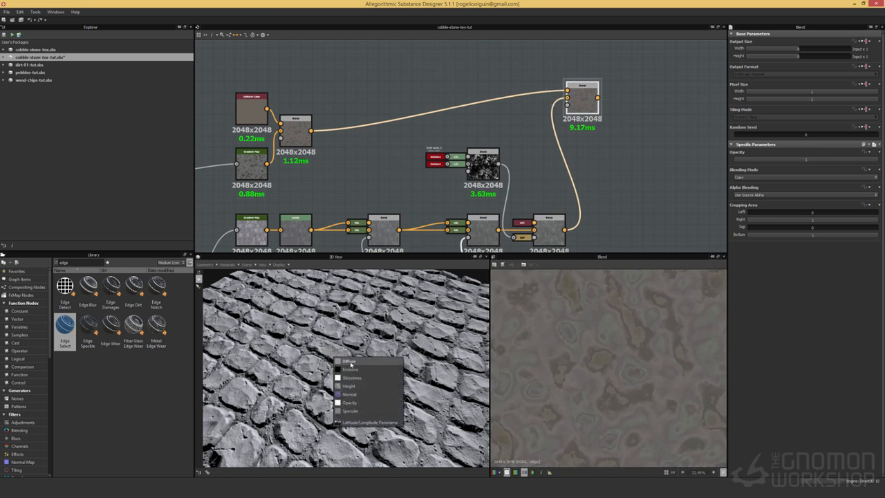
pyautogui.click(349, 362)
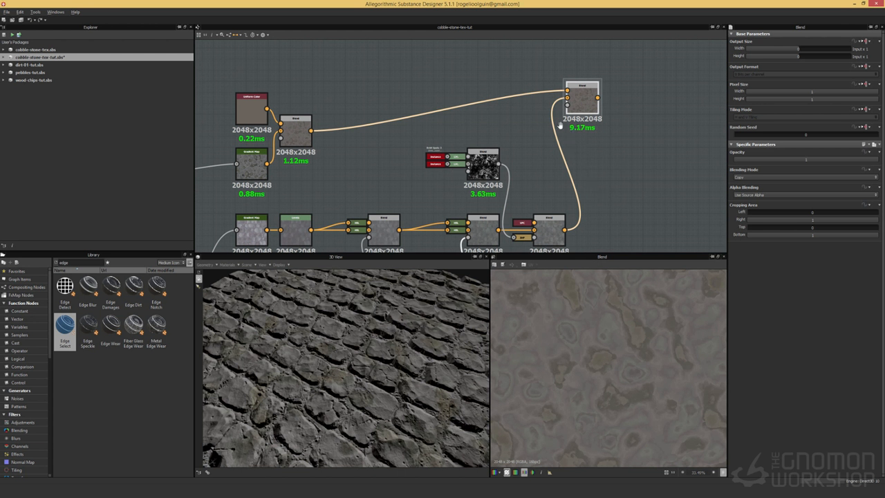
# Move the final color Blend down between its two input branches and connect the black-and-white stone mask Gradient Map to its opacity input.
pyautogui.scroll(-6, 569, 128)
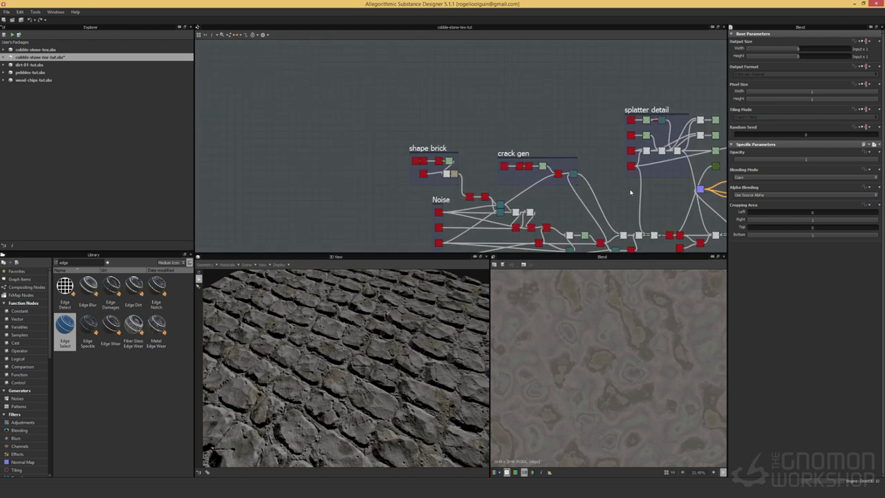
pyautogui.moveTo(512, 185); pyautogui.dragTo(345, 179, button='middle')
pyautogui.scroll(6, 547, 159)
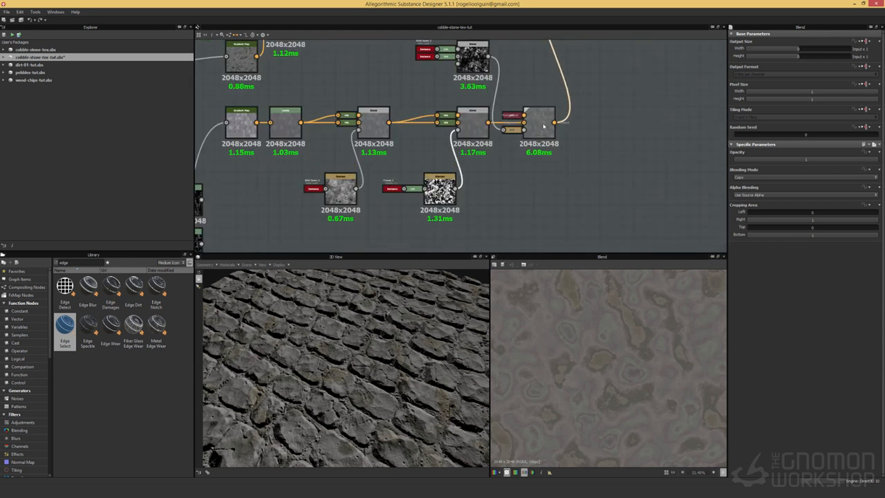
pyautogui.doubleClick(543, 125)
pyautogui.scroll(-3, 573, 89)
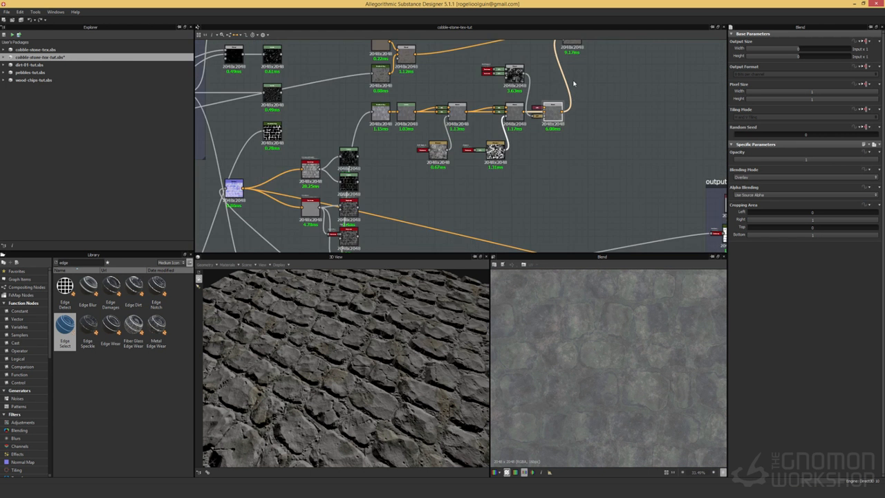
pyautogui.moveTo(590, 113); pyautogui.dragTo(608, 138, button='middle')
pyautogui.doubleClick(614, 128)
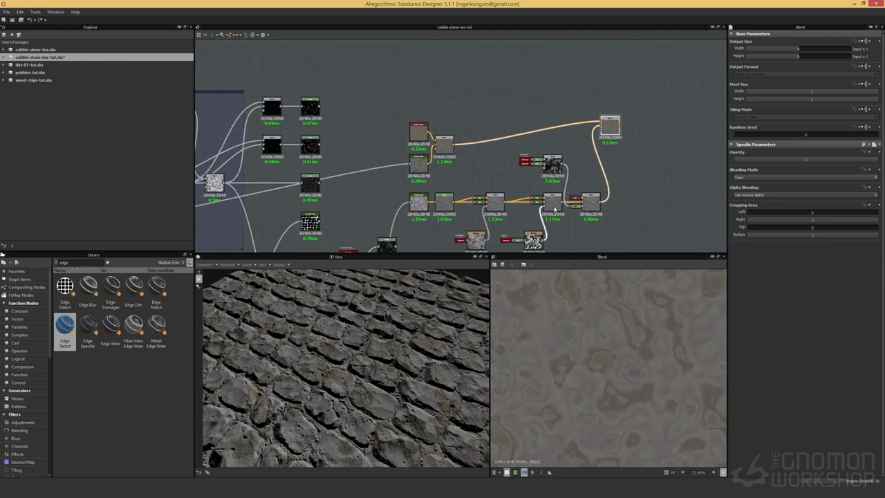
pyautogui.moveTo(601, 134); pyautogui.dragTo(627, 159)
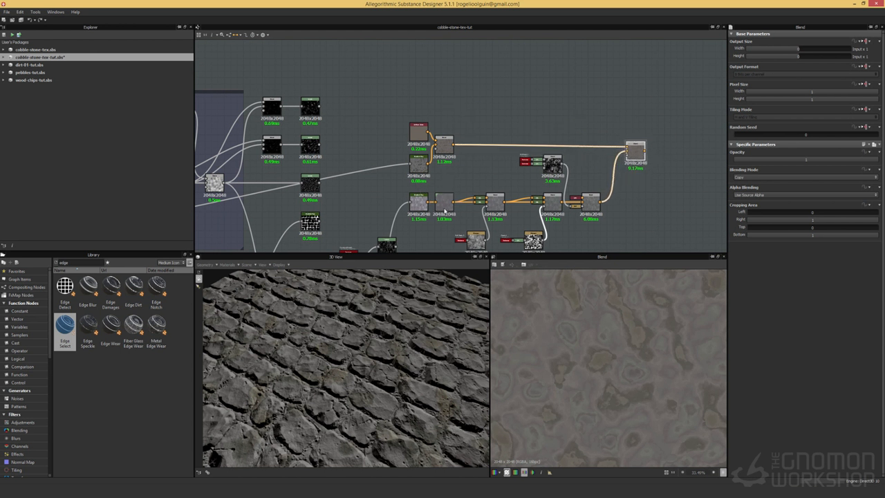
pyautogui.moveTo(635, 153); pyautogui.dragTo(636, 147)
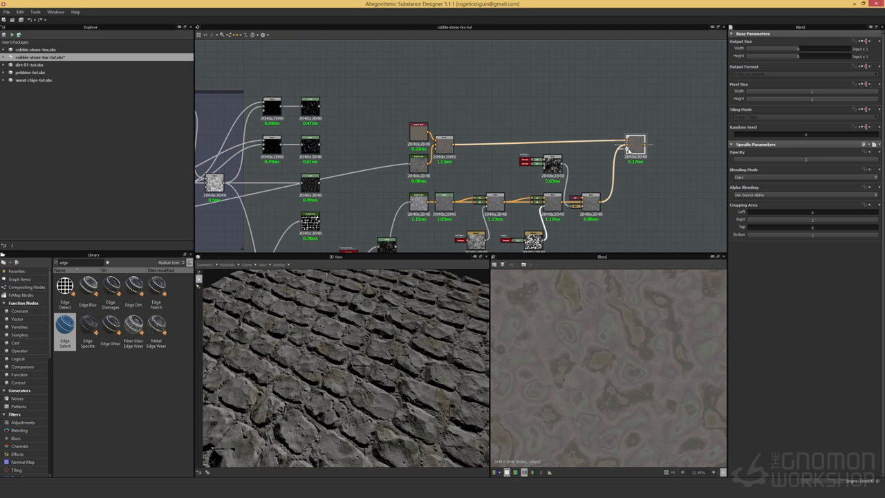
pyautogui.moveTo(320, 221); pyautogui.dragTo(627, 150)
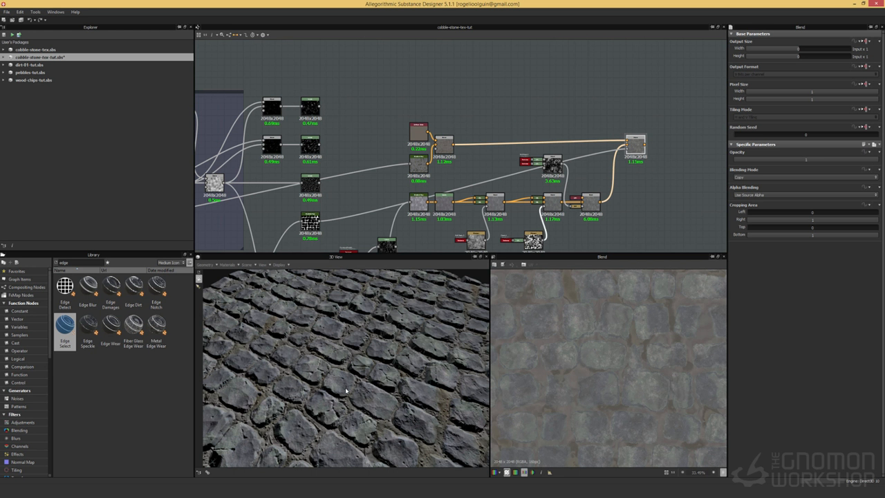
# Inspect the colored cobblestones up close in the 3D view and save the cobble-stone-tex-tut.sbs package.
pyautogui.moveTo(353, 396); pyautogui.dragTo(354, 397)
pyautogui.moveTo(354, 397); pyautogui.dragTo(367, 381, button='right')
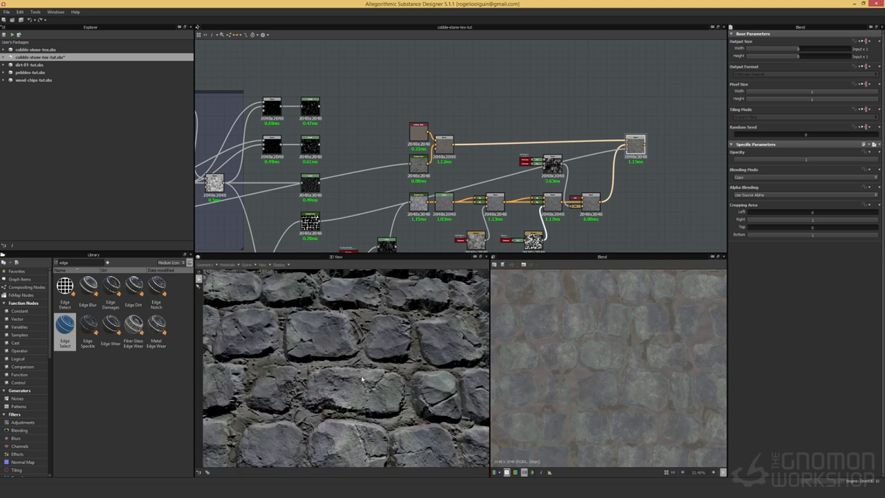
pyautogui.moveTo(373, 388); pyautogui.dragTo(474, 302)
pyautogui.scroll(-4, 340, 362)
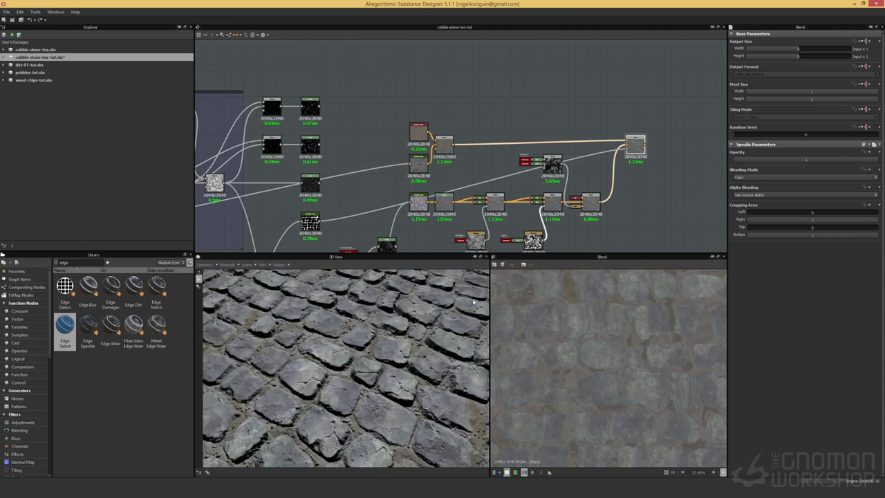
pyautogui.click(67, 57)
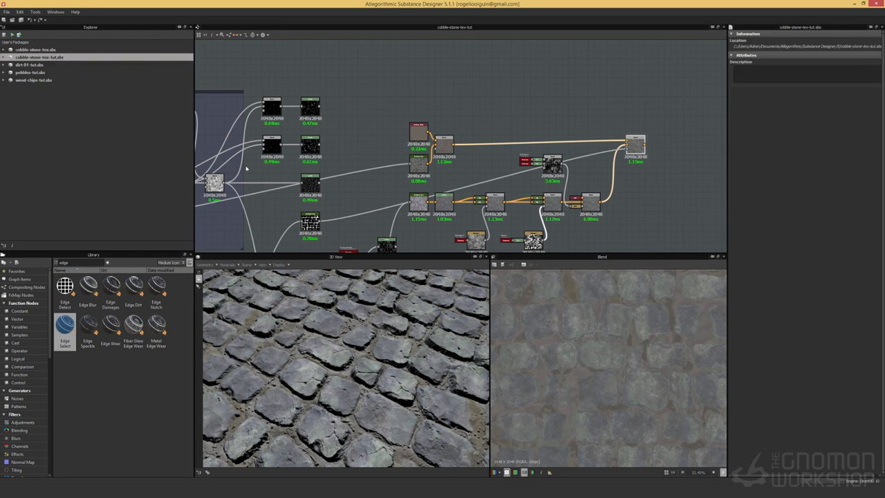
# Examine the stones in the 3D view and the stone color chain's Gradient Map, Levels and first Blend in a widened 2D preview.
pyautogui.moveTo(350, 371); pyautogui.dragTo(357, 365)
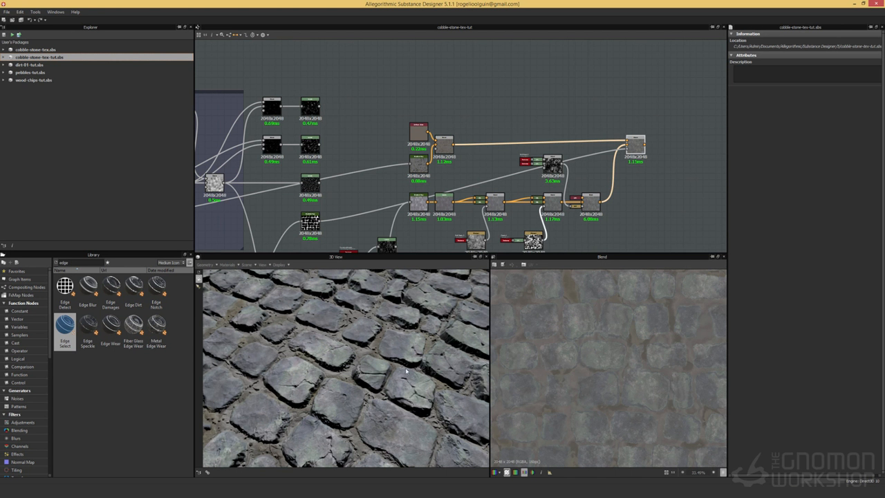
pyautogui.moveTo(398, 318); pyautogui.dragTo(599, 298)
pyautogui.scroll(-2, 460, 203)
pyautogui.scroll(7, 445, 222)
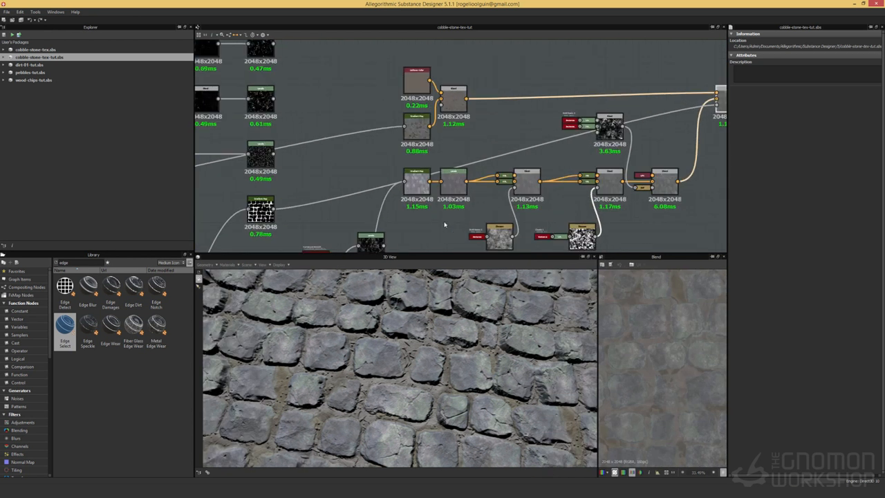
pyautogui.click(401, 150)
pyautogui.doubleClick(401, 150)
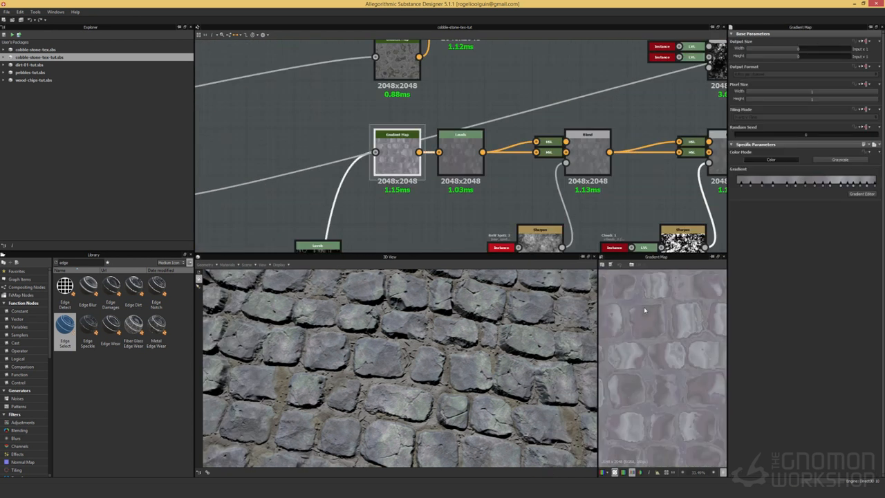
pyautogui.moveTo(597, 312); pyautogui.dragTo(463, 302)
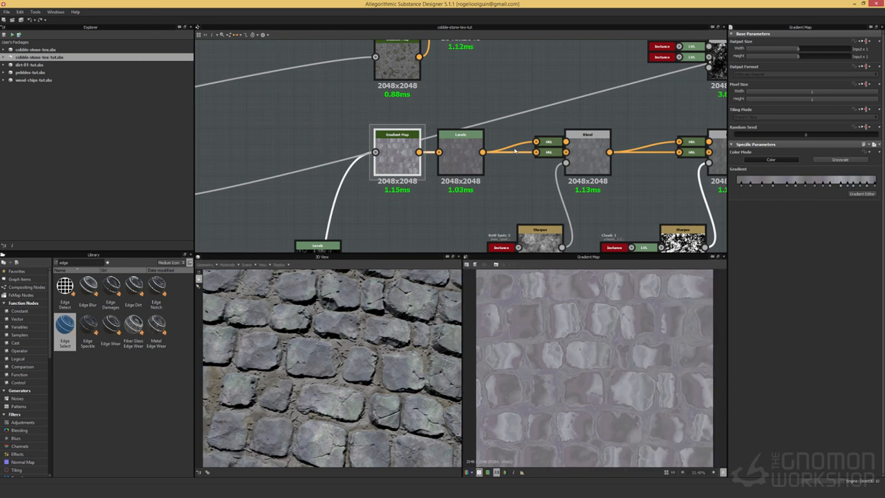
pyautogui.doubleClick(466, 162)
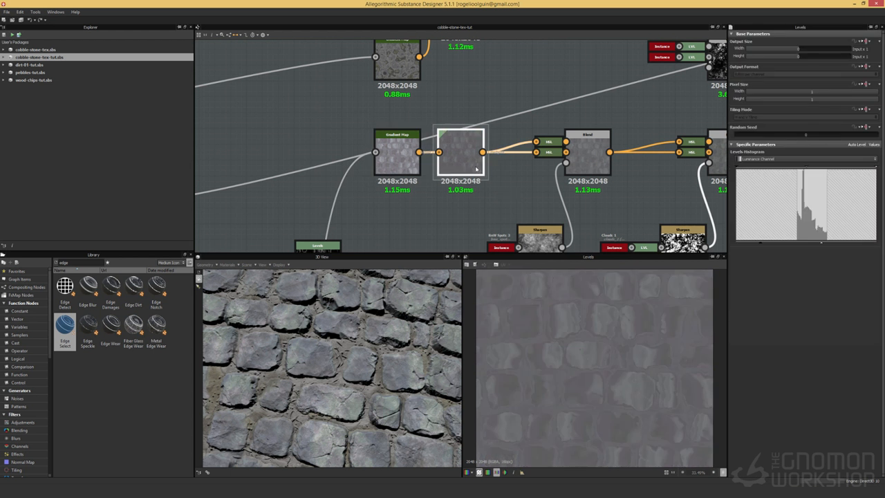
pyautogui.doubleClick(586, 150)
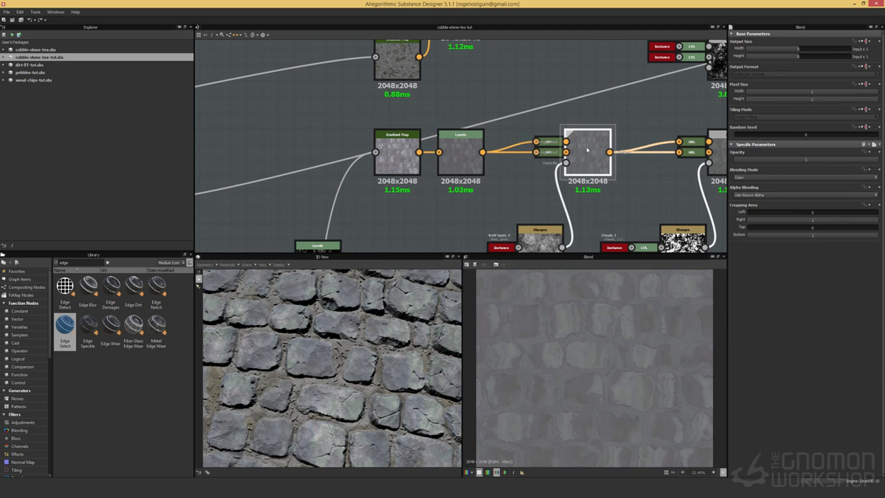
# Undock the two HSL nodes feeding the first stone color Blend, spread them apart to compare them, and dock them again.
pyautogui.click(546, 144)
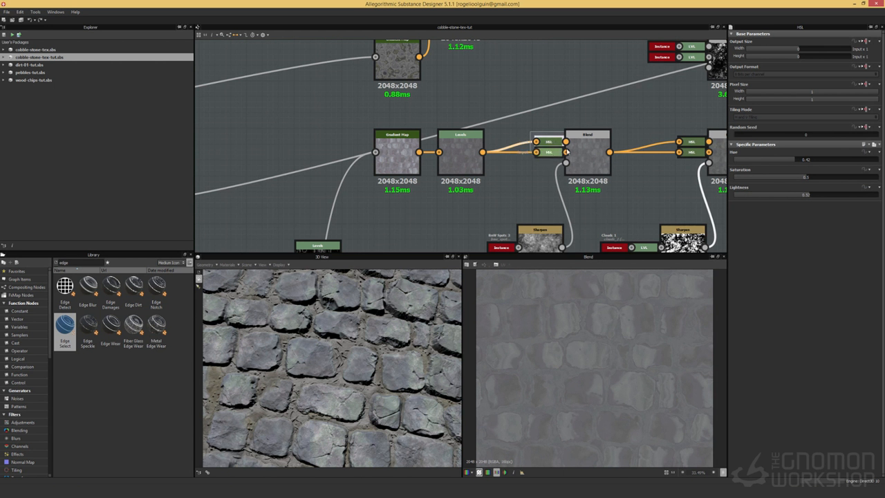
pyautogui.press('d')
pyautogui.click(546, 153)
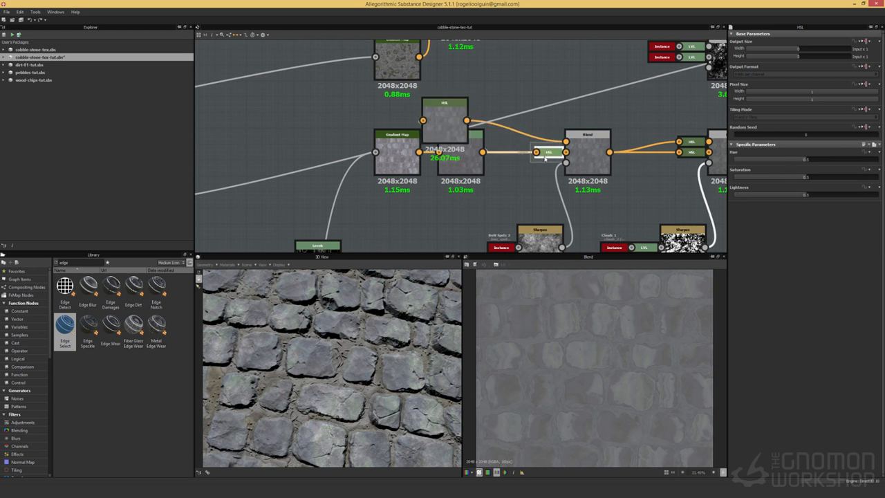
pyautogui.press('d')
pyautogui.moveTo(456, 124); pyautogui.dragTo(536, 92)
pyautogui.moveTo(463, 190); pyautogui.dragTo(542, 188)
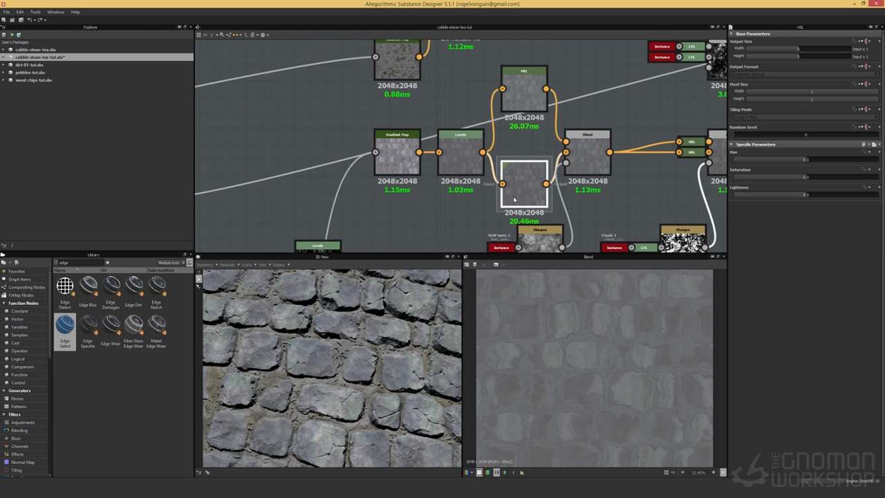
pyautogui.click(527, 97)
pyautogui.press('d')
pyautogui.click(533, 184)
pyautogui.press('d')
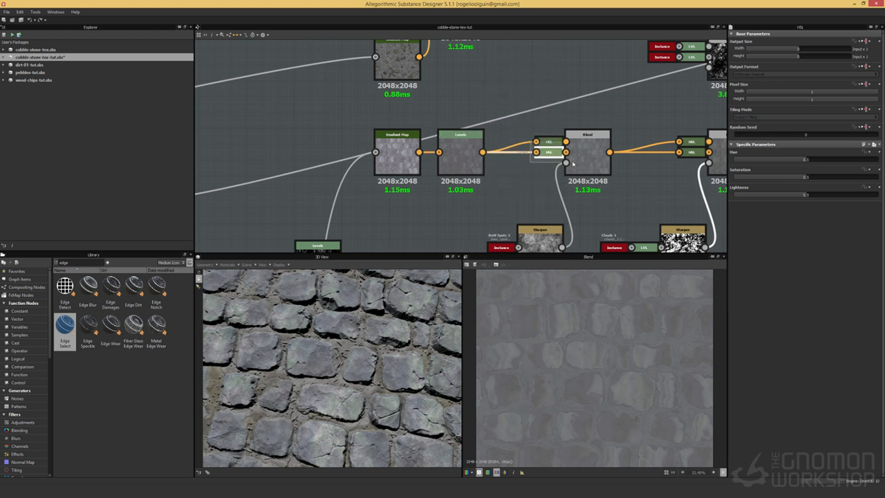
# Preview the first Blend's Sharpen mask, the first Blend and the second stone color Blend up close in the 2D view.
pyautogui.scroll(-2, 542, 205)
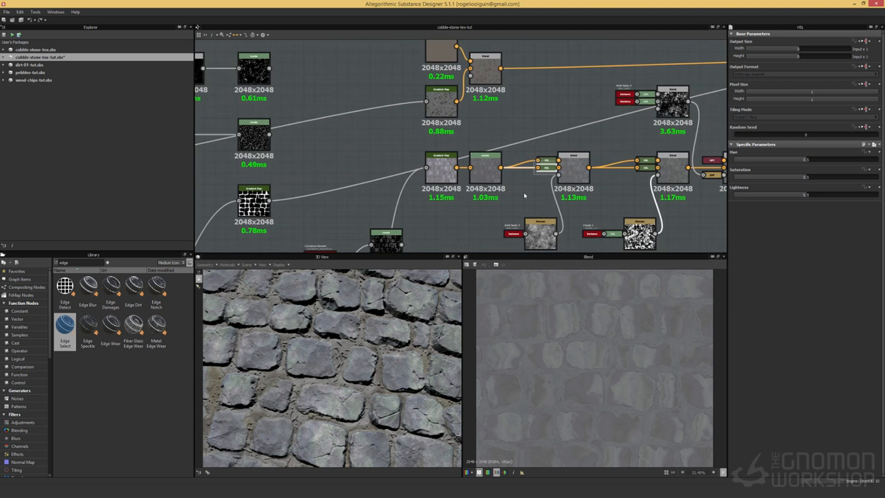
pyautogui.moveTo(559, 181); pyautogui.dragTo(527, 150, button='middle')
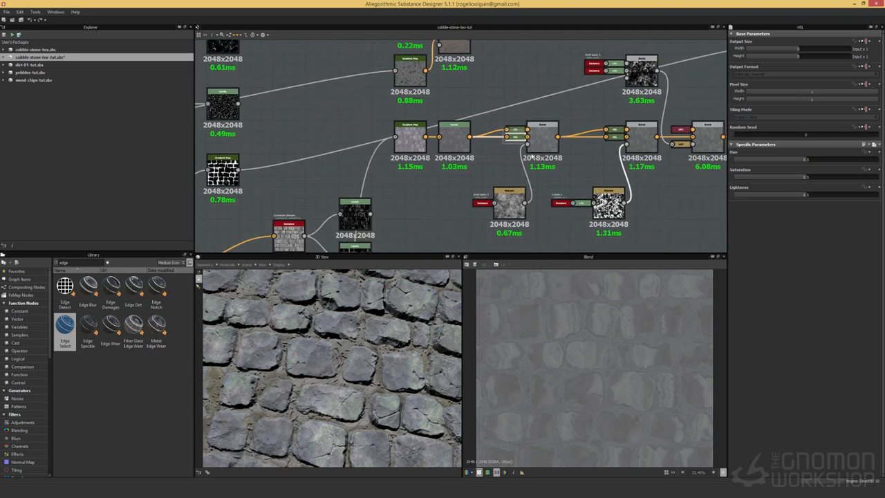
pyautogui.doubleClick(503, 208)
pyautogui.scroll(4, 572, 371)
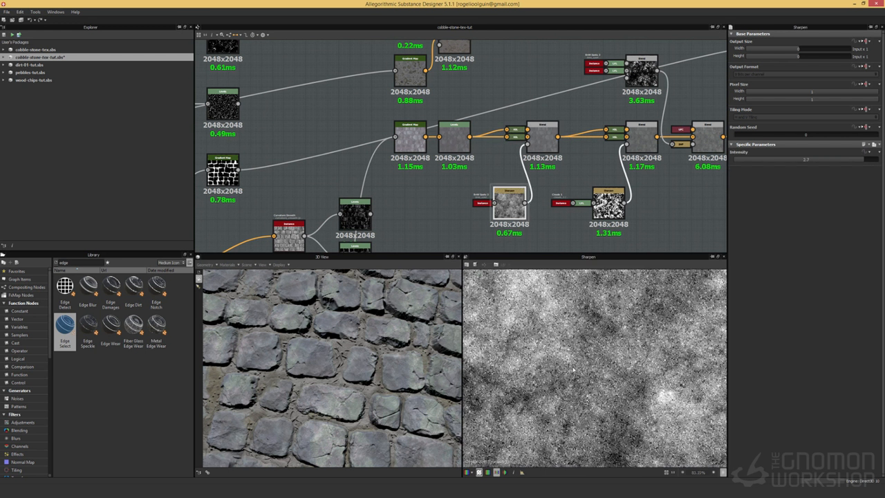
pyautogui.doubleClick(541, 133)
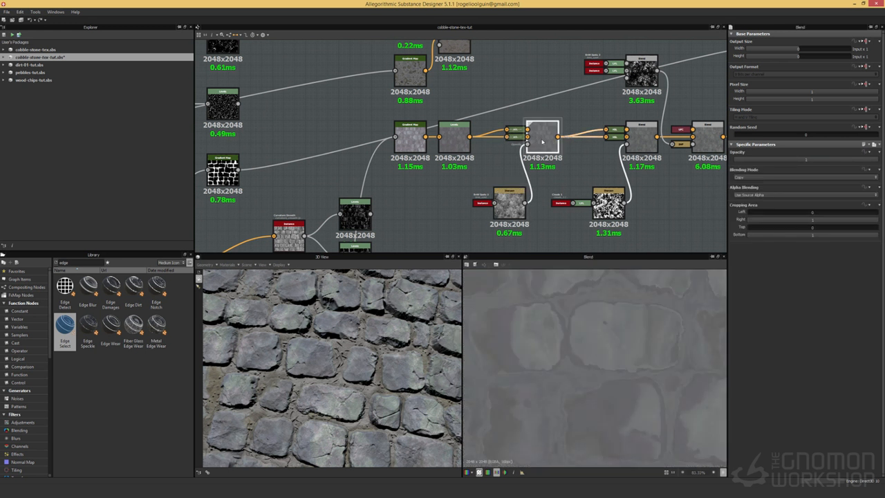
pyautogui.scroll(4, 555, 365)
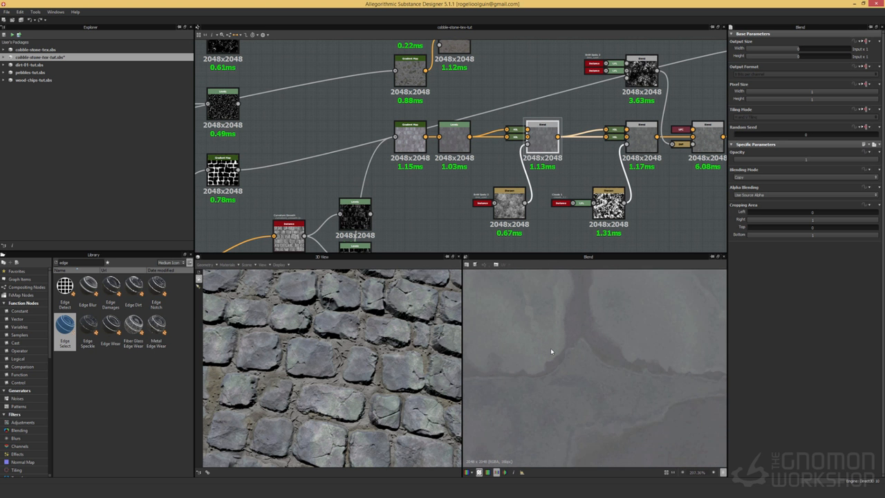
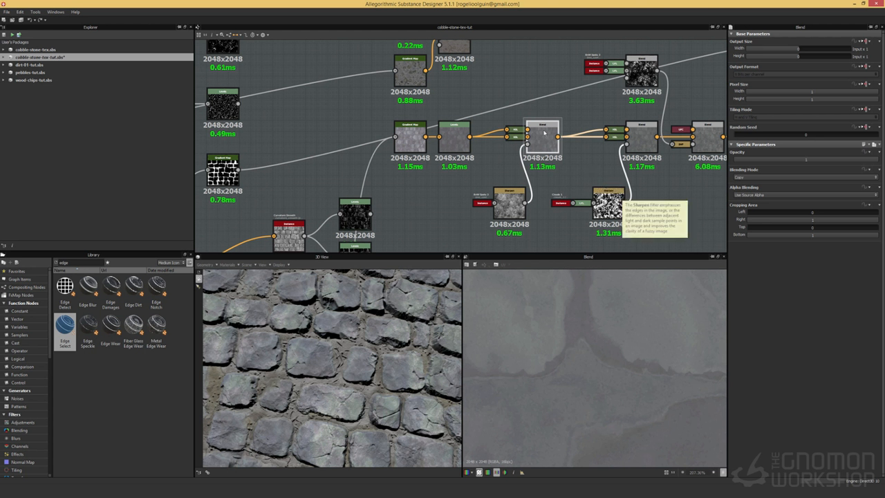
pyautogui.doubleClick(641, 136)
pyautogui.moveTo(551, 110); pyautogui.dragTo(503, 161)
pyautogui.moveTo(503, 112); pyautogui.dragTo(561, 162)
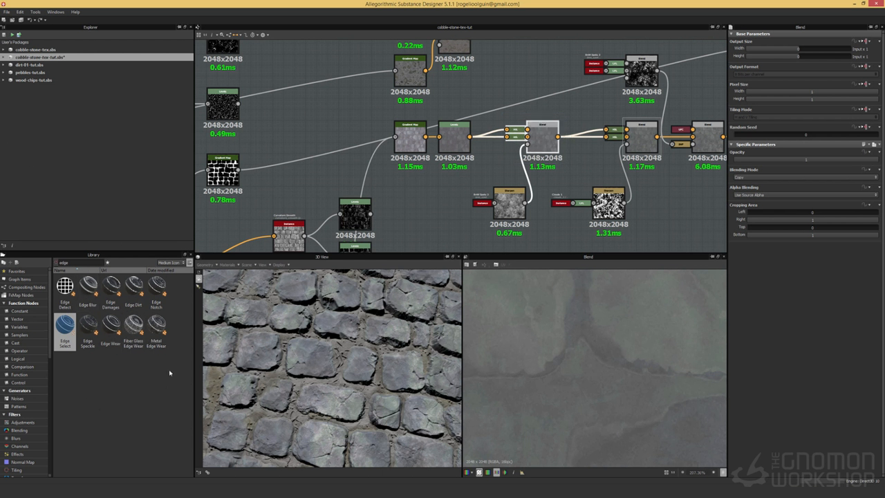
# Narrow the explorer and library column, and move the second stone color Blend slightly closer to the first one.
pyautogui.moveTo(193, 347); pyautogui.dragTo(177, 337)
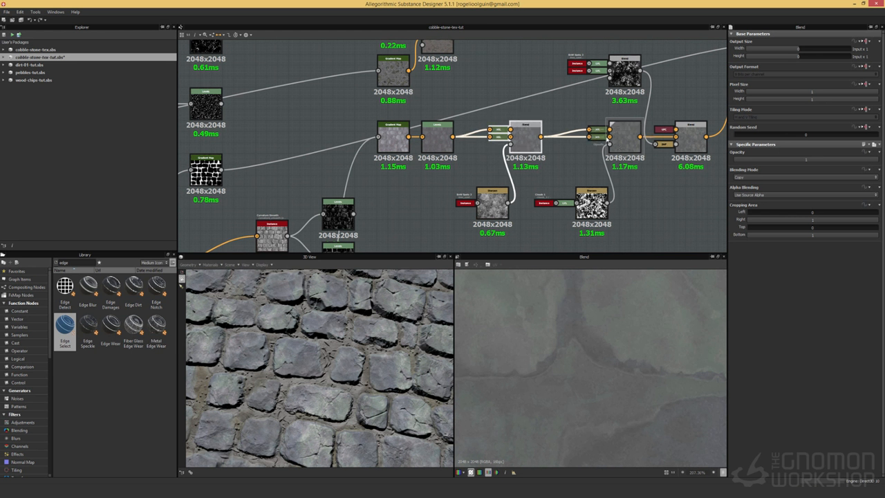
pyautogui.click(630, 133)
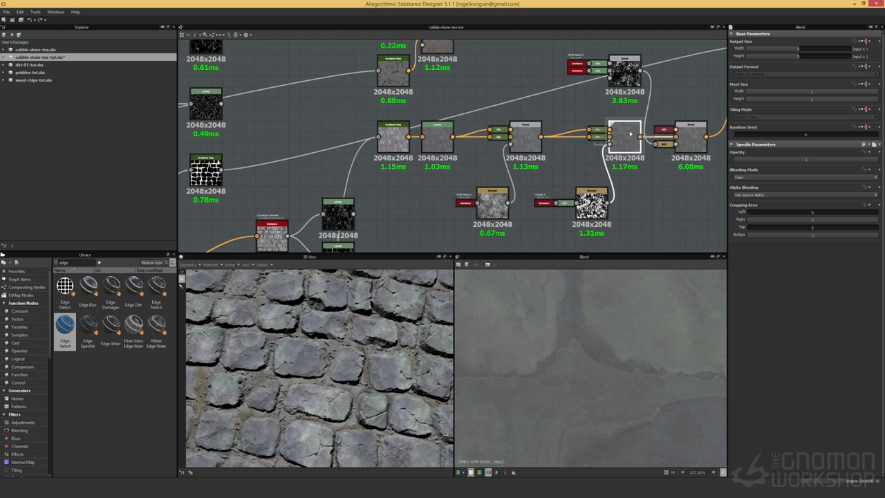
pyautogui.moveTo(624, 137); pyautogui.dragTo(607, 137)
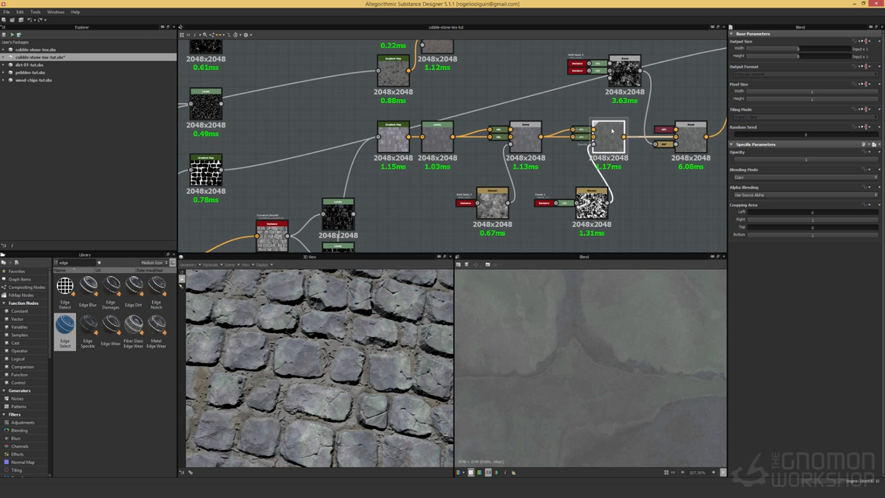
# Preview the clouds Sharpen mask, the second Blend it drives and the last stone color Blend, and view the stones closer in 3D.
pyautogui.doubleClick(594, 204)
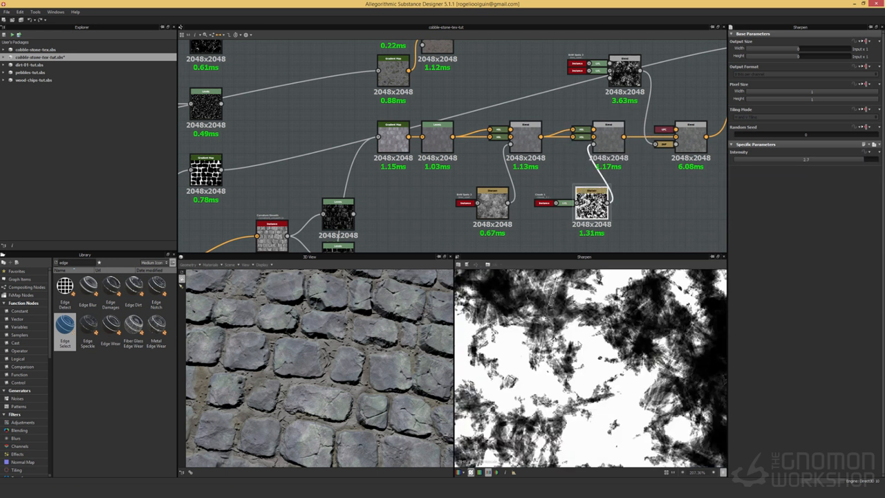
pyautogui.scroll(-2, 585, 374)
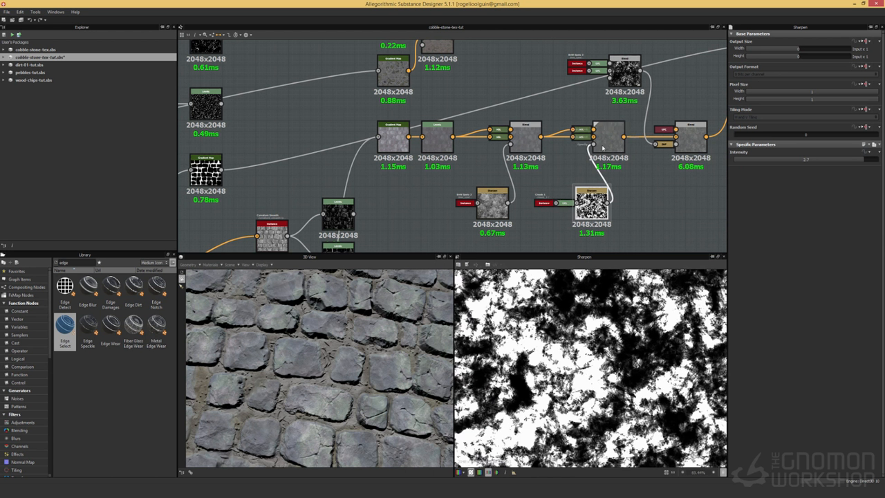
pyautogui.scroll(-3, 386, 344)
pyautogui.scroll(5, 289, 335)
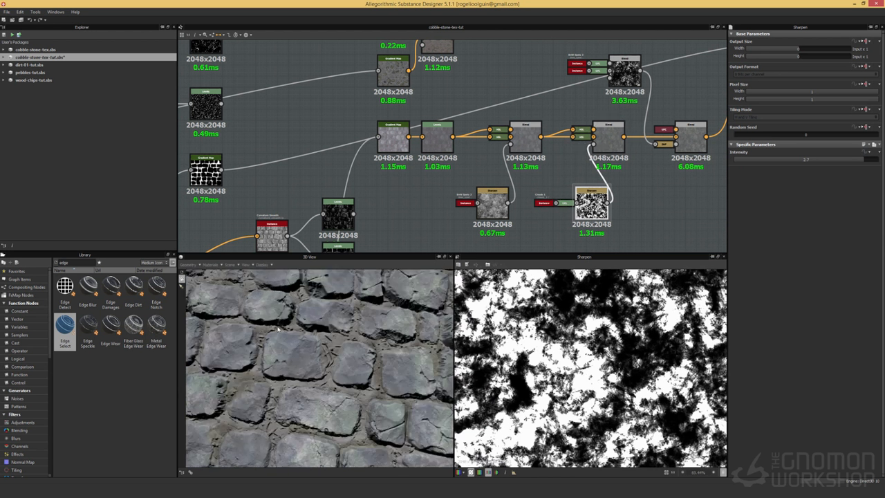
pyautogui.doubleClick(608, 135)
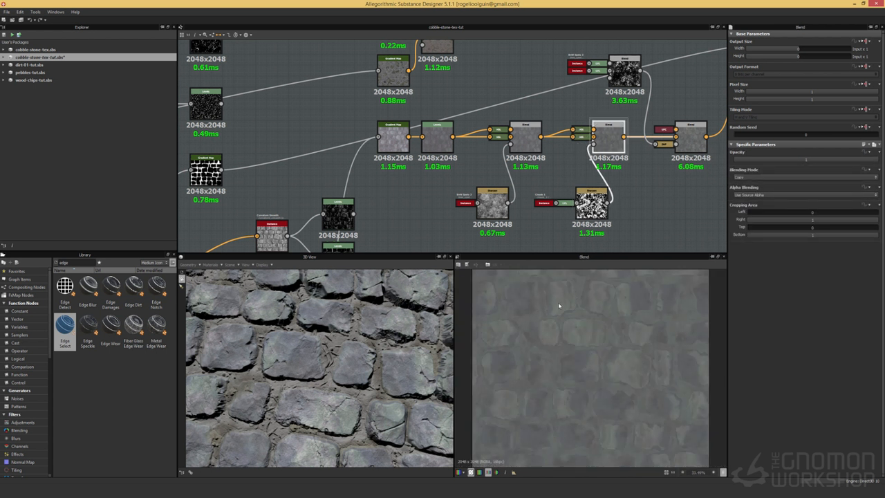
pyautogui.scroll(3, 579, 345)
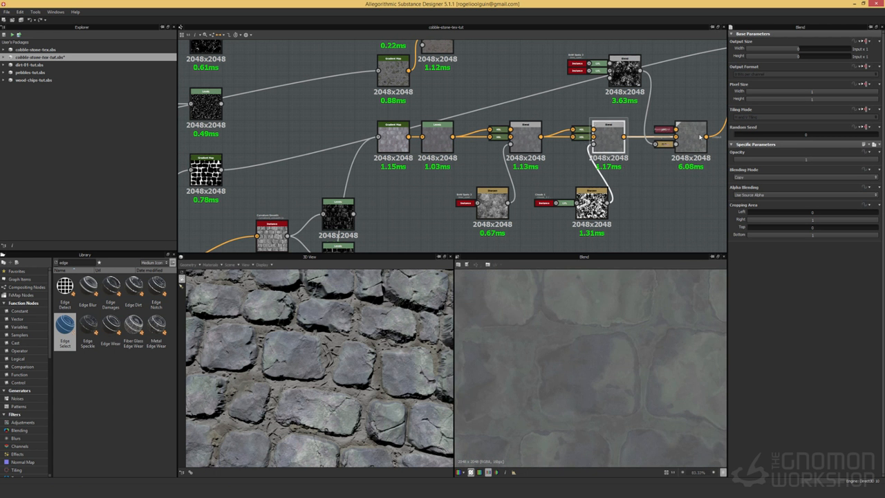
pyautogui.doubleClick(695, 136)
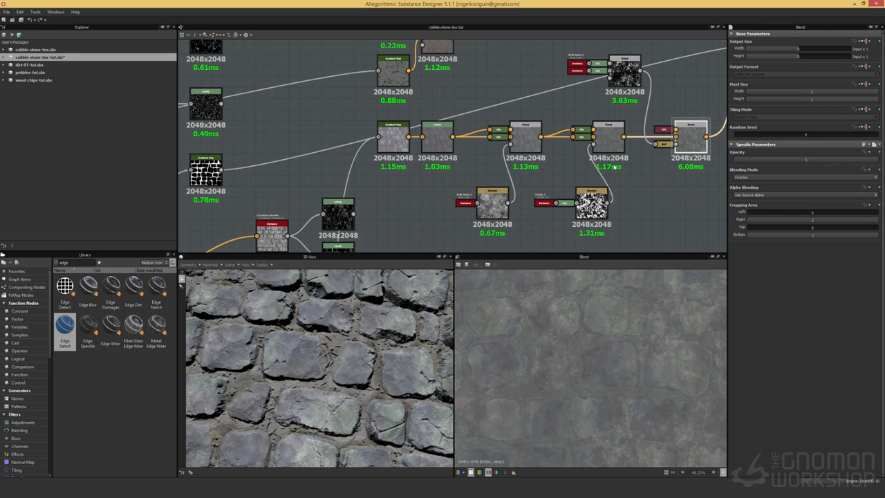
# Undock the two BnW Spots instances feeding the grayscale mask Blend and preview both noises in the 2D view.
pyautogui.moveTo(614, 166); pyautogui.dragTo(440, 212, button='middle')
pyautogui.scroll(2, 474, 211)
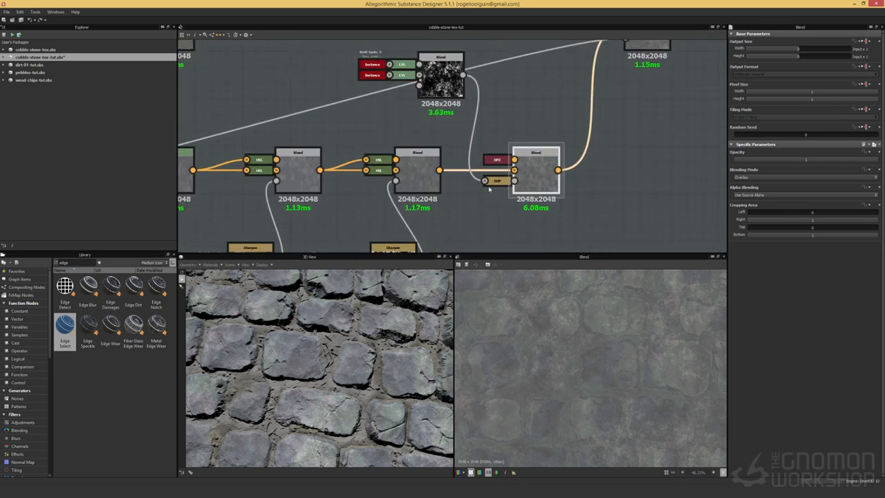
pyautogui.click(373, 66)
pyautogui.press('d')
pyautogui.click(374, 79)
pyautogui.press('d')
pyautogui.doubleClick(263, 83)
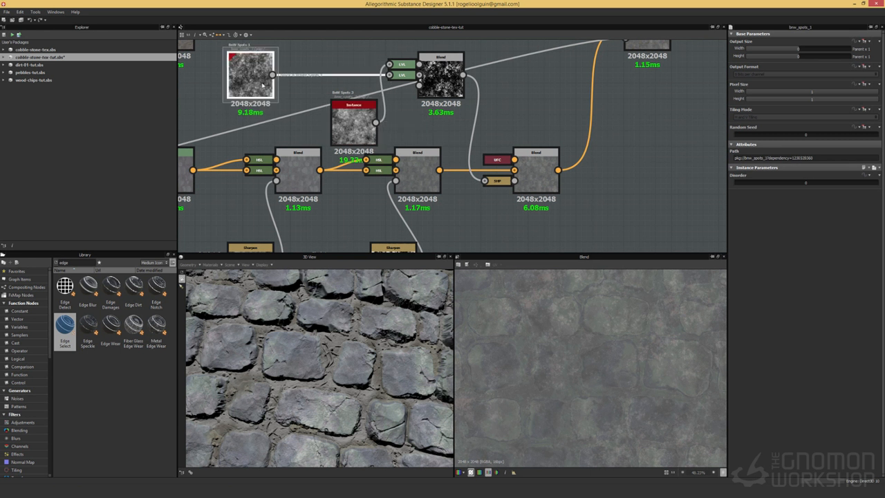
pyautogui.doubleClick(353, 123)
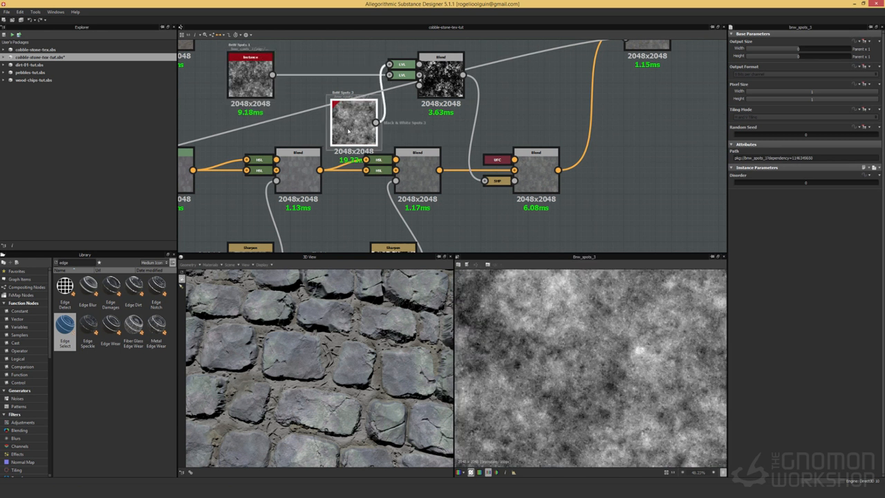
pyautogui.doubleClick(253, 79)
# Dock the two BnW Spots instances again, preview both of their Levels nodes, and examine the stones up close in 3D.
pyautogui.moveTo(349, 118); pyautogui.dragTo(308, 111)
pyautogui.moveTo(246, 107); pyautogui.dragTo(310, 94)
pyautogui.press('d')
pyautogui.click(315, 110)
pyautogui.press('d')
pyautogui.click(406, 65)
pyautogui.doubleClick(406, 65)
pyautogui.doubleClick(405, 75)
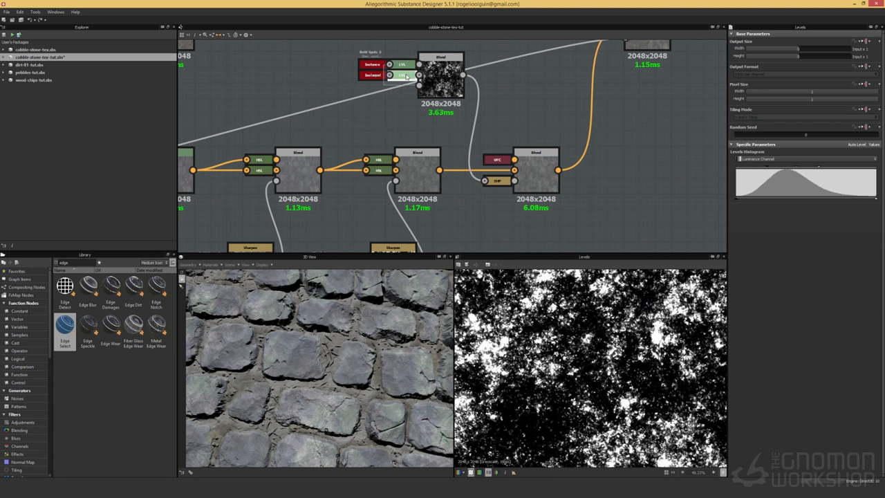
pyautogui.scroll(3, 343, 408)
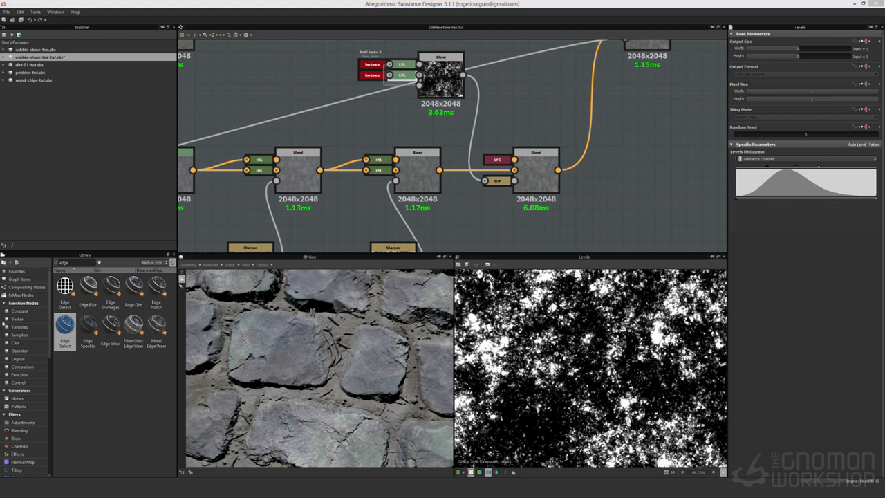
# Switch to Photoshop to examine the cobblestone reference photo, move its window aside and minimize it.
pyautogui.moveTo(0, 195); pyautogui.dragTo(456, 94)
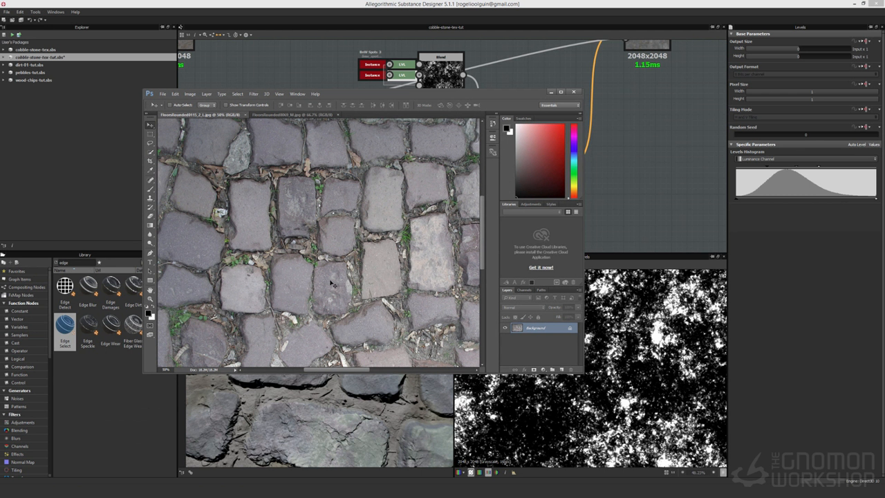
pyautogui.moveTo(535, 96); pyautogui.dragTo(276, 178)
pyautogui.click(293, 175)
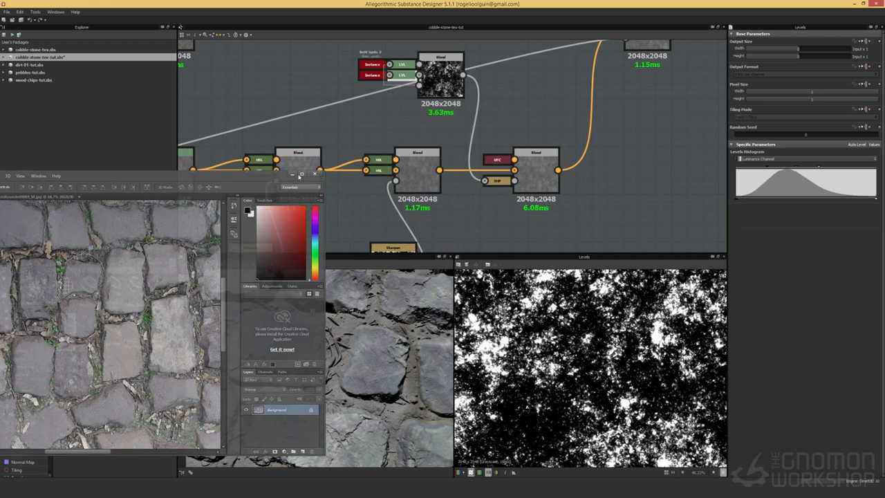
# Preview the last stone color Blend and the dirt color Blend, and view the cobblestones from a lower angle in 3D.
pyautogui.doubleClick(536, 172)
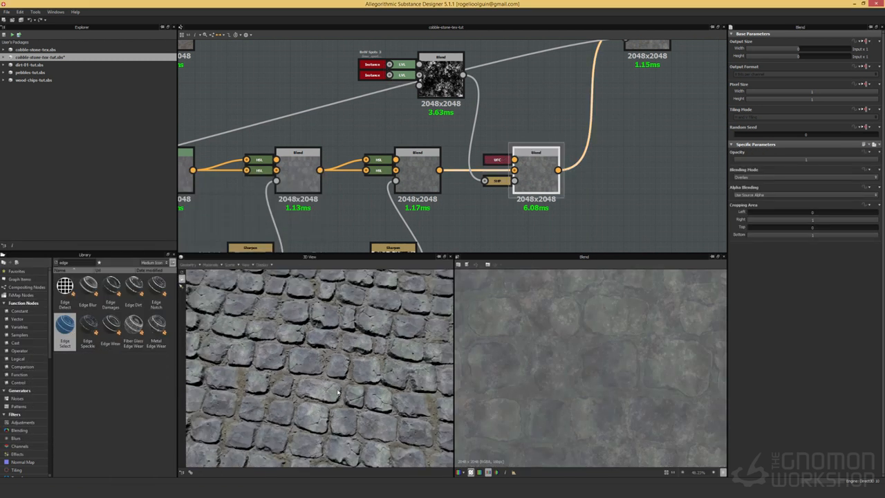
pyautogui.moveTo(320, 396); pyautogui.dragTo(307, 366)
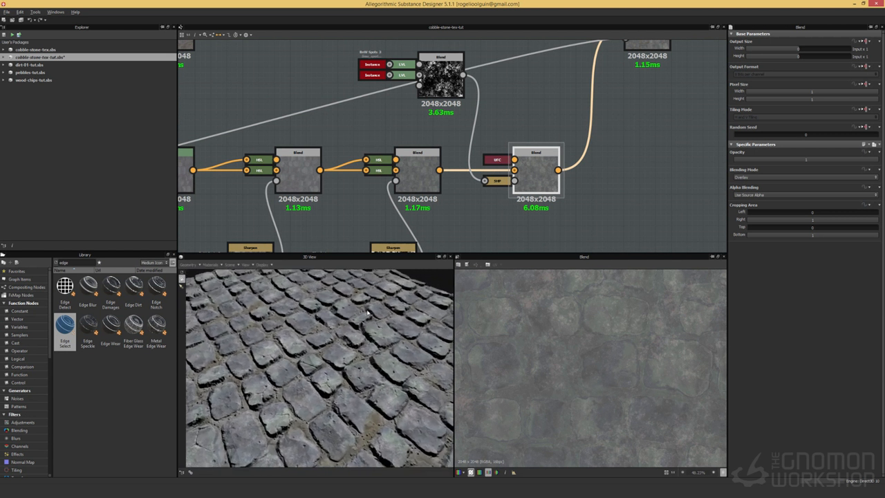
pyautogui.scroll(-3, 517, 202)
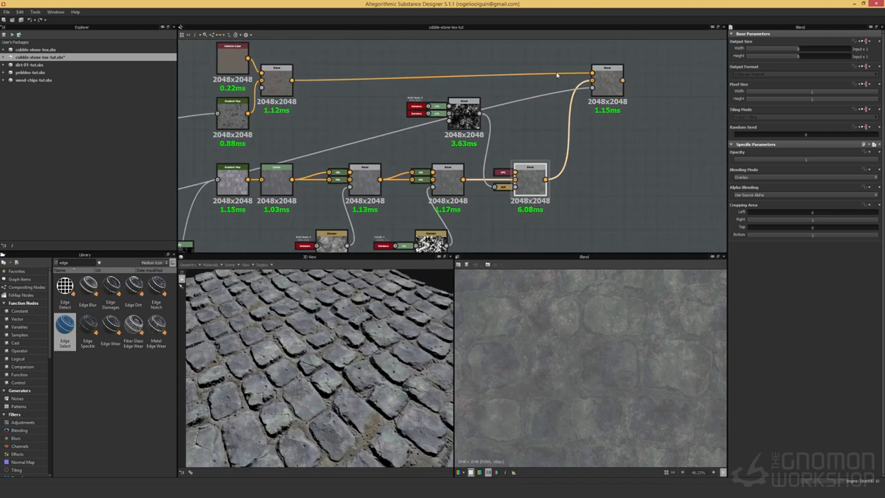
pyautogui.doubleClick(274, 78)
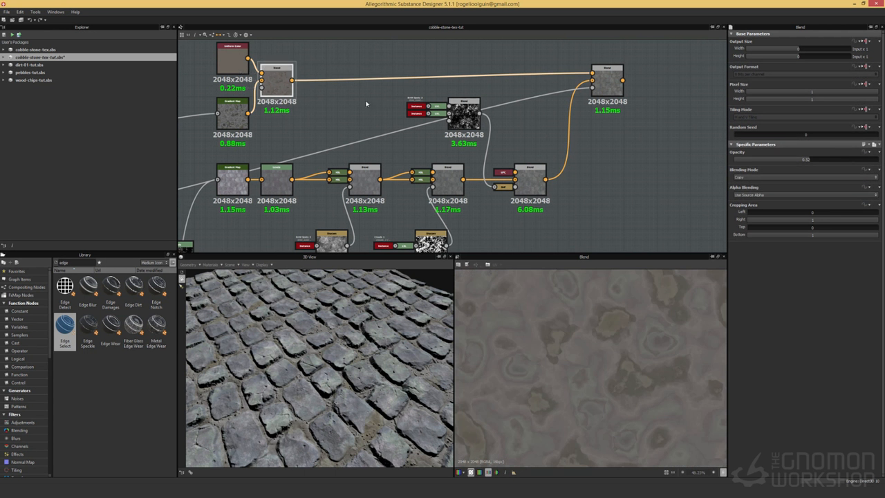
pyautogui.click(528, 179)
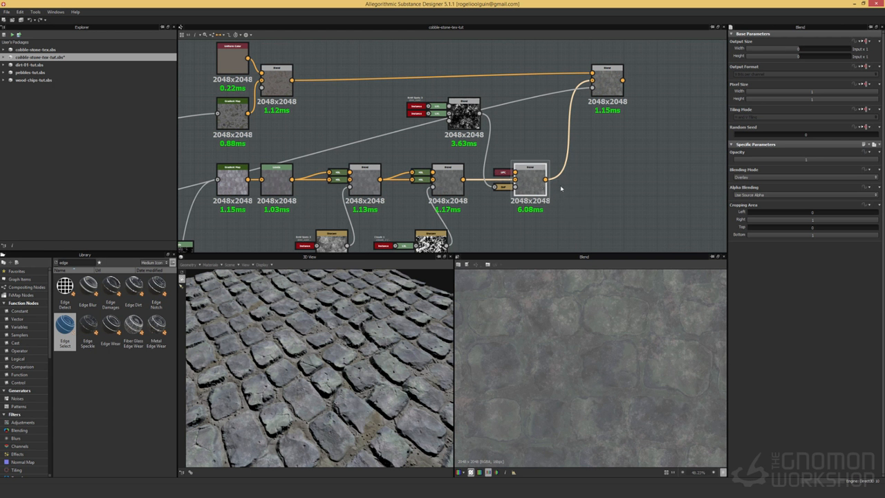
pyautogui.rightClick(571, 187)
pyautogui.moveTo(608, 190)
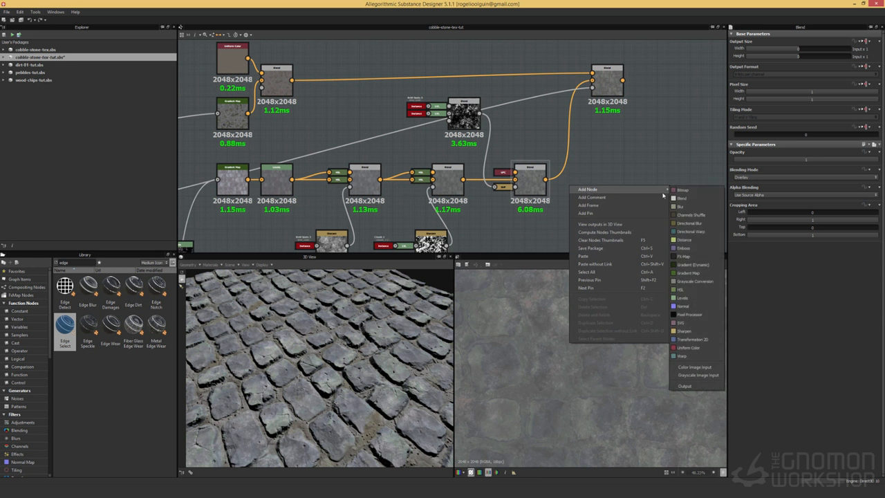
pyautogui.click(687, 200)
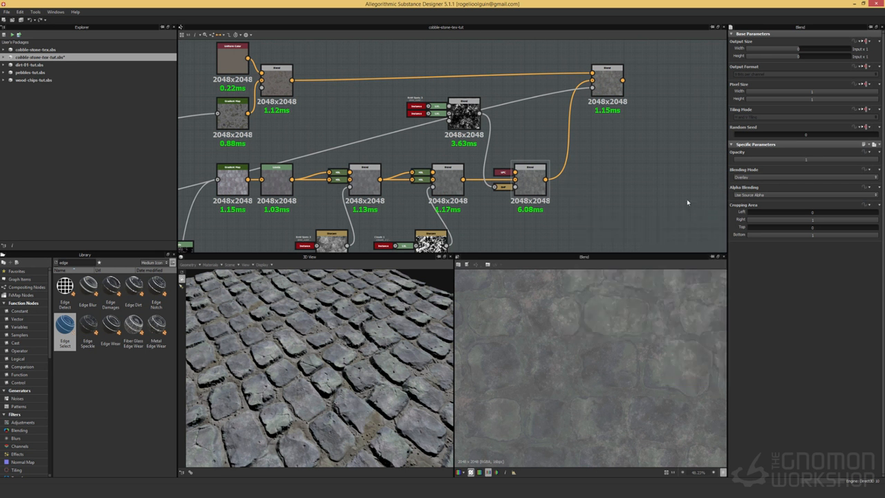
pyautogui.moveTo(439, 211); pyautogui.dragTo(501, 225)
pyautogui.moveTo(447, 235); pyautogui.dragTo(433, 177)
pyautogui.moveTo(497, 220); pyautogui.dragTo(551, 236)
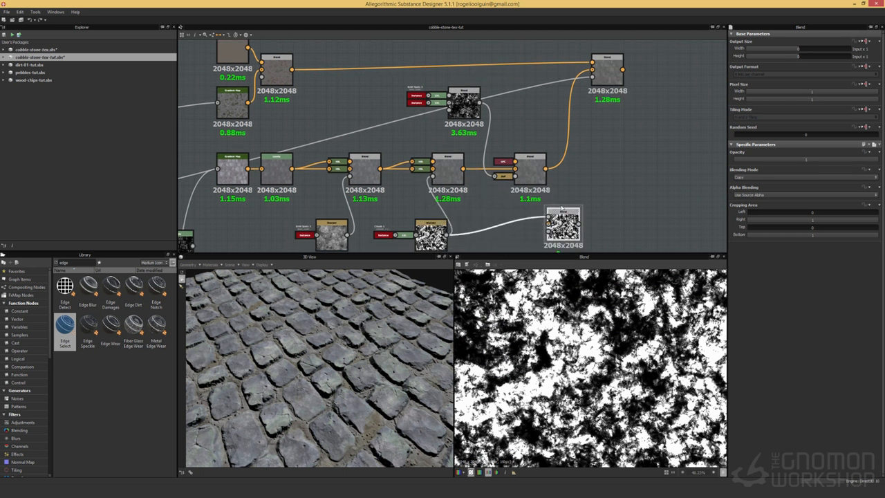
pyautogui.press('Delete')
# Make the graph area taller and save the cobble-stone-tex-tut.sbs and cobble-stone-tex.sbs packages.
pyautogui.scroll(-2, 577, 200)
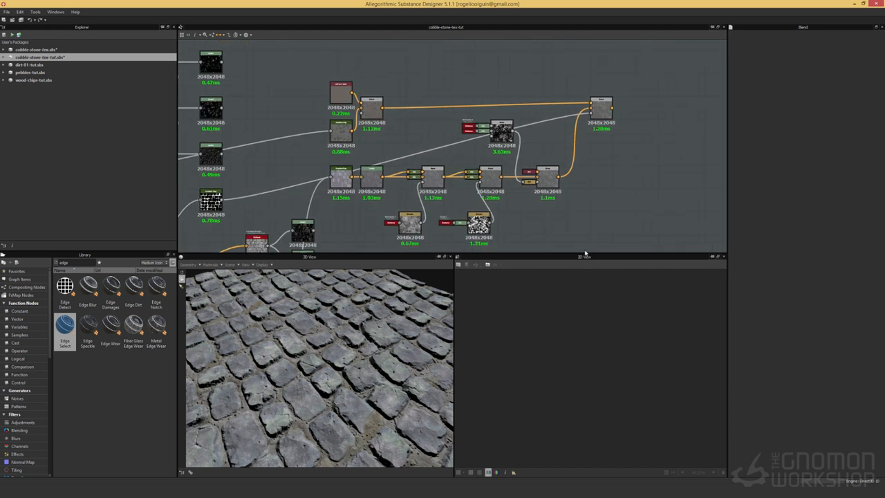
pyautogui.moveTo(584, 255); pyautogui.dragTo(584, 302)
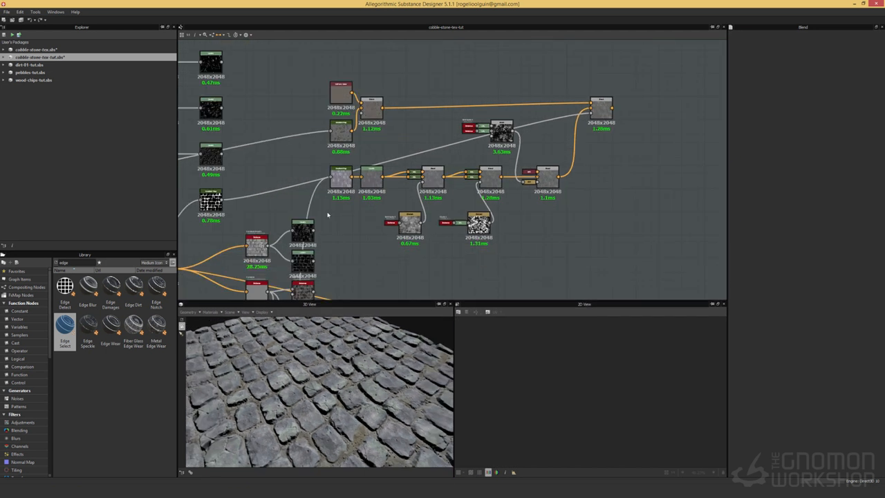
pyautogui.click(58, 59)
pyautogui.hotkey('ctrl', 's')
pyautogui.click(59, 51)
pyautogui.hotkey('ctrl', 's')
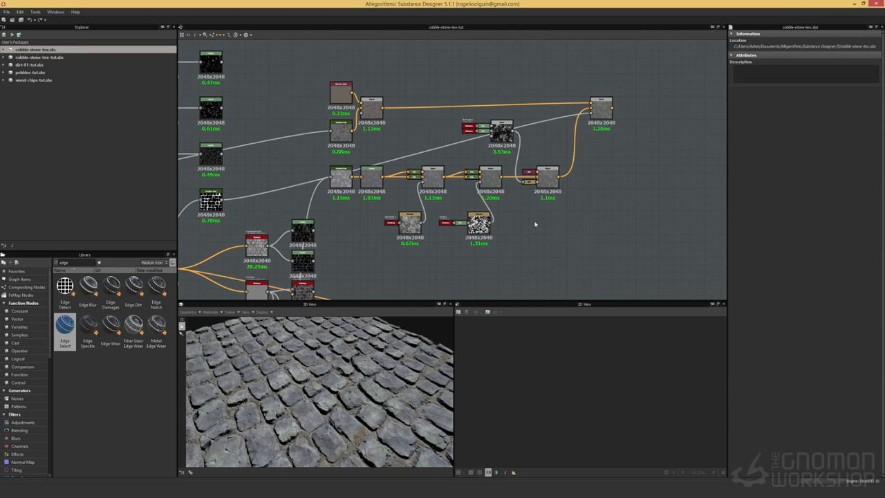
pyautogui.scroll(-3, 544, 221)
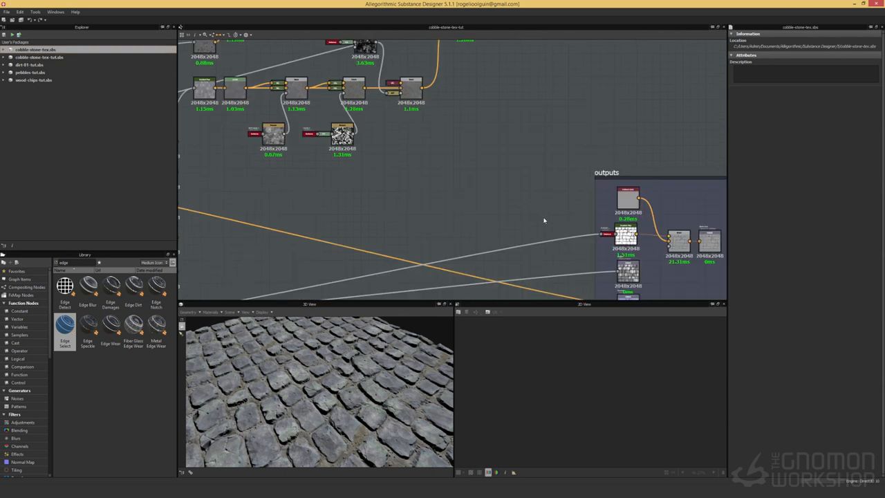
# Preview the two Levels edge masks derived from the normal map to compare them.
pyautogui.scroll(-2, 479, 238)
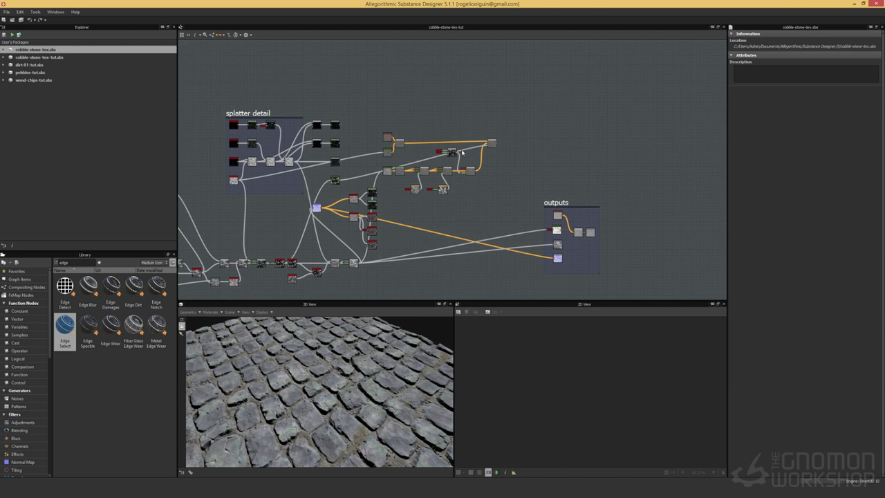
pyautogui.moveTo(473, 246)
pyautogui.mouseDown(button='middle')
pyautogui.moveTo(465, 55)
pyautogui.moveTo(571, 130)
pyautogui.moveTo(493, 202)
pyautogui.moveTo(468, 244)
pyautogui.mouseUp(button='middle')
pyautogui.scroll(5, 327, 173)
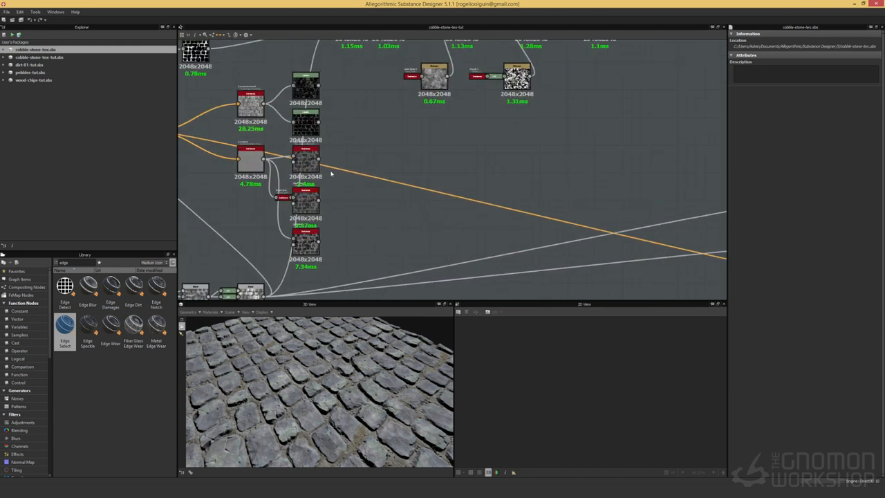
pyautogui.doubleClick(305, 84)
pyautogui.moveTo(340, 247); pyautogui.dragTo(306, 161)
pyautogui.doubleClick(313, 120)
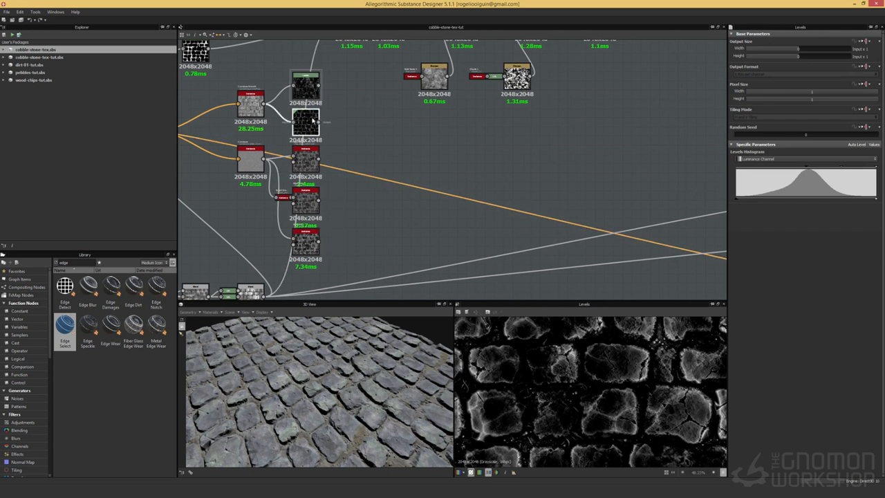
pyautogui.doubleClick(306, 85)
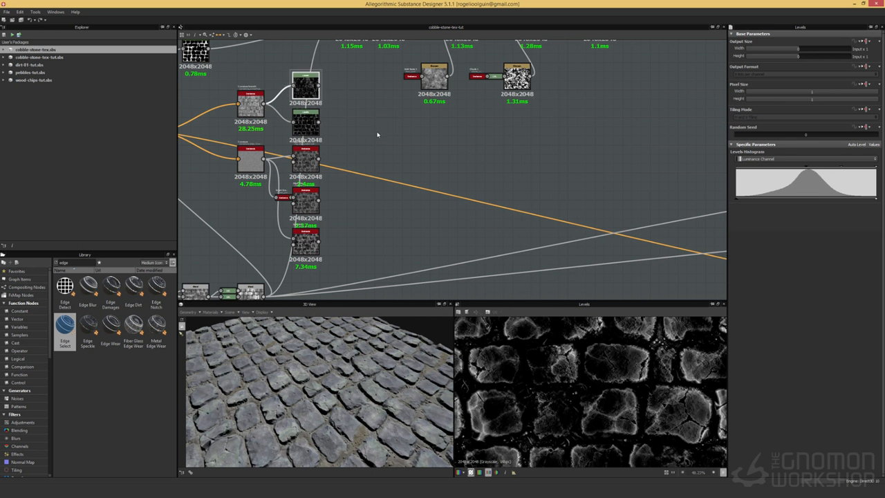
# Duplicate the clouds-masked Blend with its two HSL nodes and insert the copy after the last Blend of the stone colour chain.
pyautogui.moveTo(384, 122); pyautogui.dragTo(276, 208, button='middle')
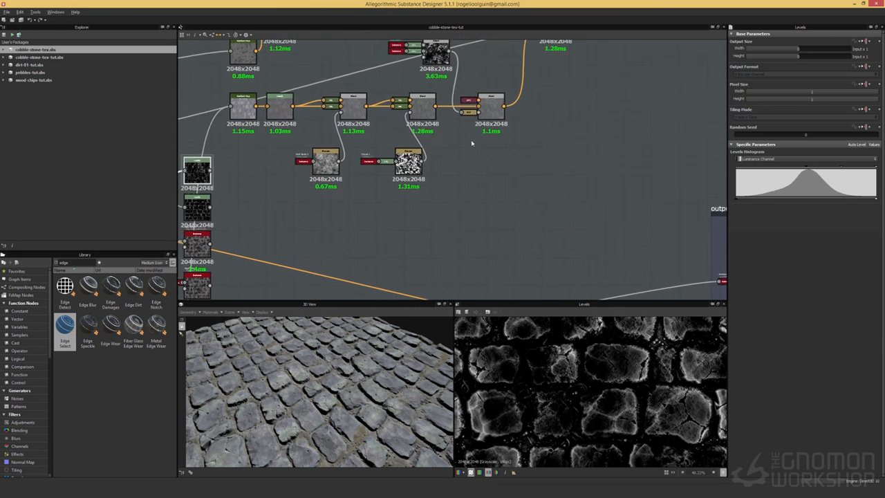
pyautogui.click(419, 110)
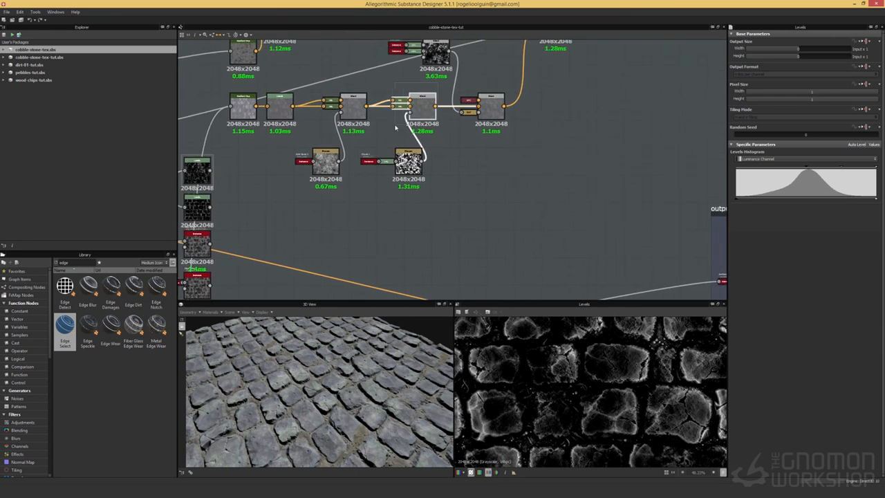
pyautogui.hotkey('ctrl', 'd')
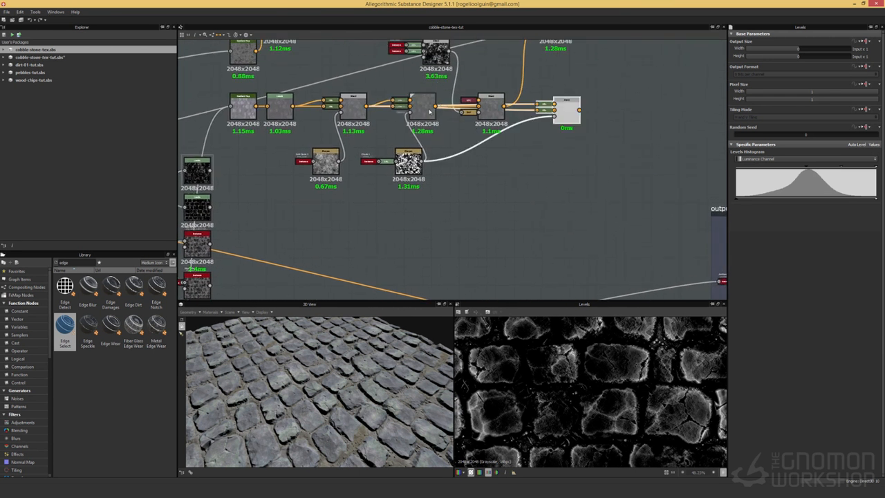
pyautogui.moveTo(565, 115); pyautogui.dragTo(573, 115)
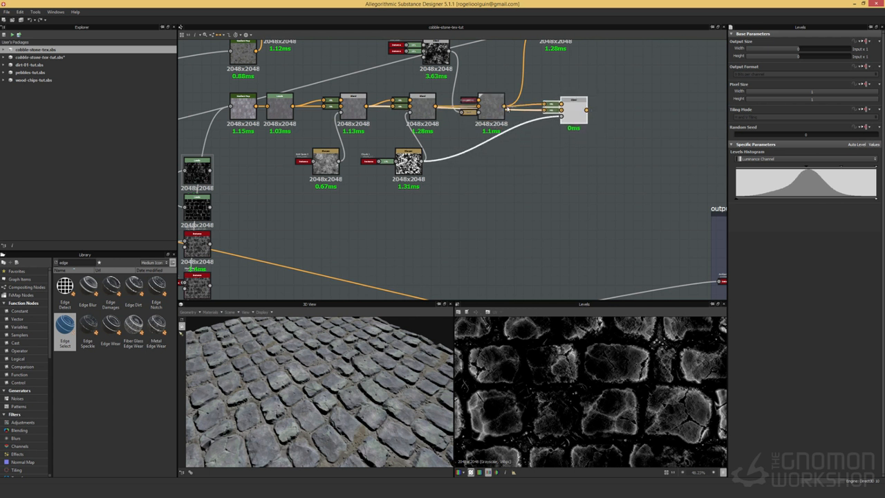
pyautogui.keyDown('shift'); pyautogui.moveTo(503, 106); pyautogui.dragTo(548, 112); pyautogui.keyUp('shift')
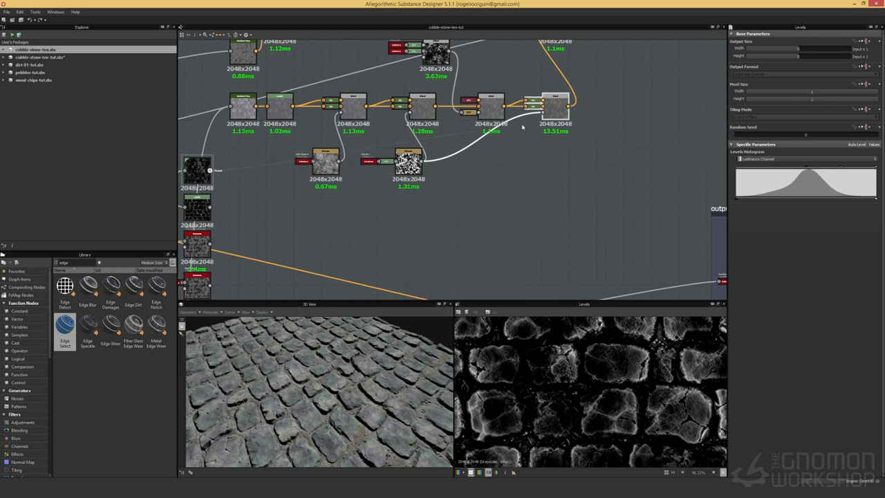
pyautogui.rightClick(417, 219)
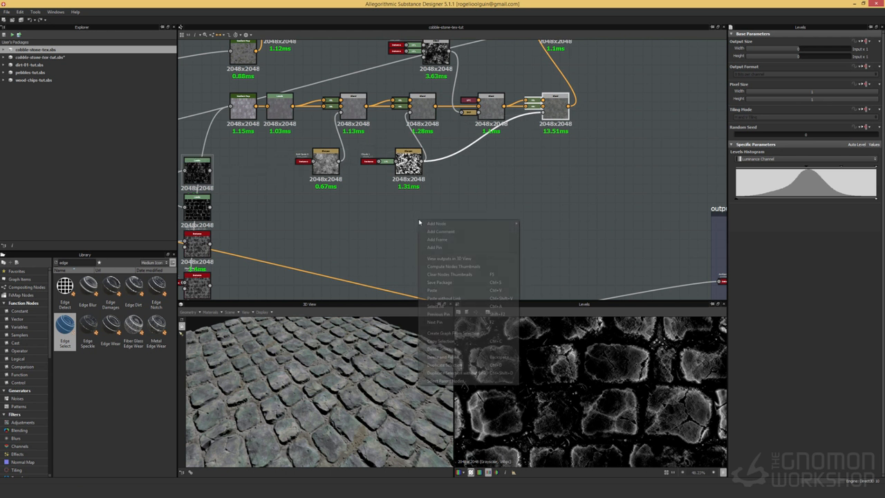
pyautogui.moveTo(447, 226)
pyautogui.click(548, 341)
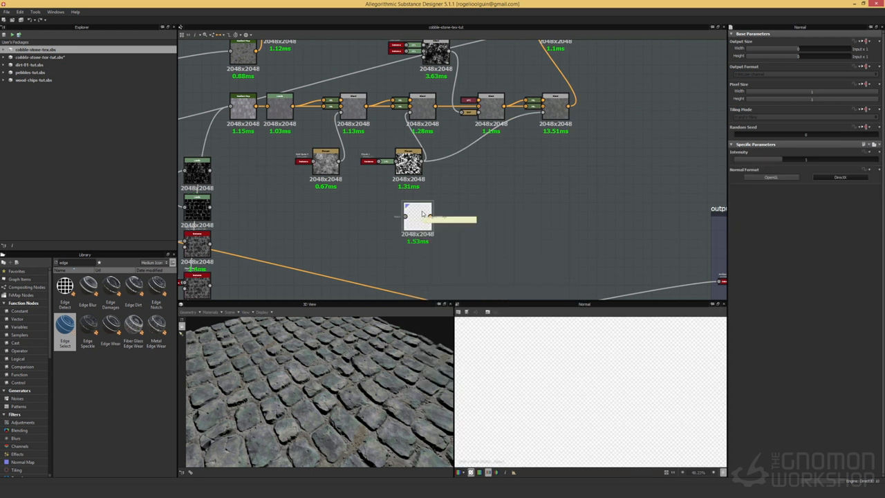
pyautogui.scroll(-4, 423, 213)
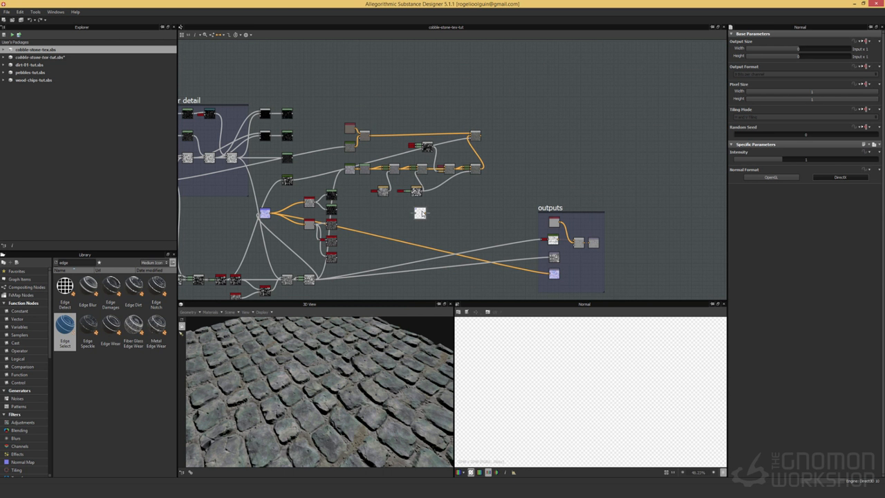
pyautogui.scroll(3, 419, 213)
pyautogui.scroll(-1, 422, 214)
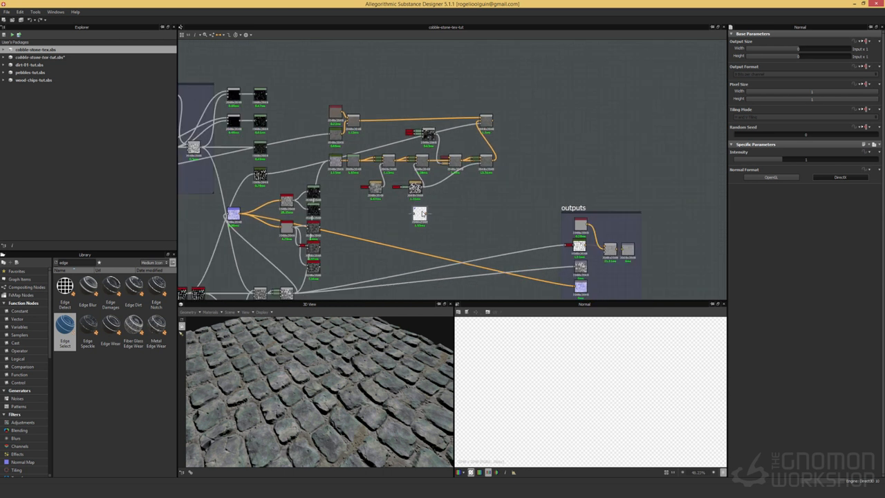
pyautogui.scroll(3, 422, 214)
pyautogui.press('Delete')
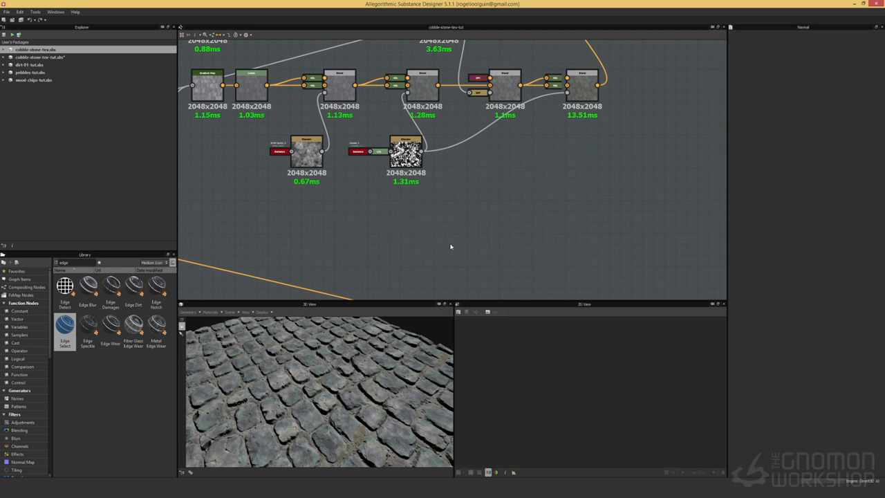
# Add a Levels node fed by the upper edge mask, connect it to the new Blend's opacity mask and preview the Blend.
pyautogui.rightClick(452, 220)
pyautogui.moveTo(484, 223)
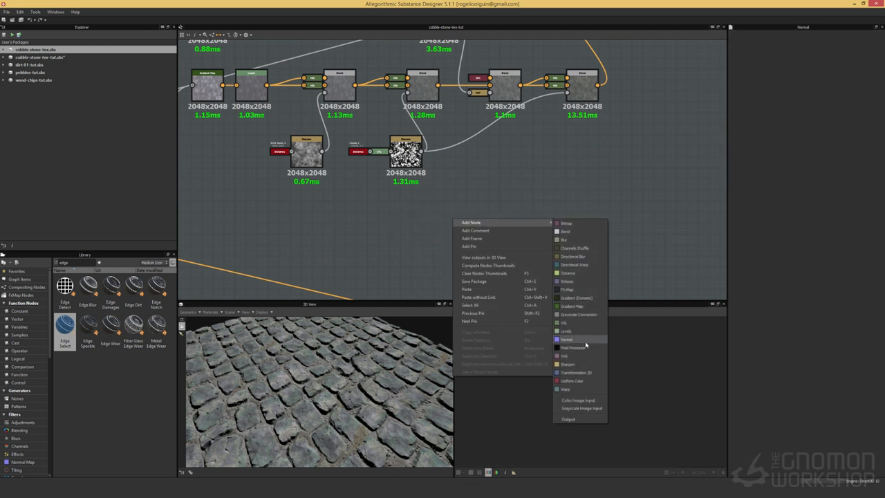
pyautogui.click(568, 331)
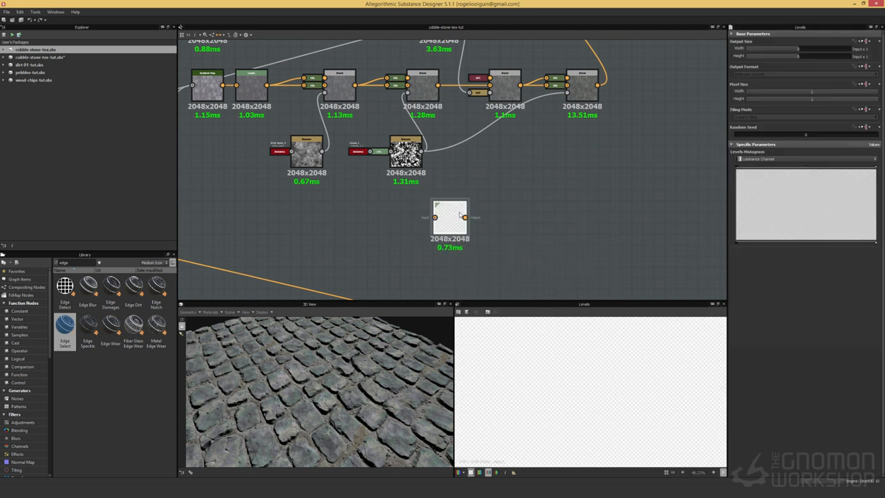
pyautogui.scroll(-1, 395, 222)
pyautogui.scroll(-1, 395, 223)
pyautogui.moveTo(349, 198); pyautogui.dragTo(502, 142)
pyautogui.doubleClick(503, 142)
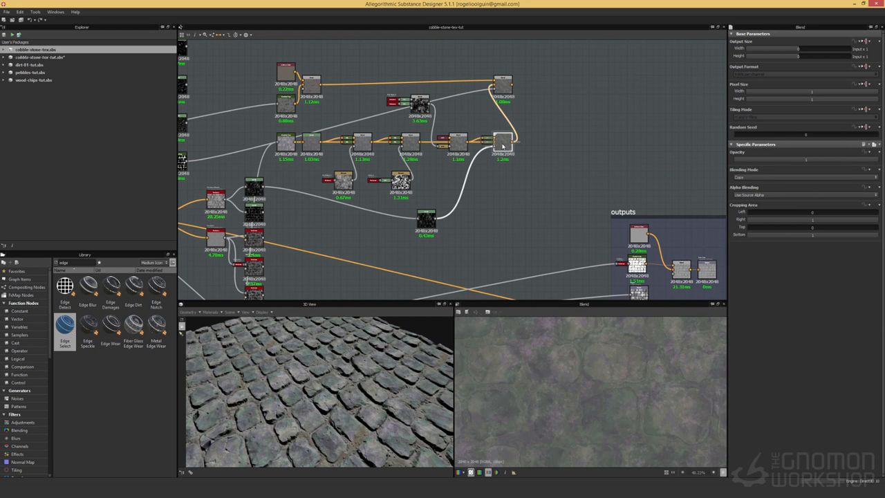
# Reset the specific parameters of both HSL nodes feeding the new Blend to their default values.
pyautogui.moveTo(331, 400); pyautogui.dragTo(352, 382, button='right')
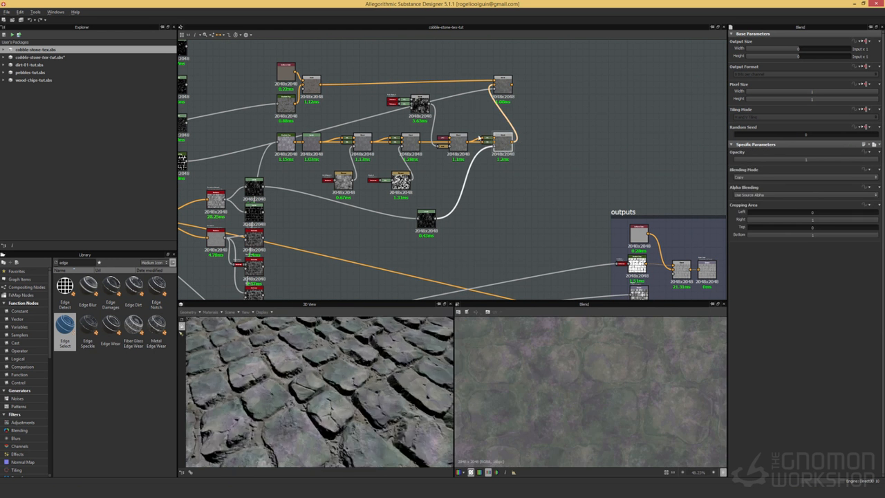
pyautogui.scroll(5, 479, 138)
pyautogui.click(493, 134)
pyautogui.click(876, 152)
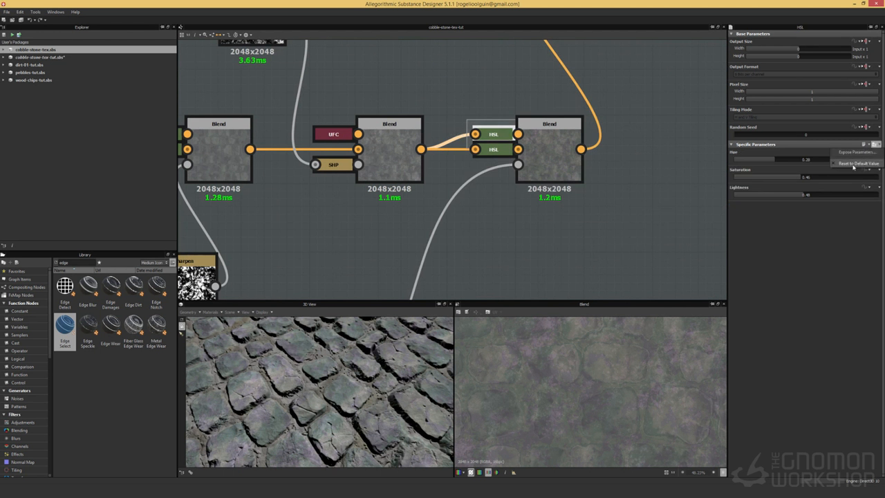
pyautogui.click(854, 164)
pyautogui.click(453, 254)
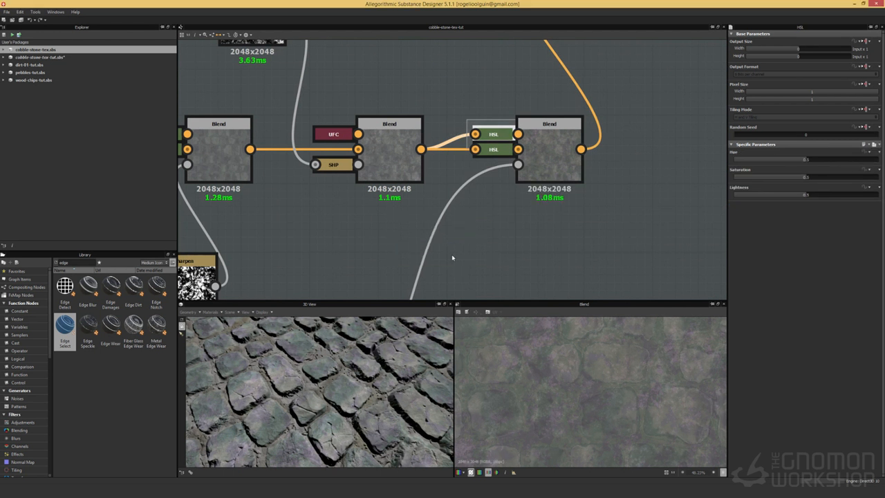
pyautogui.click(494, 150)
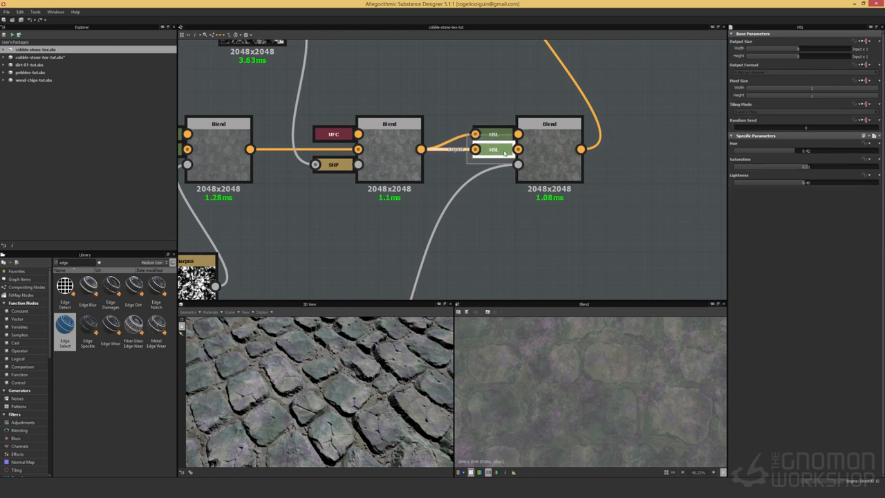
pyautogui.click(878, 148)
pyautogui.click(858, 160)
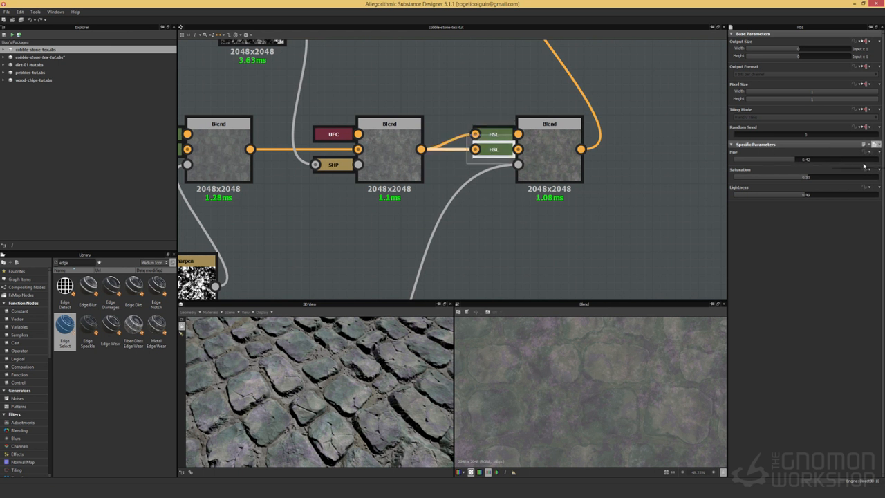
pyautogui.click(452, 254)
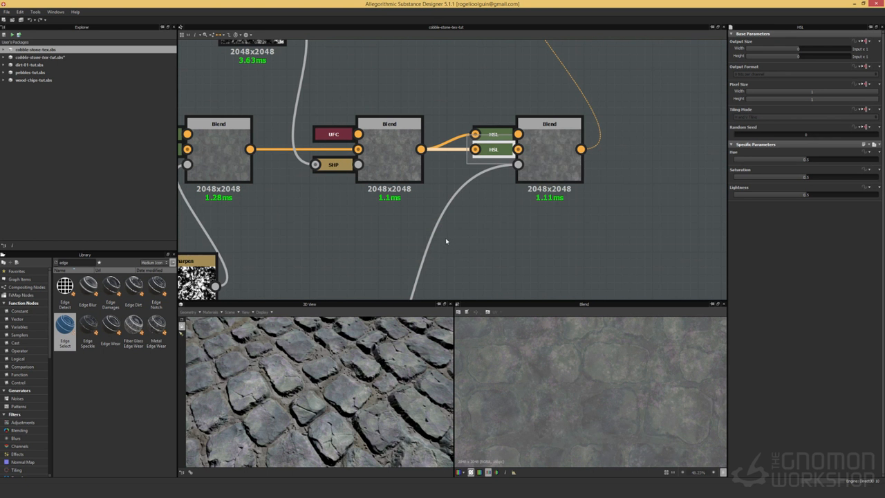
# Set the Lightness of the new Blend's foreground (upper) HSL node to 0.65.
pyautogui.click(480, 134)
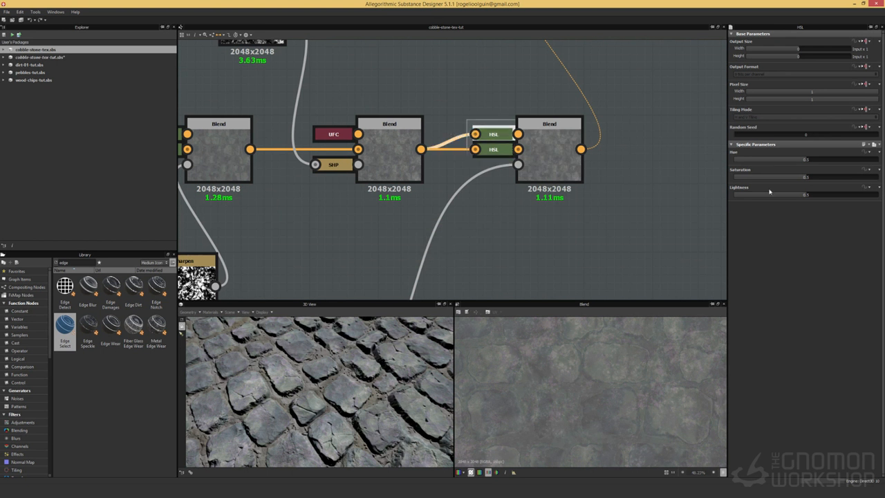
pyautogui.moveTo(805, 195); pyautogui.dragTo(828, 197)
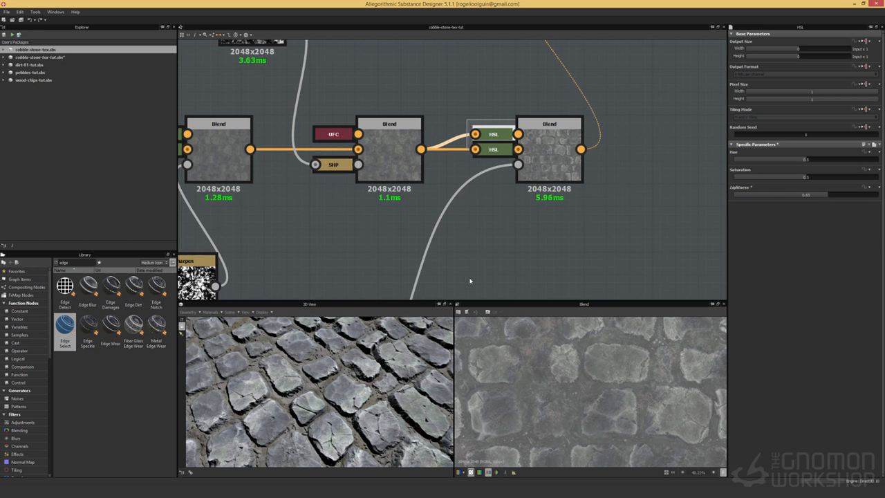
# Examine the end of the colour chain and inspect the lightened edges on the cobblestones in 3D, close up and from further away.
pyautogui.scroll(-3, 474, 279)
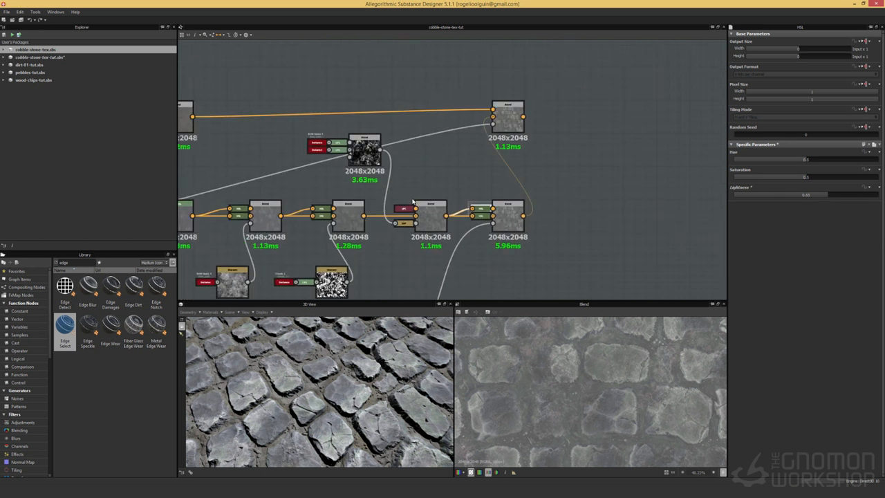
pyautogui.moveTo(515, 268); pyautogui.dragTo(476, 168, button='middle')
pyautogui.click(341, 240)
pyautogui.click(461, 116)
pyautogui.click(394, 114)
pyautogui.click(473, 121)
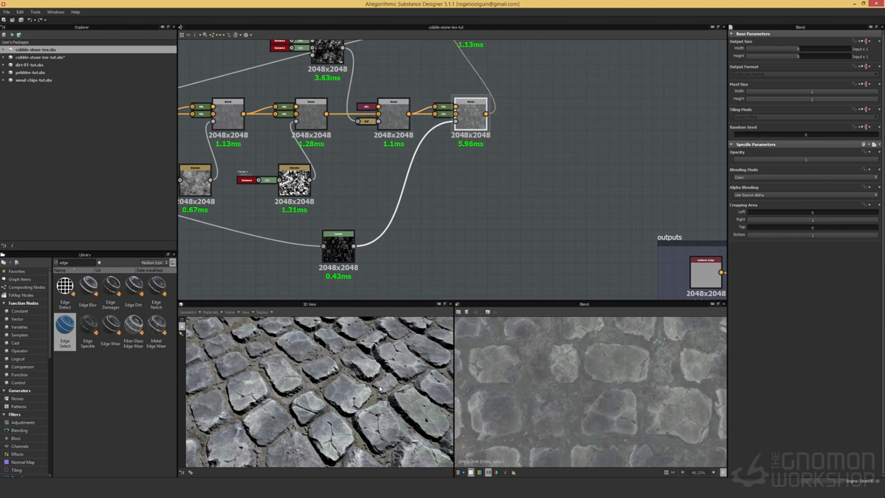
pyautogui.moveTo(394, 393); pyautogui.dragTo(326, 415)
pyautogui.scroll(3, 327, 414)
pyautogui.scroll(-6, 285, 397)
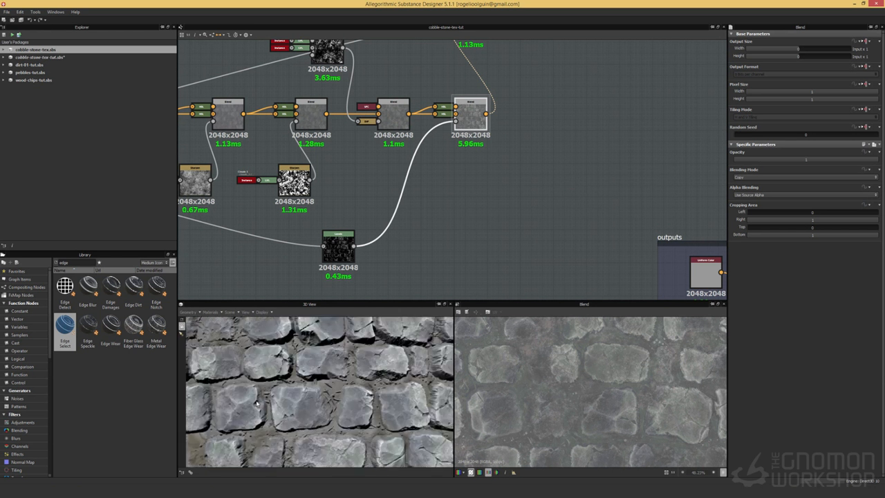
pyautogui.scroll(-3, 284, 397)
pyautogui.click(339, 246)
pyautogui.rightClick(410, 253)
pyautogui.moveTo(470, 255)
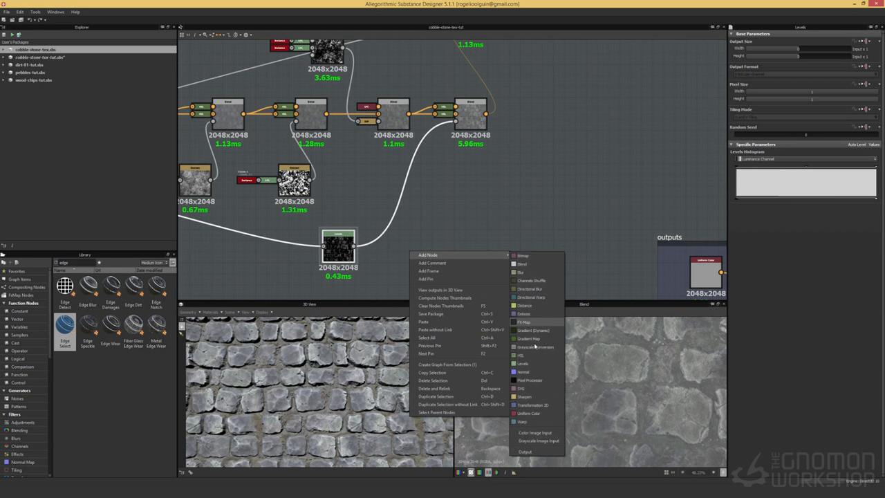
pyautogui.click(530, 362)
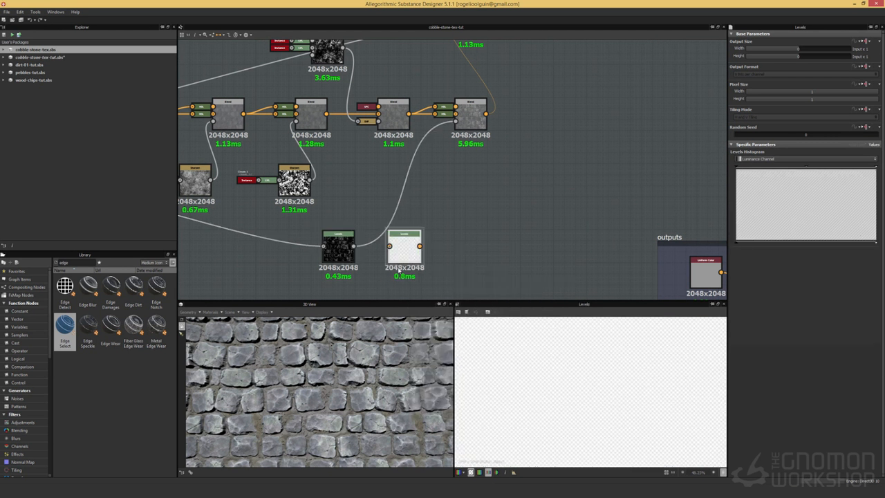
pyautogui.moveTo(405, 250); pyautogui.dragTo(426, 245)
pyautogui.press('Delete')
# Delete the unconnected Levels node and dock the edge mask's Levels node to the new Blend, keeping it in the 2D preview.
pyautogui.doubleClick(338, 247)
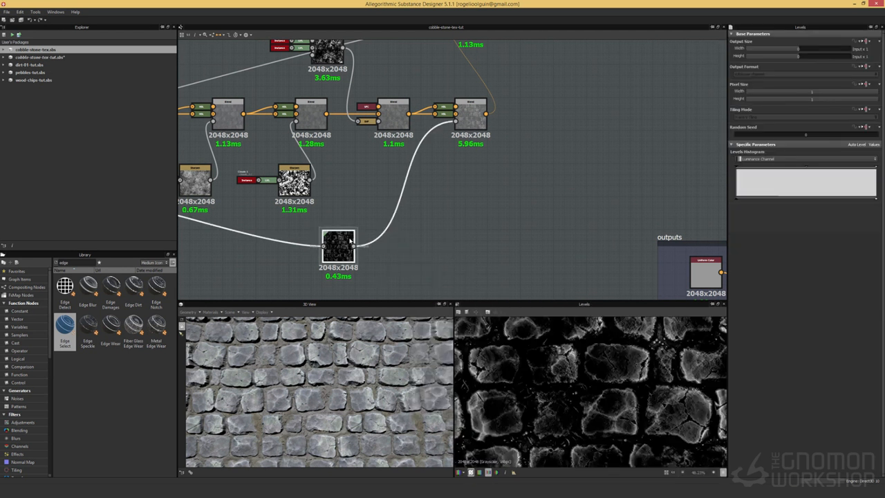
pyautogui.press('Delete')
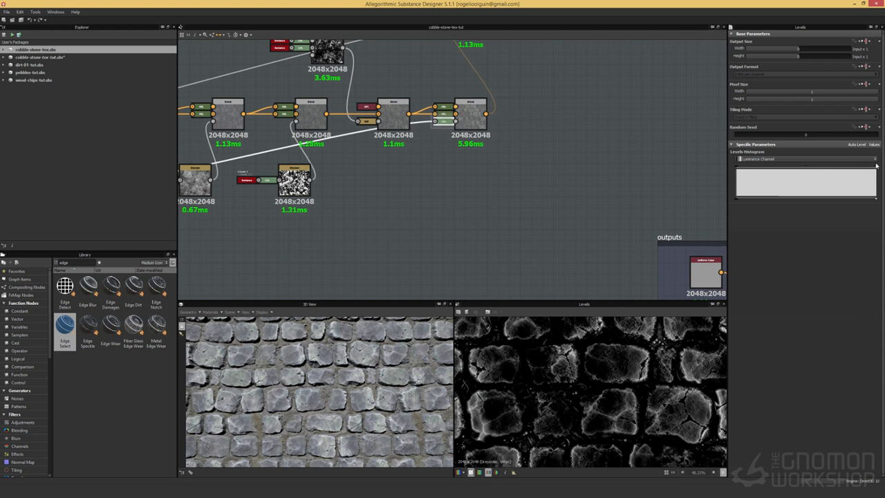
# Lower the docked Levels node's input white point slightly and tune its midtone near the centre, judging the edge mask on the stones in 3D.
pyautogui.moveTo(876, 167); pyautogui.dragTo(784, 170)
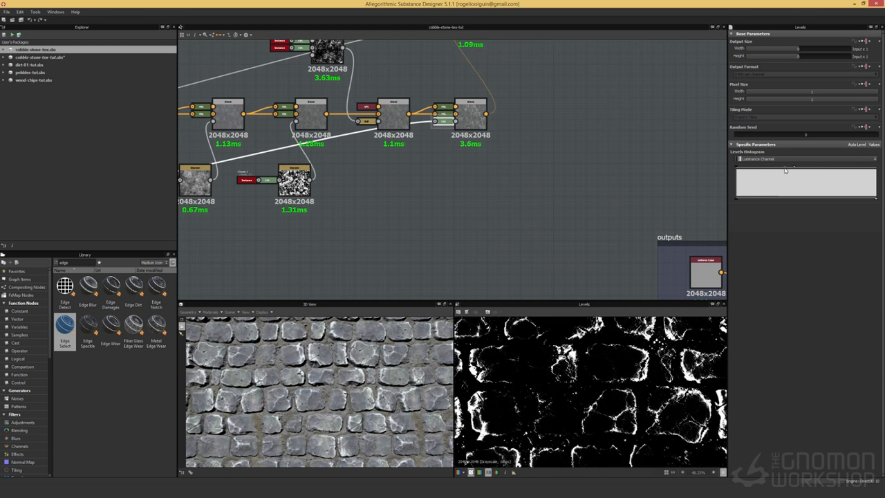
pyautogui.moveTo(802, 169)
pyautogui.mouseDown()
pyautogui.moveTo(832, 170)
pyautogui.moveTo(791, 169)
pyautogui.mouseUp()
pyautogui.scroll(5, 291, 386)
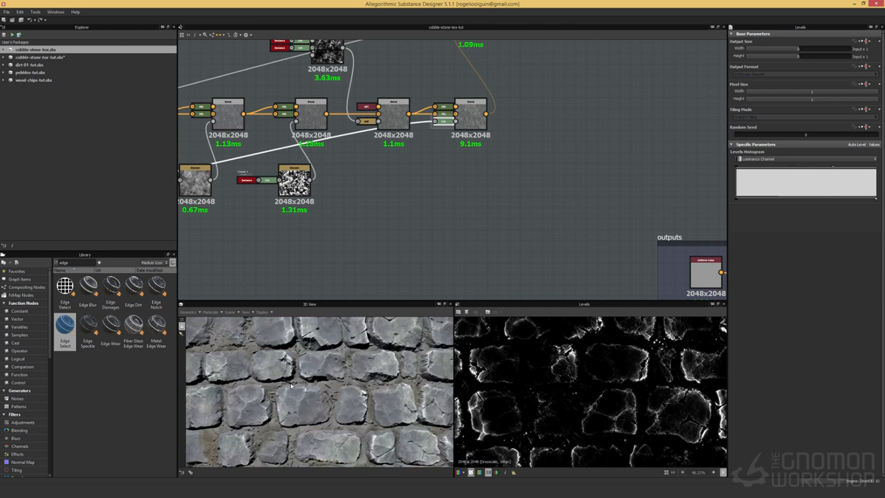
pyautogui.moveTo(835, 168); pyautogui.dragTo(866, 173)
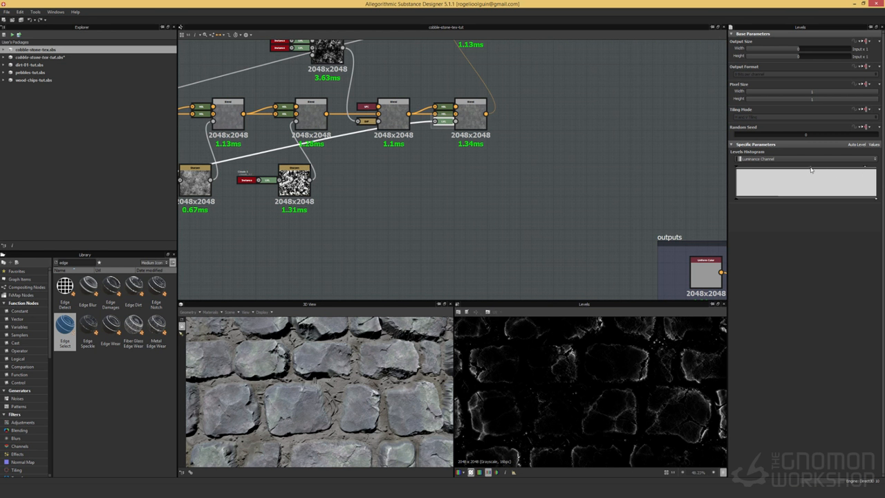
pyautogui.moveTo(809, 169)
pyautogui.mouseDown()
pyautogui.moveTo(793, 169)
pyautogui.moveTo(806, 170)
pyautogui.mouseUp()
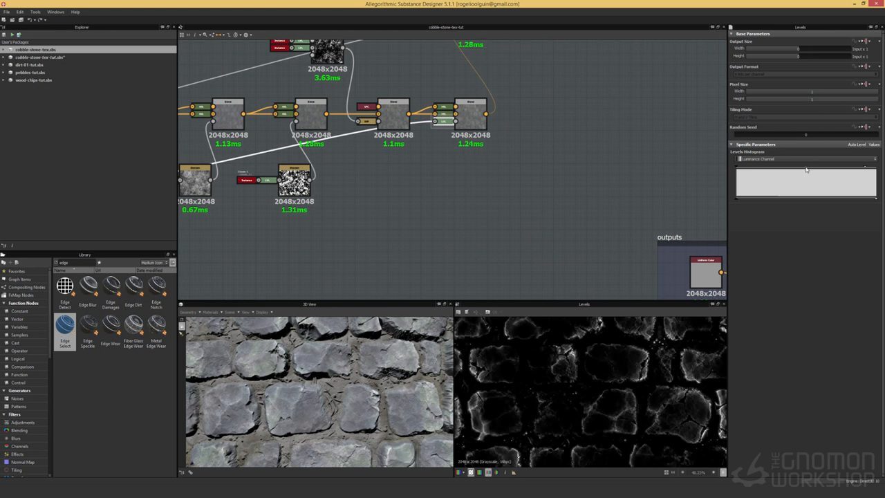
pyautogui.scroll(-5, 372, 343)
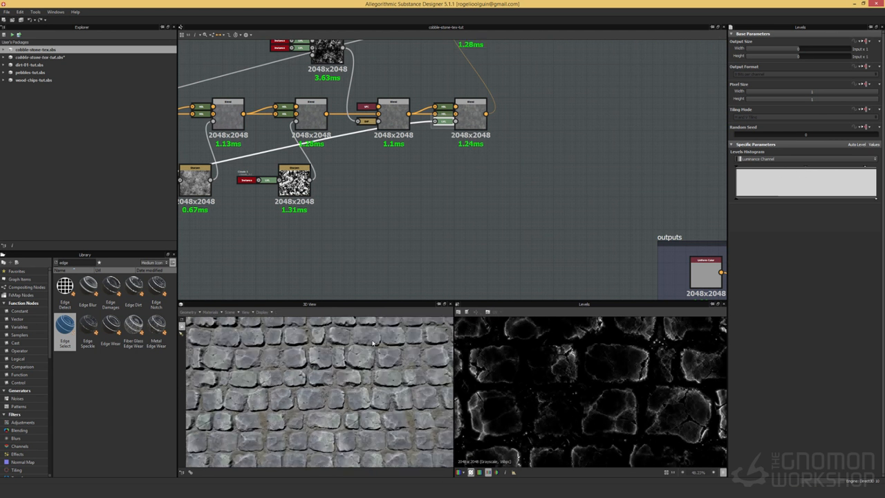
pyautogui.scroll(4, 354, 380)
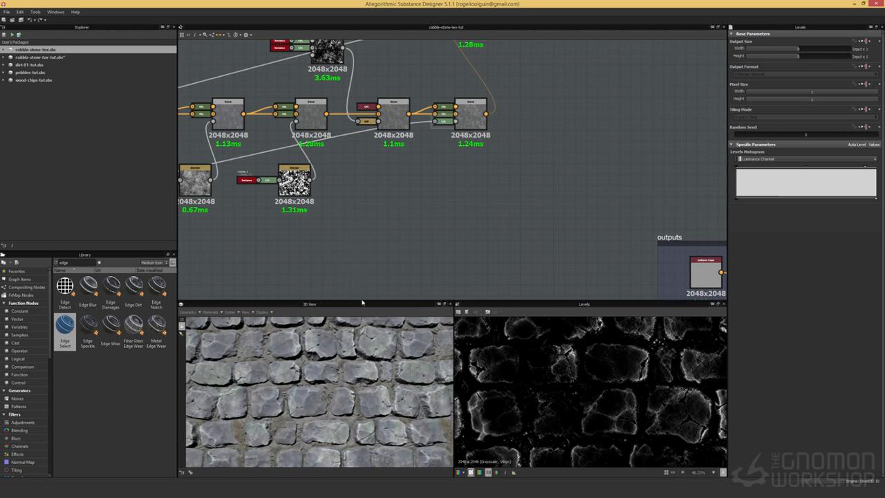
# Preview the new Blend in enlarged views and set its foreground HSL node to Hue 0.69, Saturation 0.52 and Lightness 0.63.
pyautogui.moveTo(363, 302); pyautogui.dragTo(361, 229)
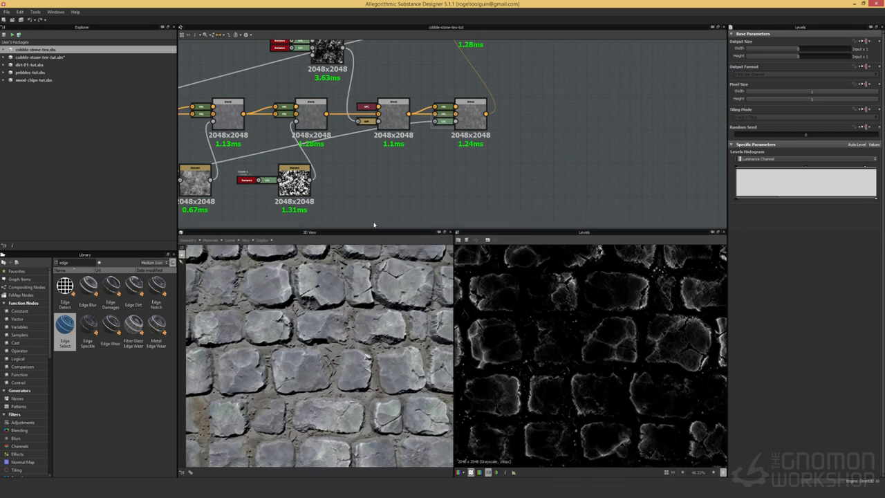
pyautogui.doubleClick(470, 112)
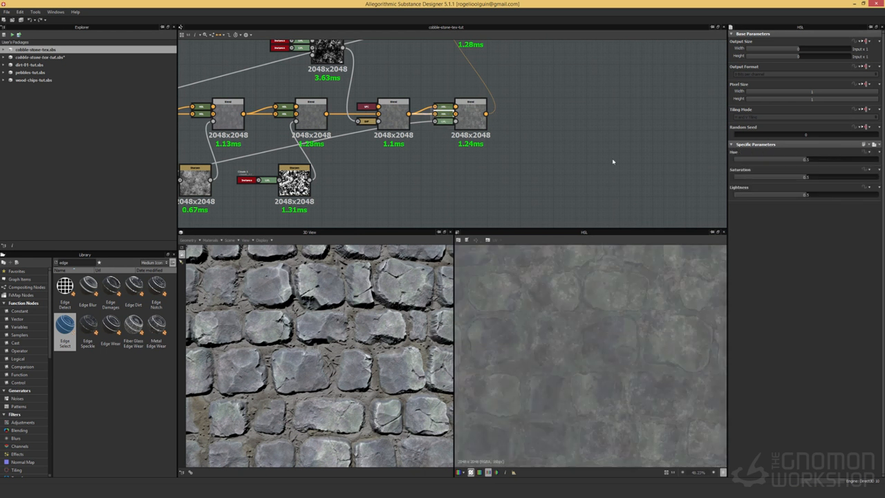
pyautogui.doubleClick(471, 116)
pyautogui.click(446, 107)
pyautogui.moveTo(808, 161); pyautogui.dragTo(834, 163)
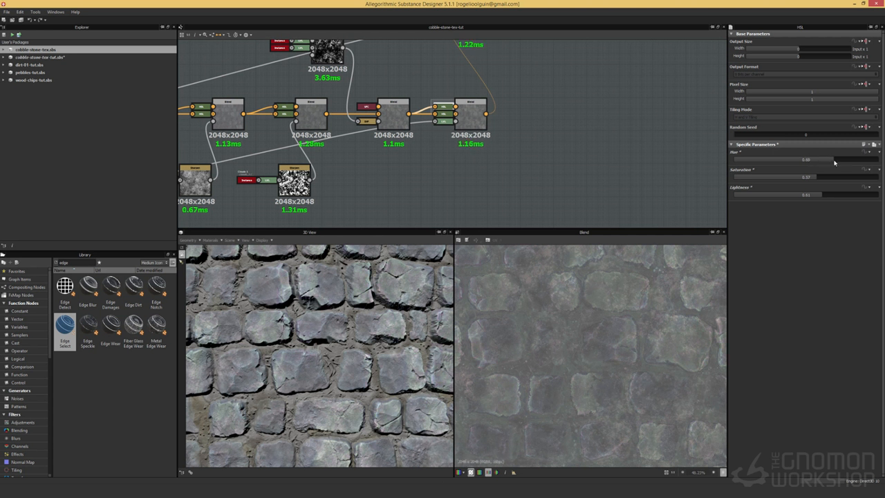
pyautogui.moveTo(816, 178); pyautogui.dragTo(810, 179)
pyautogui.click(826, 195)
pyautogui.moveTo(826, 197); pyautogui.dragTo(825, 198)
# Examine the tinted stone edges on the 3D surface from several angles and in the 2D Blend preview, close up and from further away.
pyautogui.scroll(-5, 626, 328)
pyautogui.scroll(5, 601, 338)
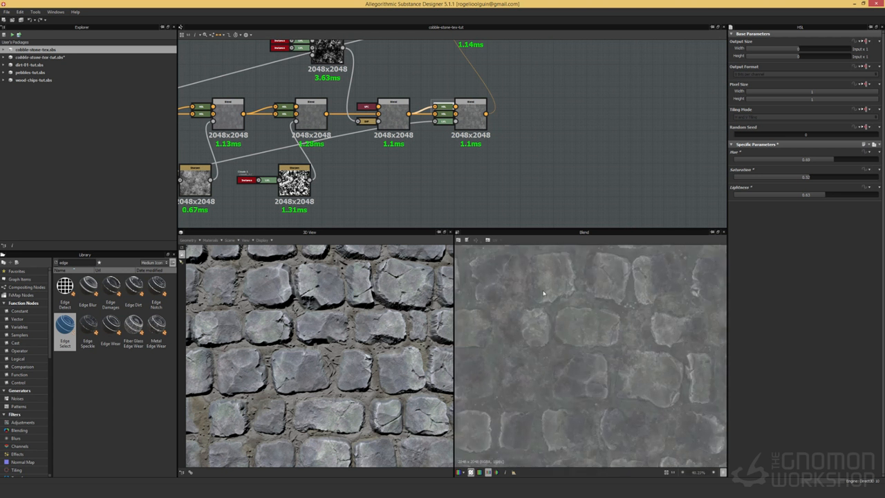
pyautogui.scroll(-5, 332, 346)
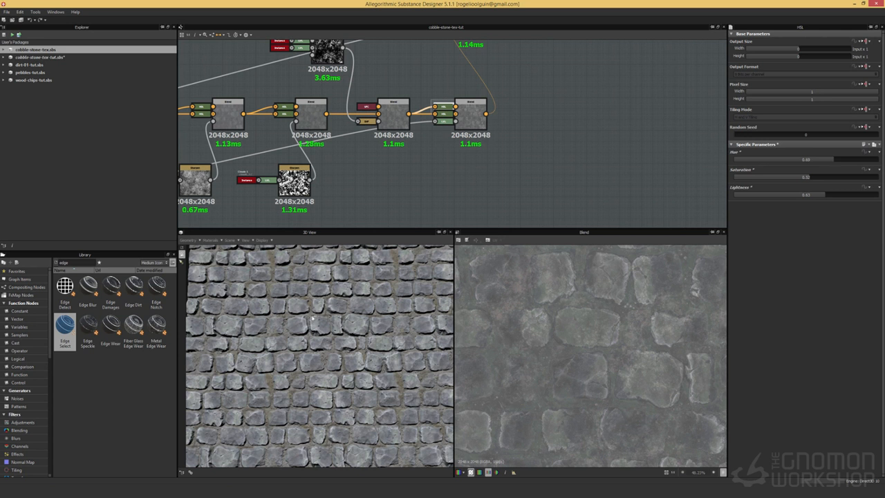
pyautogui.moveTo(331, 358); pyautogui.dragTo(319, 310)
pyautogui.scroll(4, 320, 321)
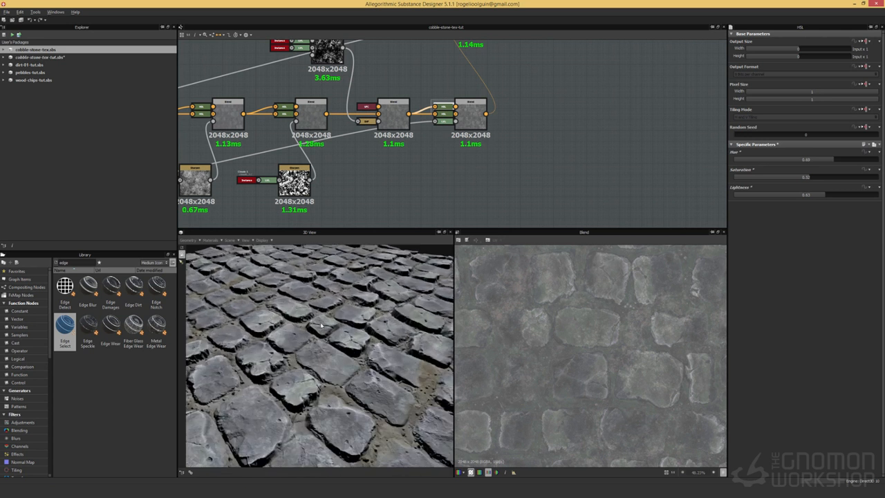
pyautogui.scroll(2, 325, 331)
pyautogui.moveTo(327, 334); pyautogui.dragTo(335, 341, button='middle')
pyautogui.keyDown('ctrl'); pyautogui.keyDown('shift'); pyautogui.moveTo(336, 340); pyautogui.dragTo(324, 350); pyautogui.keyUp('shift'); pyautogui.keyUp('ctrl')
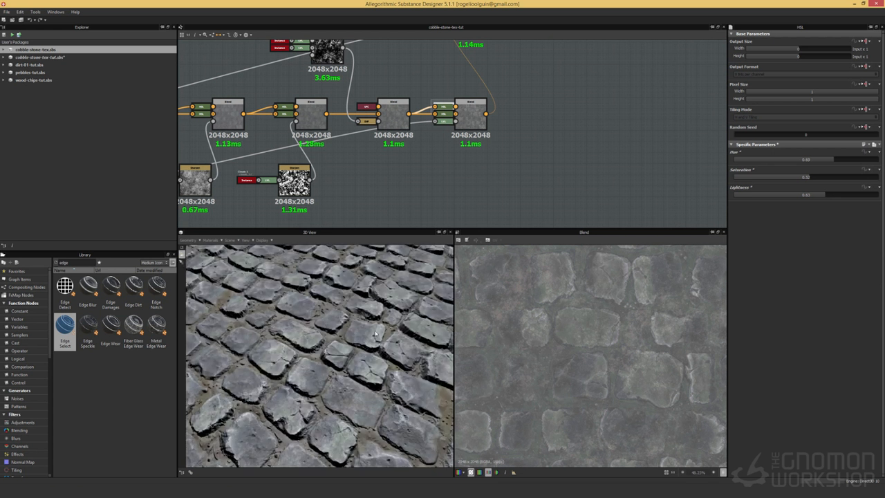
pyautogui.scroll(5, 576, 324)
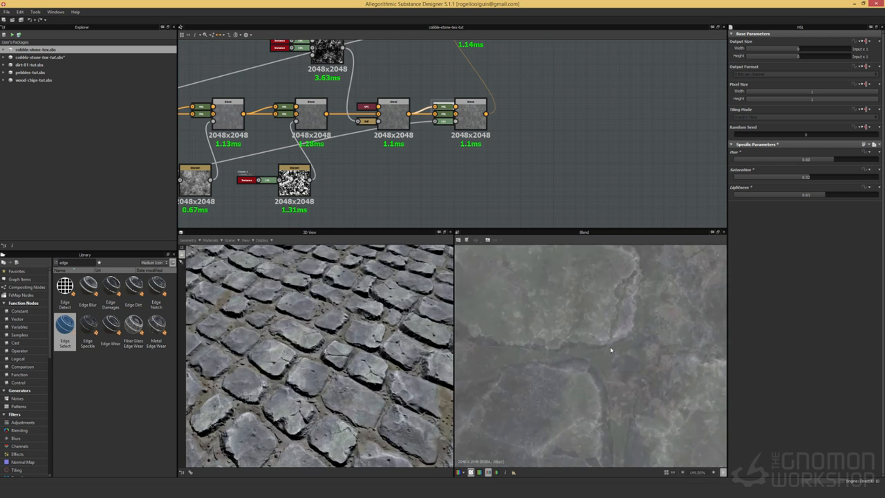
pyautogui.scroll(-2, 610, 349)
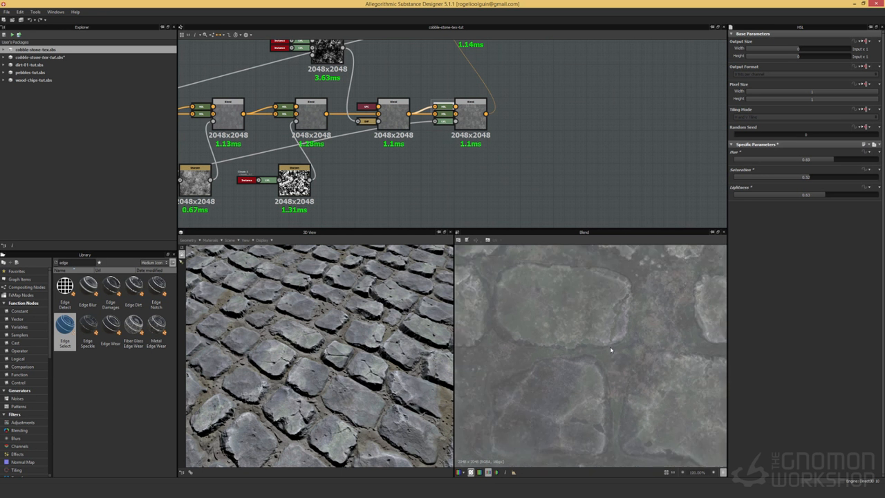
pyautogui.scroll(2, 610, 350)
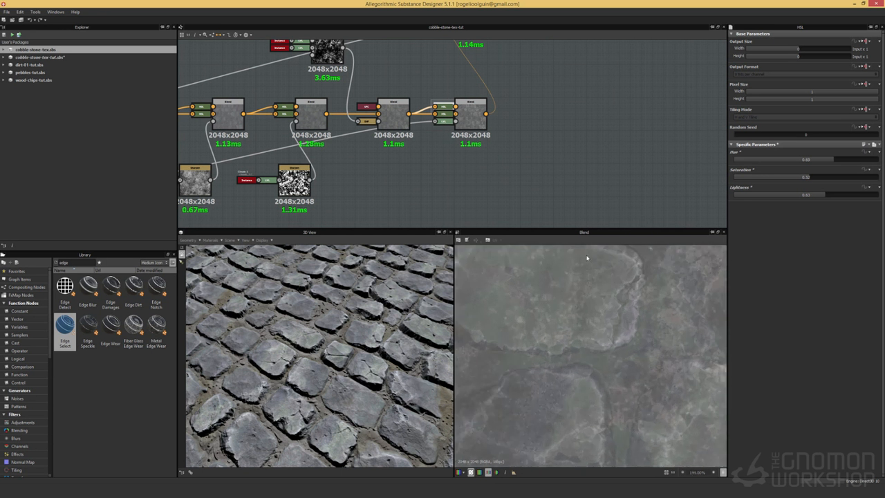
pyautogui.scroll(-3, 606, 355)
pyautogui.scroll(-2, 602, 349)
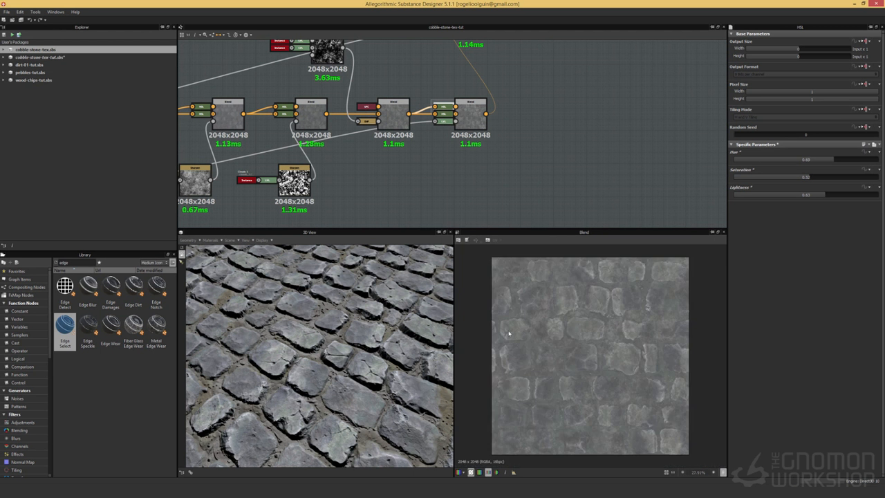
pyautogui.scroll(3, 583, 340)
pyautogui.scroll(2, 578, 311)
pyautogui.scroll(-3, 663, 313)
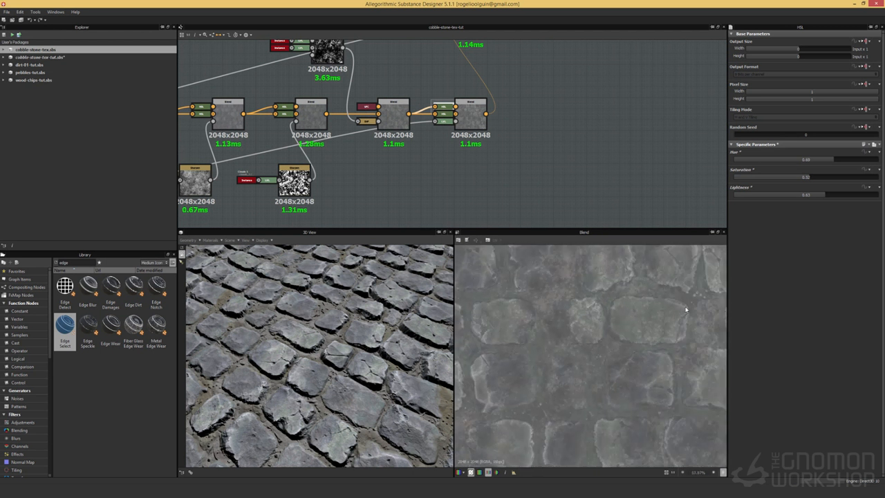
pyautogui.scroll(2, 678, 306)
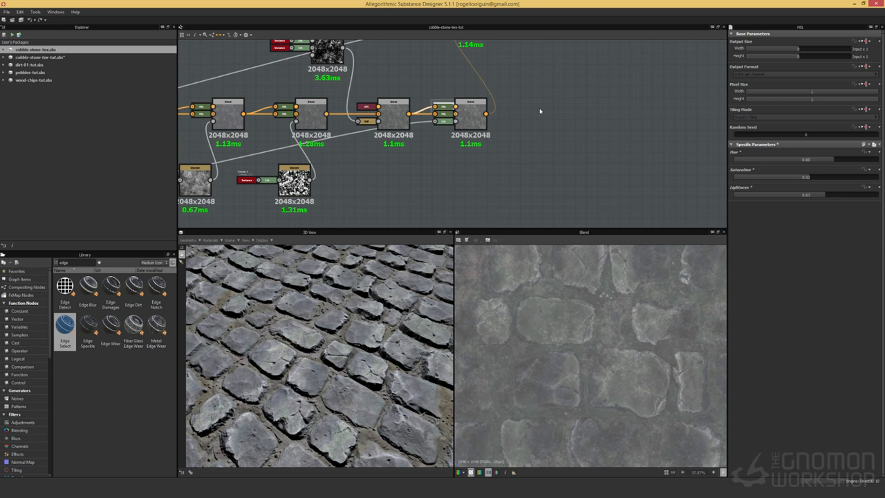
# Select the last Blend and compare its full texture with the cobblestone surface in 3D from a distance.
pyautogui.click(473, 114)
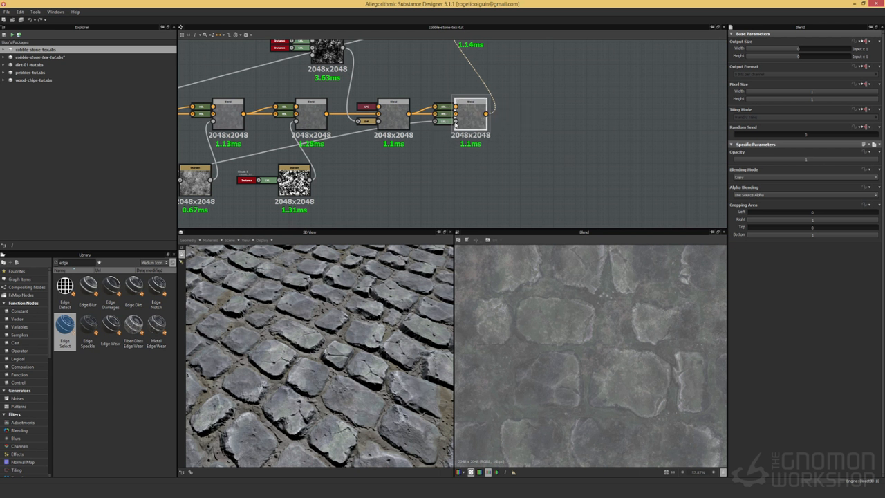
pyautogui.scroll(-5, 559, 250)
pyautogui.scroll(2, 562, 315)
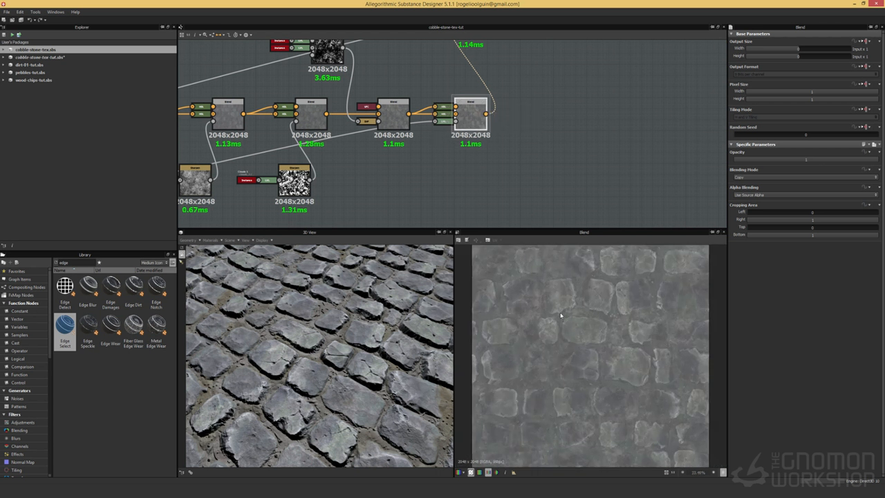
pyautogui.scroll(-3, 390, 352)
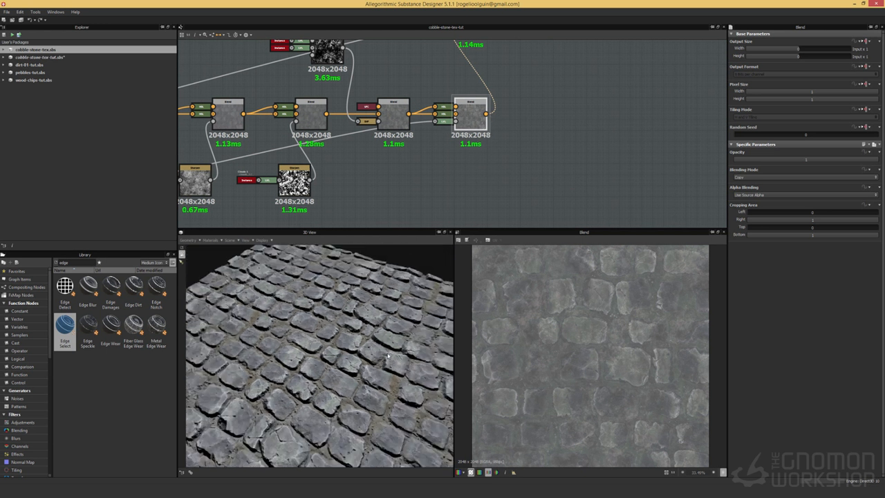
pyautogui.moveTo(372, 348); pyautogui.dragTo(369, 353)
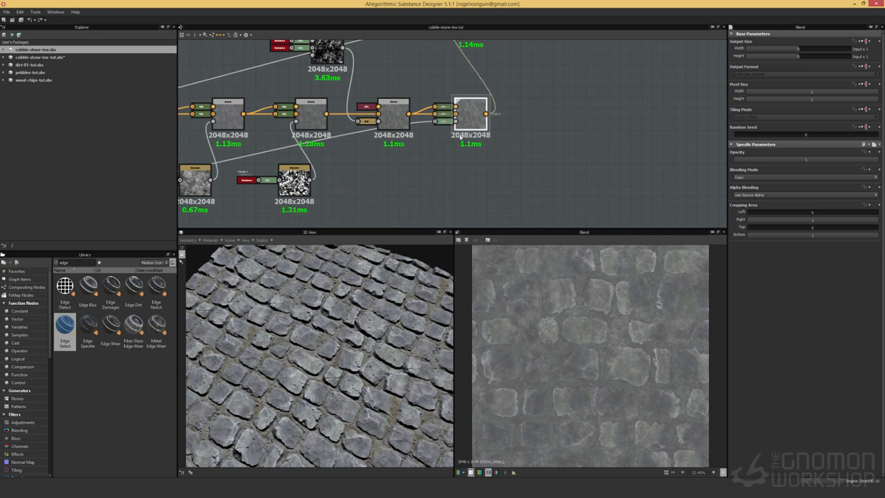
pyautogui.scroll(-3, 313, 205)
pyautogui.scroll(3, 390, 198)
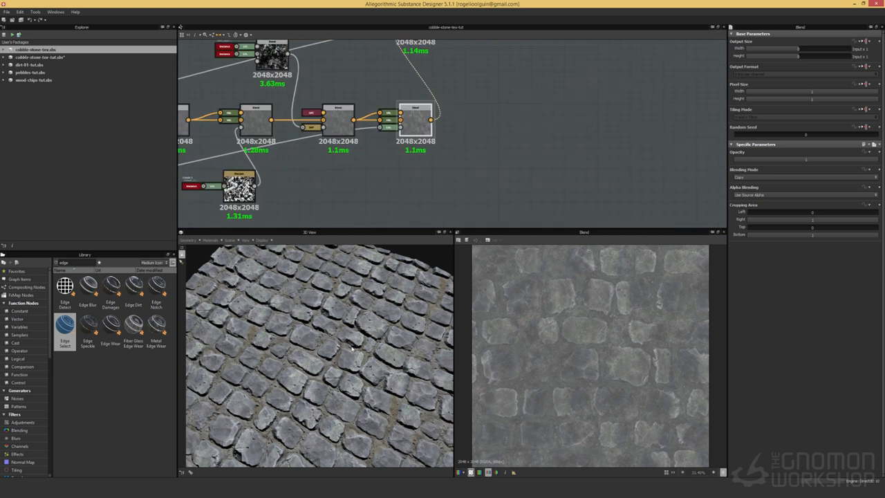
pyautogui.scroll(-3, 373, 285)
pyautogui.scroll(3, 290, 386)
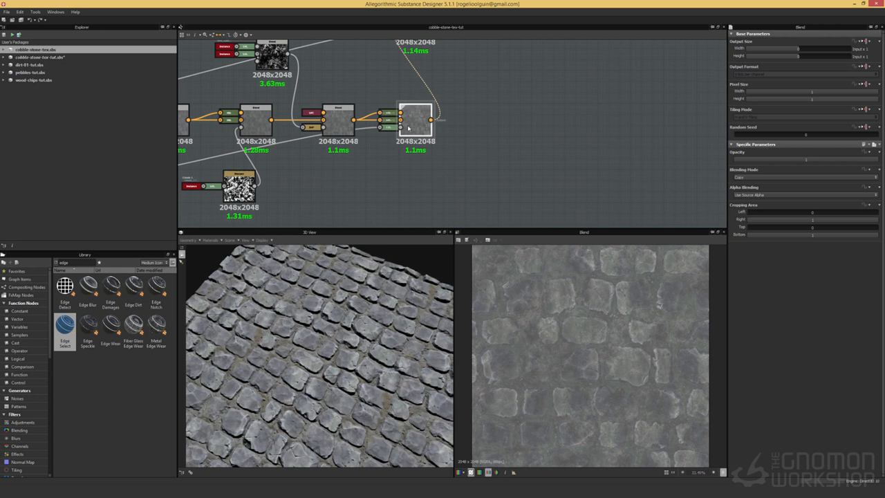
# Add another Blend after the last one, transfer the outgoing link to its output, and connect the previous Blend to its background and foreground.
pyautogui.scroll(2, 412, 117)
pyautogui.scroll(2, 384, 104)
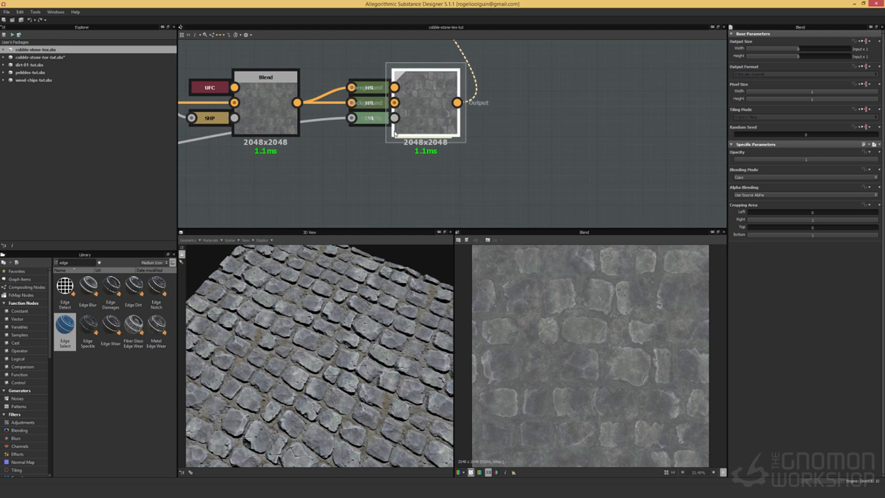
pyautogui.rightClick(463, 148)
pyautogui.moveTo(491, 153)
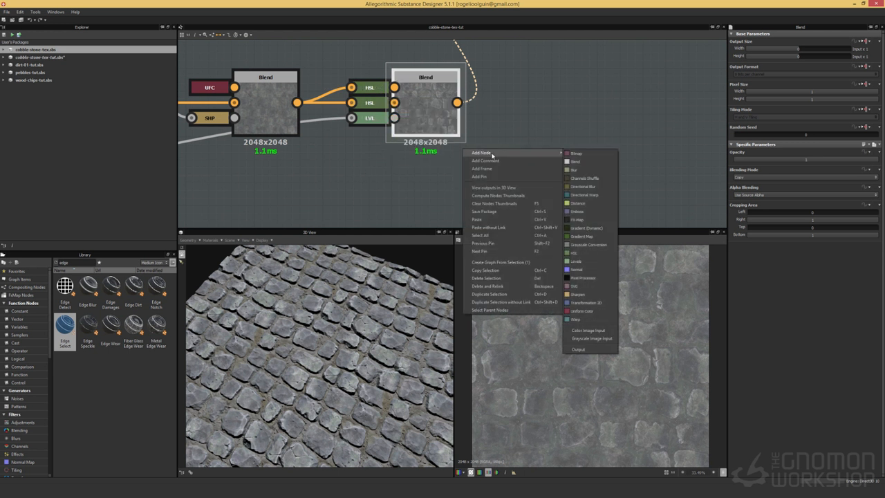
pyautogui.click(578, 163)
pyautogui.moveTo(475, 127); pyautogui.dragTo(541, 128)
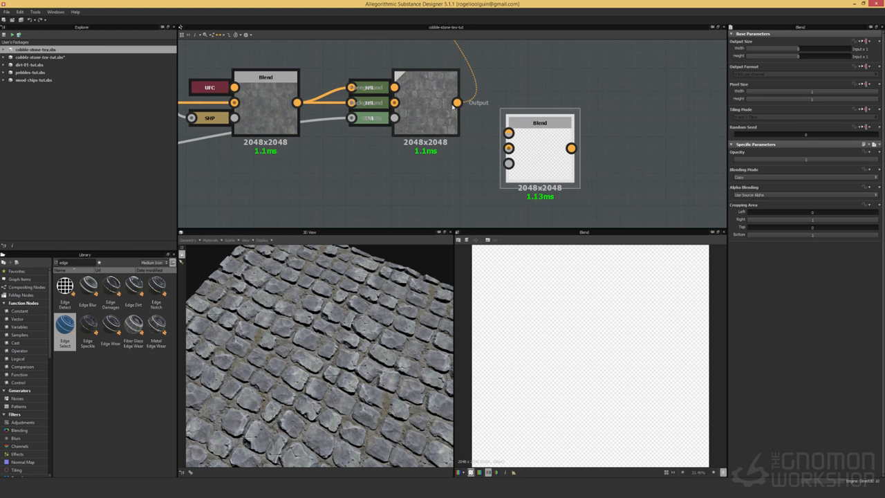
pyautogui.keyDown('shift'); pyautogui.moveTo(457, 103); pyautogui.dragTo(561, 143); pyautogui.keyUp('shift')
pyautogui.moveTo(456, 103); pyautogui.dragTo(556, 108)
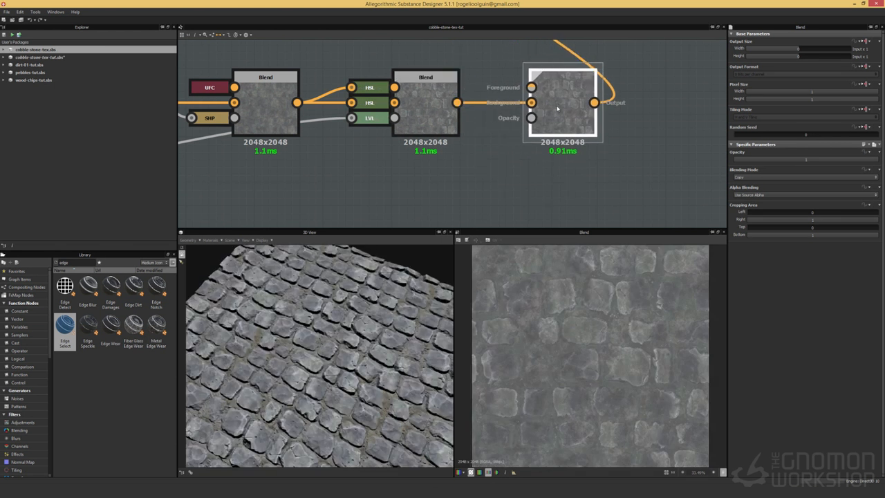
pyautogui.moveTo(460, 102); pyautogui.dragTo(531, 87)
# Compare the Edge Select and Edge Blur masks in the 2D preview, including close up.
pyautogui.scroll(-5, 367, 214)
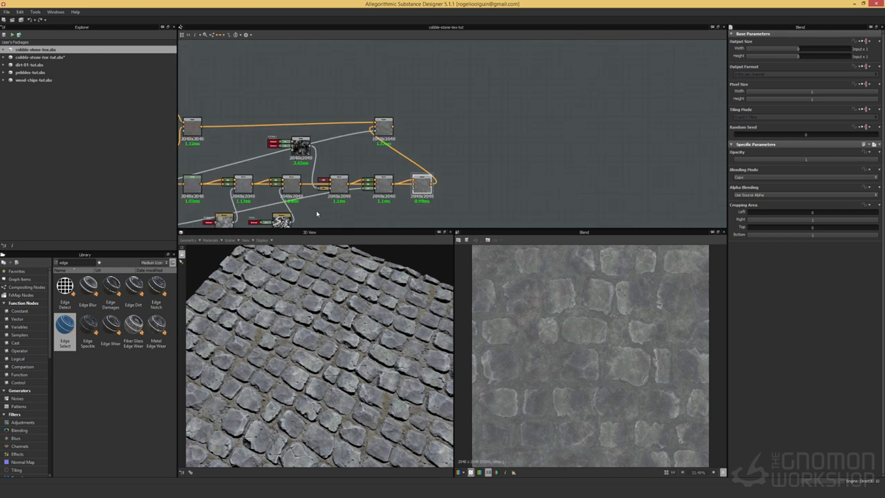
pyautogui.moveTo(327, 168); pyautogui.dragTo(476, 53, button='middle')
pyautogui.doubleClick(300, 147)
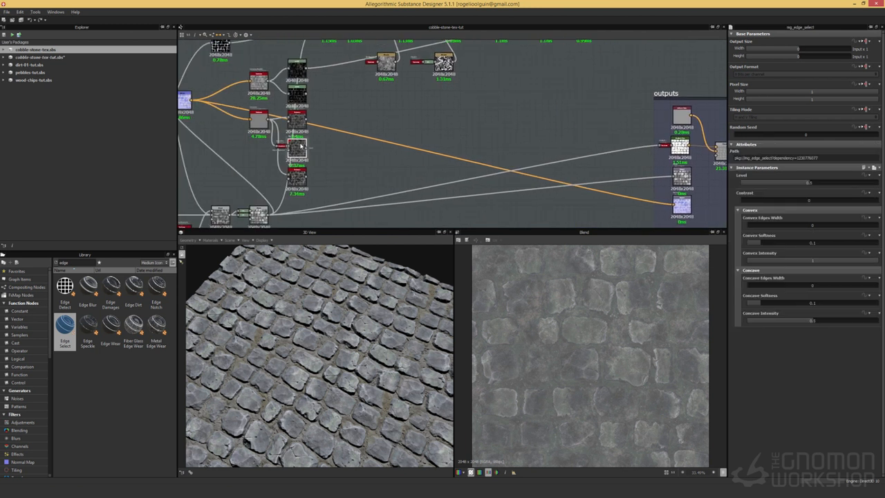
pyautogui.click(299, 129)
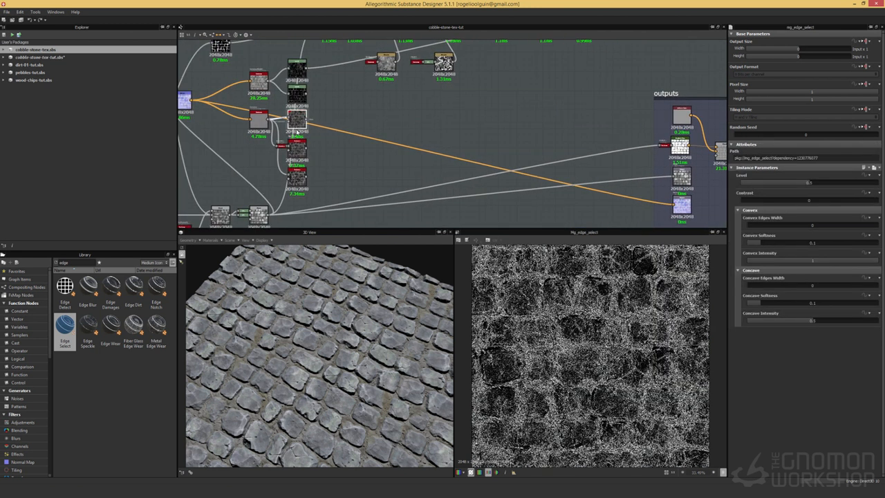
pyautogui.scroll(10, 549, 370)
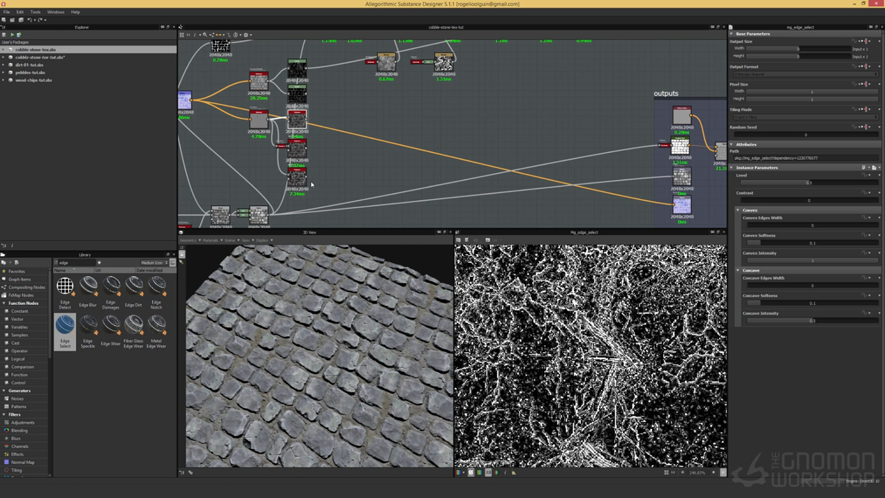
pyautogui.doubleClick(299, 177)
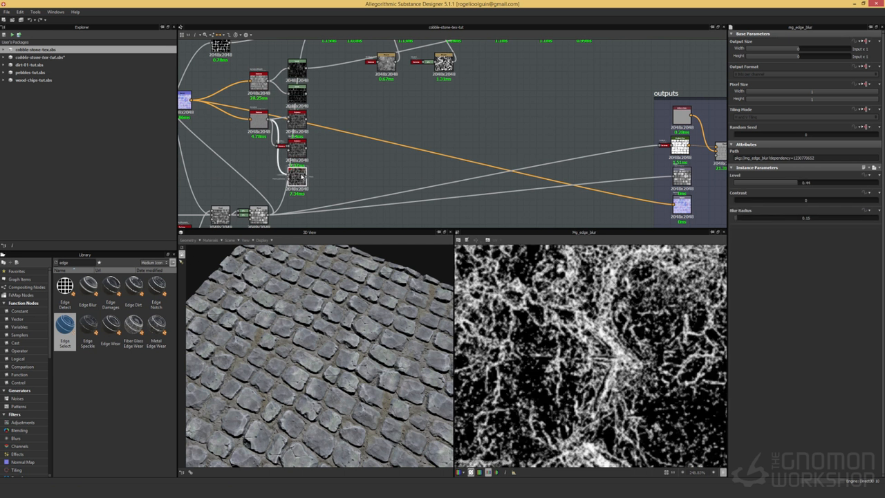
pyautogui.scroll(-3, 309, 179)
pyautogui.scroll(3, 309, 179)
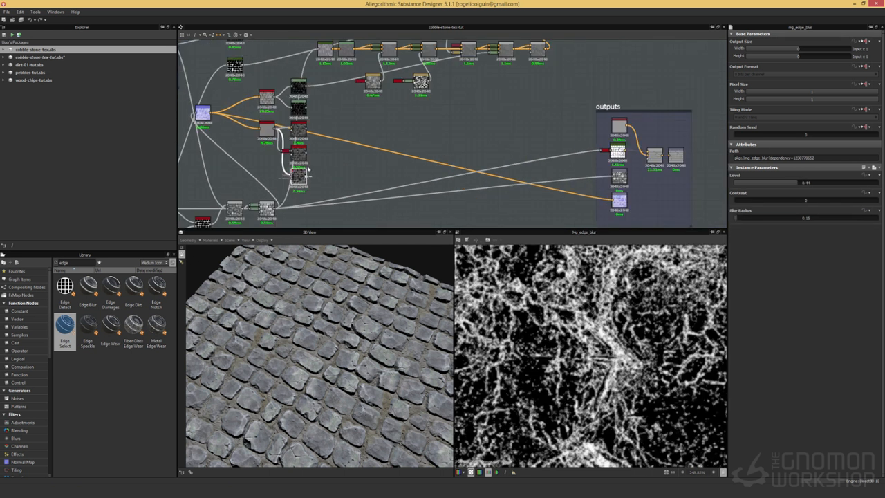
# Connect the uppermost Edge Select node's output to the opacity input of the last Blend in the base colour chain.
pyautogui.click(297, 127)
pyautogui.doubleClick(296, 123)
pyautogui.moveTo(309, 118); pyautogui.dragTo(558, 143)
pyautogui.scroll(-5, 557, 144)
pyautogui.moveTo(413, 131); pyautogui.dragTo(573, 76)
# Set the last Blend's blending mode to Add (Linear Dodge) and view the edge lines close up on the 3D stones.
pyautogui.click(574, 77)
pyautogui.doubleClick(573, 75)
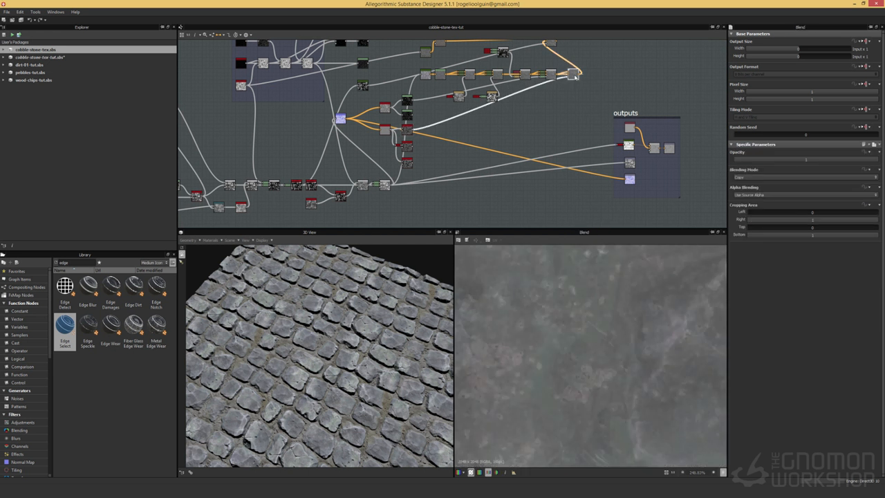
pyautogui.click(754, 179)
pyautogui.click(752, 186)
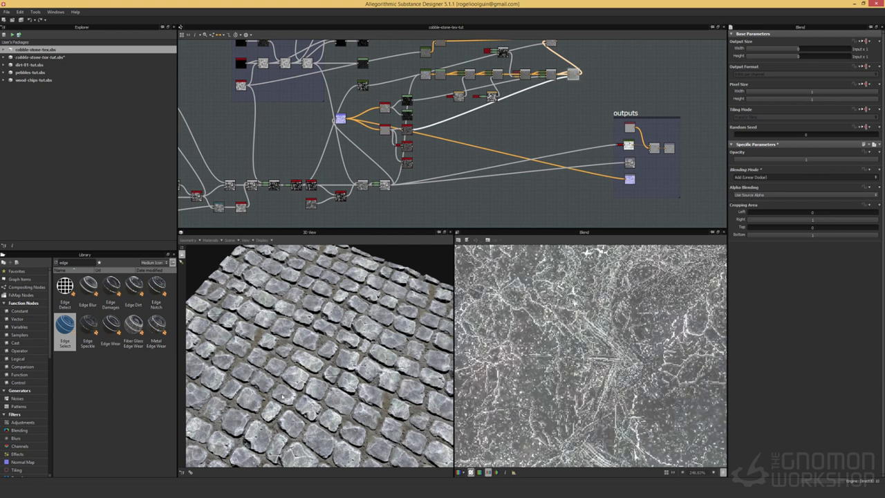
pyautogui.scroll(5, 282, 397)
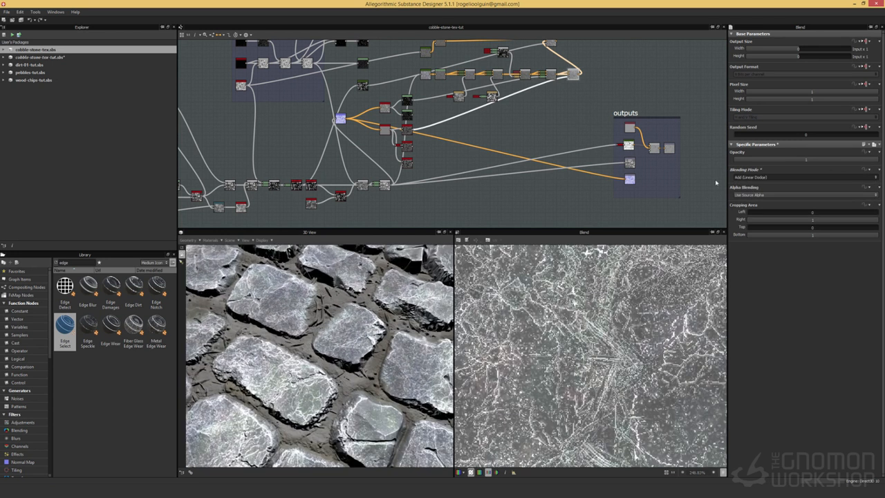
# Insert a Levels node between the Edge Select node and the last Blend's opacity, and strongly lower its output white level.
pyautogui.rightClick(541, 112)
pyautogui.moveTo(556, 116)
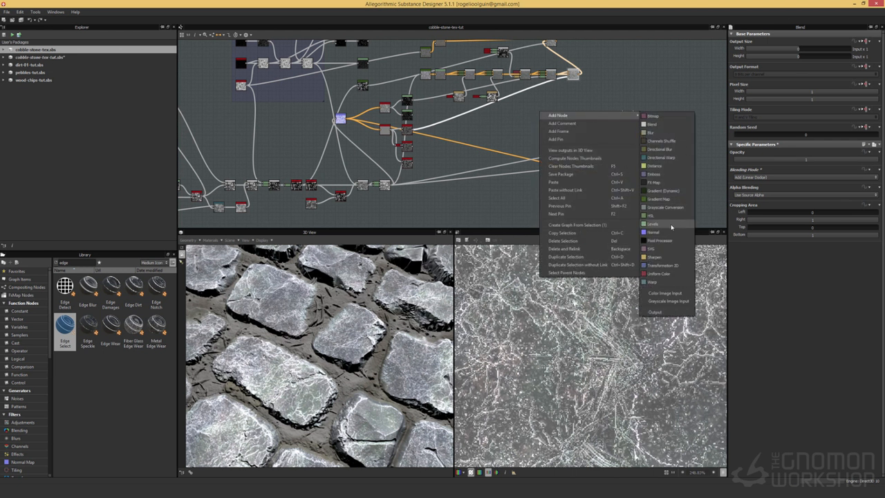
pyautogui.click(670, 227)
pyautogui.moveTo(413, 128); pyautogui.dragTo(554, 95)
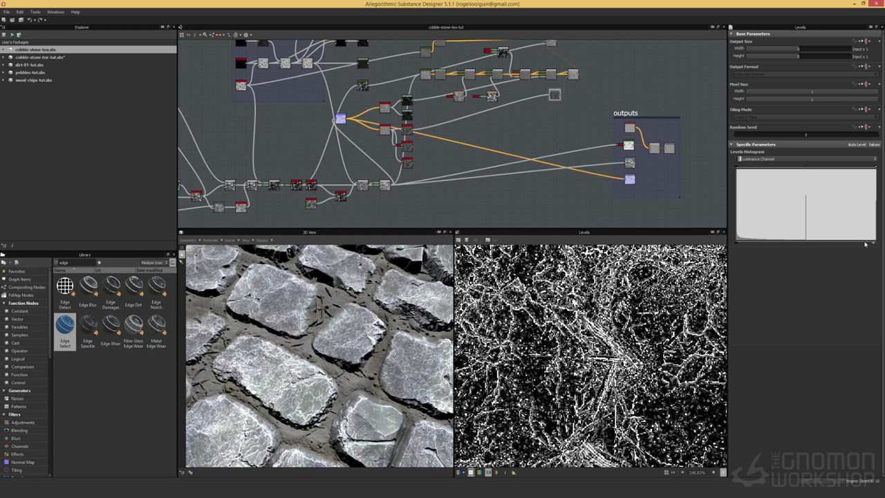
pyautogui.moveTo(874, 245); pyautogui.dragTo(756, 244)
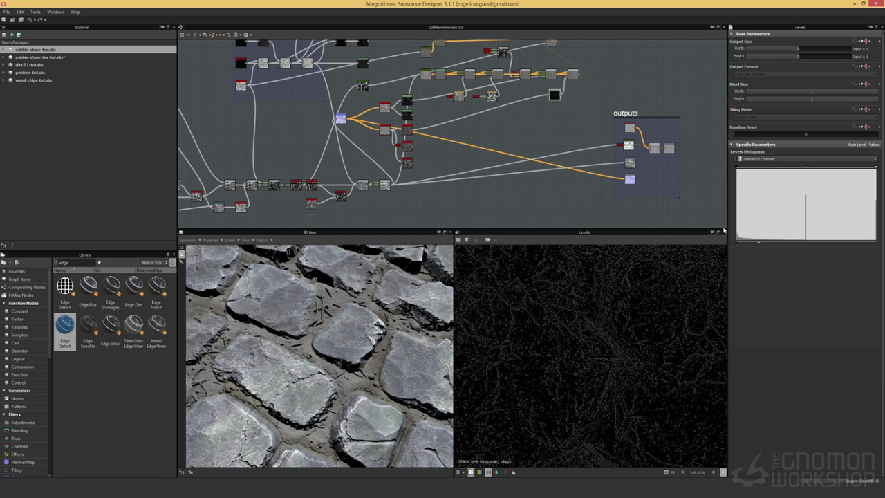
# Examine the softened edge highlights in the last Blend's 2D preview and on the 3D stones.
pyautogui.doubleClick(575, 76)
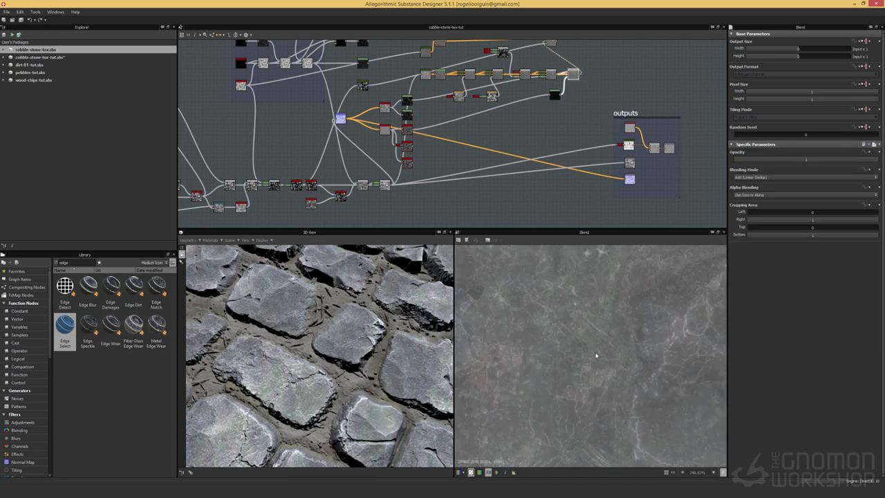
pyautogui.scroll(-5, 617, 364)
pyautogui.scroll(4, 620, 283)
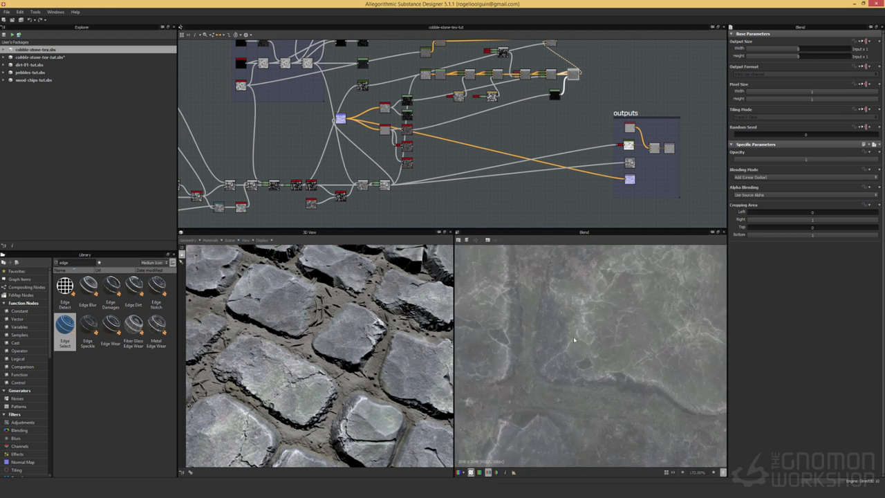
pyautogui.scroll(2, 620, 282)
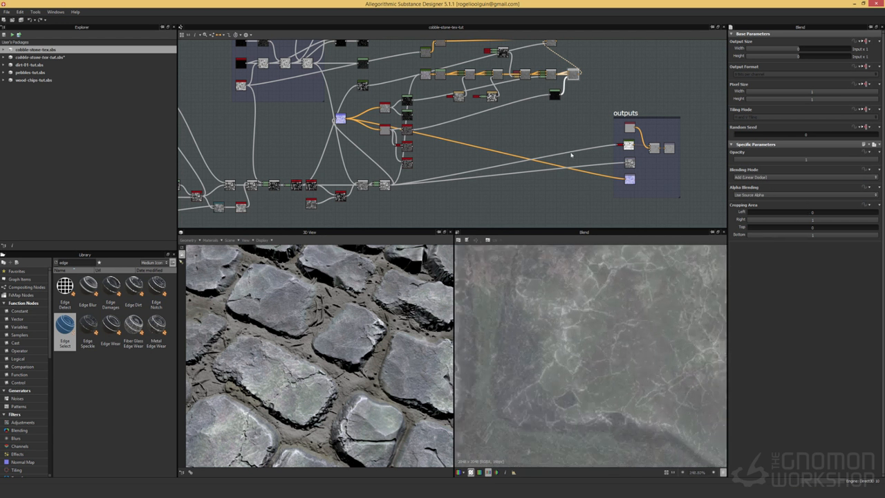
pyautogui.scroll(3, 572, 73)
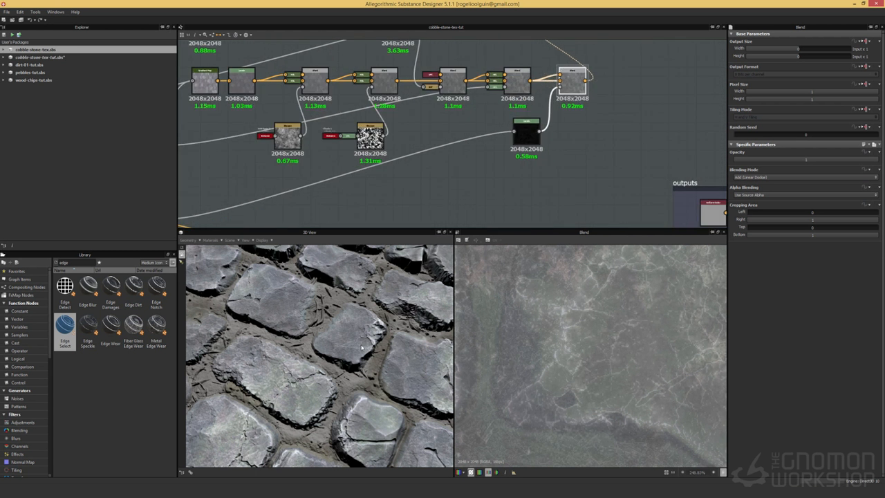
pyautogui.moveTo(361, 348)
pyautogui.mouseDown()
pyautogui.moveTo(373, 358)
pyautogui.moveTo(365, 361)
pyautogui.mouseUp()
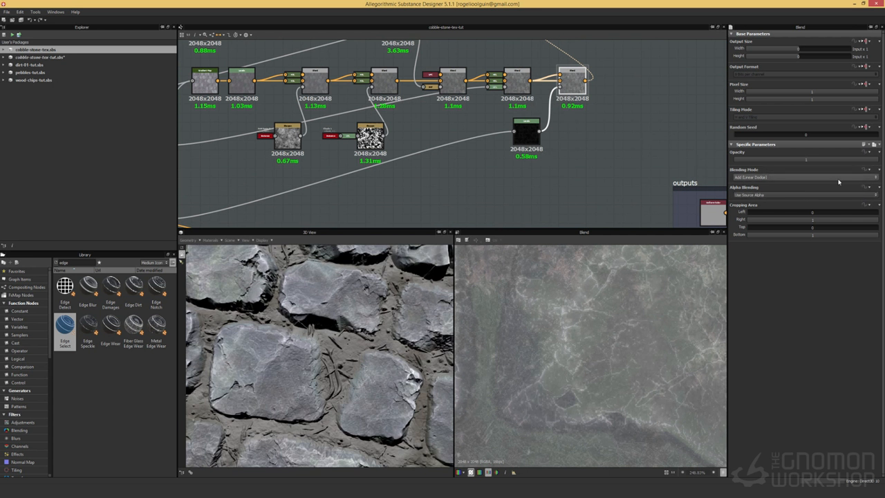
# Lower the edge mask Levels node's output white level slightly further and preview the last Blend again.
pyautogui.doubleClick(525, 131)
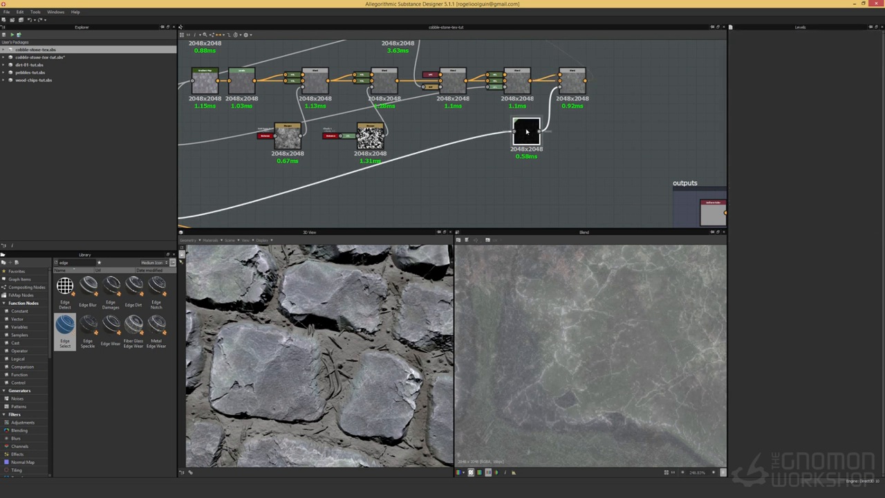
pyautogui.moveTo(756, 201); pyautogui.dragTo(753, 202)
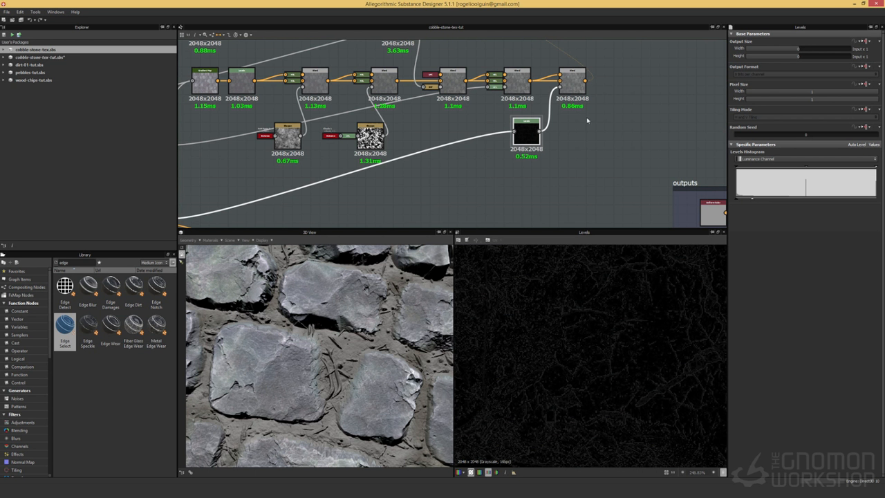
pyautogui.doubleClick(572, 81)
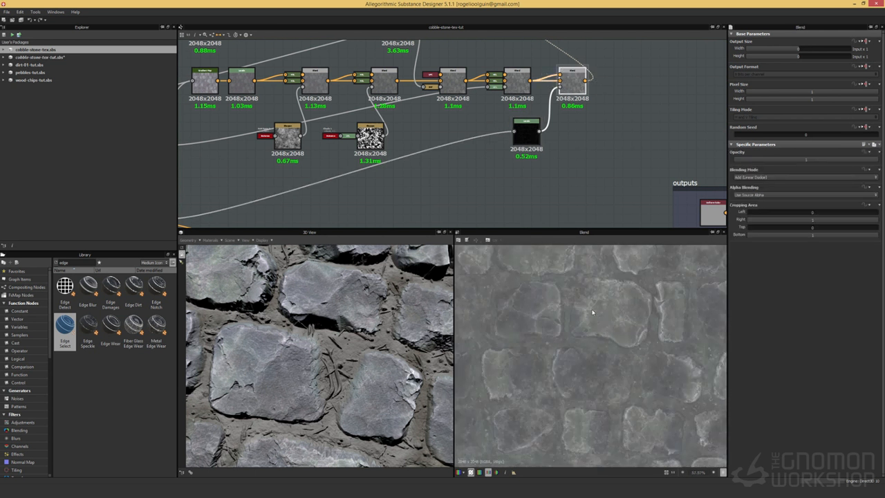
# Inspect the fine edge lines across the Blend texture at several magnifications and on the 3D cobblestones, close up and from further away.
pyautogui.scroll(-3, 593, 312)
pyautogui.scroll(6, 594, 305)
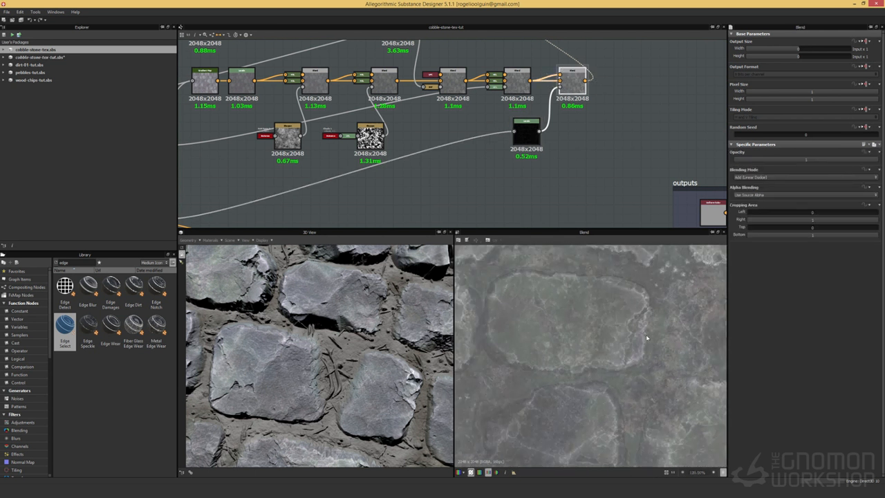
pyautogui.scroll(4, 647, 338)
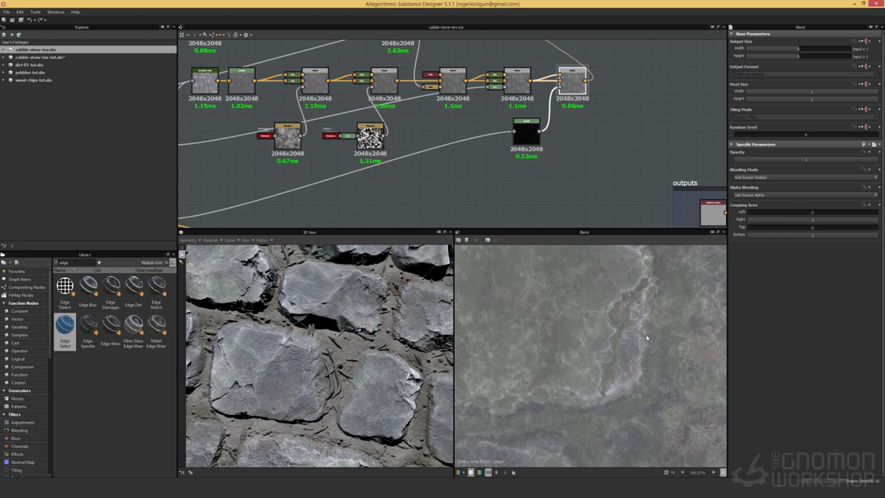
pyautogui.scroll(-5, 647, 338)
pyautogui.scroll(-2, 663, 401)
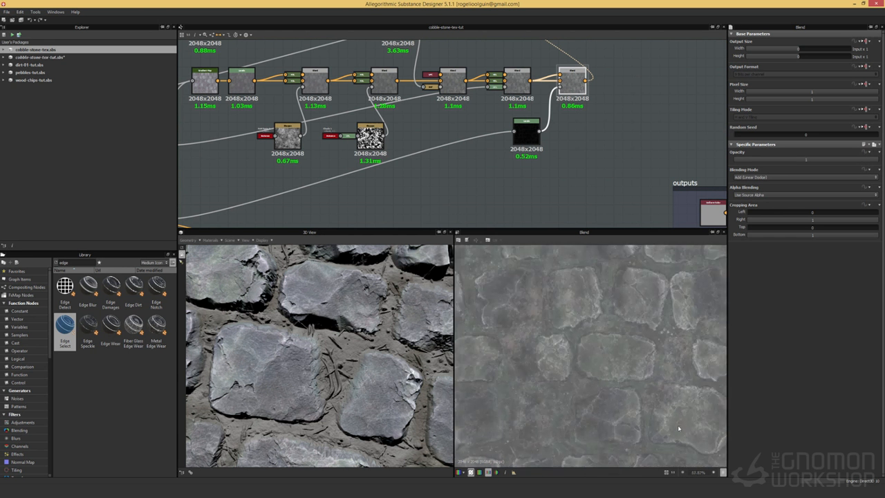
pyautogui.scroll(5, 677, 425)
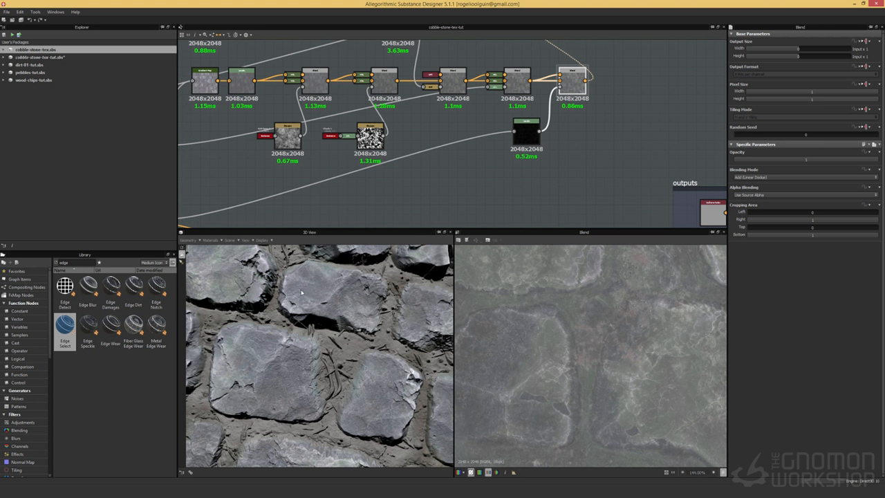
pyautogui.moveTo(301, 292)
pyautogui.mouseDown()
pyautogui.moveTo(324, 284)
pyautogui.moveTo(304, 282)
pyautogui.mouseUp()
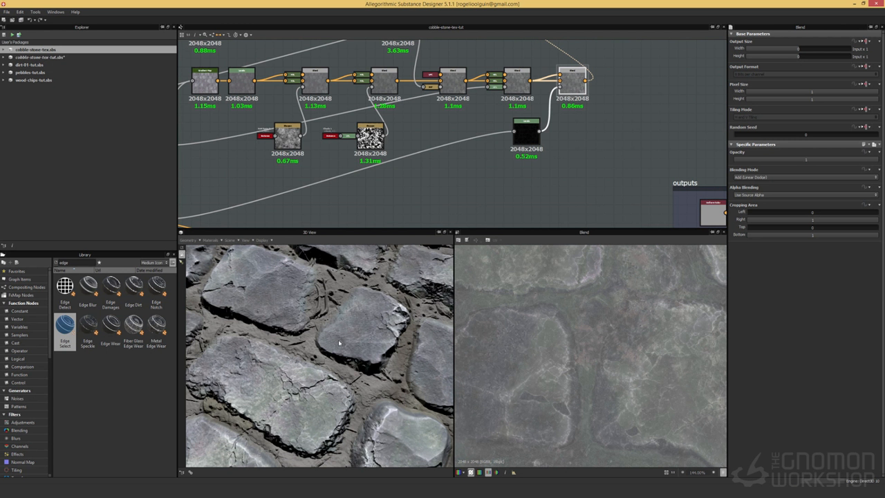
pyautogui.scroll(-4, 341, 347)
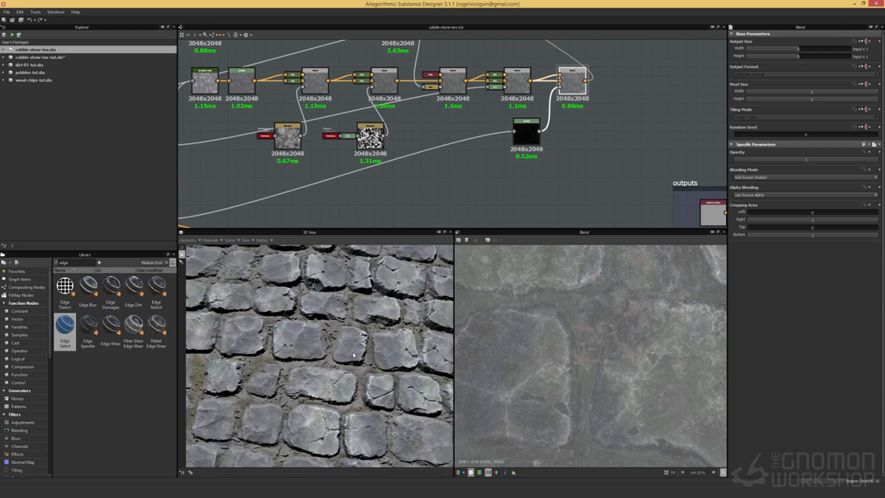
# Make room beside the edge mask's Levels node, add a Blend node after it, and connect the Levels output to its background.
pyautogui.click(525, 133)
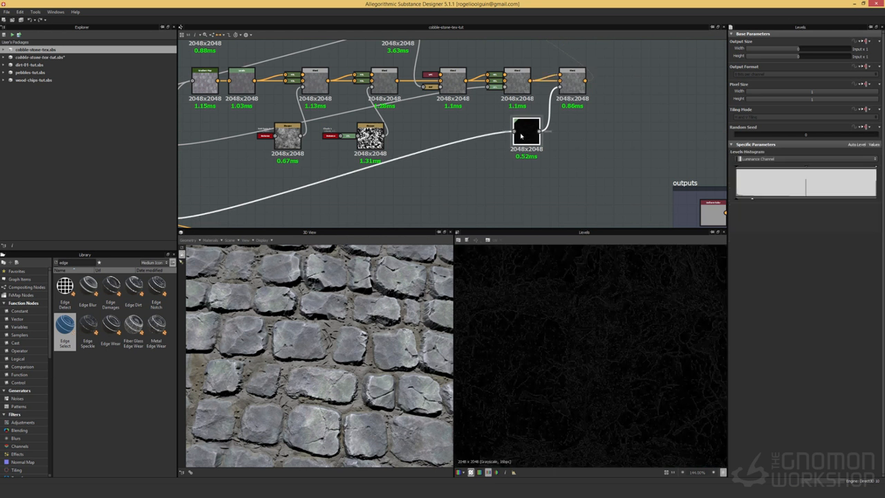
pyautogui.moveTo(526, 133); pyautogui.dragTo(489, 135)
pyautogui.rightClick(510, 188)
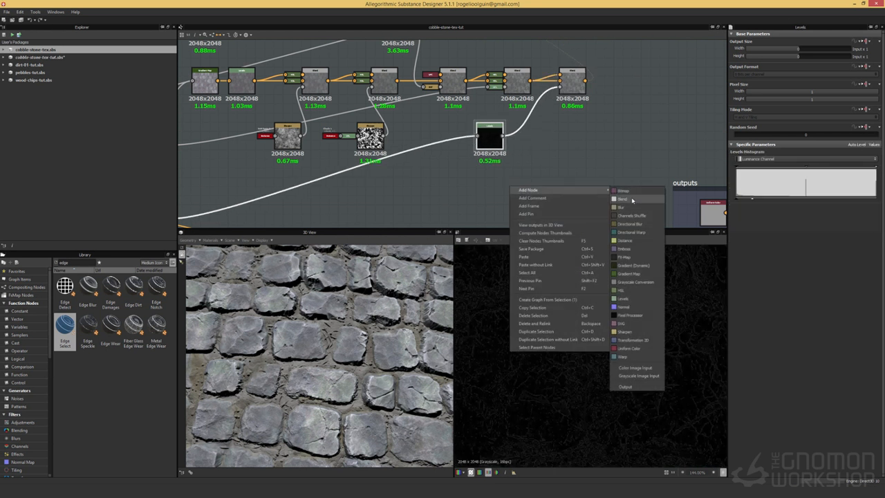
pyautogui.click(636, 199)
pyautogui.moveTo(509, 179); pyautogui.dragTo(527, 167)
pyautogui.moveTo(502, 135); pyautogui.dragTo(534, 156)
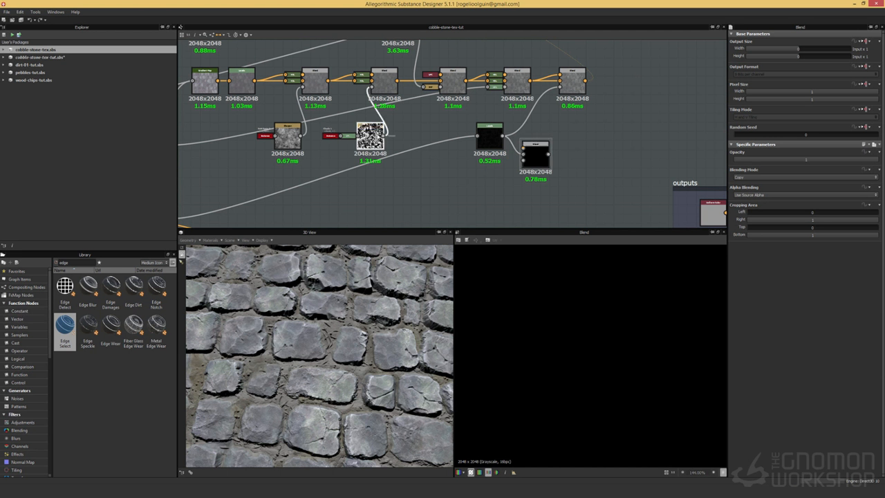
# Connect the black-and-white grunge Sharpen node to the new Blend's foreground and set its blending mode to Multiply.
pyautogui.doubleClick(370, 136)
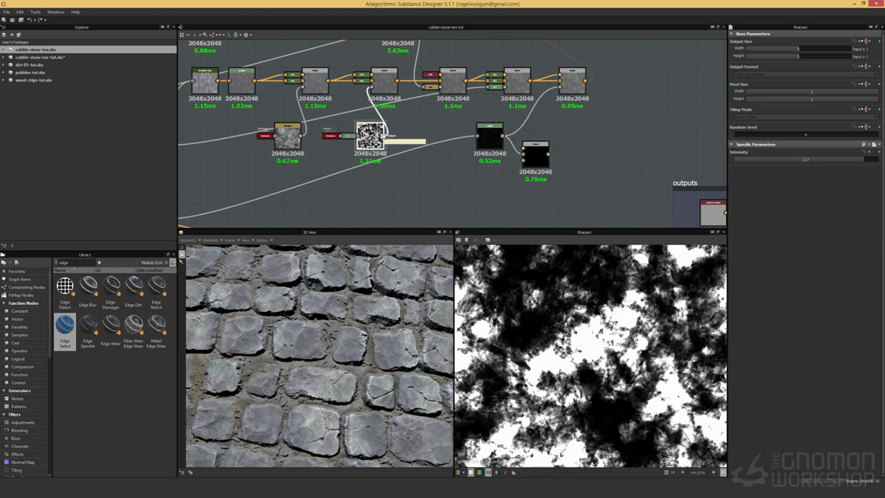
pyautogui.moveTo(393, 135); pyautogui.dragTo(523, 148)
pyautogui.click(537, 161)
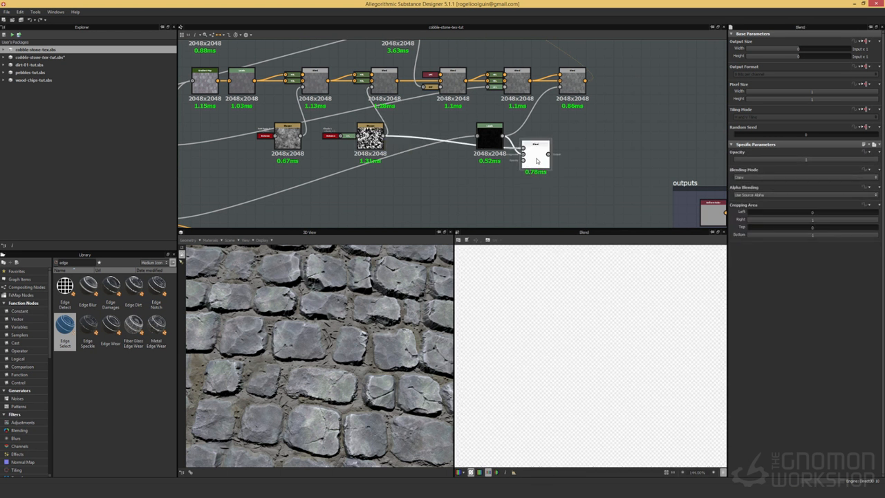
pyautogui.click(749, 177)
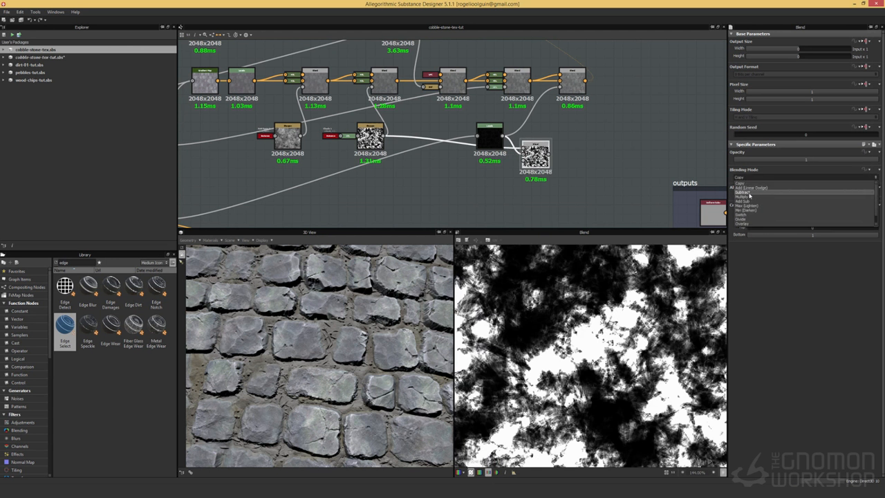
pyautogui.click(746, 196)
# Connect the multiplied mask to the last colour Blend's opacity and raise the edge mask Levels node's output white level.
pyautogui.moveTo(548, 96); pyautogui.dragTo(559, 87)
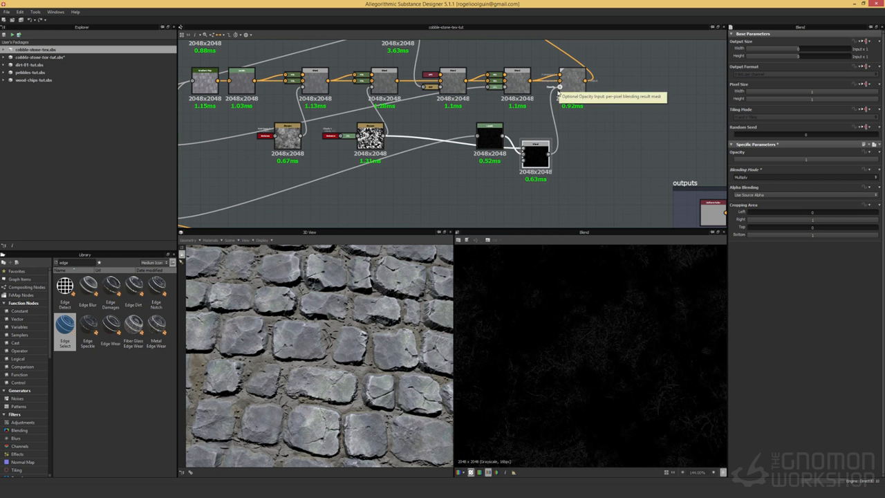
pyautogui.click(488, 136)
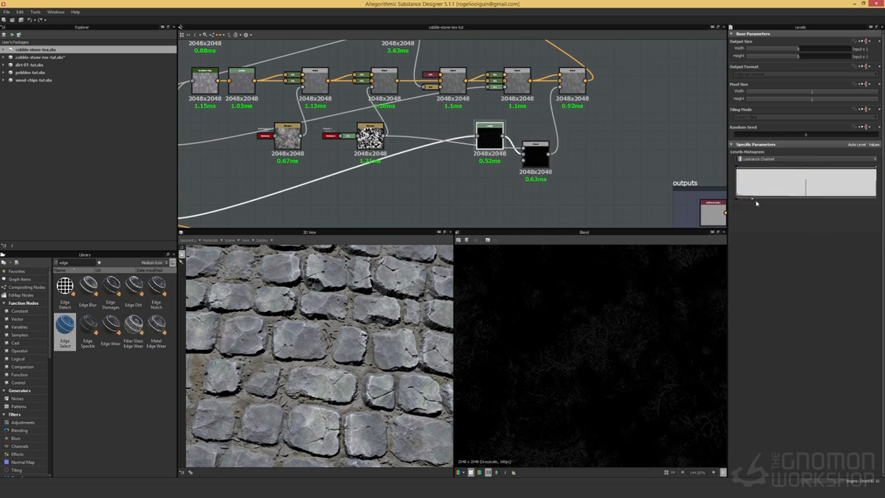
pyautogui.moveTo(751, 200); pyautogui.dragTo(782, 202)
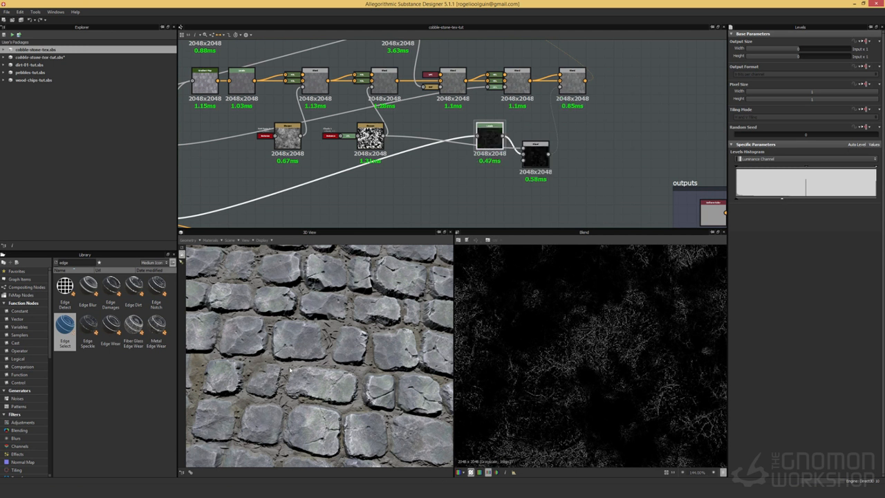
# Check the edge highlights on the 3D cobblestones and lower the edge mask Levels node's output white level.
pyautogui.scroll(-3, 289, 372)
pyautogui.scroll(3, 299, 378)
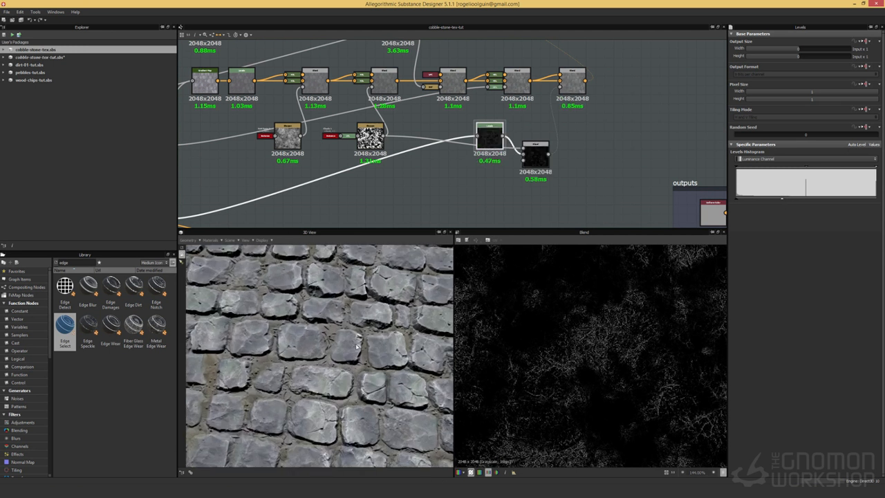
pyautogui.scroll(5, 356, 345)
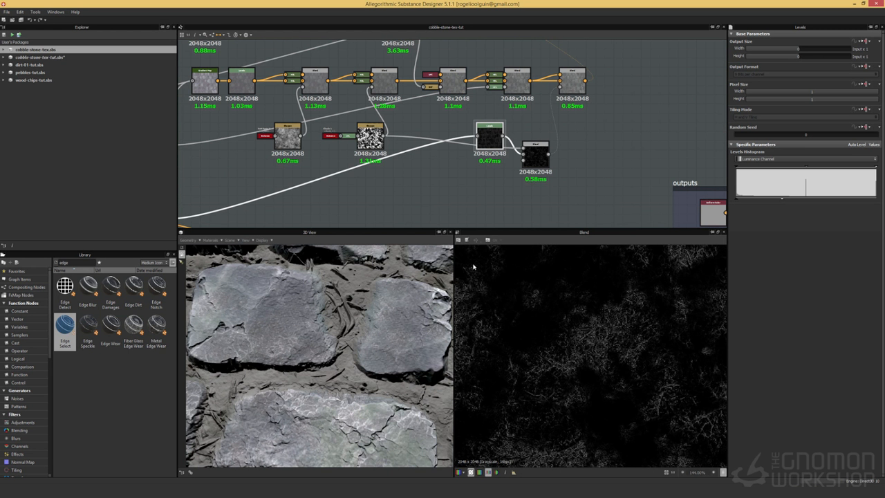
pyautogui.moveTo(780, 201); pyautogui.dragTo(762, 201)
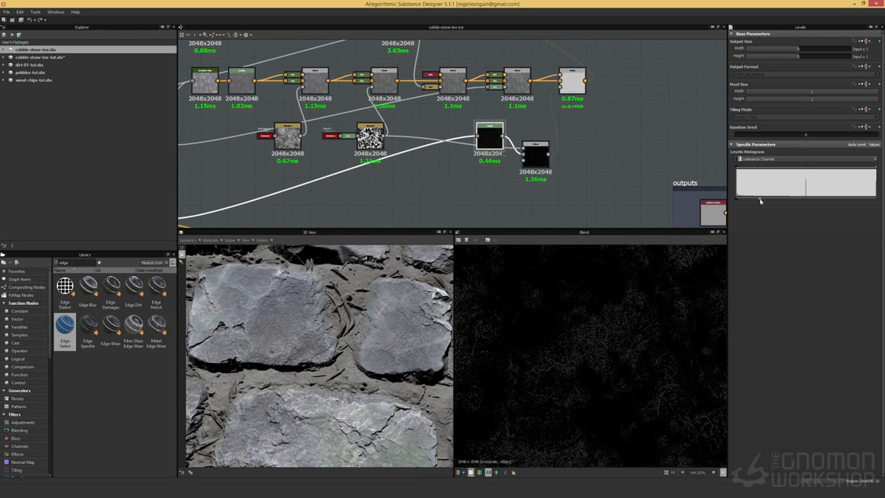
# Inspect the softened edge mask as a whole and its highlights on the 3D cobblestones from several distances and angles.
pyautogui.scroll(-4, 569, 302)
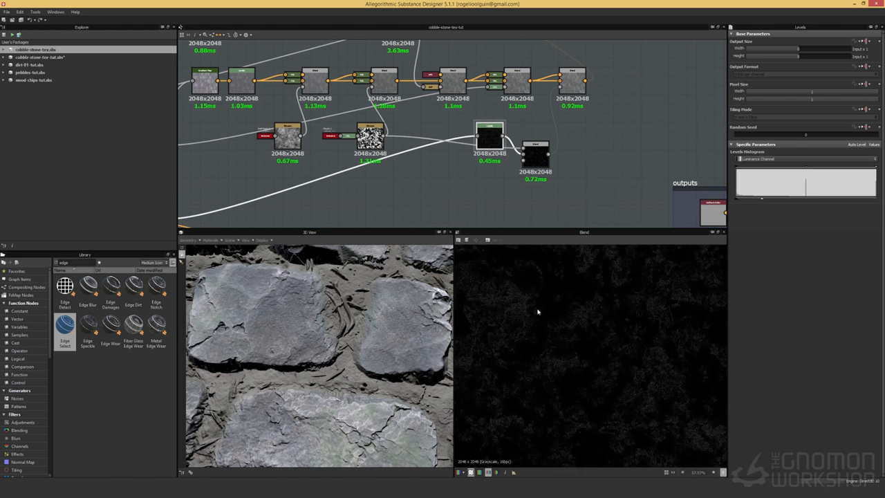
pyautogui.scroll(-6, 269, 334)
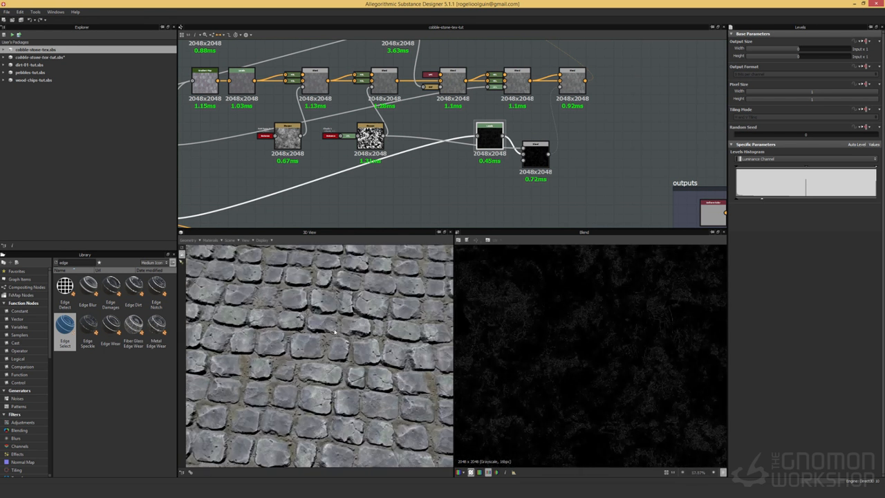
pyautogui.moveTo(362, 328)
pyautogui.mouseDown()
pyautogui.moveTo(413, 327)
pyautogui.moveTo(204, 444)
pyautogui.moveTo(295, 463)
pyautogui.moveTo(304, 334)
pyautogui.moveTo(317, 378)
pyautogui.mouseUp()
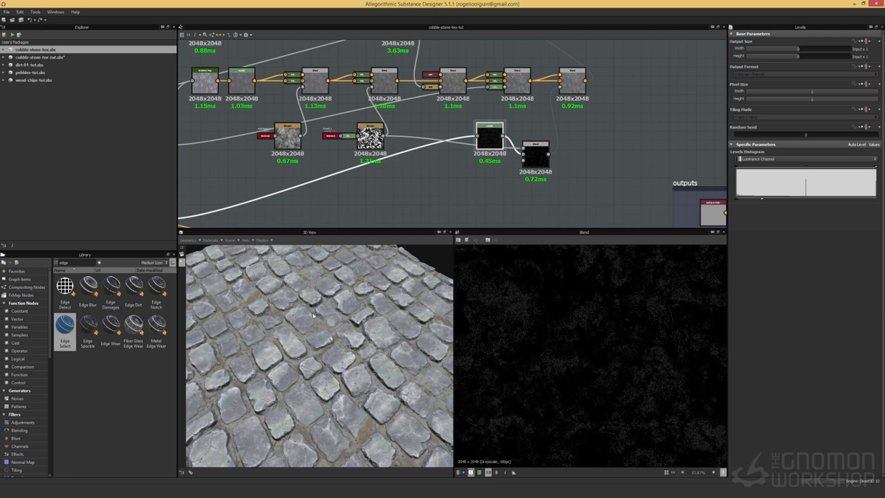
pyautogui.scroll(2, 315, 318)
pyautogui.scroll(1, 315, 321)
pyautogui.moveTo(318, 321); pyautogui.dragTo(325, 312)
pyautogui.scroll(2, 325, 312)
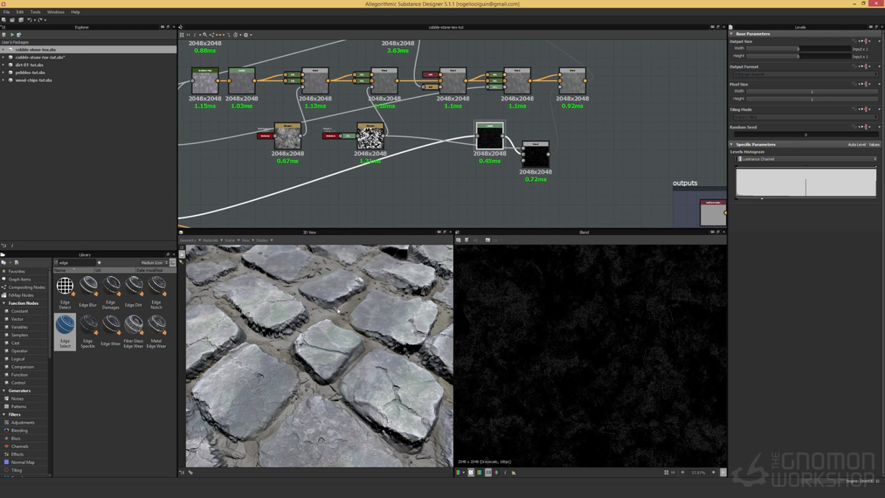
# Dock the edge mask Levels node to its multiplying Blend and place the pair just below the main colour chain.
pyautogui.click(570, 87)
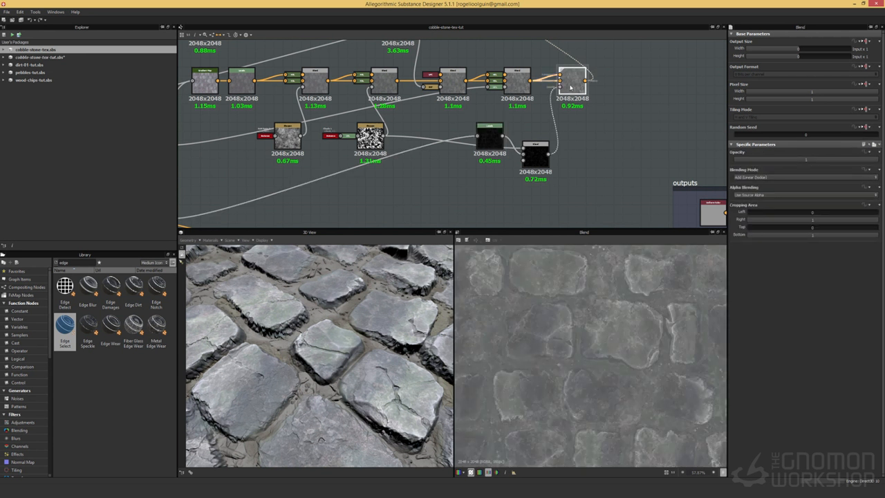
pyautogui.rightClick(564, 116)
pyautogui.click(543, 155)
pyautogui.click(490, 137)
pyautogui.press('d')
pyautogui.moveTo(533, 154); pyautogui.dragTo(524, 135)
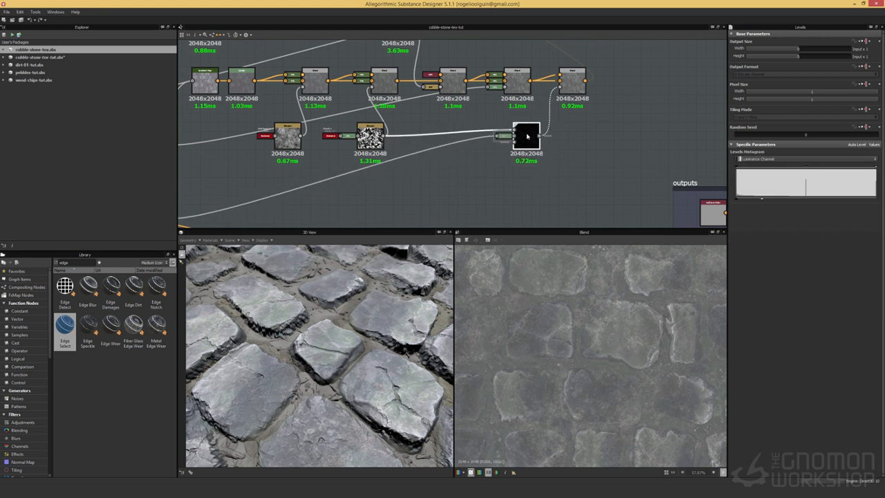
# Add a Blend node at the end of the colour chain, feed the last Blend into its foreground and background, and set it to Multiply.
pyautogui.click(572, 82)
pyautogui.rightClick(591, 126)
pyautogui.moveTo(664, 132)
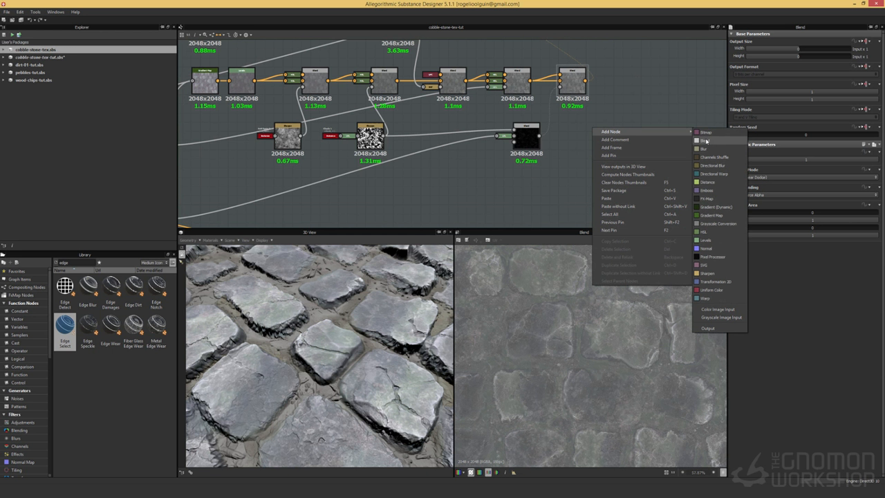
pyautogui.click(705, 141)
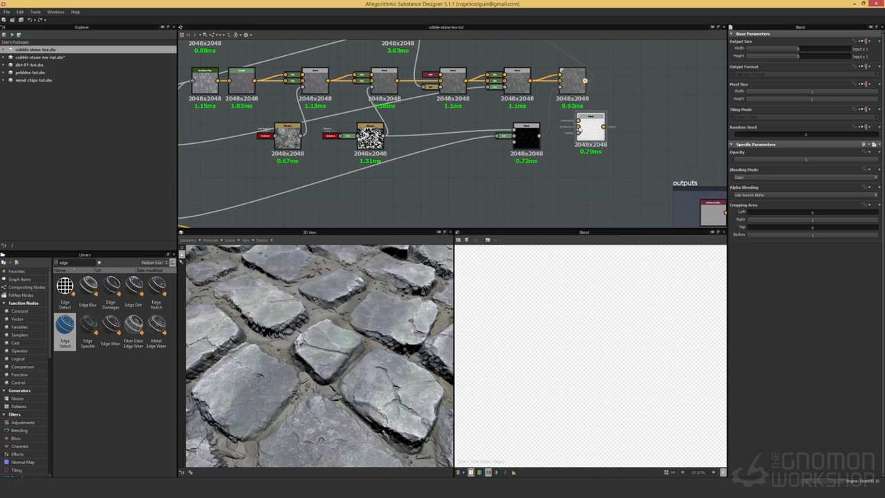
pyautogui.moveTo(579, 130); pyautogui.dragTo(578, 127)
pyautogui.moveTo(586, 82)
pyautogui.keyDown('shift'); pyautogui.mouseDown()
pyautogui.moveTo(603, 126)
pyautogui.moveTo(585, 84)
pyautogui.mouseUp(); pyautogui.keyUp('shift')
pyautogui.moveTo(590, 136); pyautogui.dragTo(628, 90)
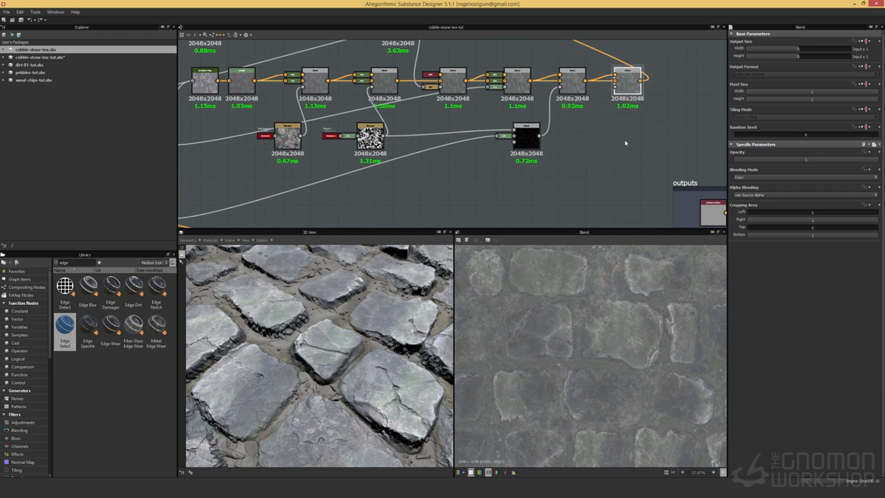
pyautogui.click(751, 177)
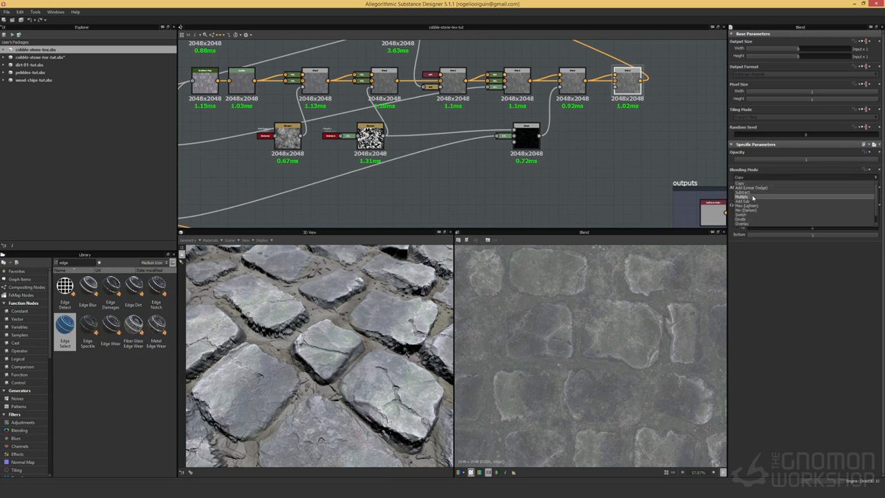
pyautogui.click(753, 198)
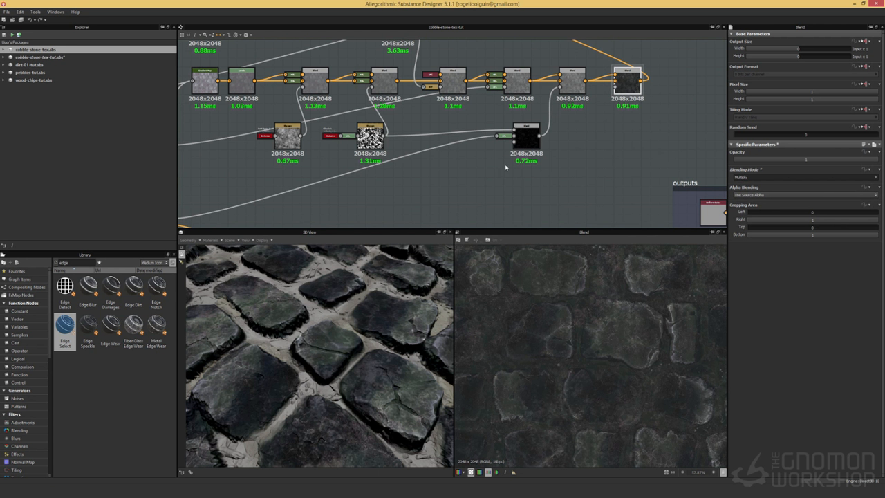
# Try the output of the node beneath the joint-mask Levels as the new Blend's opacity mask.
pyautogui.scroll(-4, 524, 166)
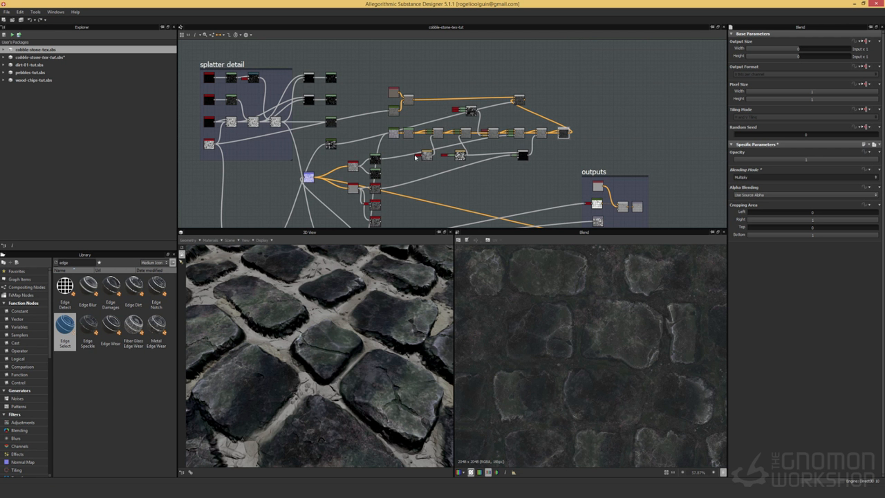
pyautogui.moveTo(377, 199); pyautogui.dragTo(377, 180, button='middle')
pyautogui.doubleClick(353, 102)
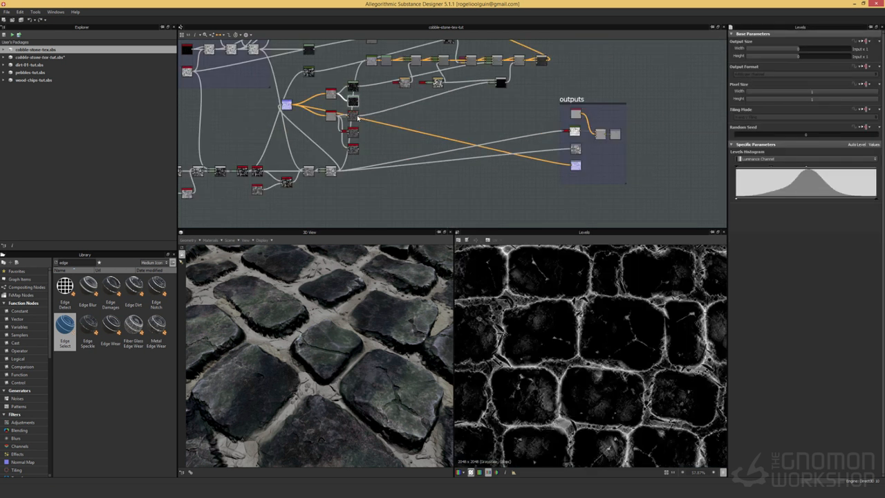
pyautogui.moveTo(360, 118); pyautogui.dragTo(541, 62)
pyautogui.doubleClick(541, 62)
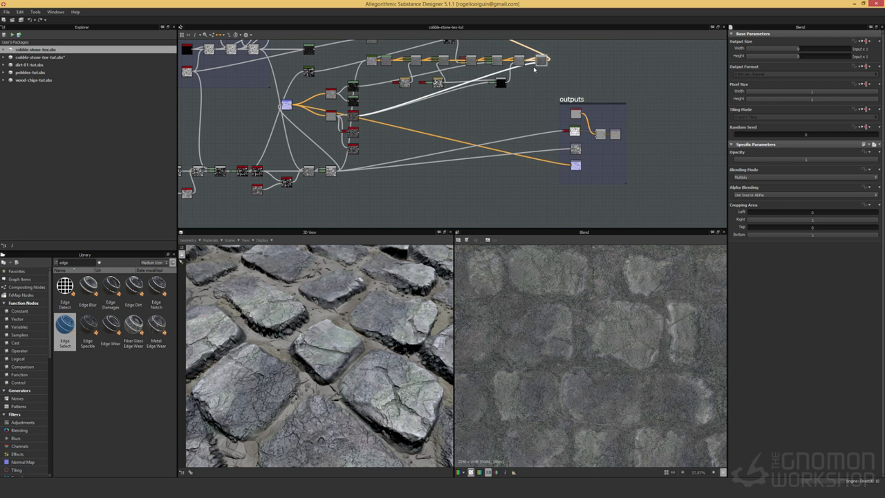
# Connect the Levels mask with white stone joints to the new Blend's opacity and inspect the darkened joints in 2D and 3D.
pyautogui.doubleClick(353, 101)
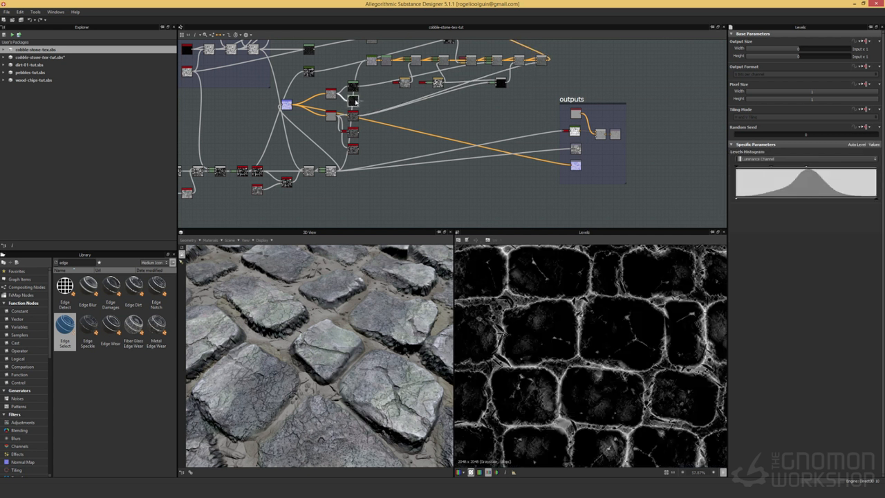
pyautogui.moveTo(359, 100); pyautogui.dragTo(542, 61)
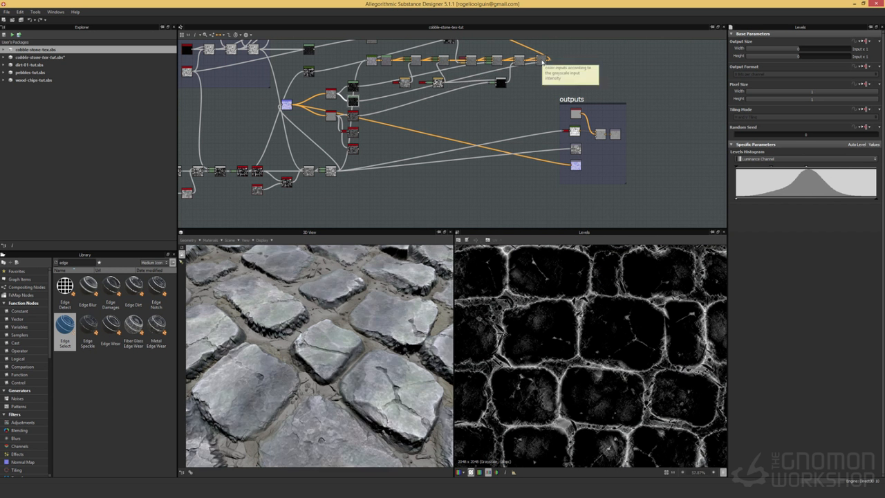
pyautogui.doubleClick(542, 61)
pyautogui.scroll(3, 602, 310)
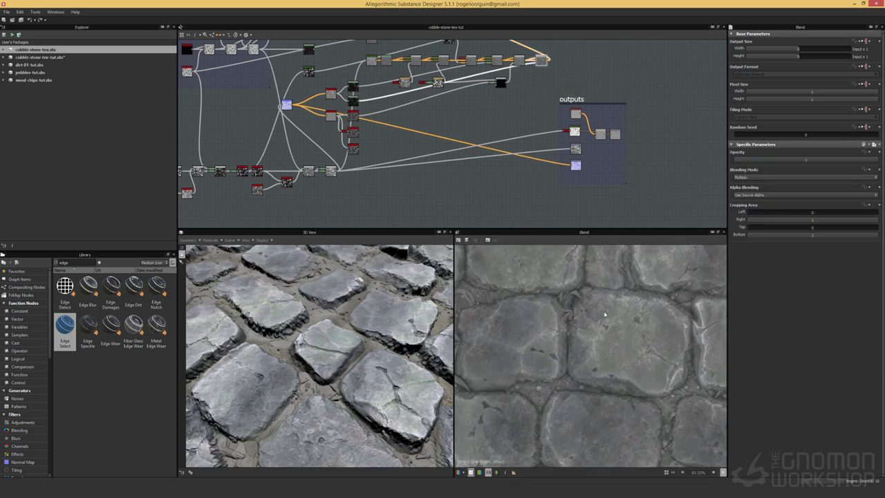
pyautogui.scroll(5, 543, 66)
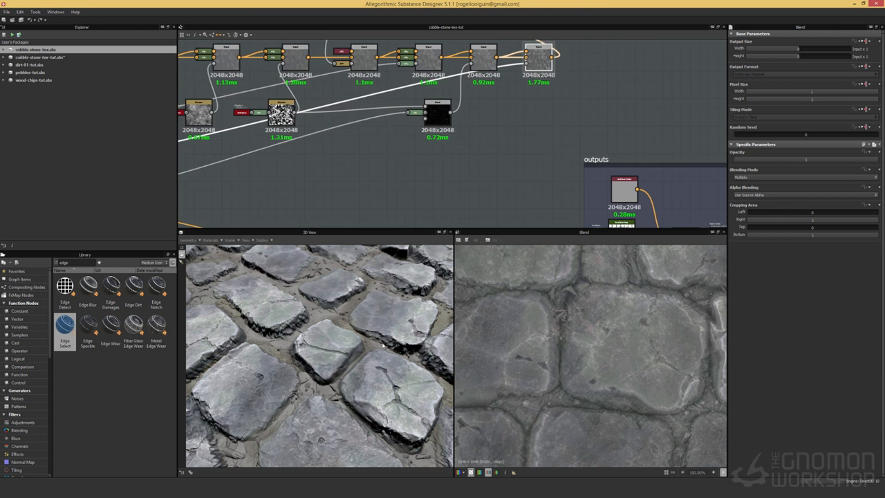
pyautogui.moveTo(390, 357); pyautogui.dragTo(393, 374)
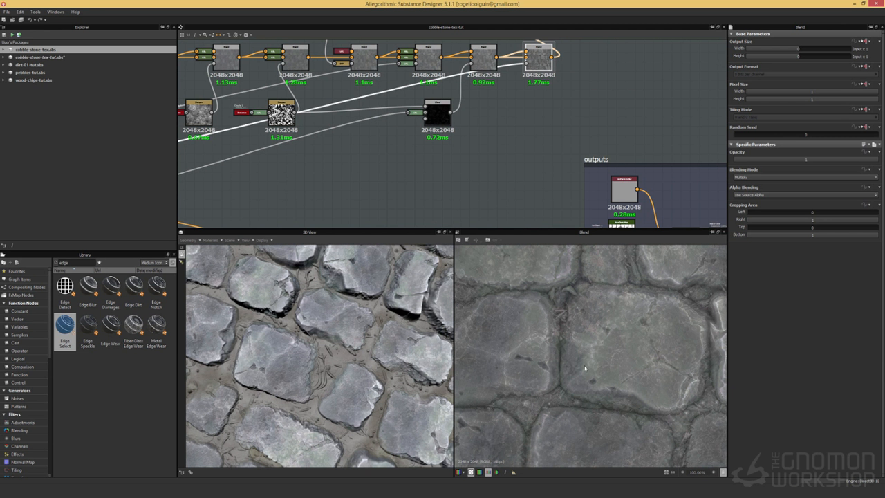
# Move the final Blend node away from the previous one to make room and set its blending mode to Overlay.
pyautogui.moveTo(507, 127); pyautogui.dragTo(462, 185, button='middle')
pyautogui.moveTo(495, 110); pyautogui.dragTo(522, 111)
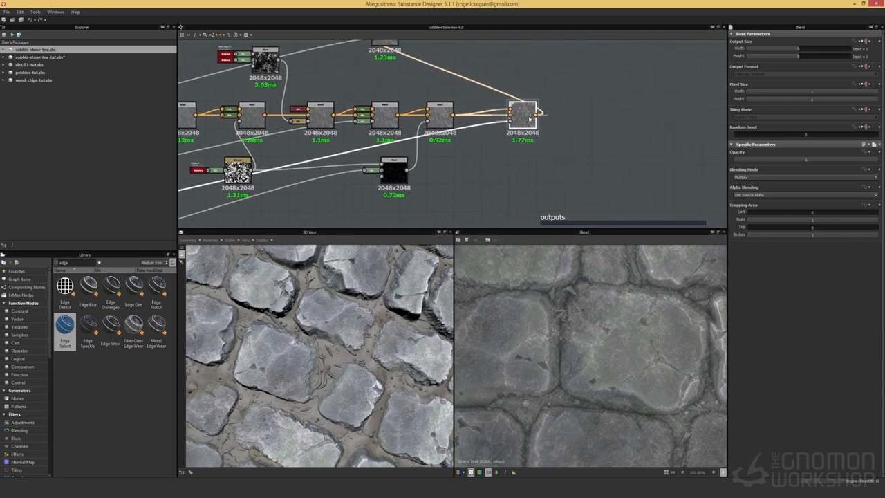
pyautogui.click(680, 163)
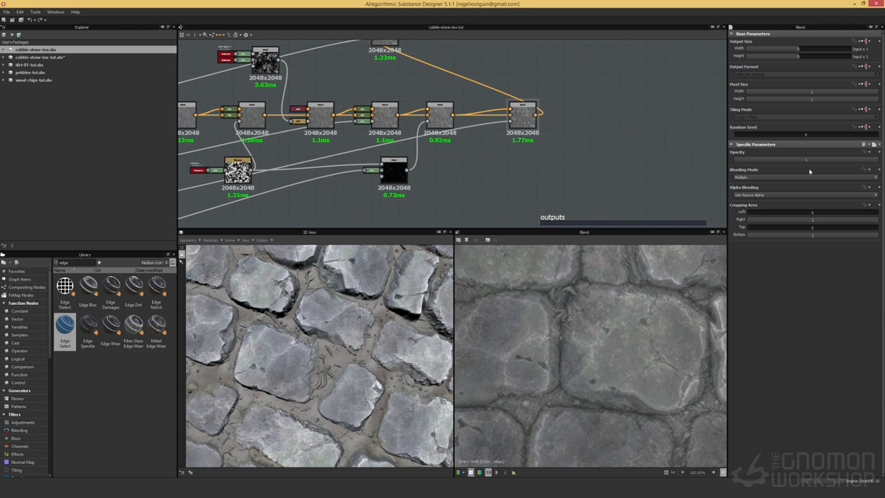
pyautogui.click(805, 177)
pyautogui.click(761, 223)
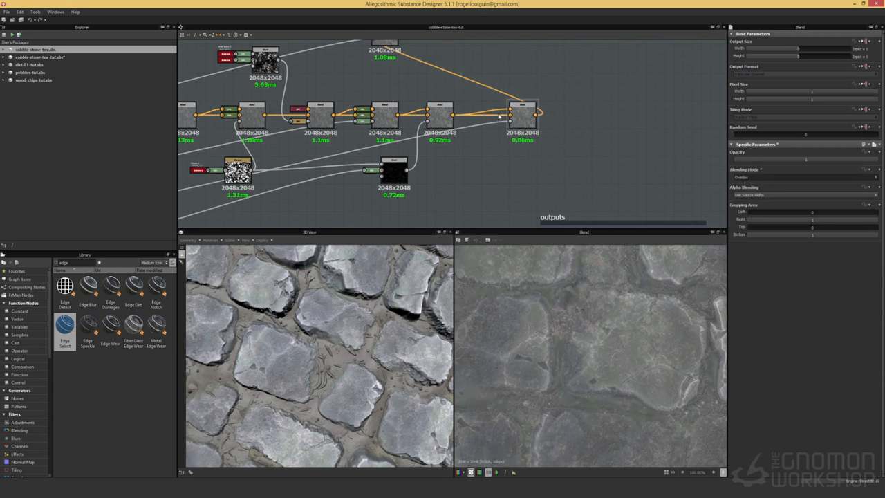
# Add an HSL node between the previous Blend and the final Blend's foreground and dock it to the final Blend.
pyautogui.rightClick(464, 91)
pyautogui.moveTo(477, 93)
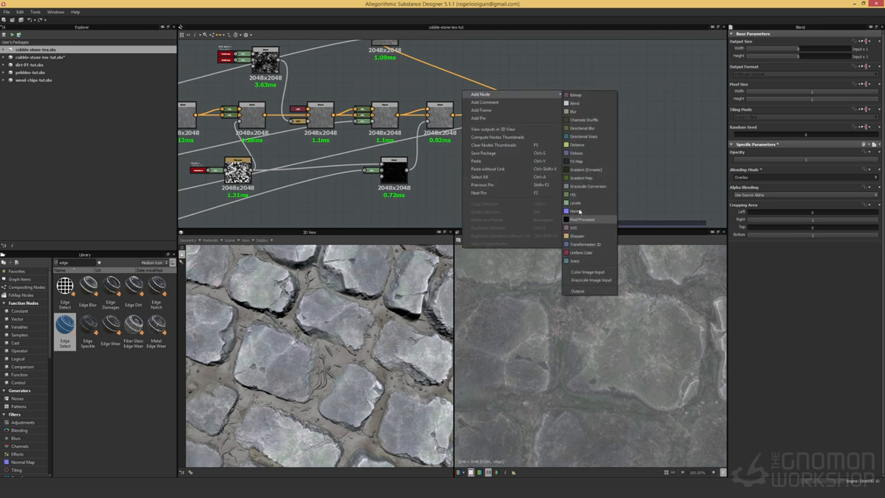
pyautogui.click(580, 199)
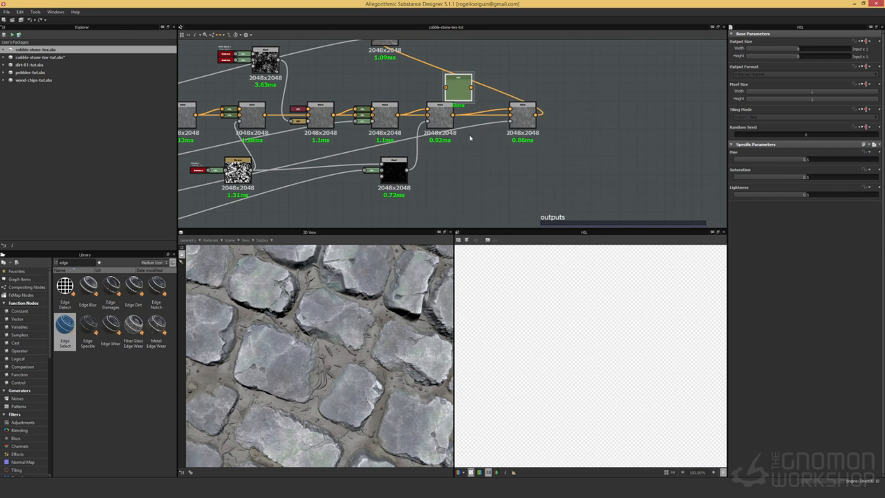
pyautogui.moveTo(471, 88); pyautogui.dragTo(510, 108)
pyautogui.press('d')
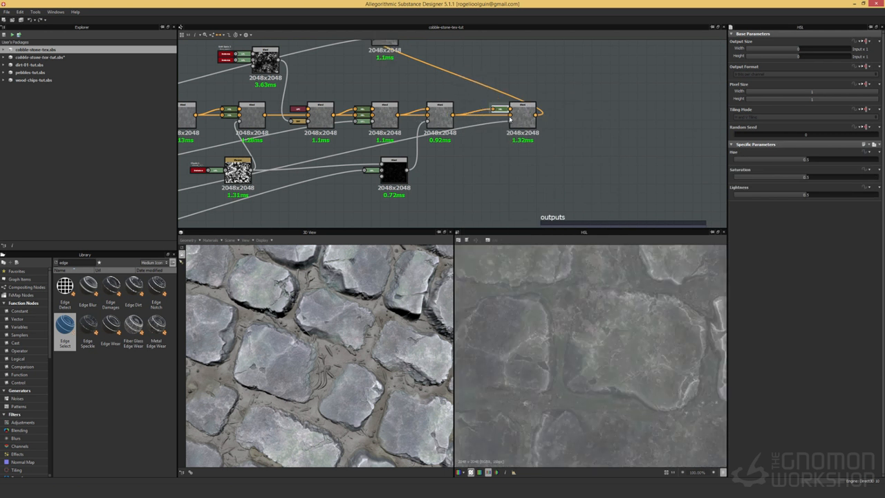
# Set the HSL node's saturation to 0.6 and lightness to 0.45, and preview the final Blend.
pyautogui.moveTo(808, 178)
pyautogui.mouseDown()
pyautogui.moveTo(835, 178)
pyautogui.moveTo(821, 179)
pyautogui.mouseUp()
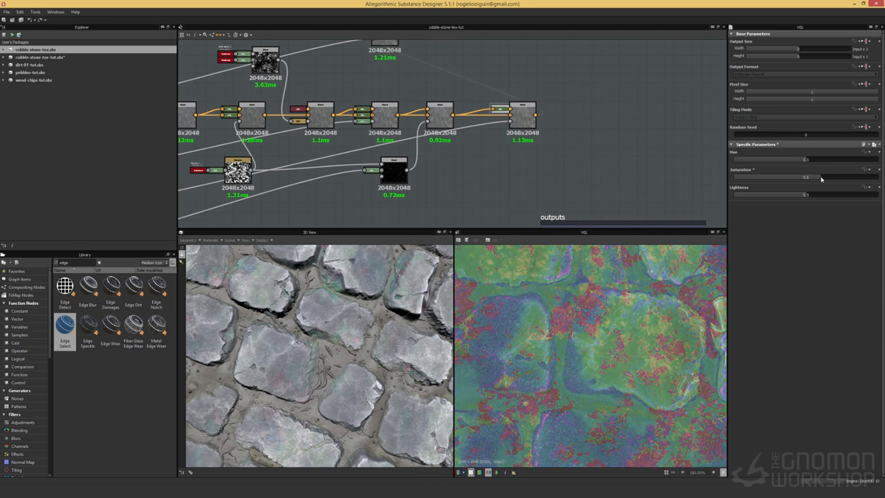
pyautogui.moveTo(805, 196); pyautogui.dragTo(800, 194)
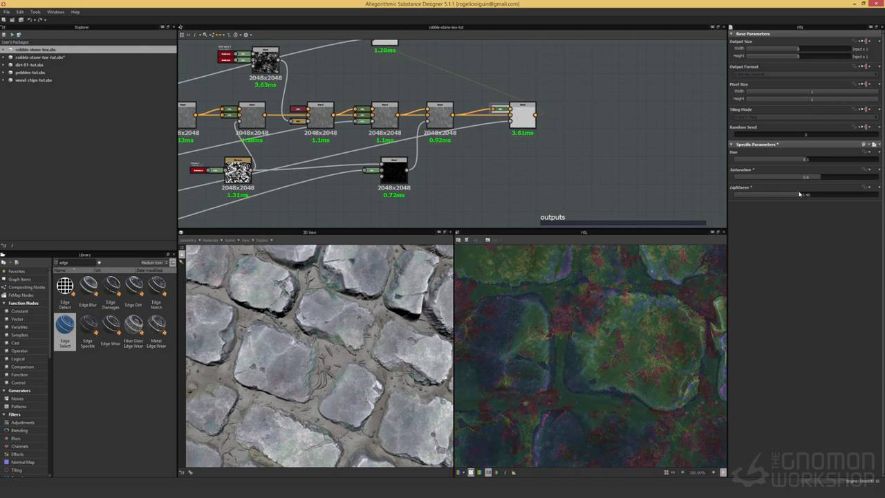
pyautogui.doubleClick(523, 114)
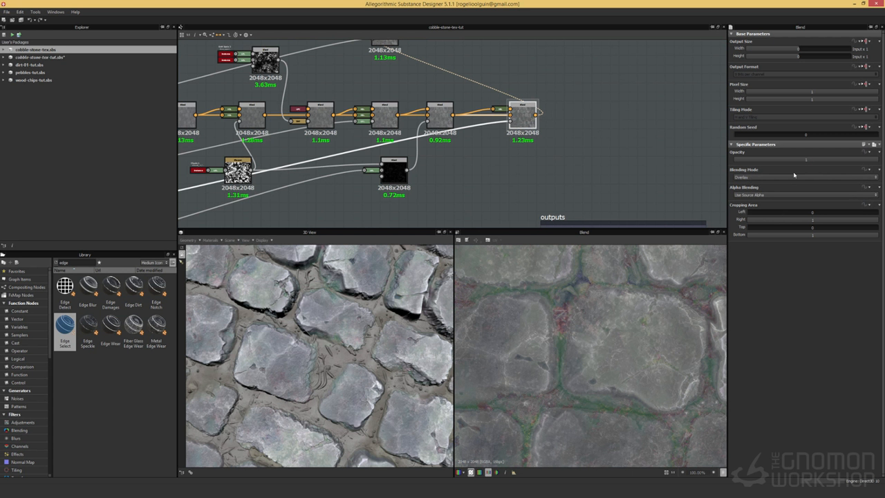
# Set the HSL node's saturation to 0.54 and hue to 0.55, checking the joint colours in the final Blend.
pyautogui.click(499, 109)
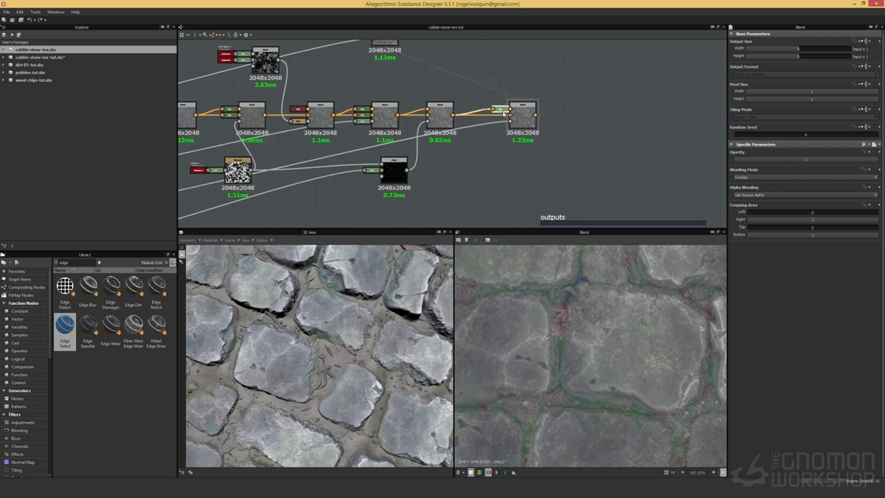
pyautogui.moveTo(814, 179); pyautogui.dragTo(812, 180)
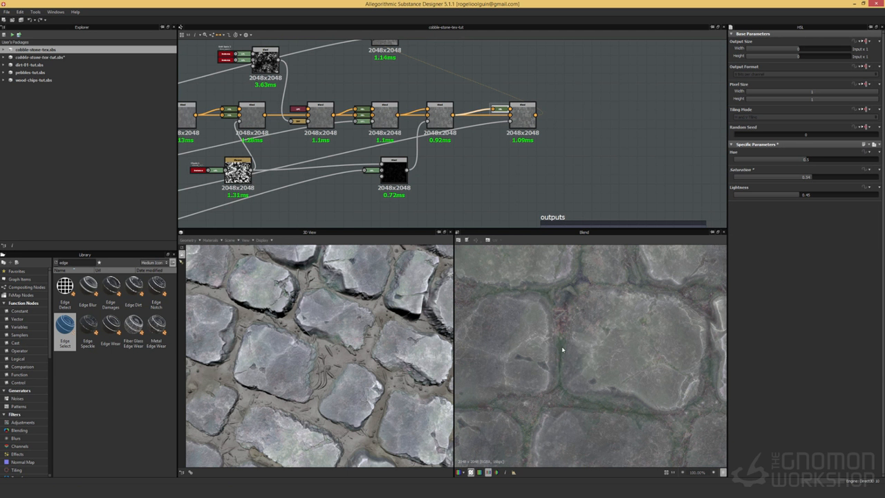
pyautogui.moveTo(805, 160)
pyautogui.mouseDown()
pyautogui.moveTo(827, 160)
pyautogui.moveTo(814, 160)
pyautogui.mouseUp()
pyautogui.scroll(-3, 564, 322)
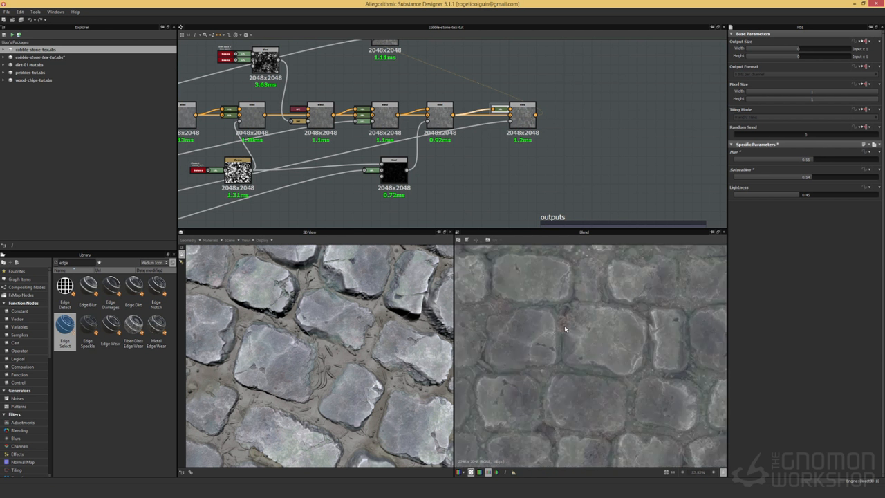
pyautogui.scroll(3, 567, 331)
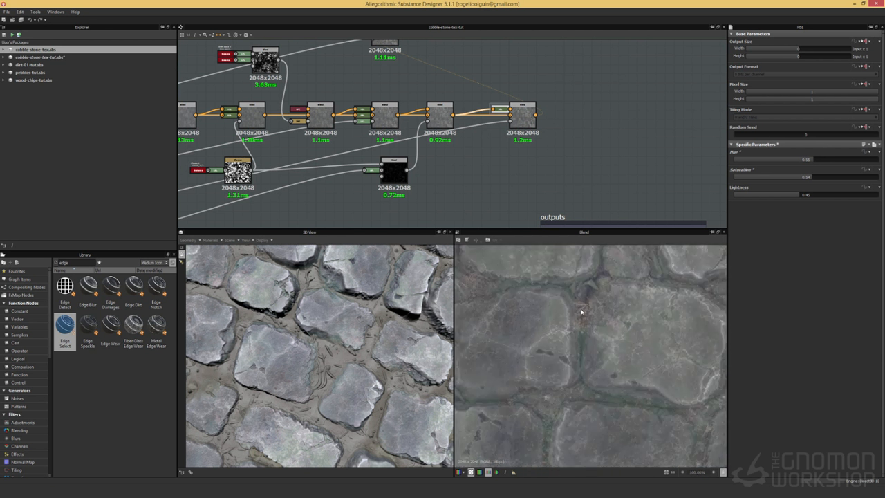
# Set the HSL node's lightness to 0.47 and saturation to 0.53.
pyautogui.moveTo(804, 194)
pyautogui.mouseDown()
pyautogui.moveTo(814, 196)
pyautogui.moveTo(817, 179)
pyautogui.moveTo(801, 196)
pyautogui.mouseUp()
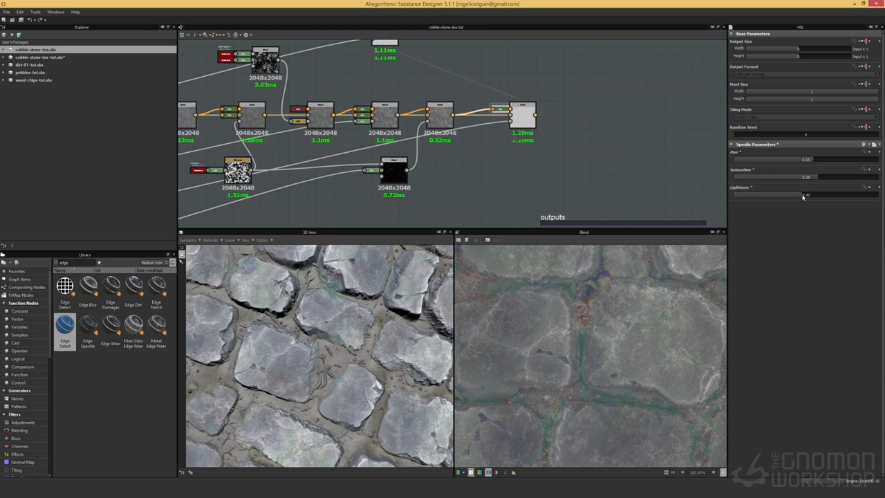
pyautogui.click(811, 180)
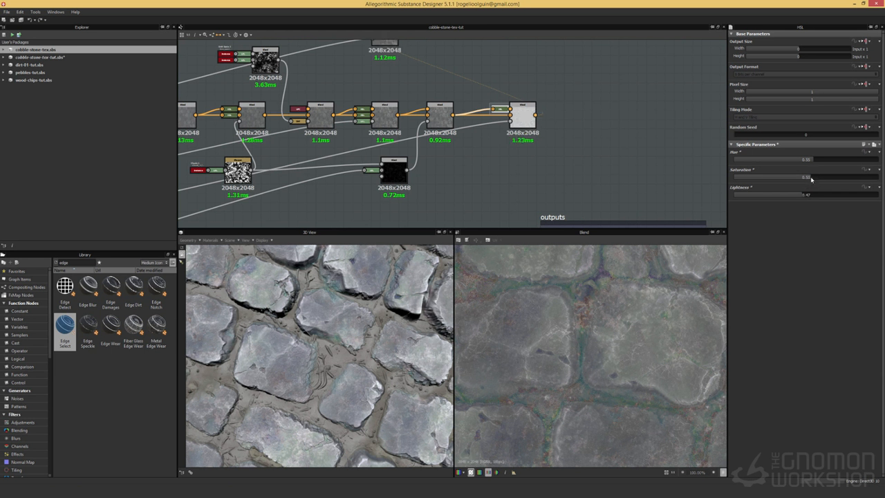
# Examine the joint and stone colours in the 2D and 3D previews, both up close and across the whole texture.
pyautogui.scroll(-5, 687, 322)
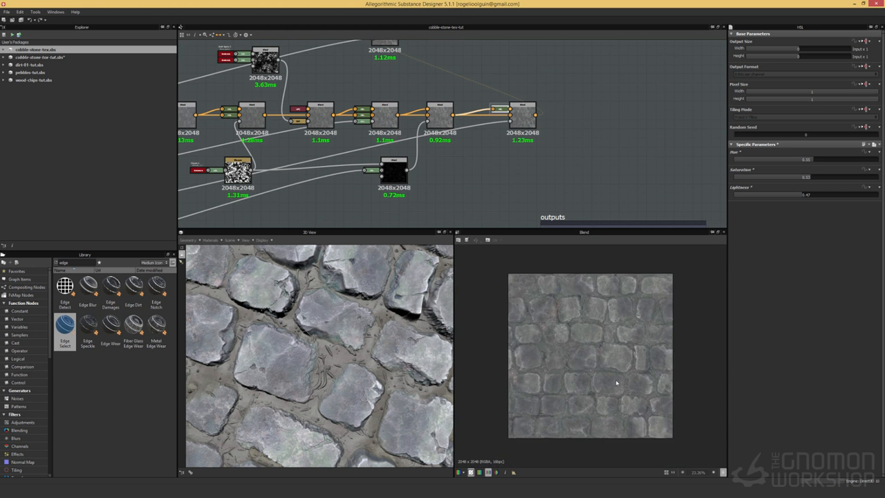
pyautogui.scroll(5, 625, 379)
pyautogui.scroll(1, 634, 370)
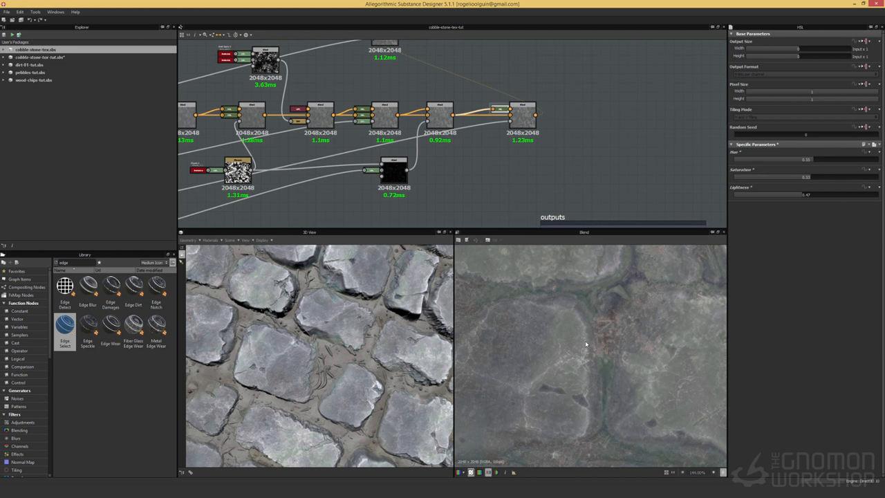
pyautogui.scroll(1, 519, 323)
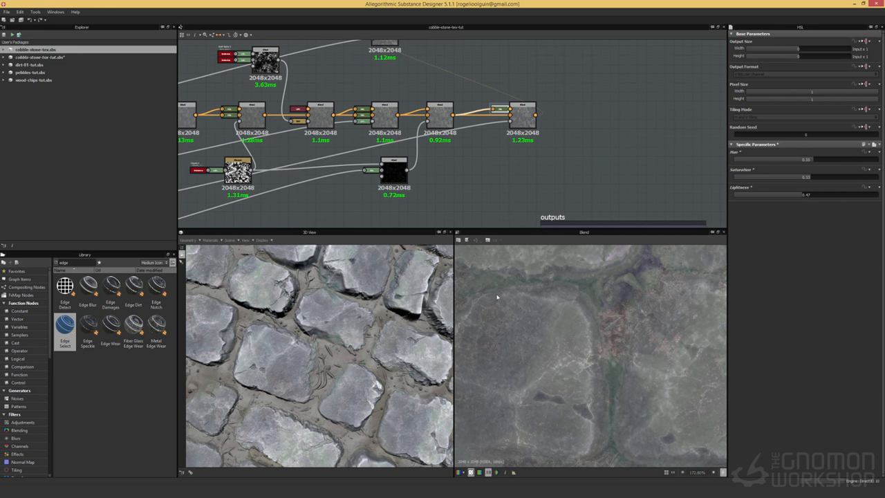
pyautogui.scroll(-5, 349, 332)
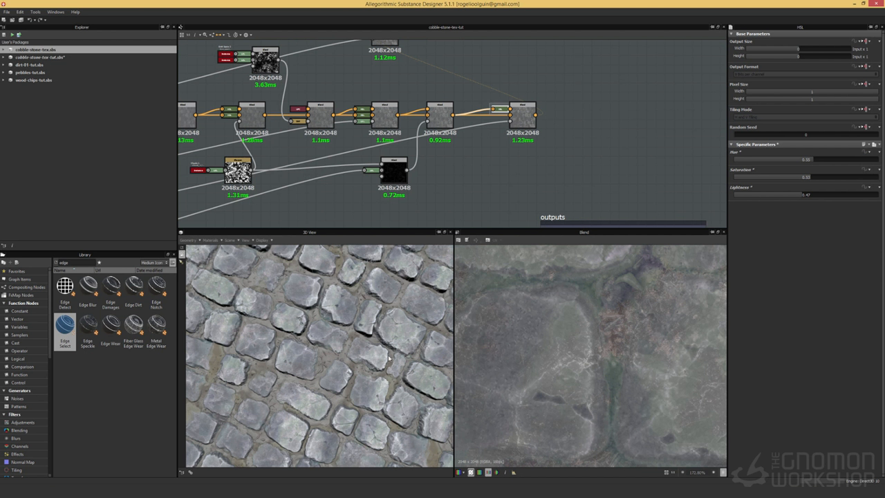
pyautogui.scroll(-7, 542, 337)
pyautogui.scroll(-2, 541, 337)
pyautogui.scroll(8, 607, 328)
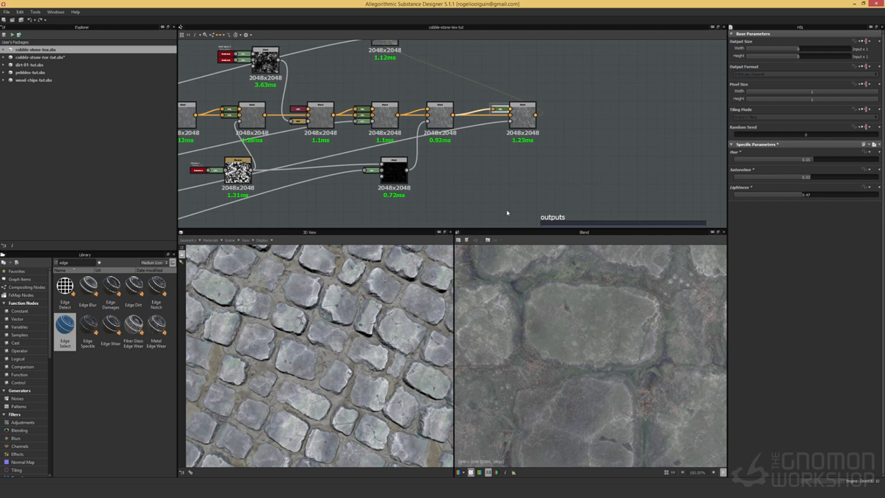
# Compare the final Blend with the one before it, and set the HSL node's lightness to 0.53 and saturation to 0.53.
pyautogui.click(522, 113)
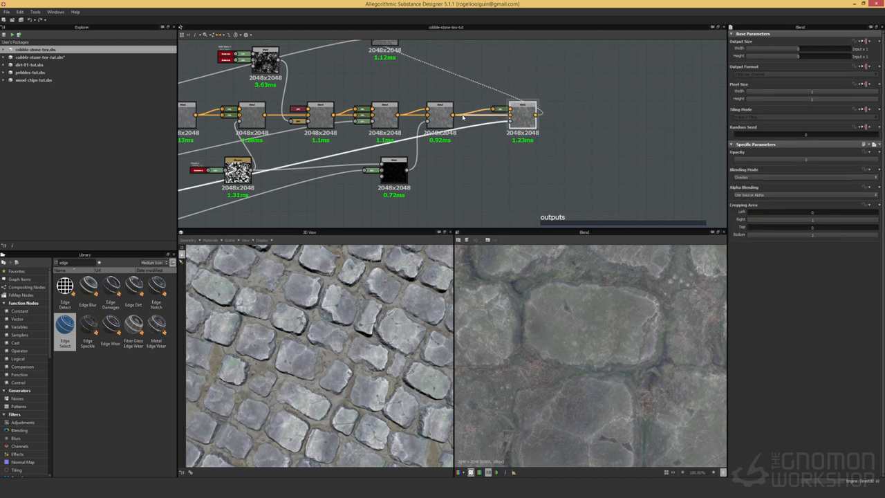
pyautogui.click(441, 116)
pyautogui.click(520, 117)
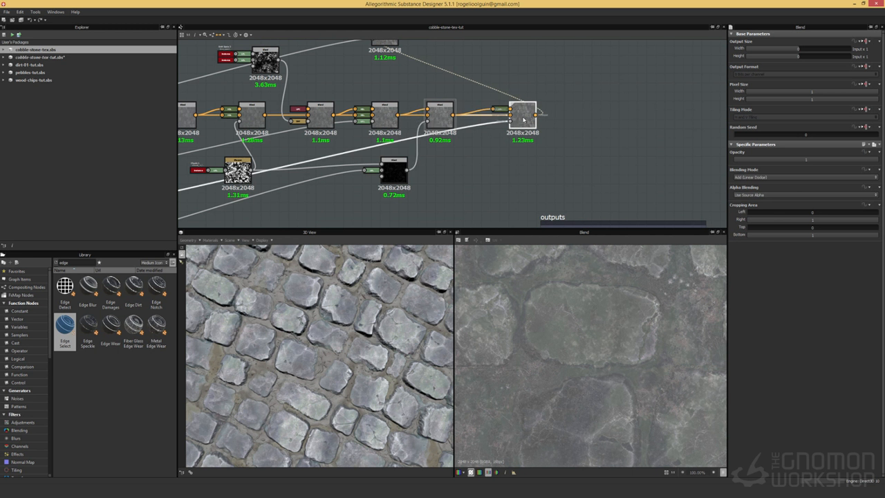
pyautogui.click(501, 111)
pyautogui.moveTo(801, 195); pyautogui.dragTo(810, 196)
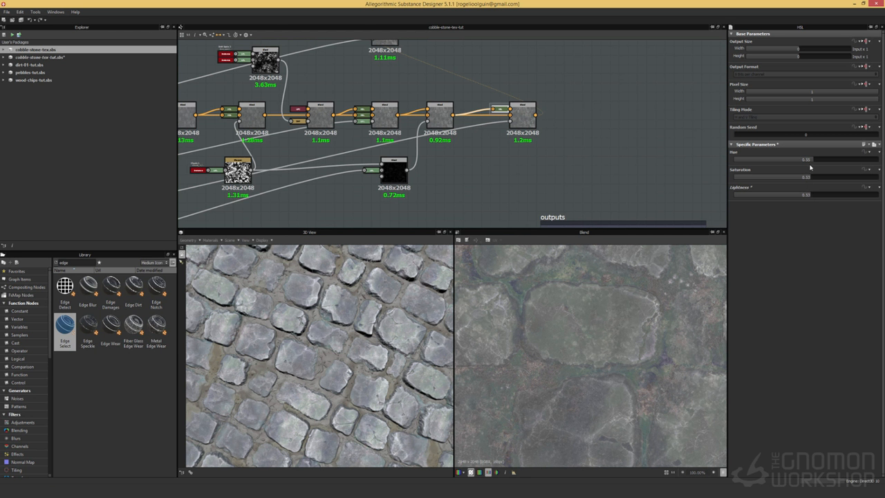
pyautogui.moveTo(812, 178); pyautogui.dragTo(810, 178)
# Inspect the retinted joints, edge highlights and stone surfaces in the final Blend's texture and on the 3D cobblestones.
pyautogui.scroll(-5, 575, 344)
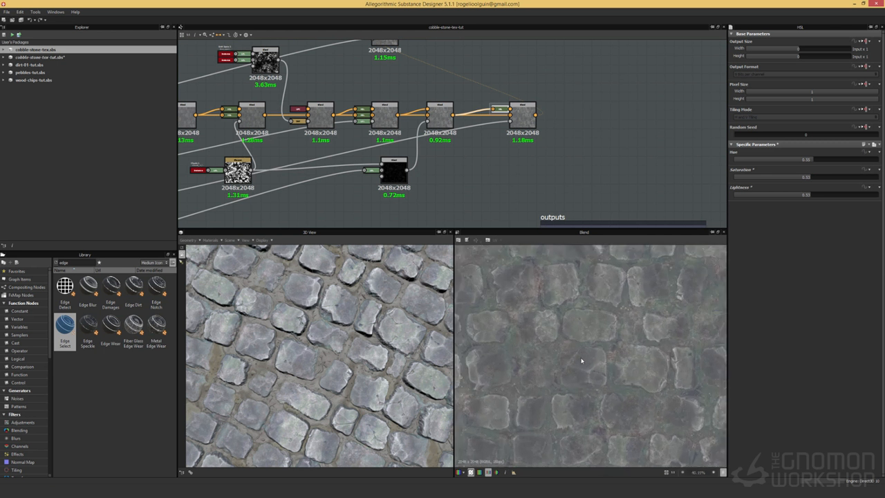
pyautogui.scroll(1, 581, 360)
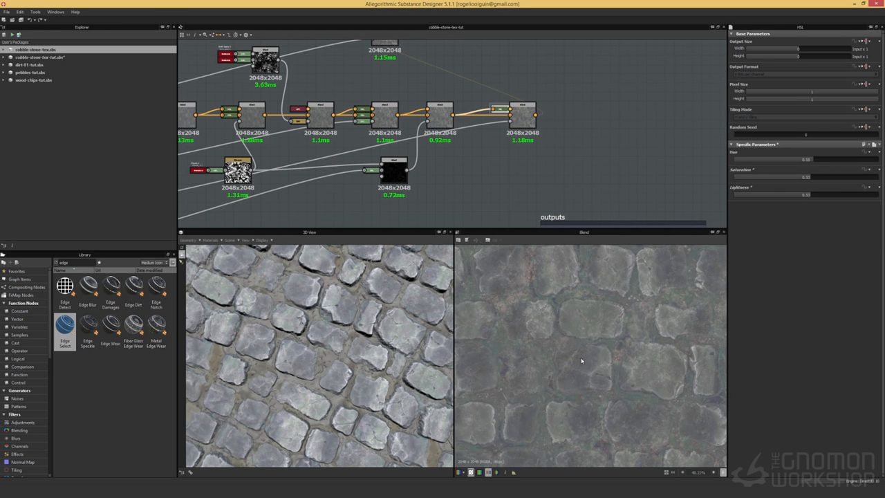
pyautogui.scroll(1, 581, 360)
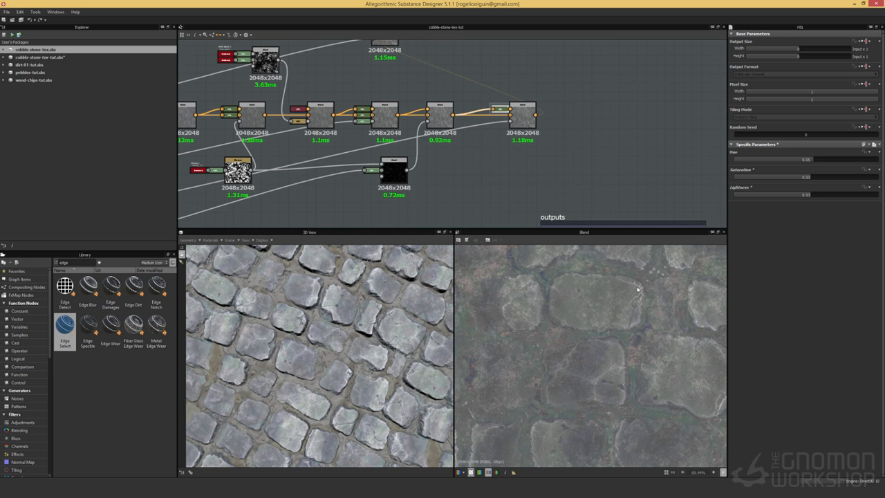
pyautogui.scroll(1, 534, 291)
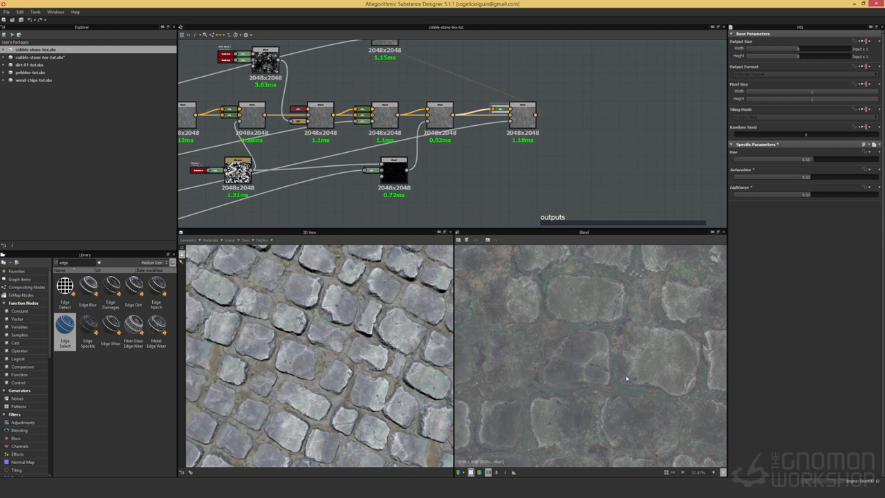
pyautogui.press('f')
pyautogui.scroll(8, 677, 381)
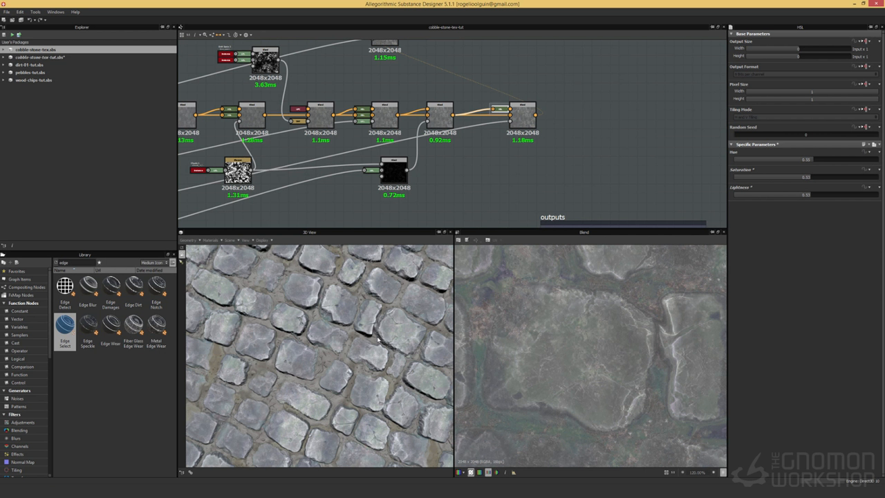
pyautogui.scroll(6, 378, 315)
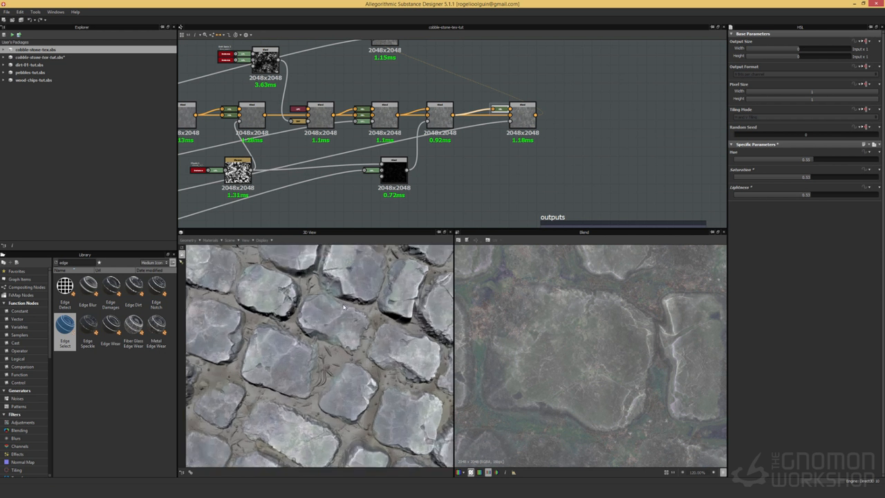
pyautogui.scroll(-3, 343, 306)
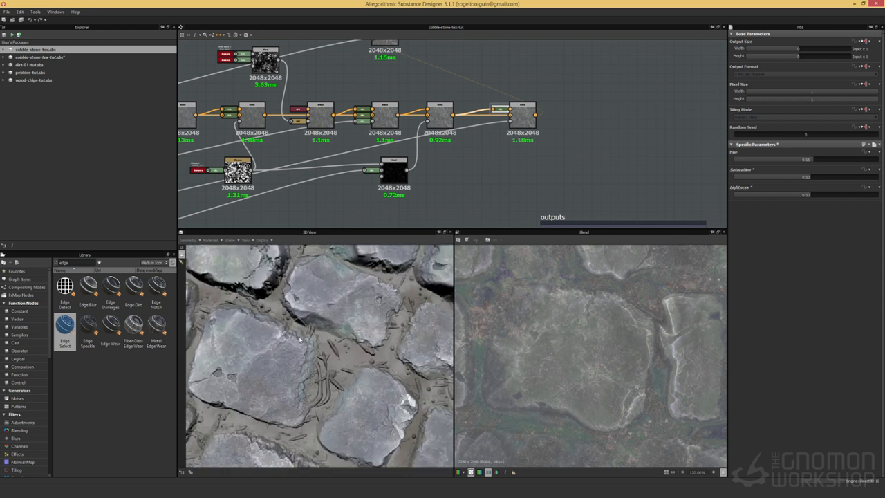
pyautogui.scroll(-3, 299, 338)
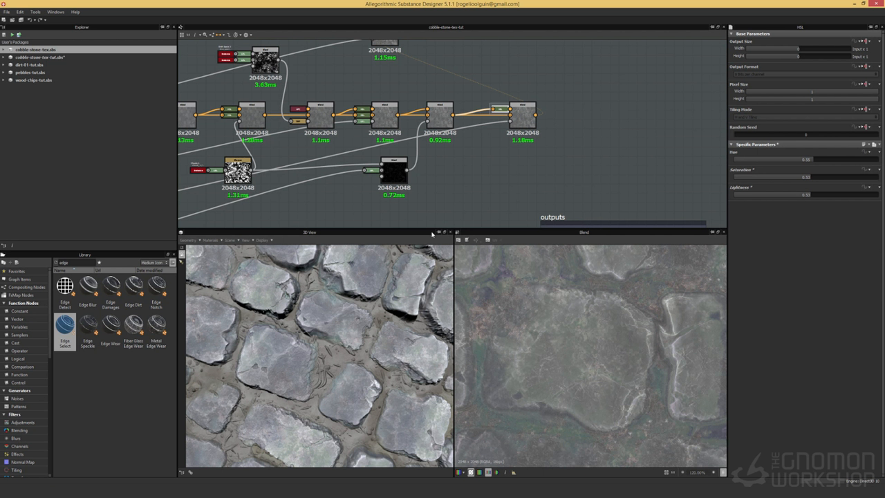
# Compare the last three Blends in the chain, and lower the output white level of the Levels node feeding the edge-highlight mask.
pyautogui.click(521, 114)
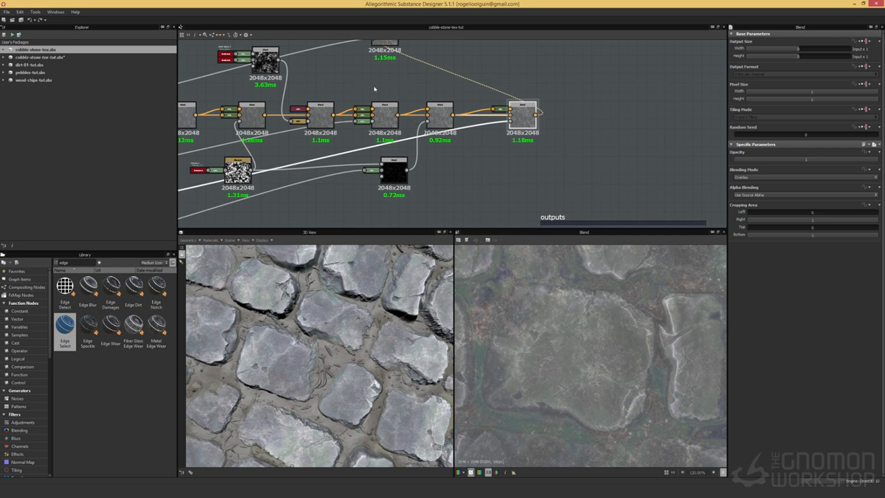
pyautogui.click(429, 119)
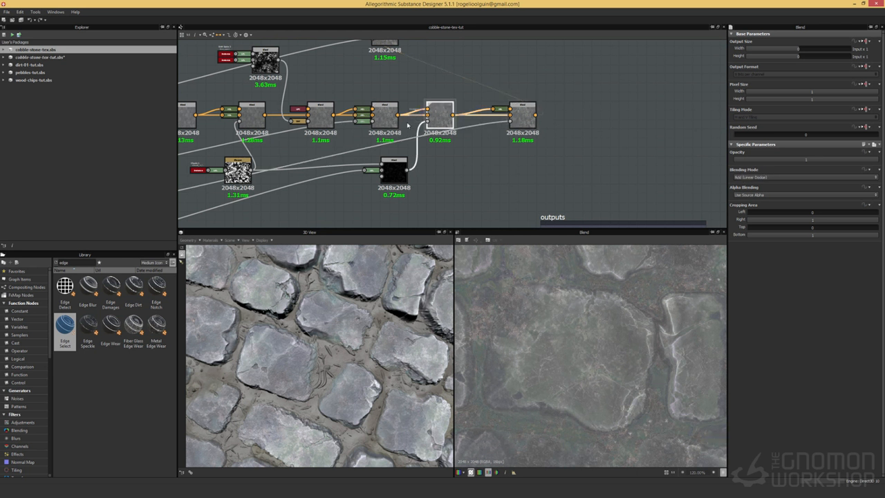
pyautogui.click(384, 120)
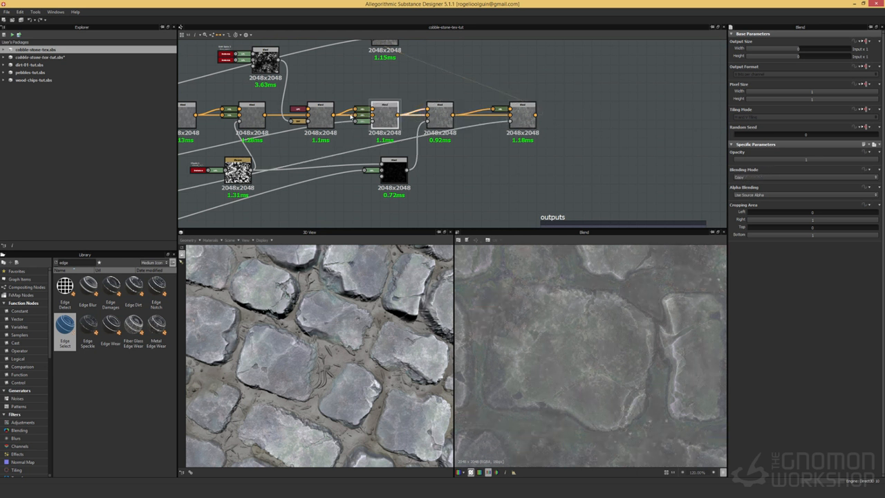
pyautogui.click(439, 114)
pyautogui.click(395, 173)
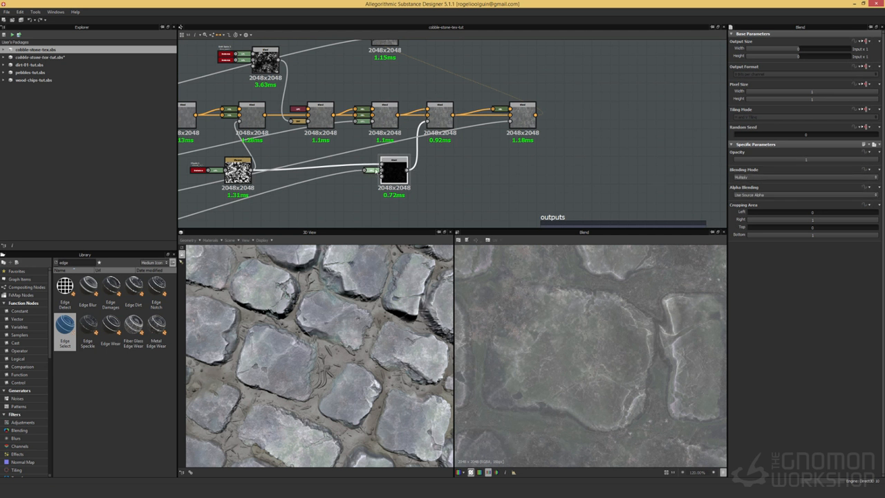
pyautogui.click(372, 170)
pyautogui.moveTo(761, 199)
pyautogui.mouseDown()
pyautogui.moveTo(729, 202)
pyautogui.moveTo(746, 199)
pyautogui.mouseUp()
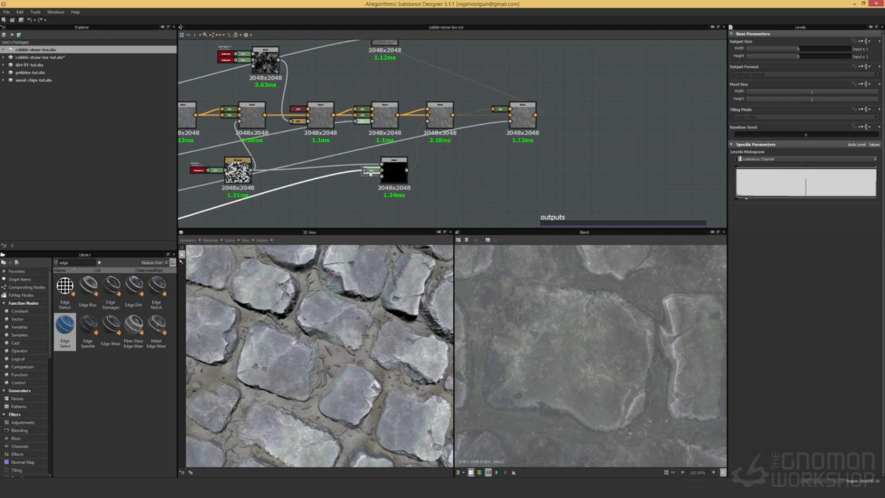
# Reduce the output white level of the Levels node masking the Blend before the edge-highlight Blend, and check the final Blend.
pyautogui.click(363, 121)
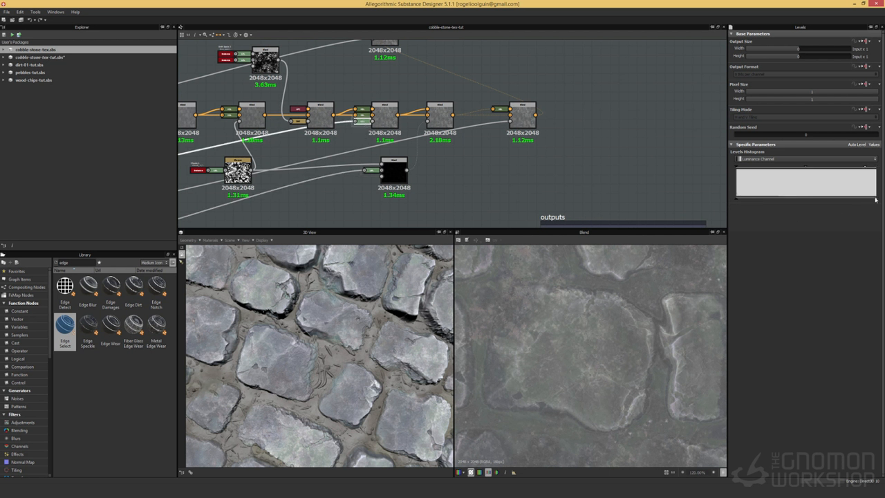
pyautogui.moveTo(874, 199); pyautogui.dragTo(835, 198)
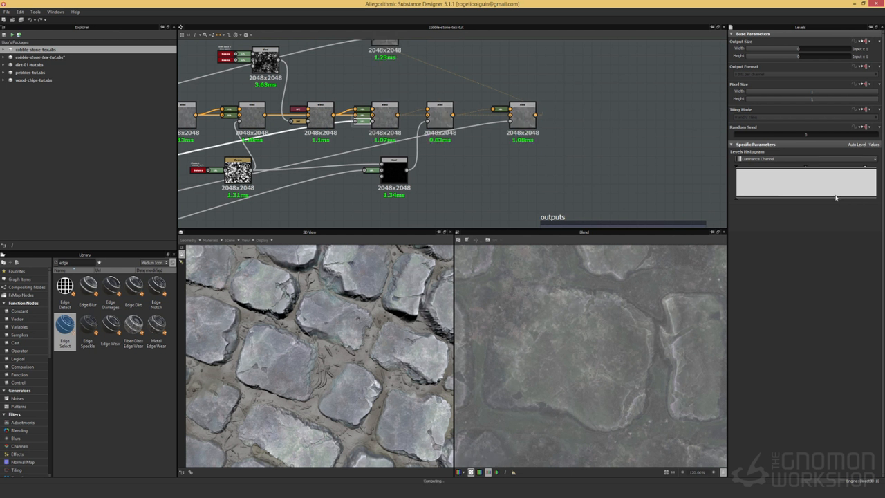
pyautogui.scroll(-5, 589, 311)
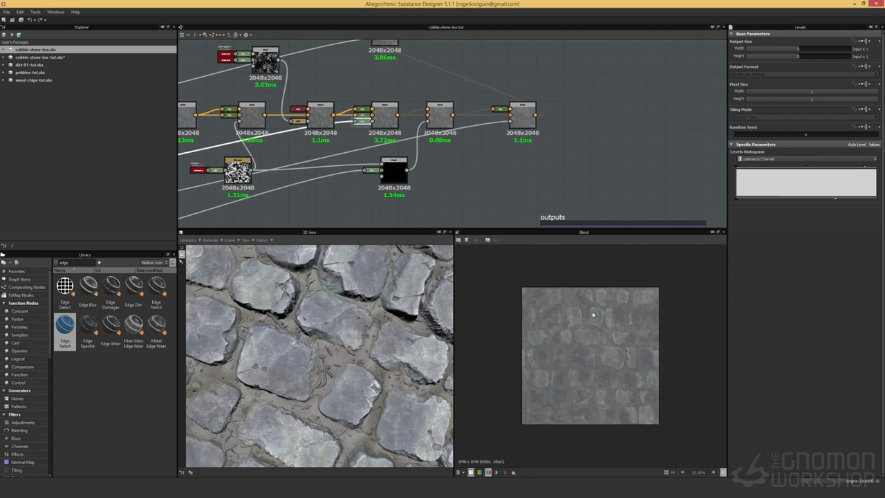
pyautogui.scroll(3, 591, 315)
pyautogui.click(527, 114)
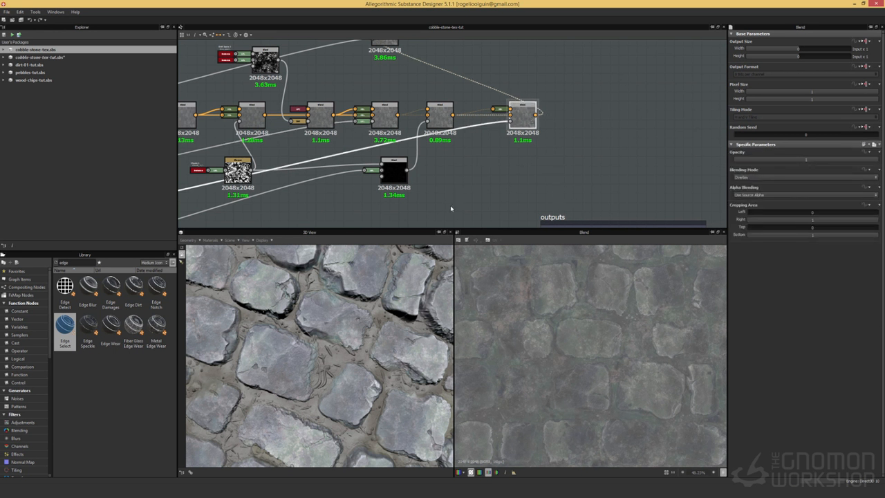
pyautogui.moveTo(298, 344); pyautogui.dragTo(292, 396)
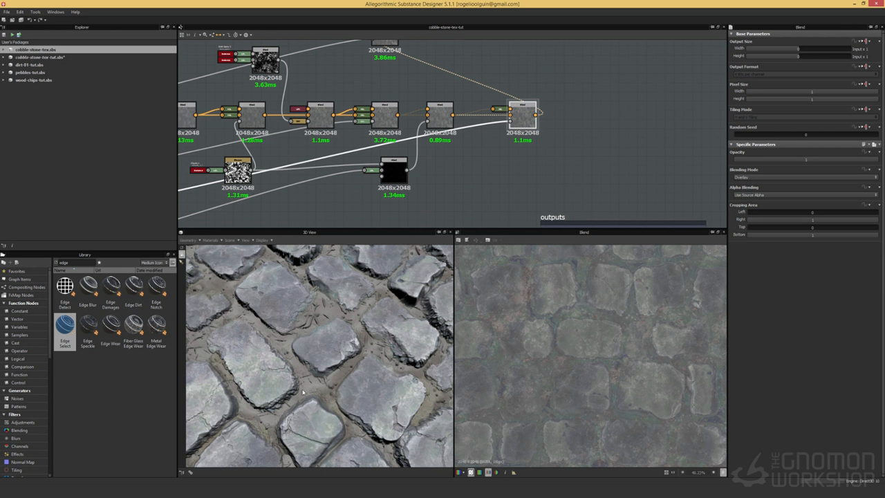
# Move the Blend fed by the uniform colour in the upper branch to make room, and add a new Blend node below it.
pyautogui.moveTo(399, 87); pyautogui.dragTo(467, 150, button='middle')
pyautogui.scroll(-1, 462, 148)
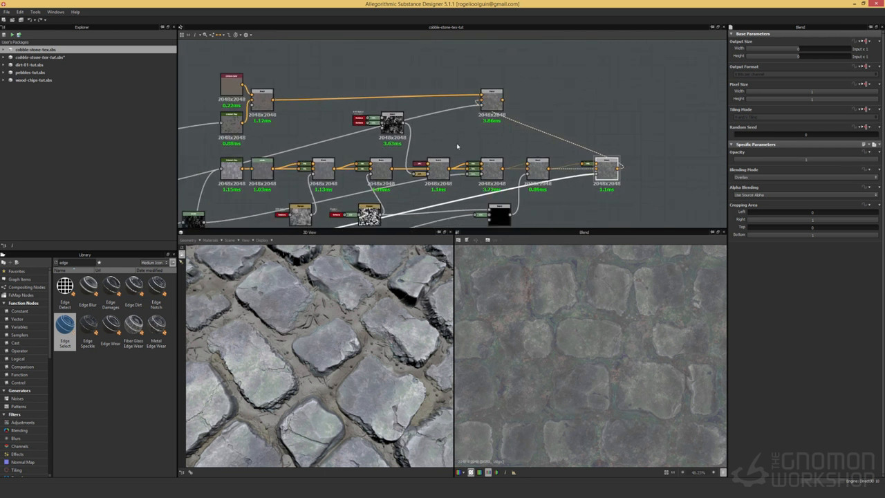
pyautogui.moveTo(258, 109)
pyautogui.mouseDown()
pyautogui.moveTo(226, 88)
pyautogui.moveTo(261, 103)
pyautogui.mouseUp()
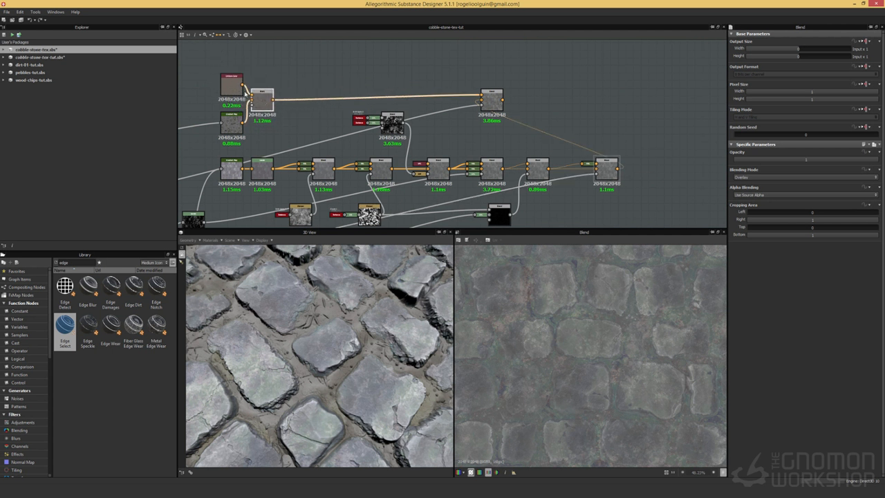
pyautogui.click(607, 167)
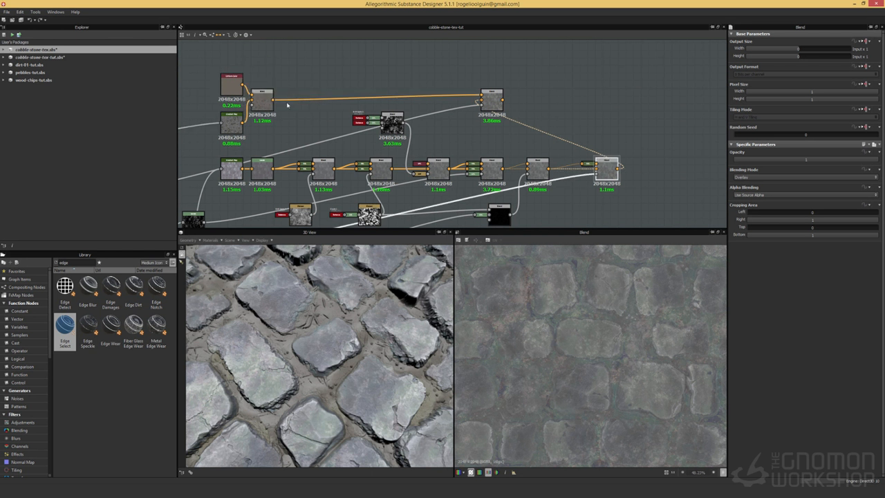
pyautogui.moveTo(263, 102); pyautogui.dragTo(290, 103)
pyautogui.click(277, 130)
pyautogui.rightClick(276, 129)
pyautogui.moveTo(297, 134)
pyautogui.click(387, 142)
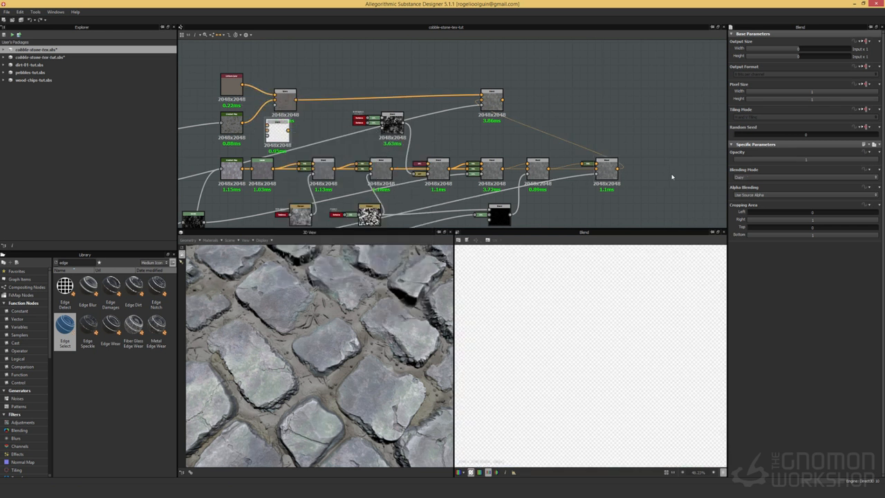
# Wire the new Blend between the upper gradient map and upper Blend, mix in the final Blend's output, and set its opacity to 0.61.
pyautogui.moveTo(624, 169); pyautogui.dragTo(274, 100)
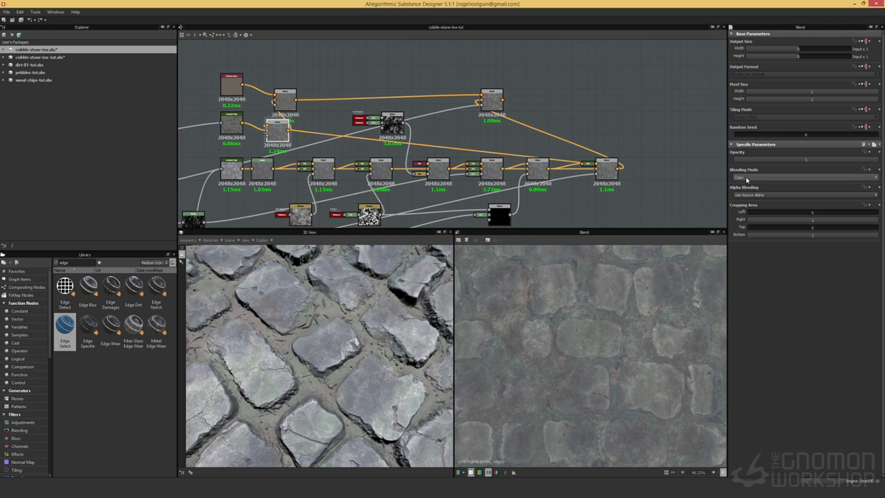
pyautogui.click(813, 160)
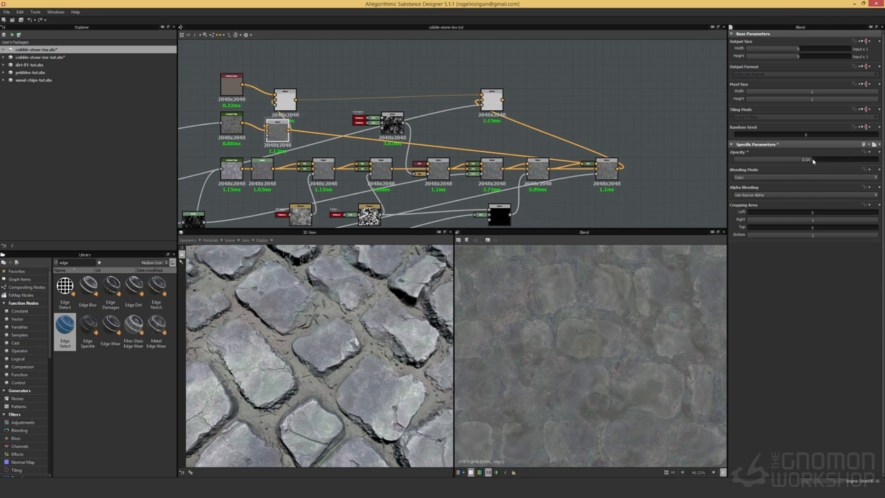
pyautogui.moveTo(816, 160)
pyautogui.mouseDown()
pyautogui.moveTo(844, 162)
pyautogui.moveTo(822, 162)
pyautogui.mouseUp()
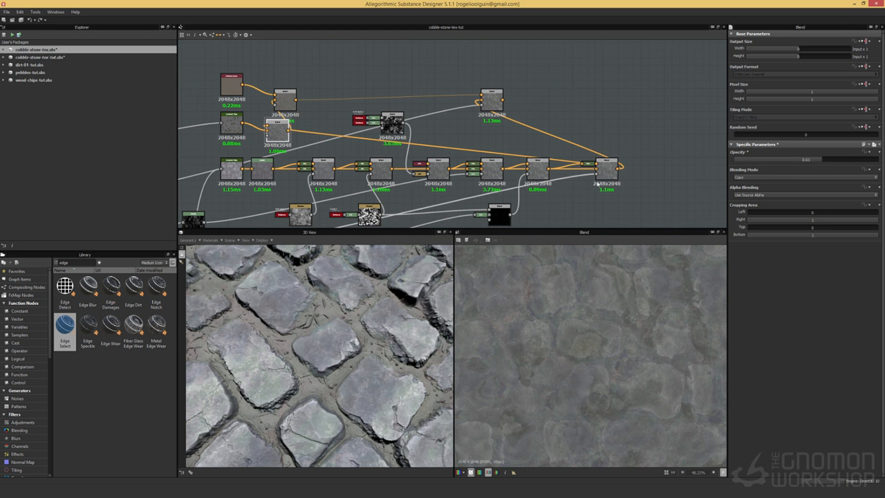
# Move the Blend combining both colour branches above the chain's end, assign it to the 3D view's diffuse channel, and display its output.
pyautogui.moveTo(494, 102); pyautogui.dragTo(624, 106)
pyautogui.moveTo(623, 107); pyautogui.dragTo(327, 324, button='right')
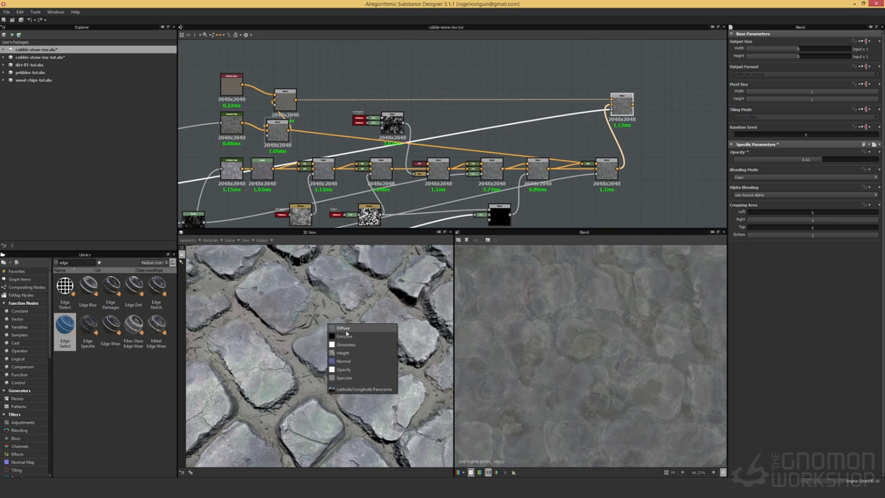
pyautogui.click(347, 329)
pyautogui.doubleClick(620, 105)
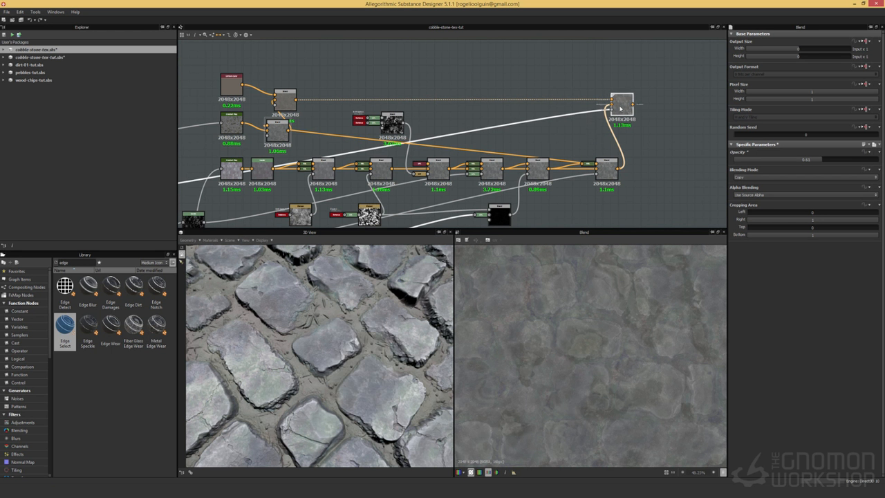
# Set the opacity of the Blend after the upper gradient map to 0.81, and try the Overlay, Multiply and Soft Light modes on it.
pyautogui.doubleClick(277, 128)
pyautogui.moveTo(826, 162); pyautogui.dragTo(851, 165)
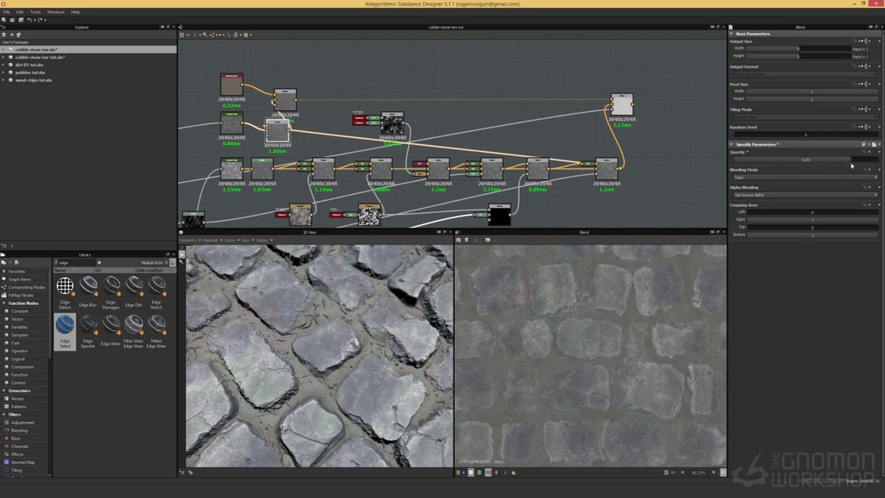
pyautogui.click(793, 178)
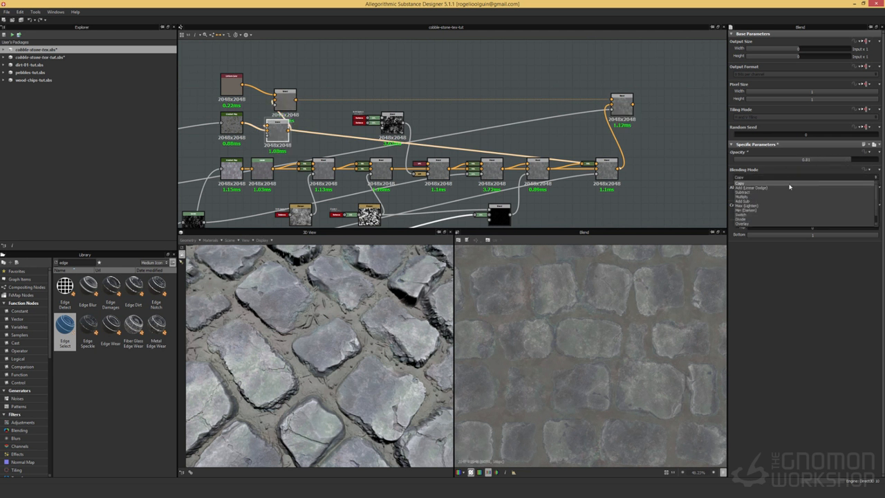
pyautogui.click(765, 225)
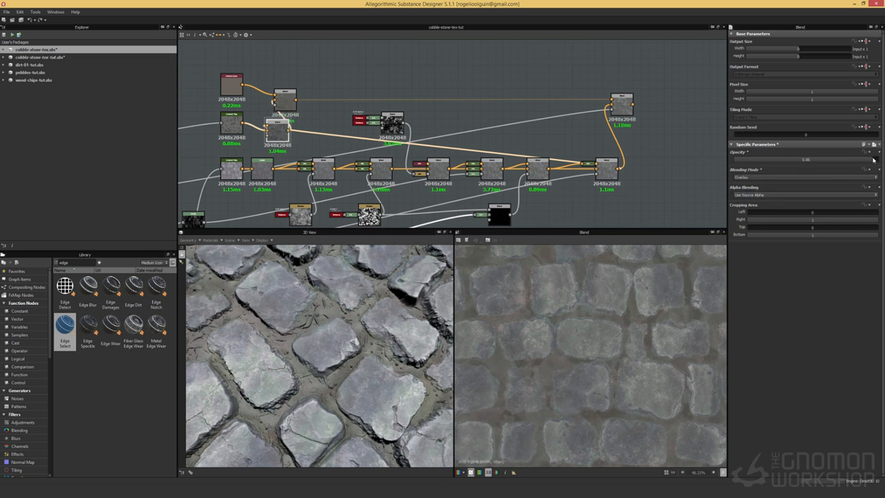
pyautogui.click(779, 177)
pyautogui.click(761, 200)
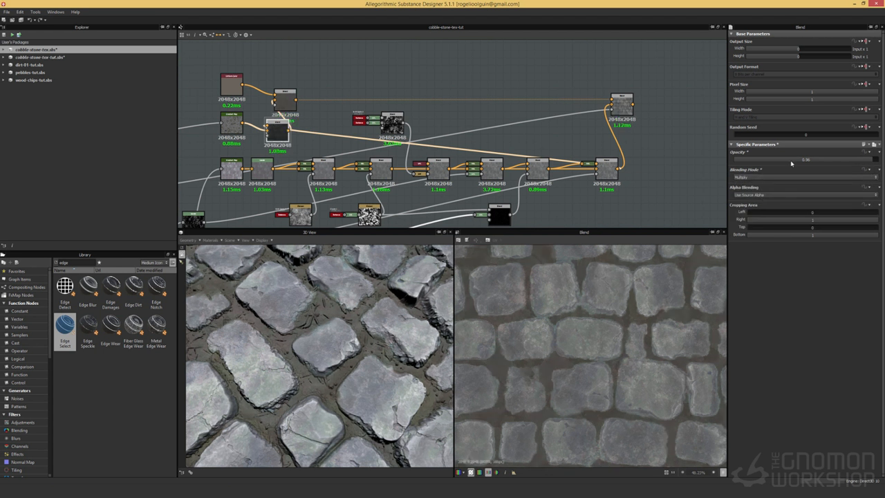
pyautogui.click(779, 178)
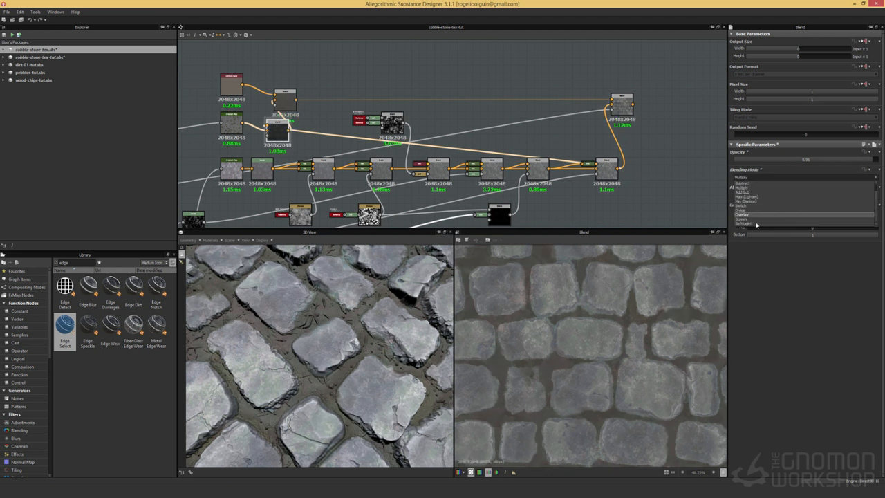
pyautogui.click(749, 223)
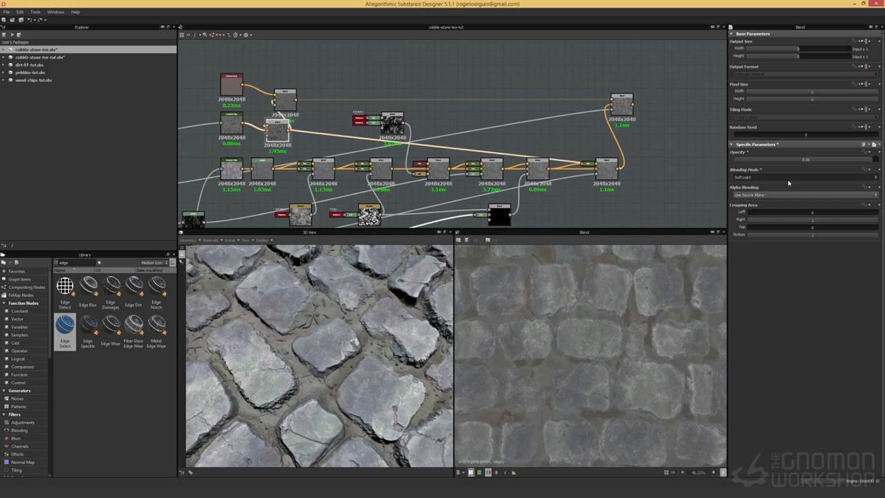
# Raise the opacity of the Blend after the upper gradient map to 1 and set its blending mode to Overlay.
pyautogui.moveTo(852, 160); pyautogui.dragTo(878, 159)
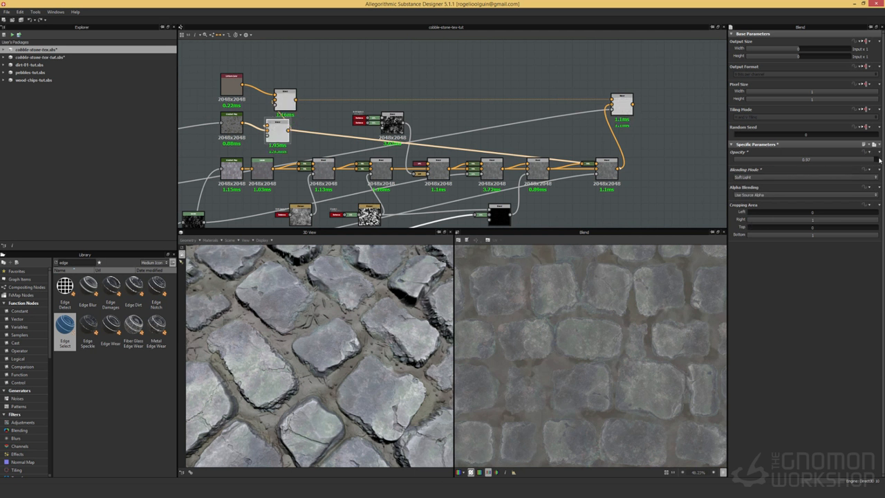
pyautogui.click(802, 178)
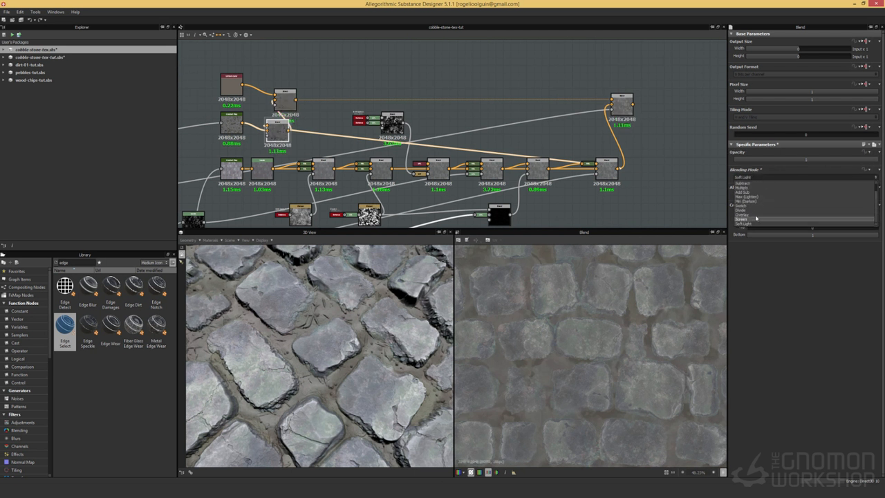
pyautogui.click(746, 214)
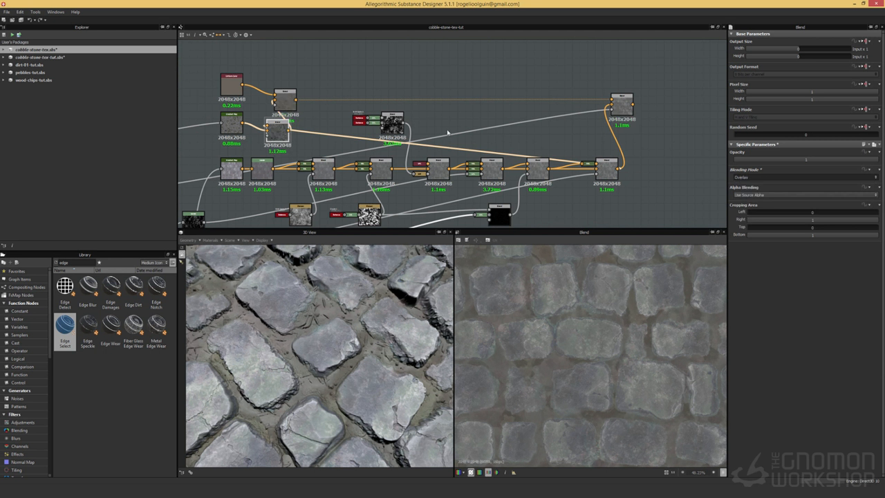
# Set the opacity of the Blend fed by the uniform colour to 0.33.
pyautogui.click(286, 101)
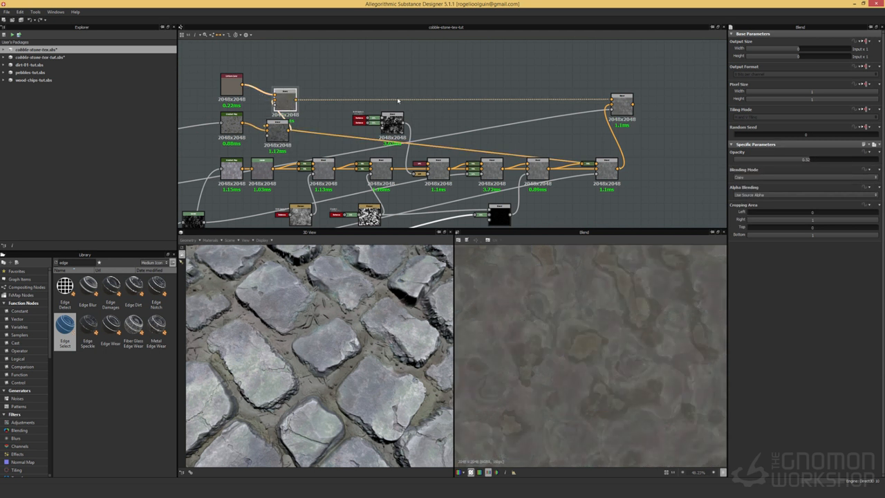
pyautogui.click(773, 159)
pyautogui.moveTo(772, 160); pyautogui.dragTo(781, 160)
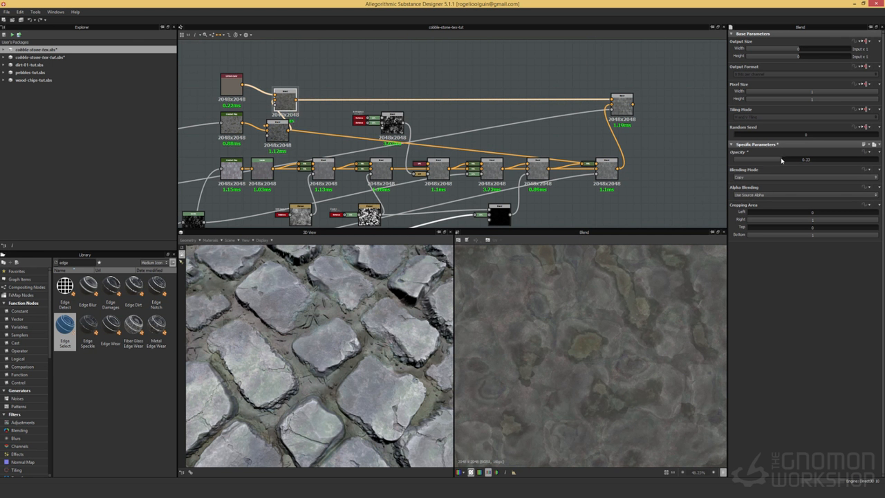
# Display the combining Blend's output and inspect the stone and ground colours on the 3D material from far and near.
pyautogui.doubleClick(622, 103)
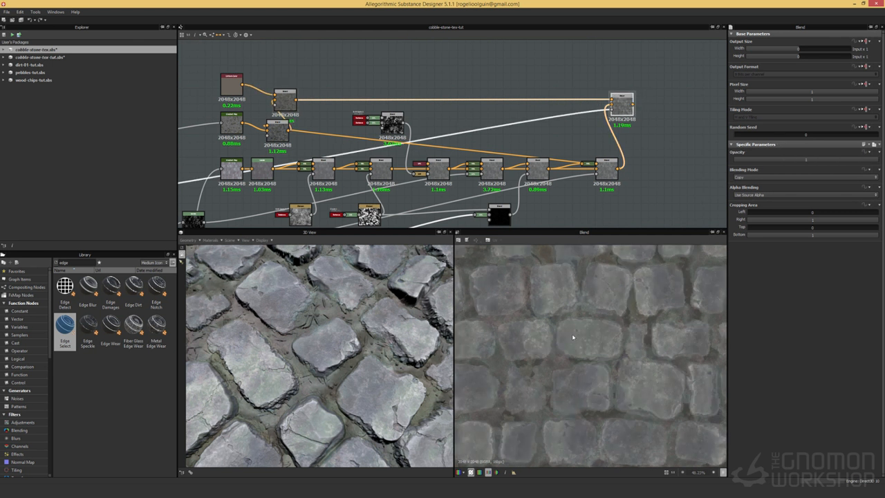
pyautogui.press('f')
pyautogui.scroll(2, 571, 342)
pyautogui.scroll(-6, 326, 345)
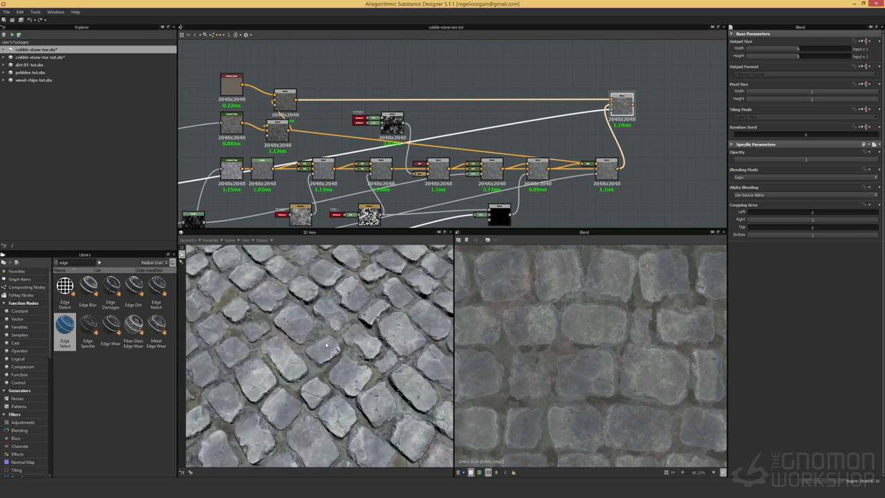
pyautogui.scroll(3, 326, 344)
pyautogui.scroll(2, 310, 373)
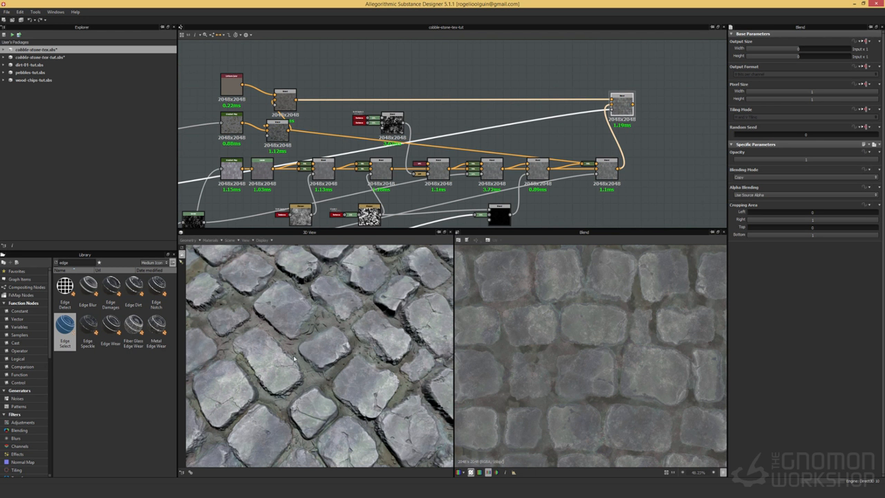
pyautogui.scroll(3, 302, 349)
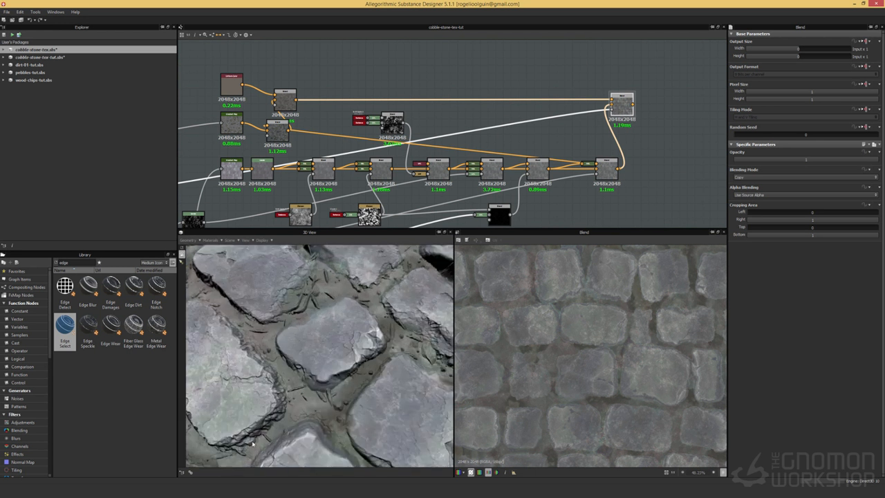
# Arrange the mask nodes in a row beneath the stone-colour Blend chain, each near the Blend it feeds.
pyautogui.click(281, 101)
pyautogui.click(398, 127)
pyautogui.moveTo(403, 125); pyautogui.dragTo(442, 213)
pyautogui.scroll(4, 408, 205)
pyautogui.scroll(-4, 410, 207)
pyautogui.moveTo(375, 217); pyautogui.dragTo(383, 216)
pyautogui.moveTo(491, 216); pyautogui.dragTo(546, 216)
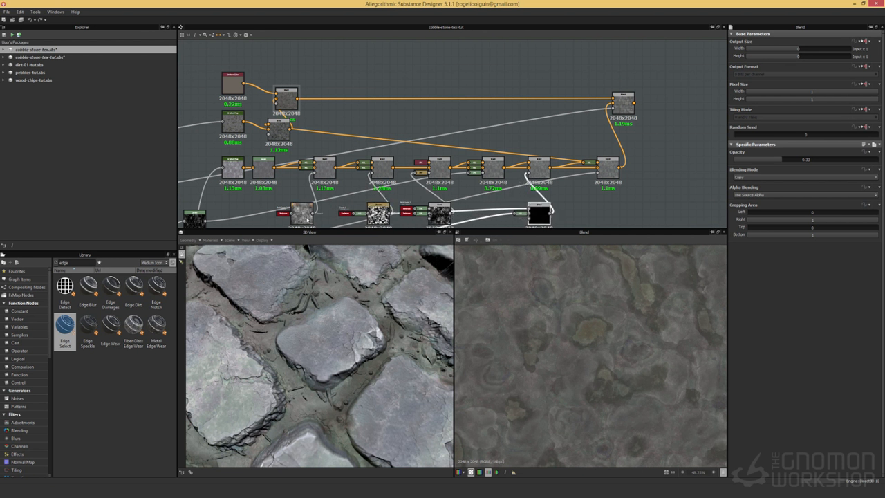
pyautogui.moveTo(304, 216); pyautogui.dragTo(313, 216)
# Spread out the uniform colour, upper gradient map and their two Blends into separate, evenly spaced rows.
pyautogui.moveTo(289, 107); pyautogui.dragTo(312, 83)
pyautogui.moveTo(234, 82); pyautogui.dragTo(242, 73)
pyautogui.moveTo(237, 119); pyautogui.dragTo(244, 111)
pyautogui.moveTo(285, 134)
pyautogui.mouseDown()
pyautogui.moveTo(289, 119)
pyautogui.moveTo(293, 127)
pyautogui.mouseUp()
pyautogui.click(238, 119)
pyautogui.moveTo(237, 119); pyautogui.dragTo(238, 123)
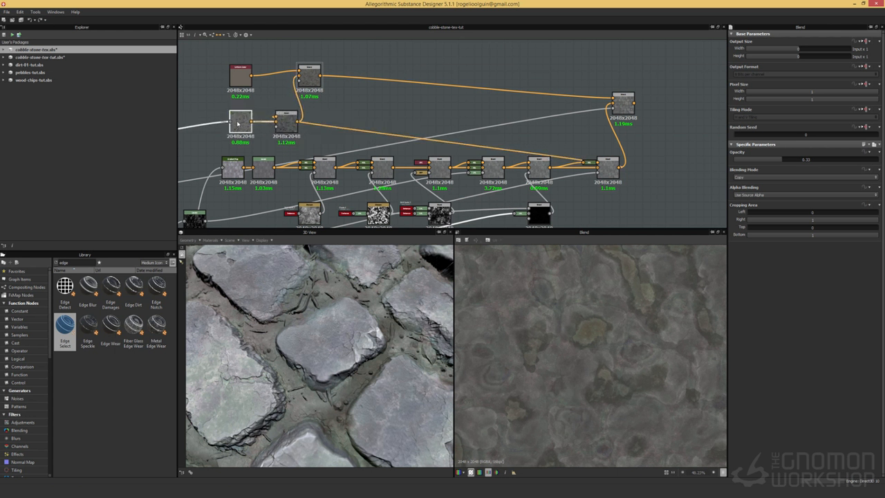
# Shift the gradient maps, uniform colour and two upper Blends sideways so they line up in columns with the stone chain's start.
pyautogui.click(264, 168)
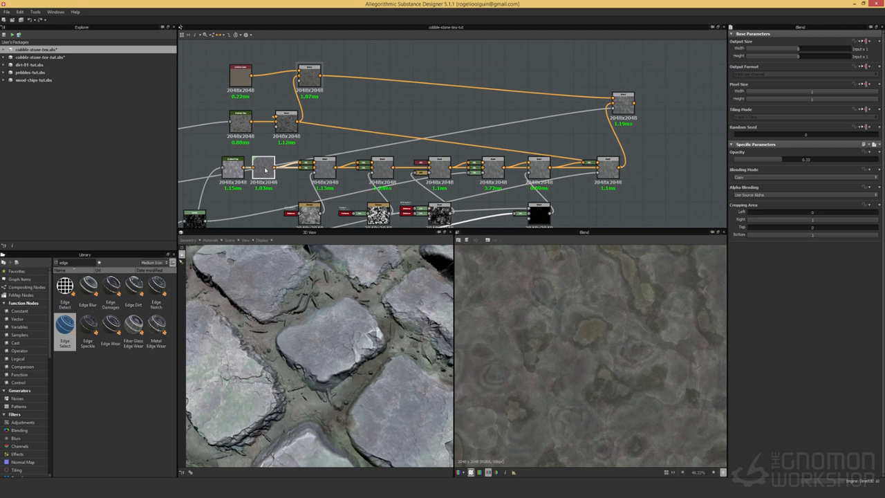
pyautogui.moveTo(244, 168); pyautogui.dragTo(228, 168)
pyautogui.moveTo(240, 125); pyautogui.dragTo(217, 125)
pyautogui.moveTo(239, 83); pyautogui.dragTo(216, 83)
pyautogui.moveTo(286, 123); pyautogui.dragTo(263, 123)
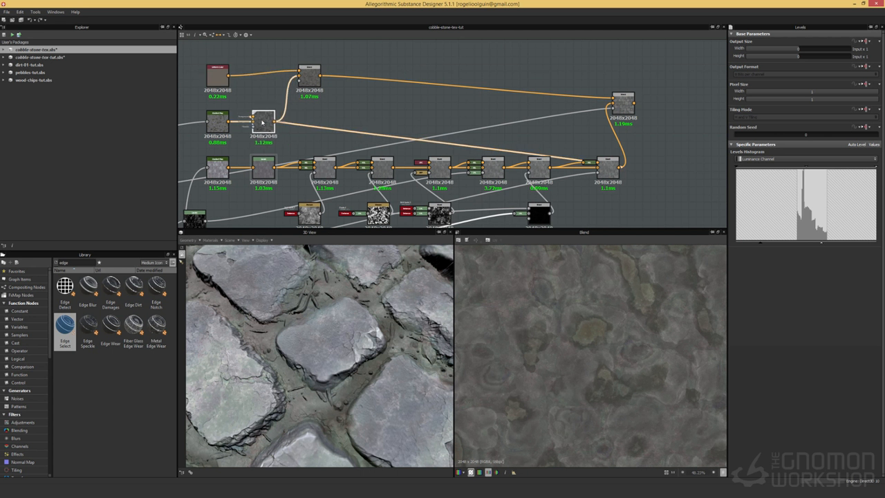
pyautogui.moveTo(310, 82); pyautogui.dragTo(288, 82)
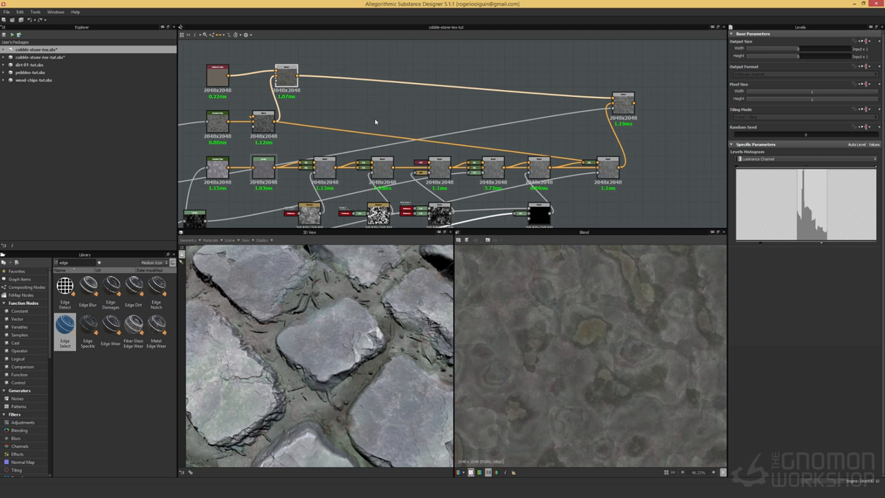
# Add a Blend node on the selected link leaving the edge-select mask and check its place in the graph.
pyautogui.rightClick(325, 103)
pyautogui.moveTo(379, 108)
pyautogui.click(438, 118)
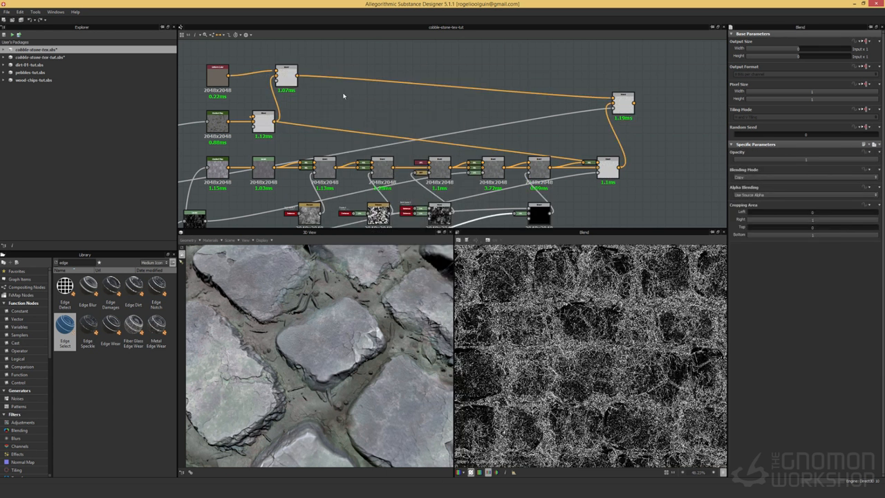
pyautogui.scroll(-4, 421, 133)
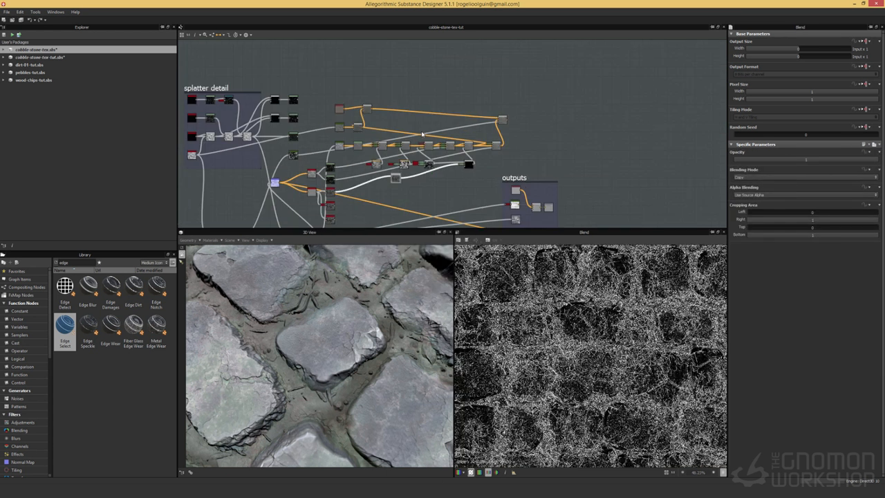
pyautogui.scroll(4, 421, 133)
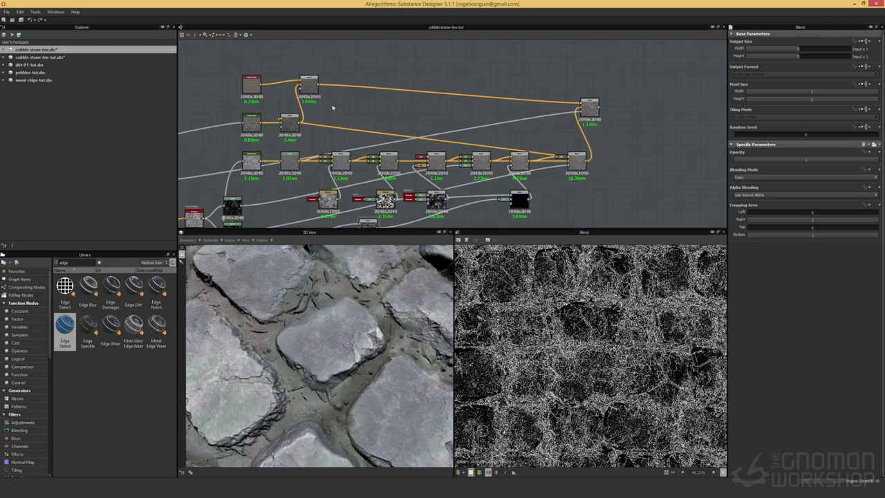
# Add another Blend node after the uniform-colour Blend and insert it in the link to the Blend combining both branches.
pyautogui.rightClick(356, 102)
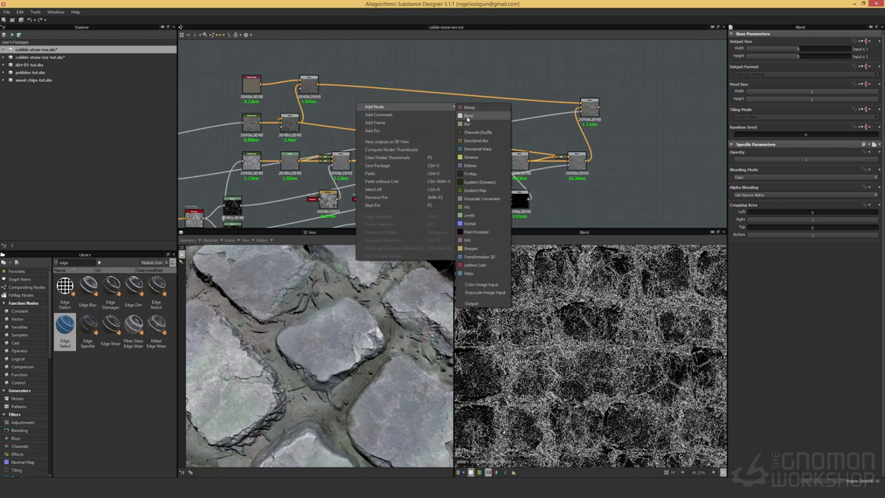
pyautogui.click(470, 116)
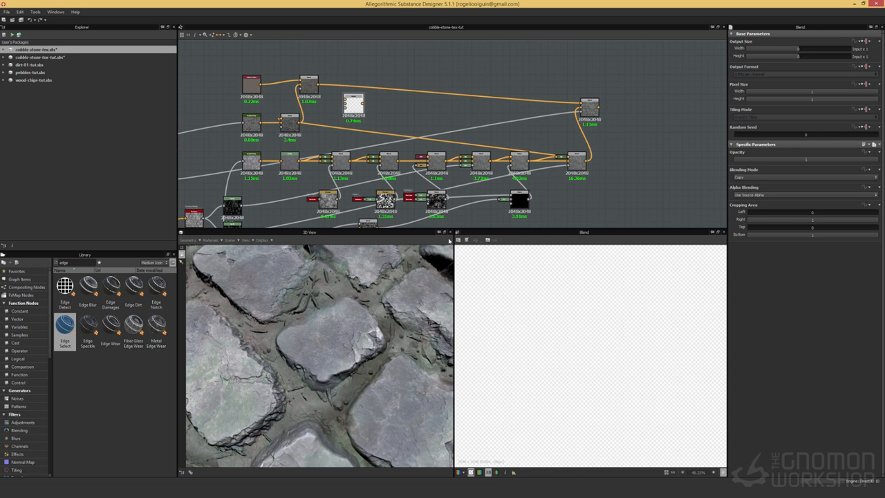
pyautogui.scroll(-5, 340, 166)
pyautogui.scroll(5, 340, 165)
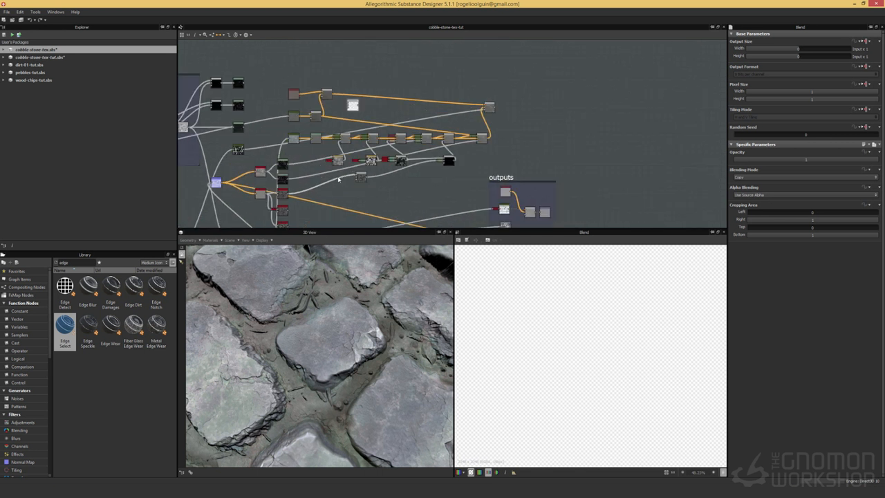
pyautogui.moveTo(365, 57); pyautogui.dragTo(374, 56)
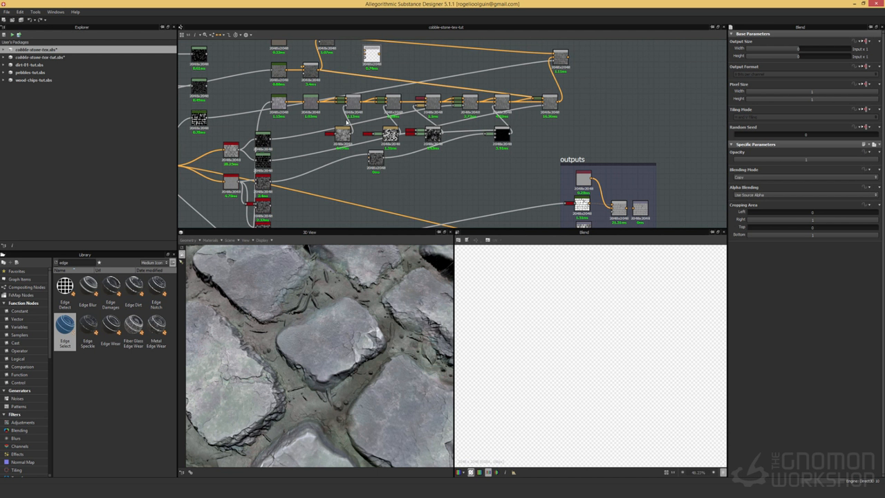
pyautogui.moveTo(346, 122); pyautogui.dragTo(338, 196, button='middle')
pyautogui.scroll(1, 342, 161)
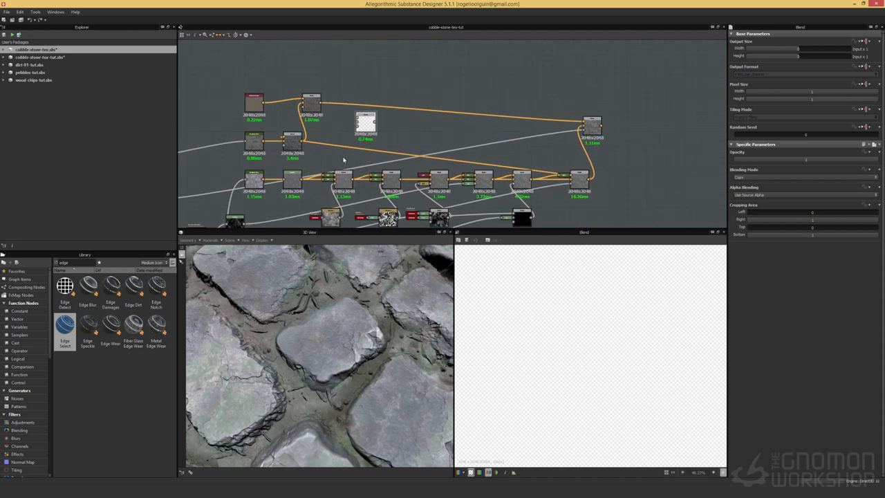
pyautogui.moveTo(321, 103); pyautogui.dragTo(583, 124)
pyautogui.moveTo(366, 124)
pyautogui.mouseDown()
pyautogui.moveTo(372, 100)
pyautogui.moveTo(375, 110)
pyautogui.mouseUp()
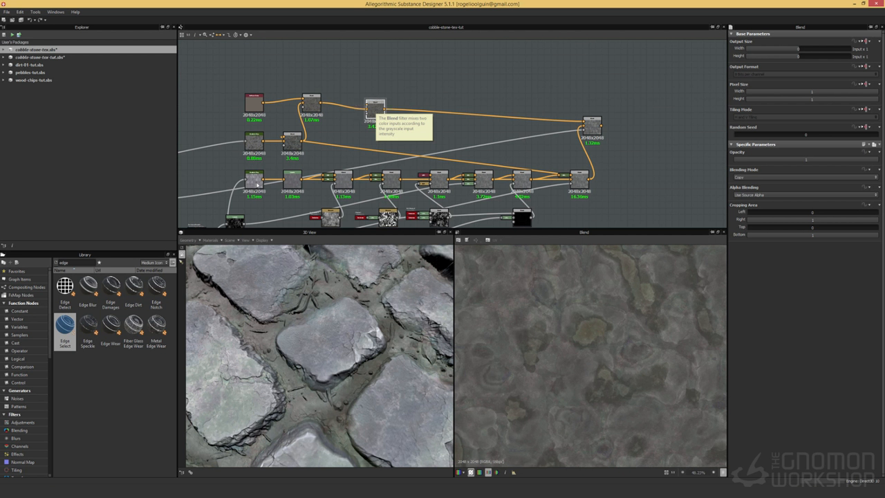
# Compare the edge-select masks with the Levels edge mask, and connect the Levels output to the new Blend's mask input.
pyautogui.scroll(-2, 301, 216)
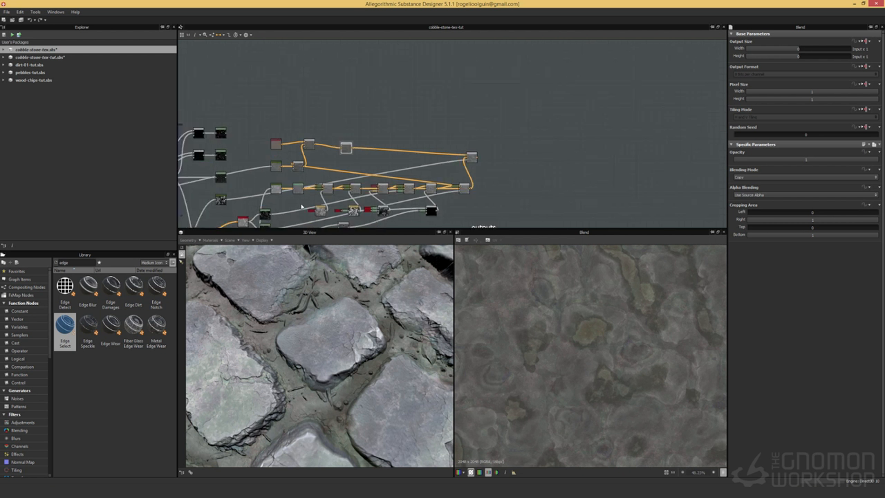
pyautogui.scroll(5, 323, 181)
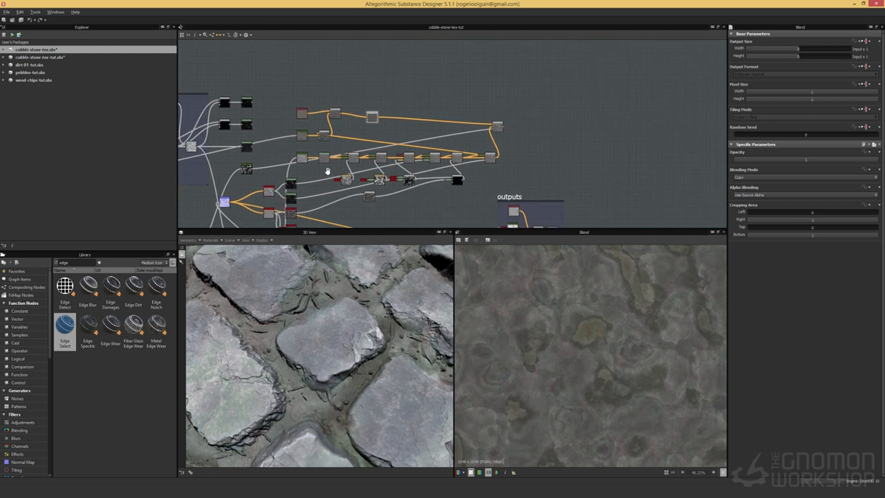
pyautogui.click(314, 188)
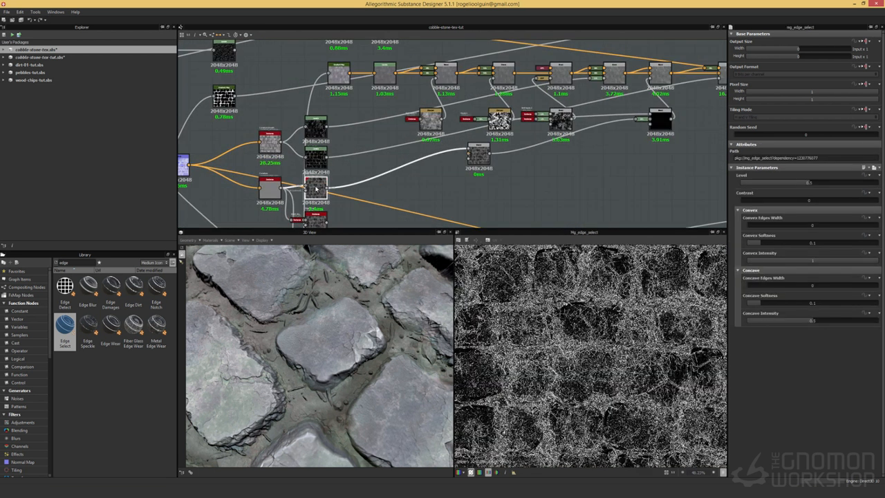
pyautogui.click(317, 218)
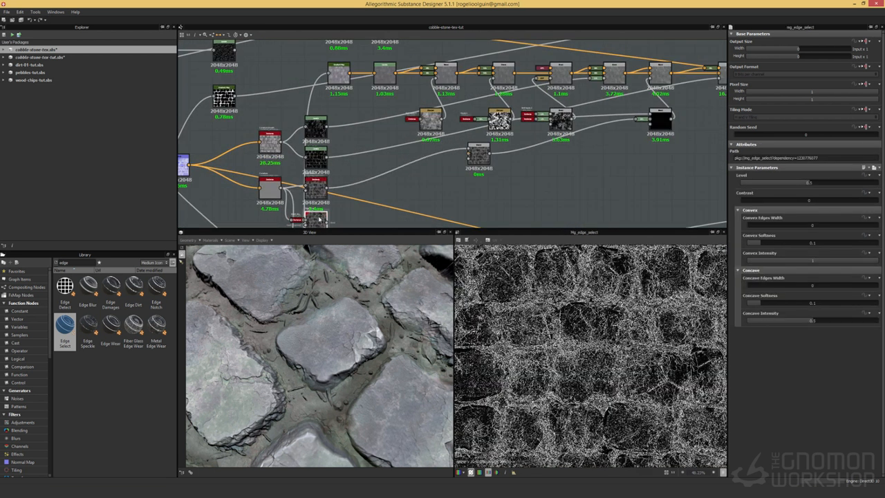
pyautogui.scroll(-3, 329, 220)
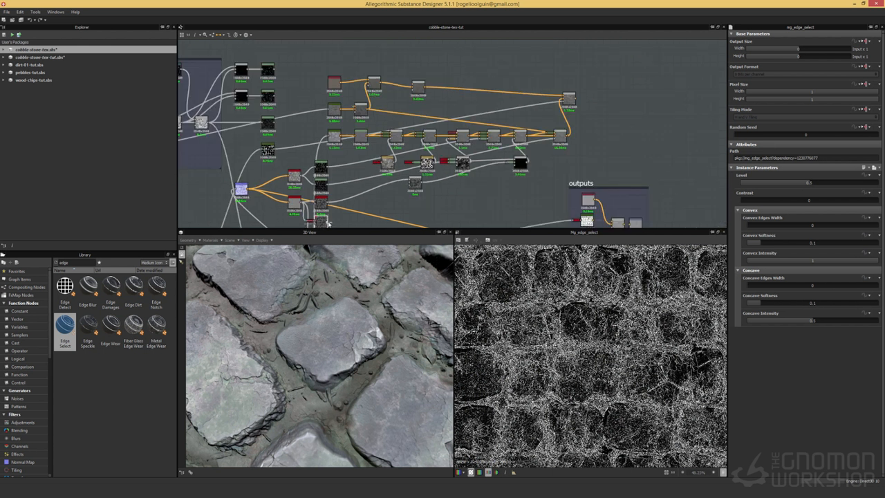
pyautogui.scroll(3, 324, 220)
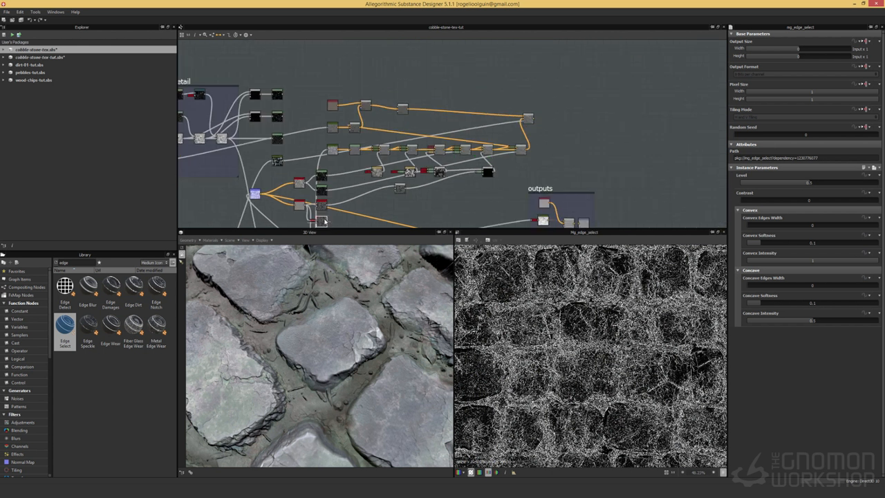
pyautogui.click(319, 158)
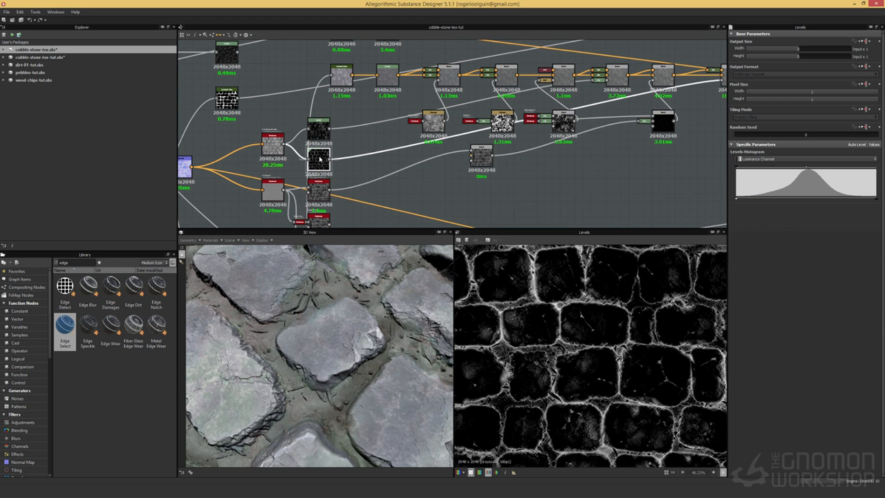
pyautogui.scroll(-1, 333, 162)
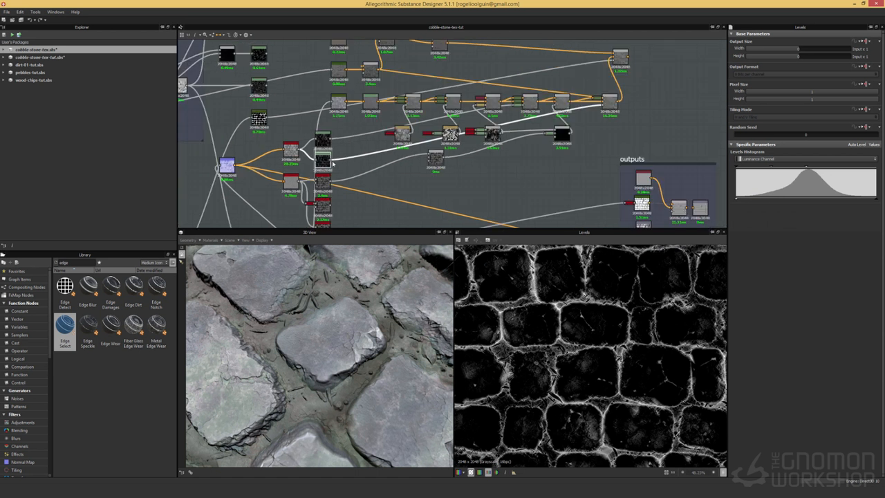
pyautogui.moveTo(331, 158); pyautogui.dragTo(433, 50)
# Add an HSL node after the uniform-colour Blend and connect it as an input of the edge-masked Blend.
pyautogui.moveTo(453, 64); pyautogui.dragTo(405, 141, button='middle')
pyautogui.scroll(3, 377, 150)
pyautogui.click(318, 90)
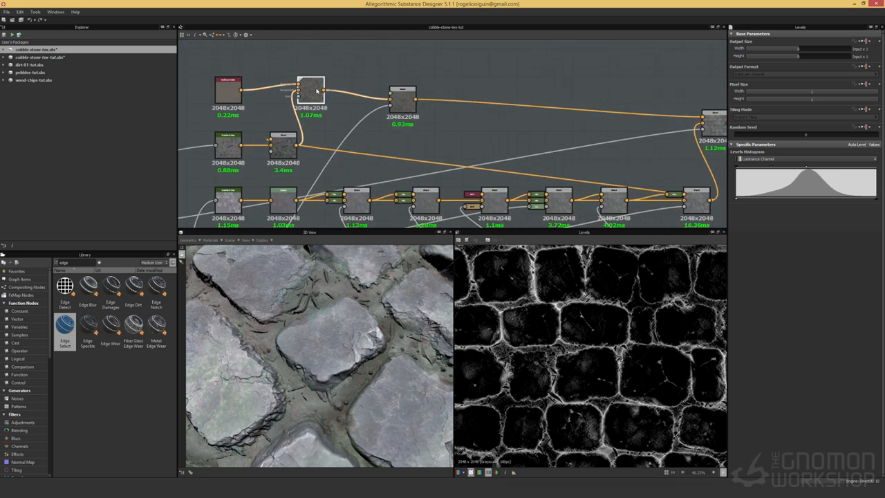
pyautogui.rightClick(355, 78)
pyautogui.moveTo(376, 82)
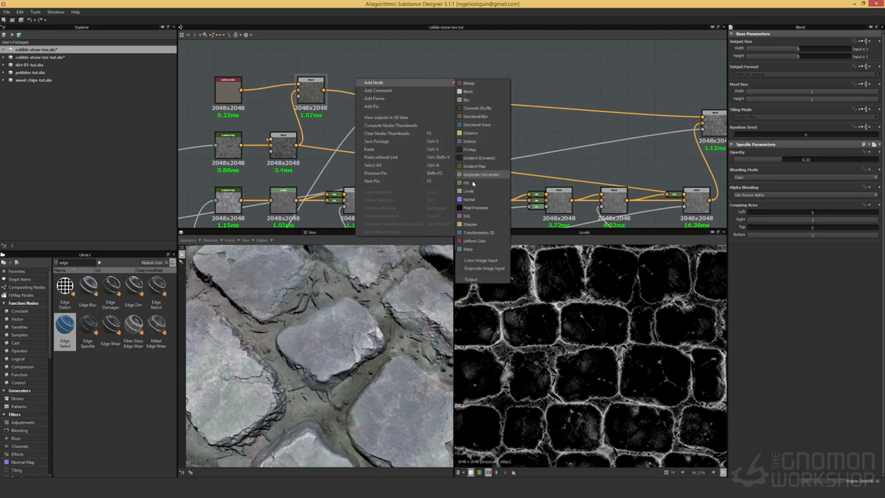
pyautogui.click(467, 182)
pyautogui.moveTo(328, 88); pyautogui.dragTo(389, 96)
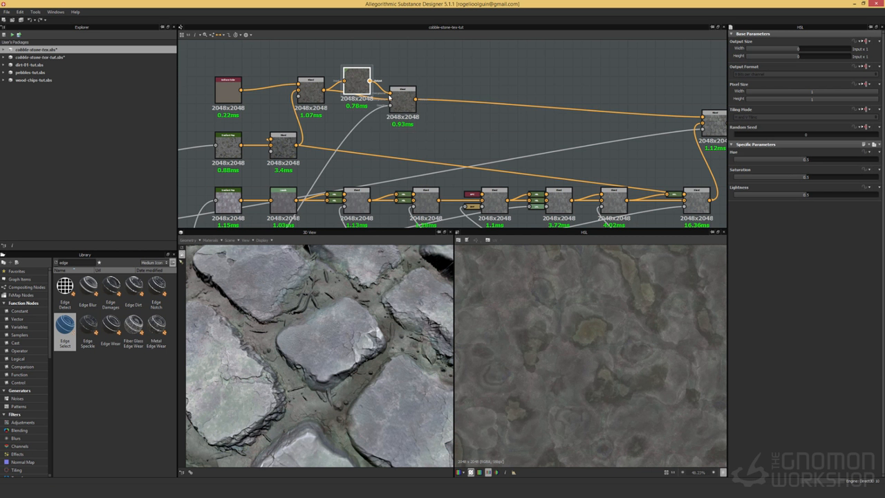
# Set the new HSL node's saturation to about 0.82 and lightness to 0.49, previewing the edge-masked Blend.
pyautogui.rightClick(366, 136)
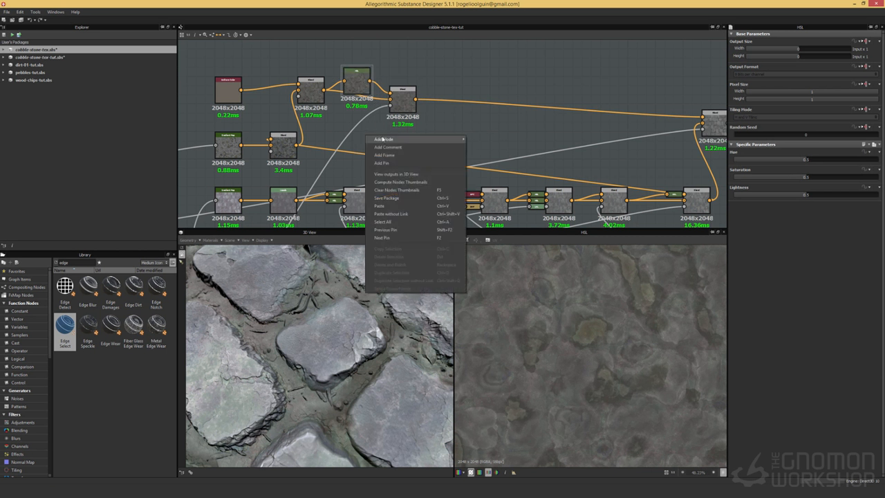
pyautogui.click(368, 92)
pyautogui.moveTo(818, 199); pyautogui.dragTo(793, 198)
pyautogui.doubleClick(399, 104)
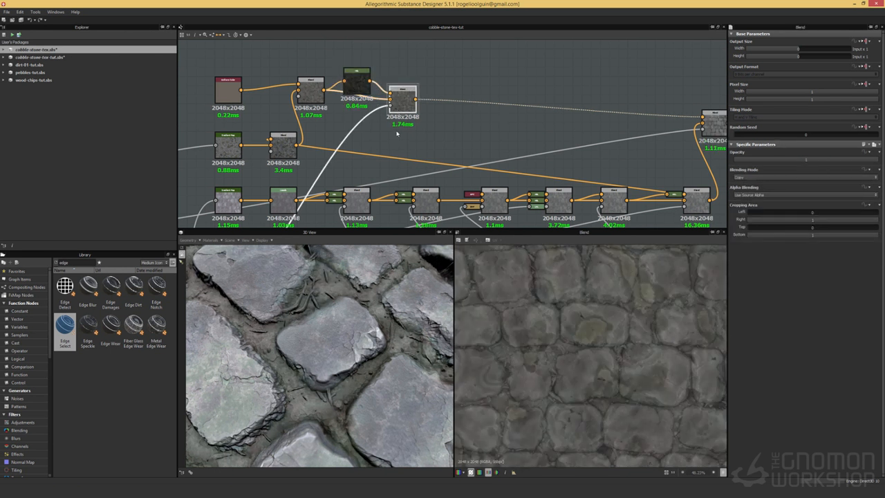
pyautogui.click(357, 83)
pyautogui.moveTo(826, 177); pyautogui.dragTo(804, 197)
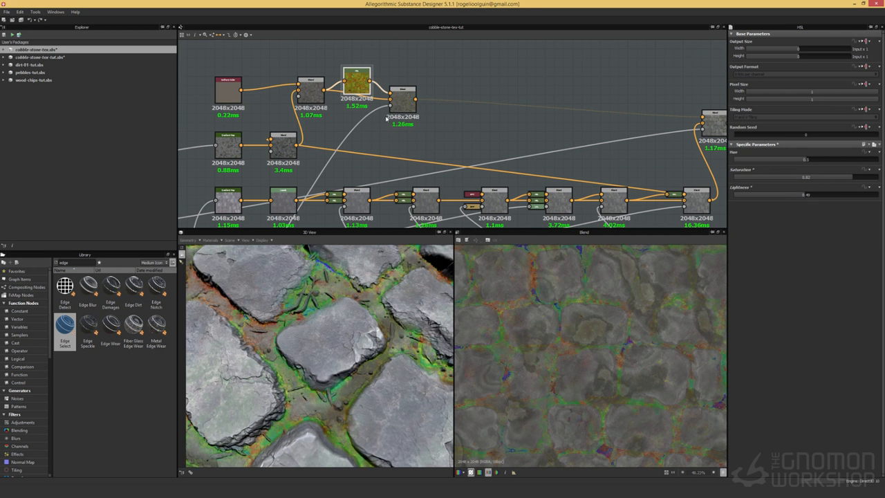
# Insert a Levels node between the edge mask and the Blend's mask input, raise its black point and preview the Blend.
pyautogui.rightClick(373, 137)
pyautogui.moveTo(415, 140)
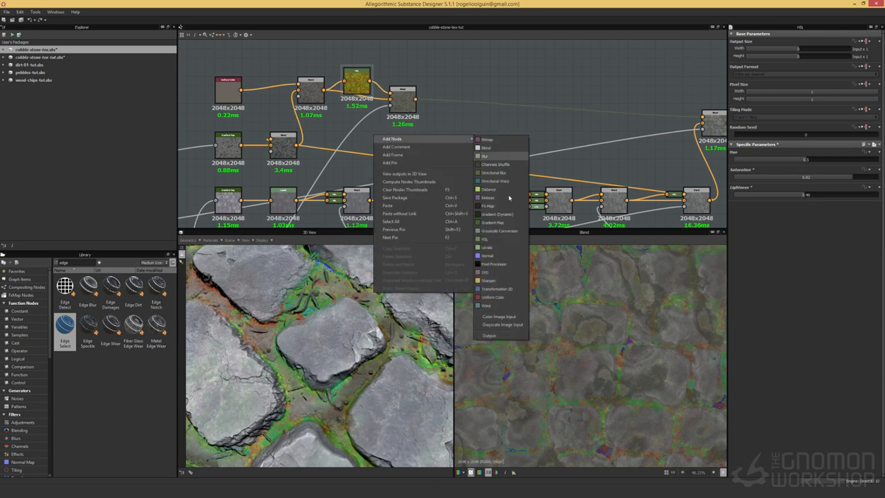
pyautogui.click(498, 241)
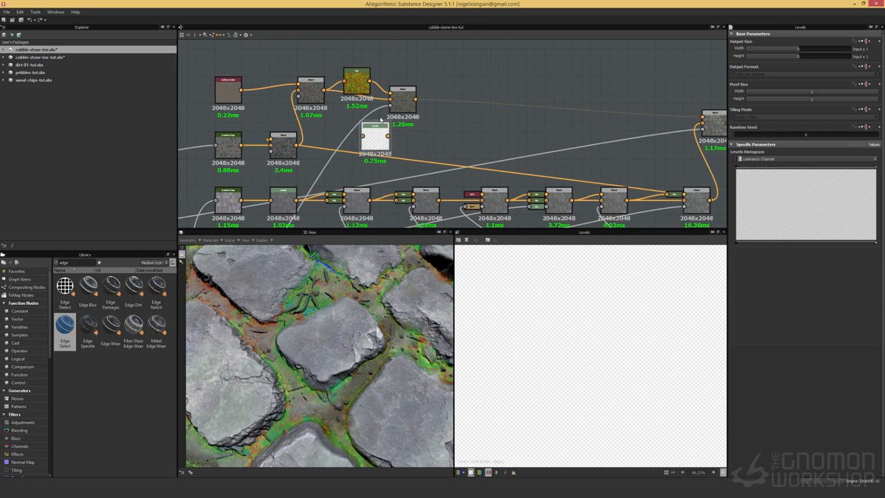
pyautogui.moveTo(390, 106)
pyautogui.mouseDown()
pyautogui.moveTo(366, 137)
pyautogui.moveTo(390, 106)
pyautogui.mouseUp()
pyautogui.moveTo(365, 137); pyautogui.dragTo(346, 127)
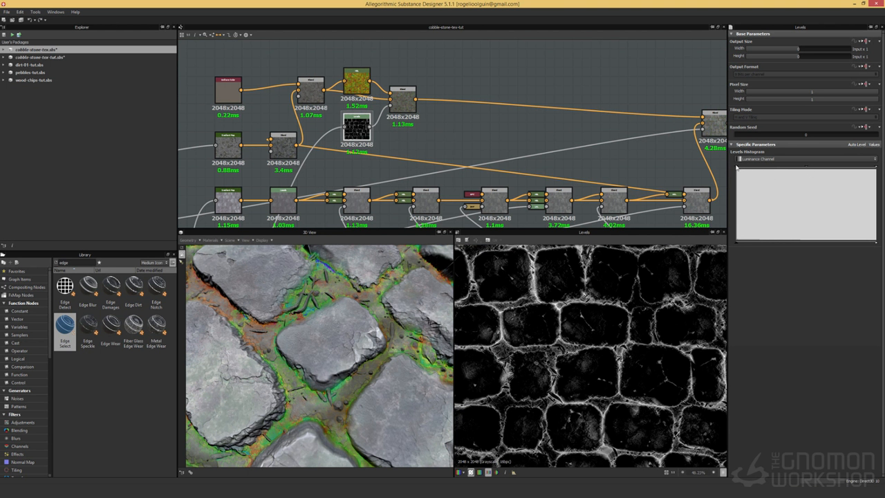
pyautogui.moveTo(754, 167)
pyautogui.mouseDown()
pyautogui.moveTo(805, 172)
pyautogui.moveTo(767, 170)
pyautogui.mouseUp()
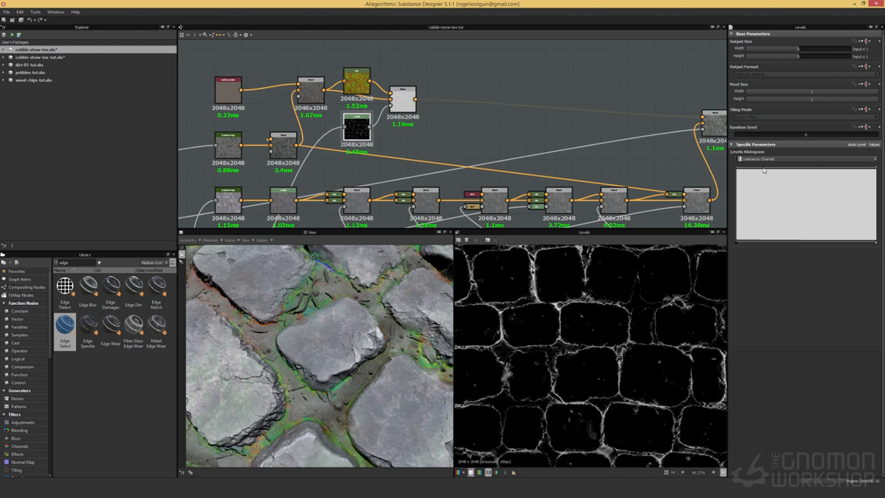
pyautogui.doubleClick(400, 105)
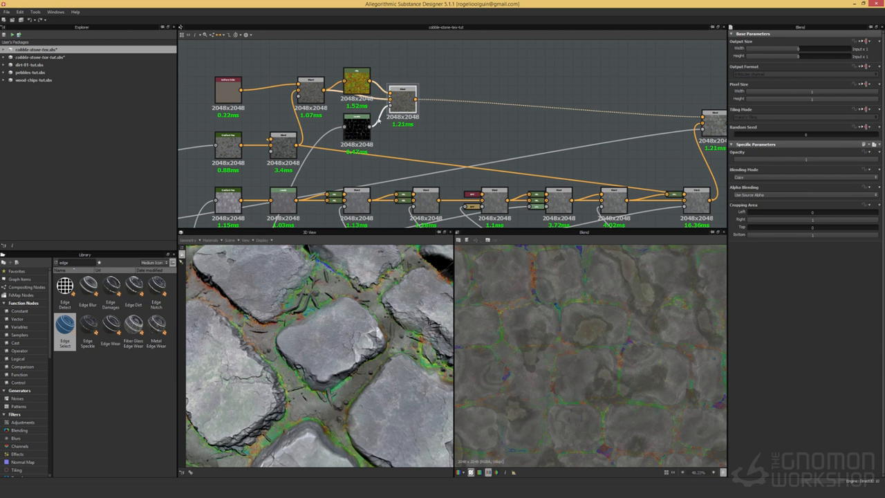
# Set the HSL node's saturation to 0.6 and its hue to 0.42.
pyautogui.click(362, 92)
pyautogui.moveTo(816, 178); pyautogui.dragTo(819, 178)
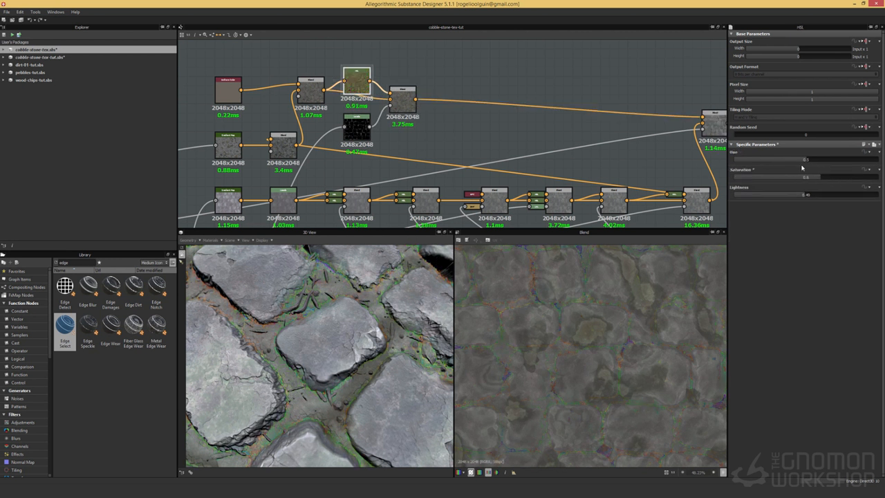
pyautogui.click(820, 161)
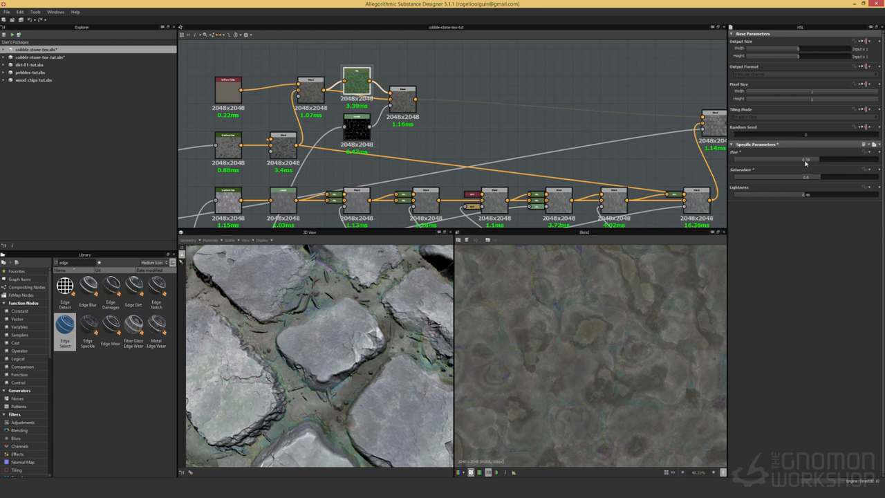
pyautogui.click(786, 161)
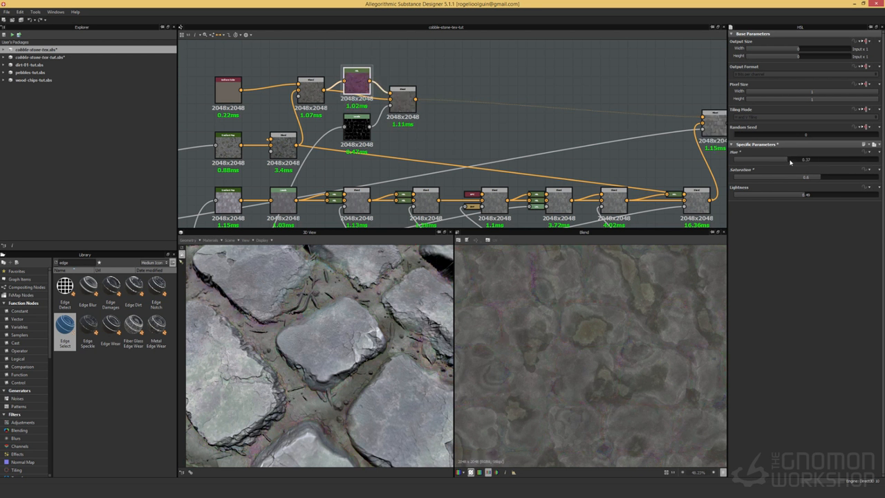
pyautogui.click(798, 161)
pyautogui.click(794, 161)
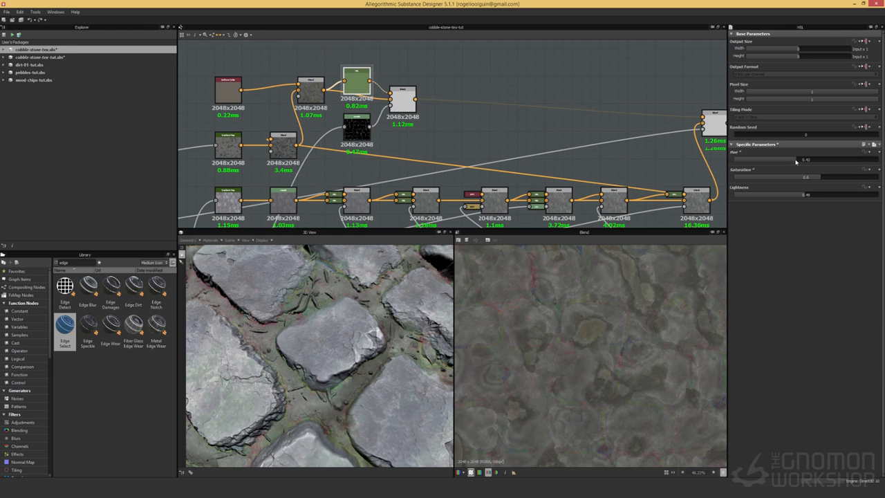
# Set the HSL node's lightness to about 0.52, checking it in the Blend combining both branches and in the edge-masked Blend.
pyautogui.click(796, 195)
pyautogui.click(799, 196)
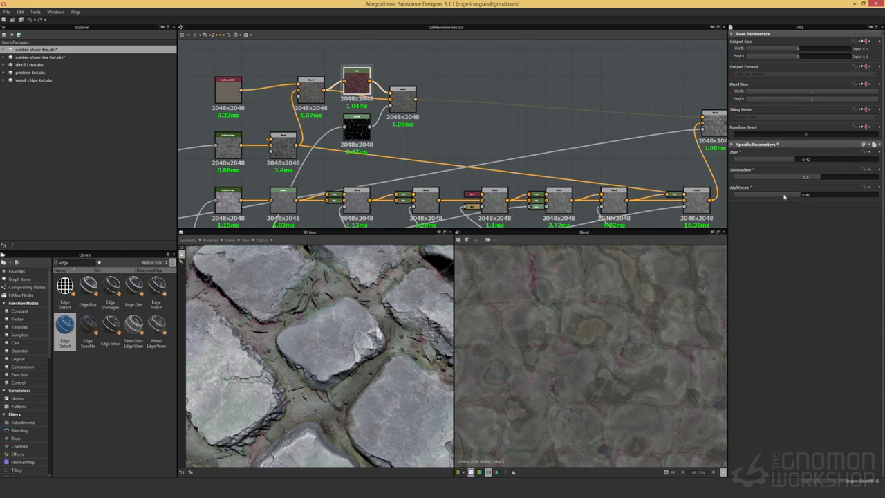
pyautogui.doubleClick(716, 122)
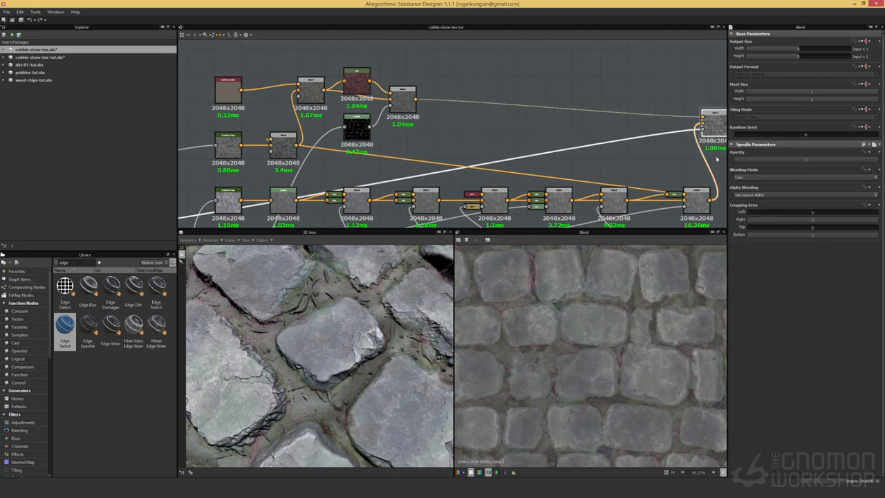
pyautogui.click(354, 81)
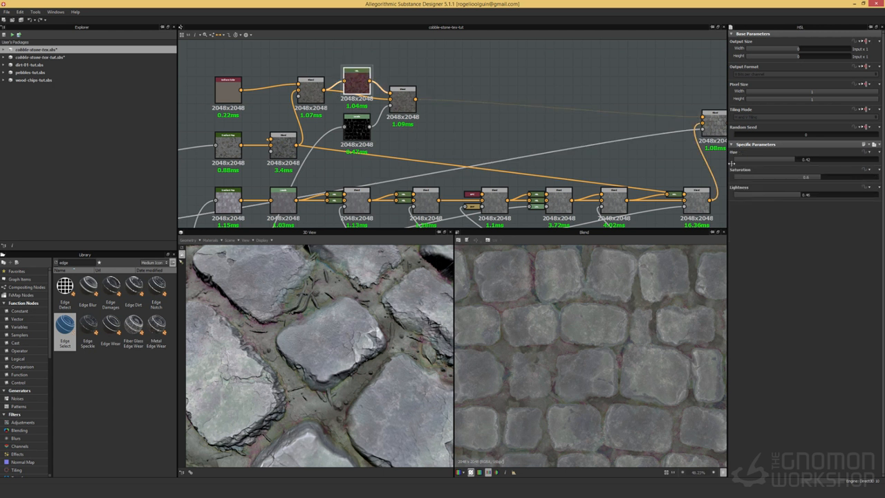
pyautogui.click(808, 195)
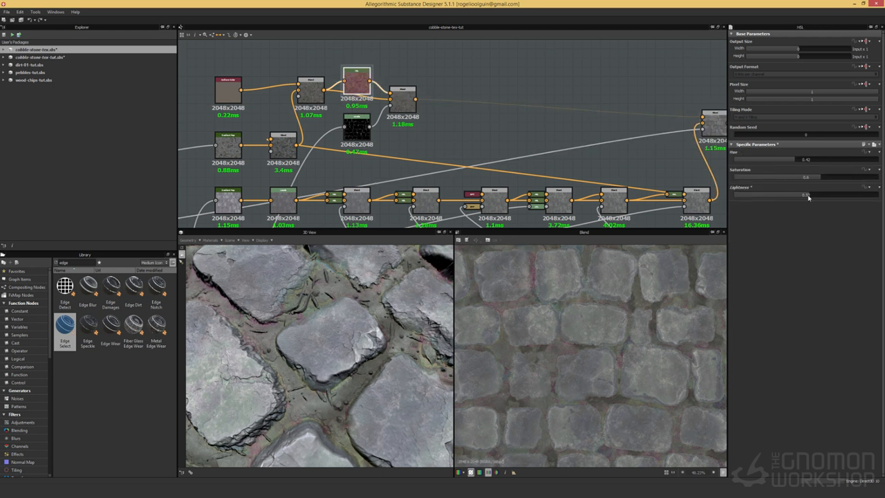
pyautogui.doubleClick(403, 98)
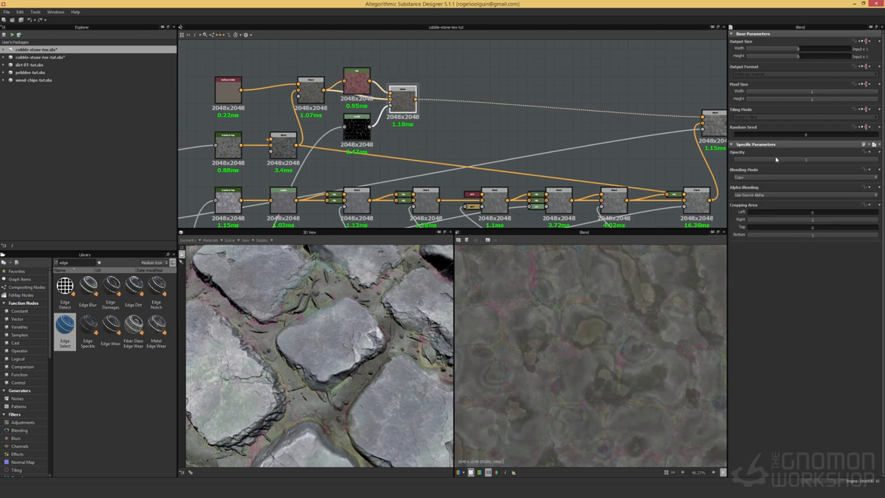
# Set the HSL node's saturation to 0.54 and lightness to 0.54, keeping the hue at 0.42.
pyautogui.click(356, 81)
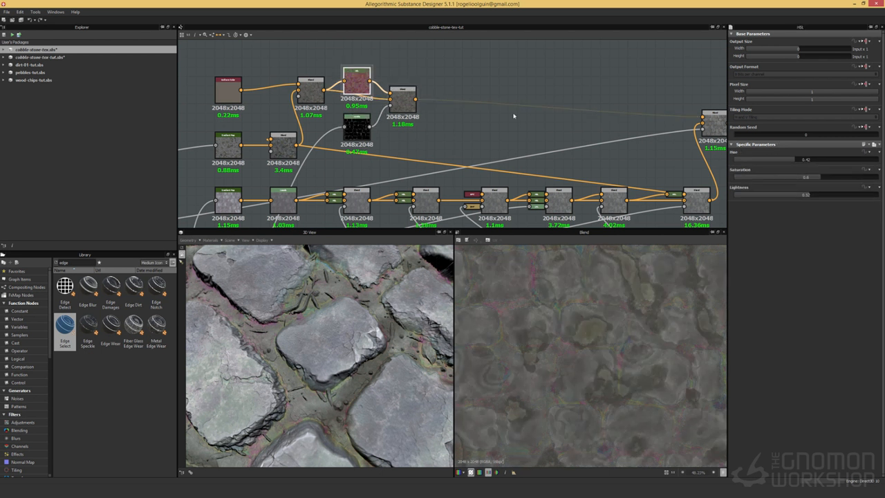
pyautogui.moveTo(819, 179); pyautogui.dragTo(817, 179)
pyautogui.moveTo(802, 161); pyautogui.dragTo(813, 198)
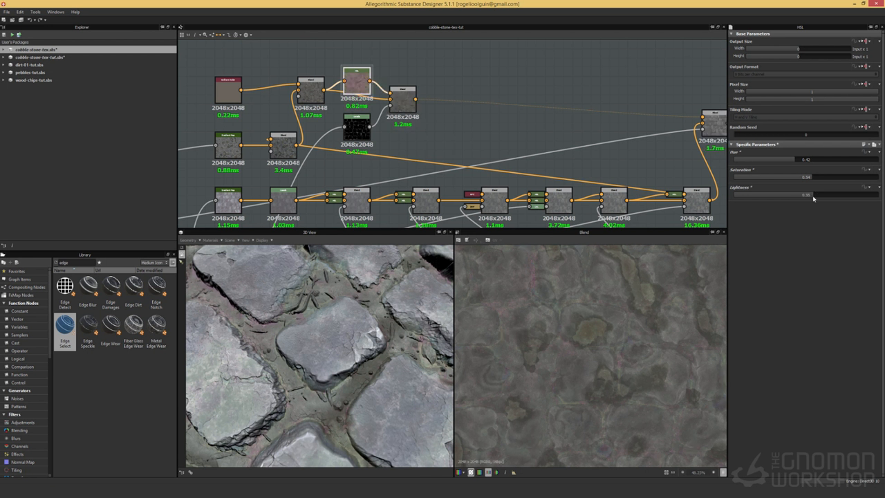
# Lower the black point of the edge mask's new Levels node, set the HSL saturation to 0.44 and preview the combining Blend.
pyautogui.click(356, 127)
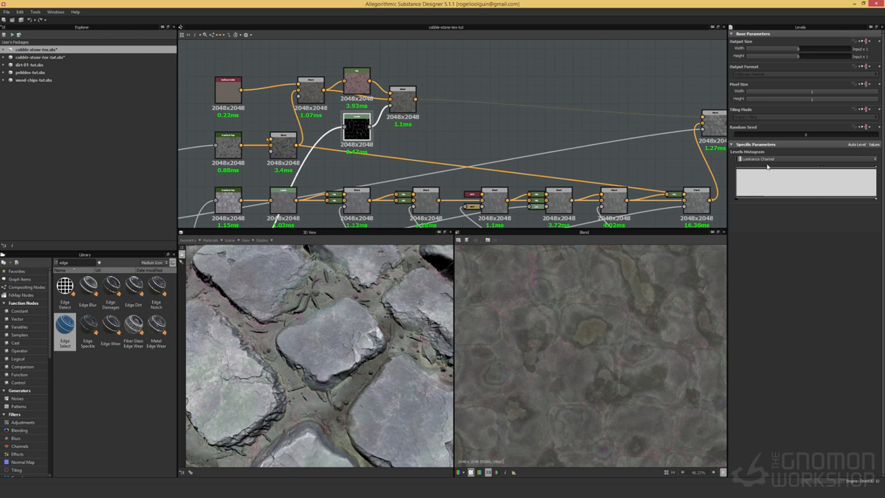
pyautogui.moveTo(767, 168); pyautogui.dragTo(732, 170)
pyautogui.click(356, 78)
pyautogui.click(799, 180)
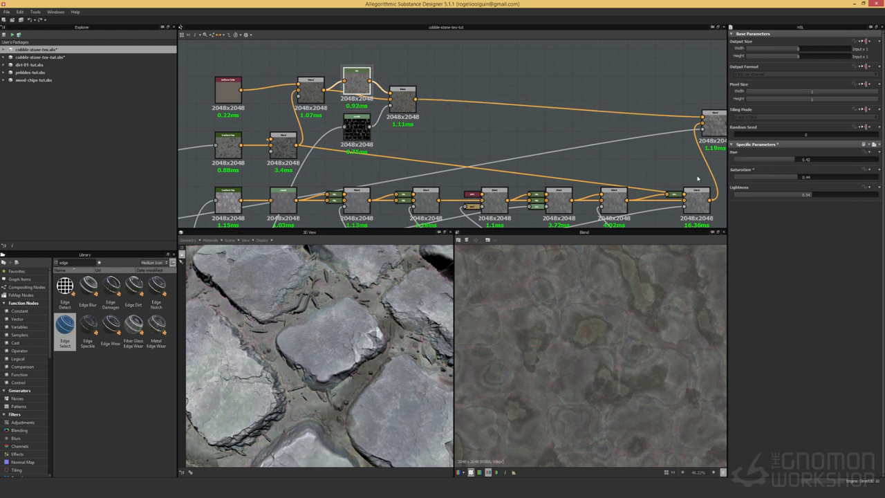
pyautogui.click(709, 124)
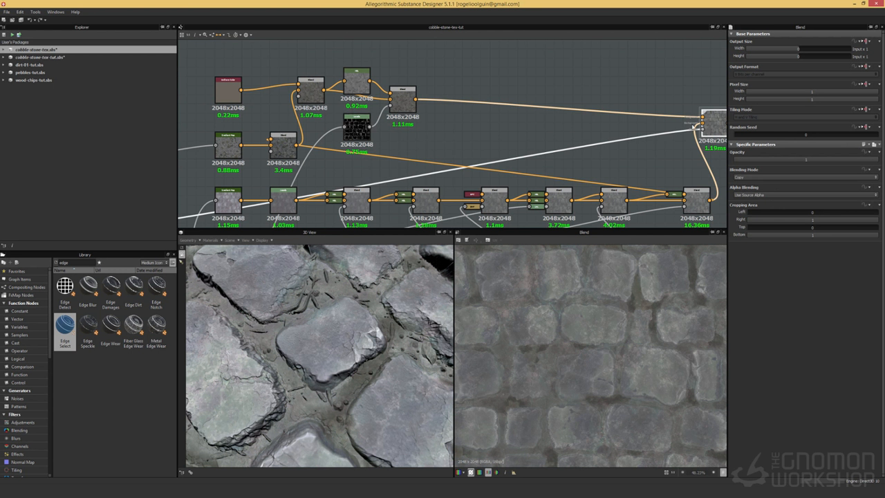
# Insert a new HSL node between the ground colour Blend with the edge mask and the final Blend.
pyautogui.click(404, 98)
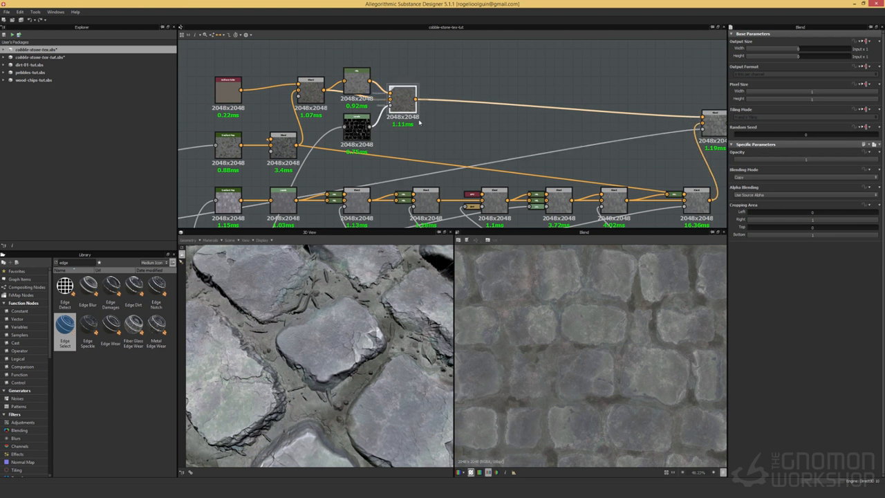
pyautogui.rightClick(429, 128)
pyautogui.moveTo(484, 131)
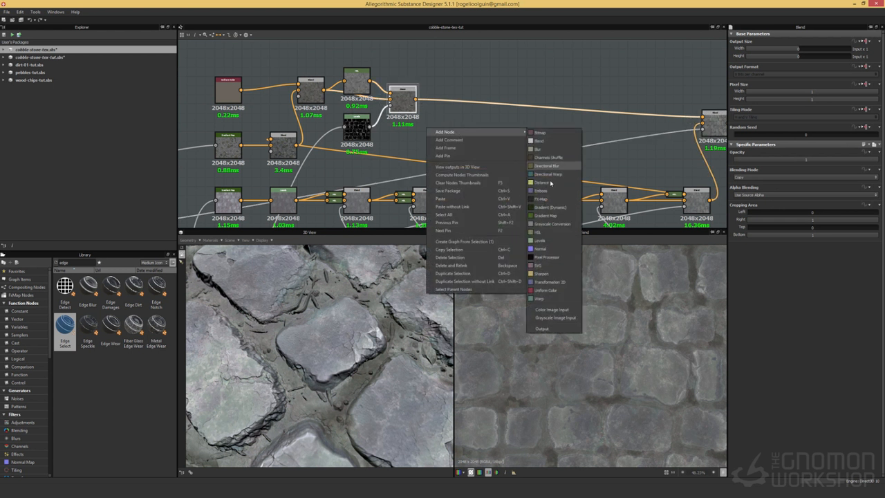
pyautogui.click(540, 232)
pyautogui.moveTo(416, 100); pyautogui.dragTo(702, 117)
pyautogui.moveTo(435, 125); pyautogui.dragTo(449, 105)
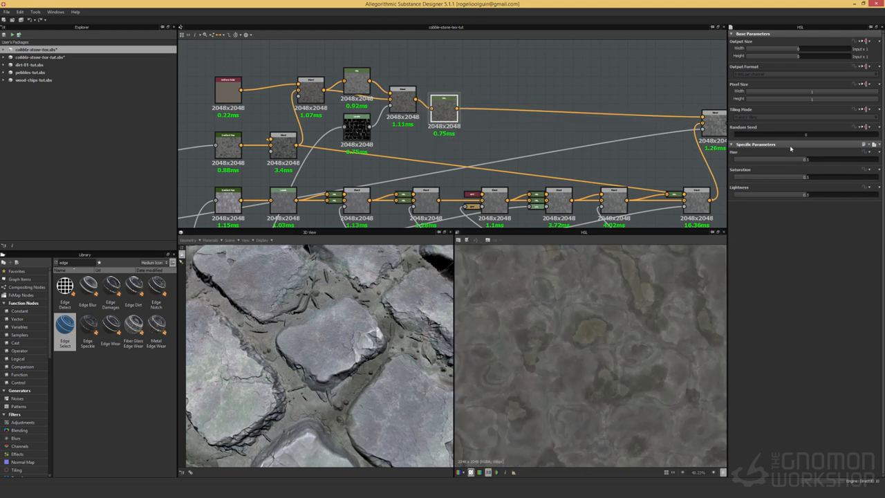
# Fine-tune the new HSL node's hue and saturation to about 0.51, checking the ground colour on the 3D material.
pyautogui.moveTo(812, 179); pyautogui.dragTo(811, 179)
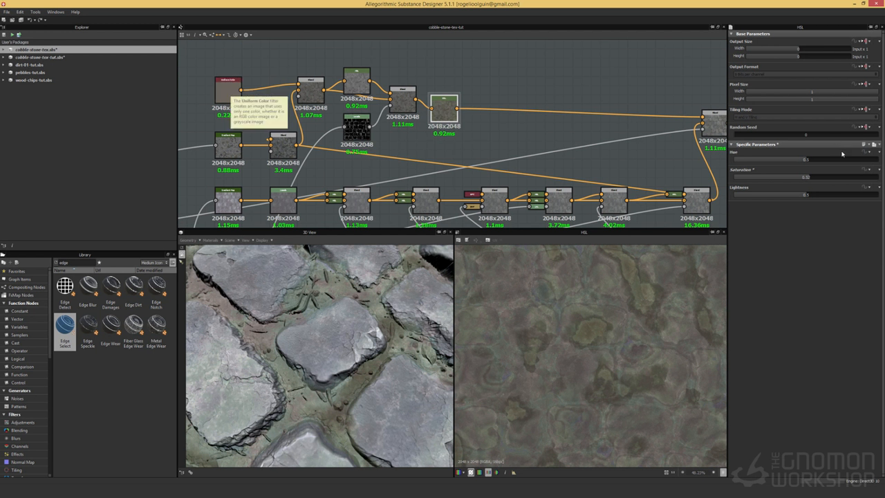
pyautogui.click(810, 160)
pyautogui.moveTo(811, 162); pyautogui.dragTo(806, 161)
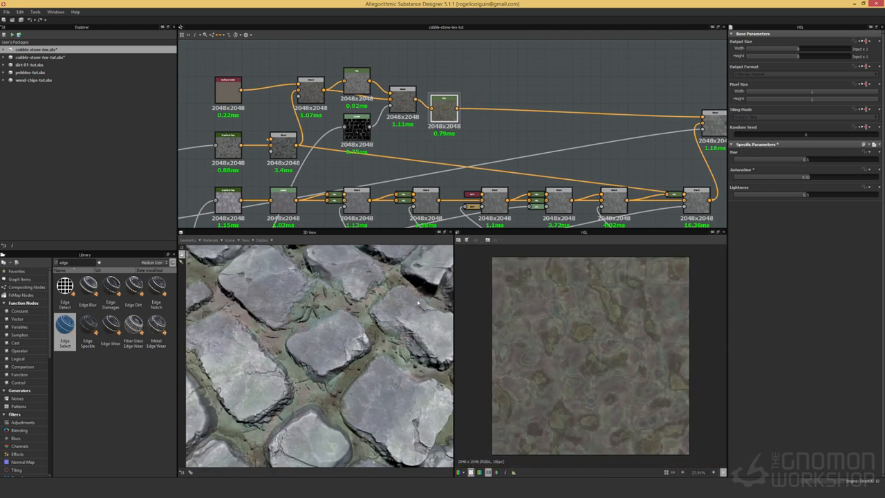
pyautogui.scroll(-8, 363, 335)
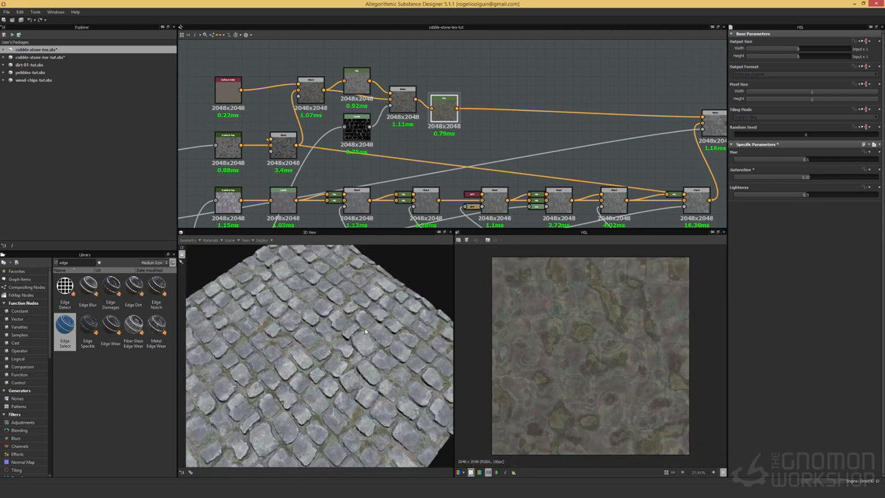
pyautogui.scroll(6, 360, 344)
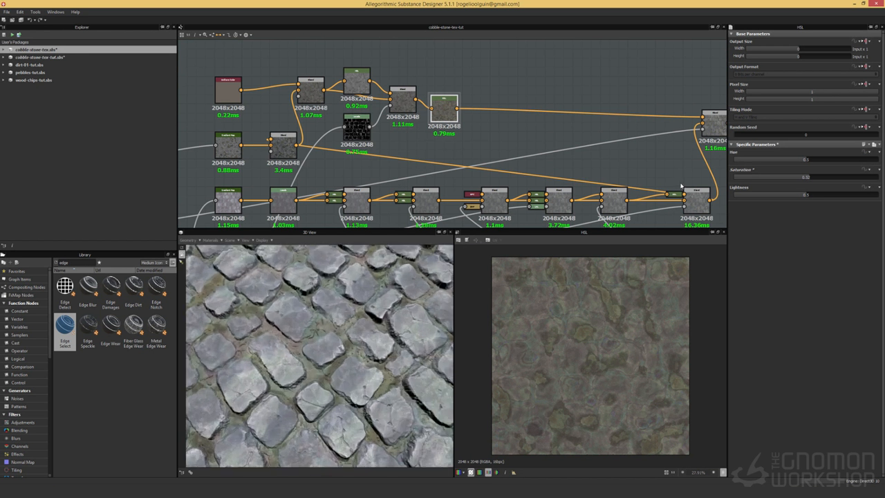
pyautogui.moveTo(806, 197); pyautogui.dragTo(807, 161)
# Set the opacity of the Blend that mixes in the Uniform Color to about 0.45.
pyautogui.click(228, 90)
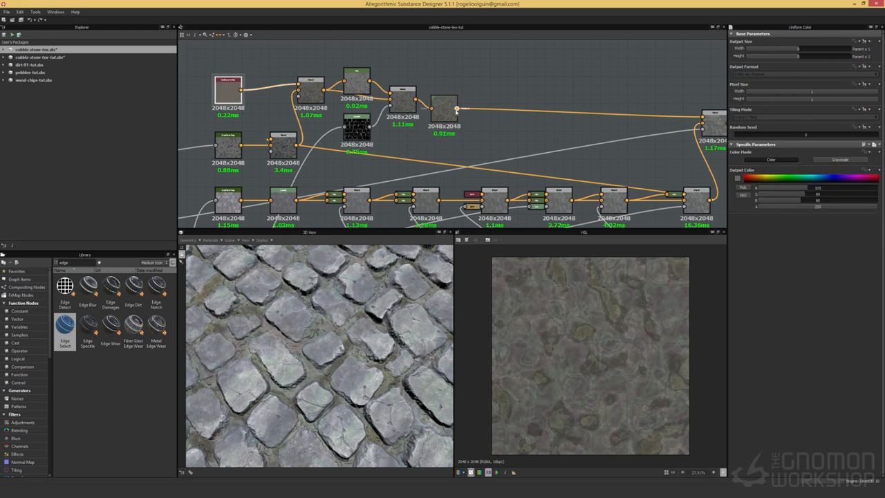
pyautogui.click(311, 89)
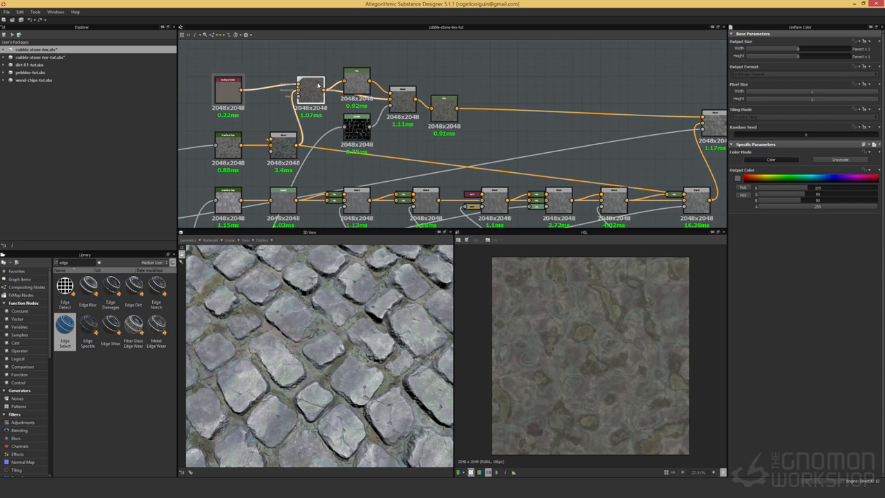
pyautogui.click(818, 162)
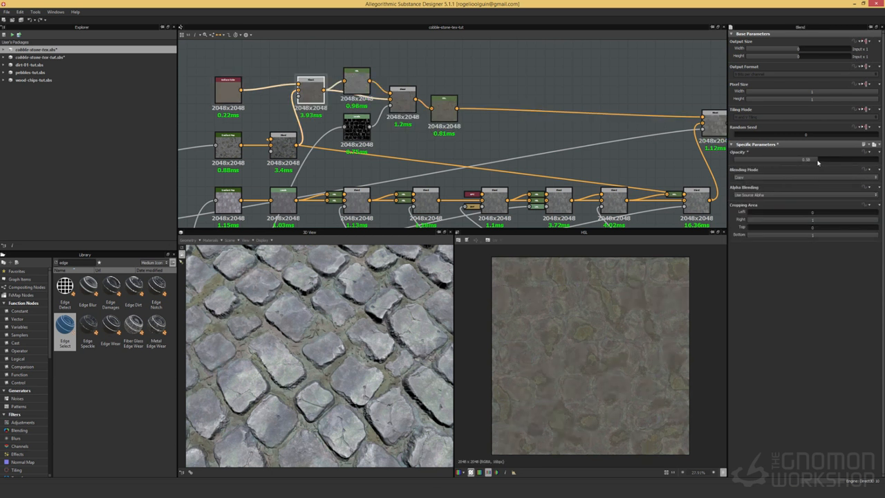
pyautogui.click(798, 161)
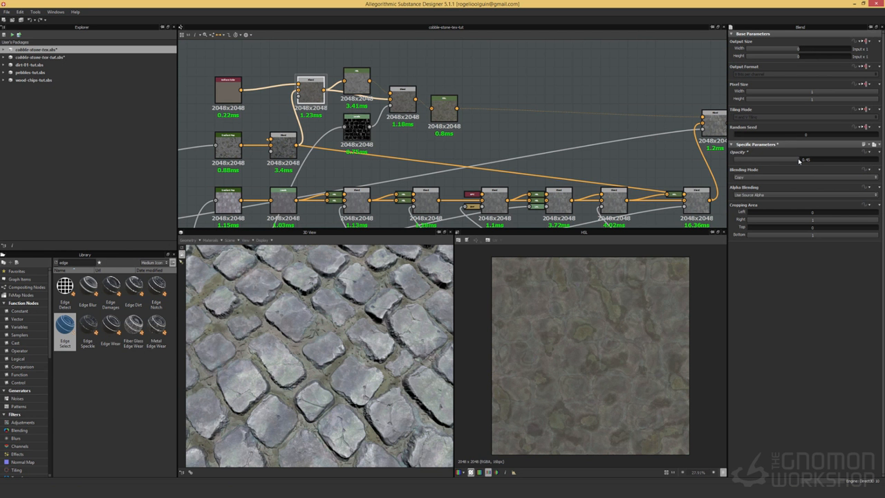
# Set the last HSL node's lightness to 0.49 and inspect the cobblestones in the 3D view from afar and close up.
pyautogui.click(446, 107)
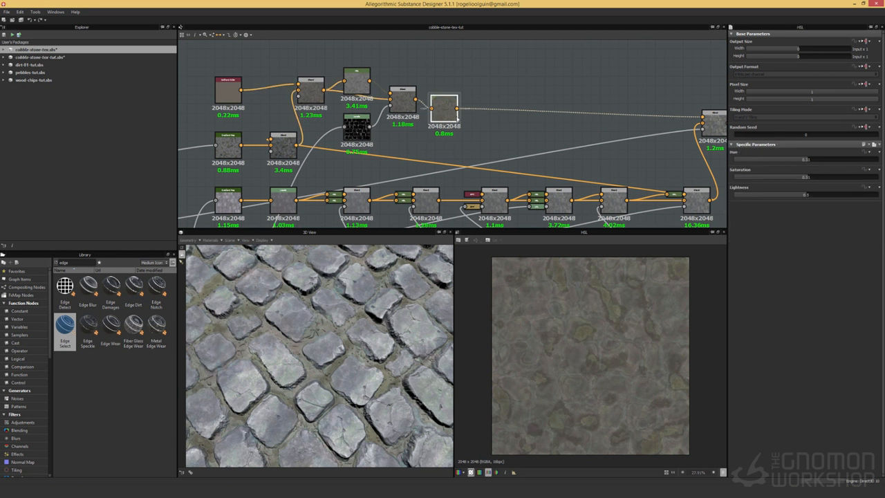
pyautogui.click(805, 196)
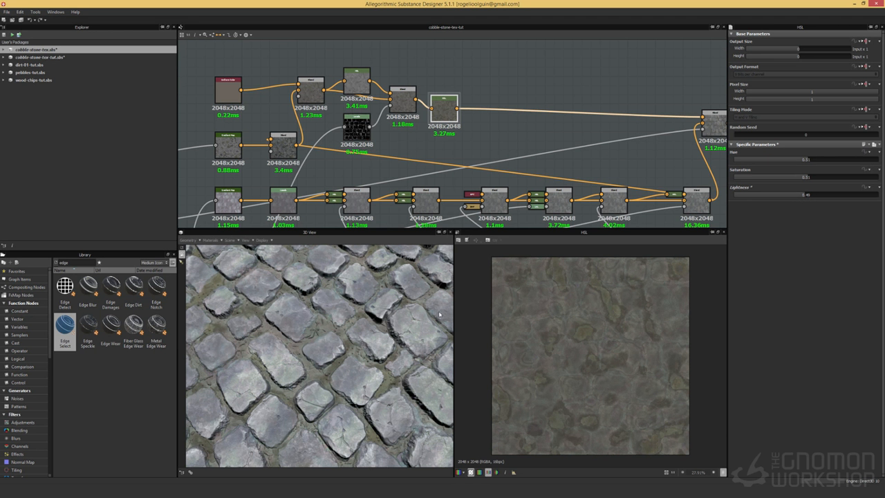
pyautogui.scroll(-3, 379, 339)
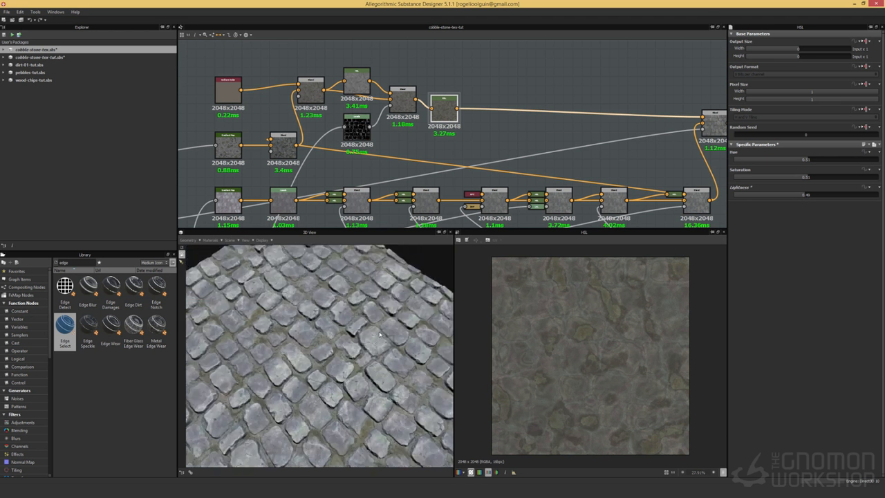
pyautogui.moveTo(382, 363); pyautogui.dragTo(350, 349)
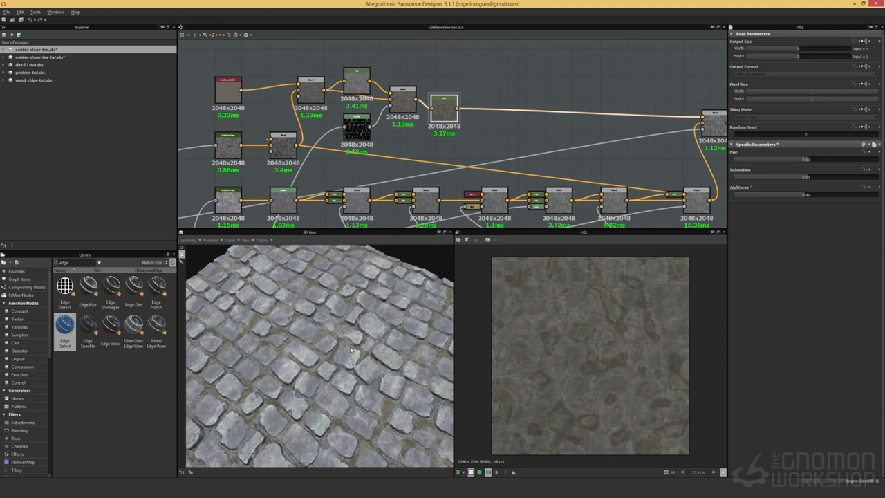
pyautogui.scroll(5, 350, 351)
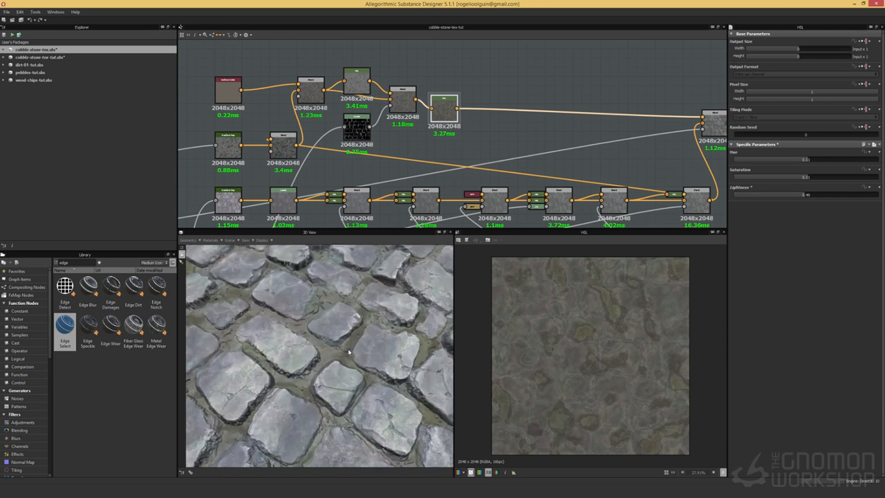
pyautogui.scroll(5, 349, 351)
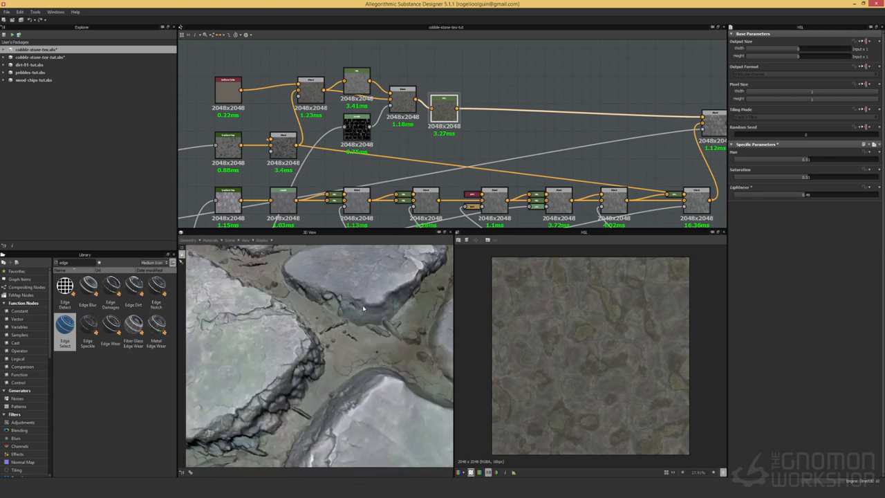
# Save the cobble-stone-tex.sbs package and tidy the positions of the HSL and Levels nodes in the ground colour branch.
pyautogui.click(63, 56)
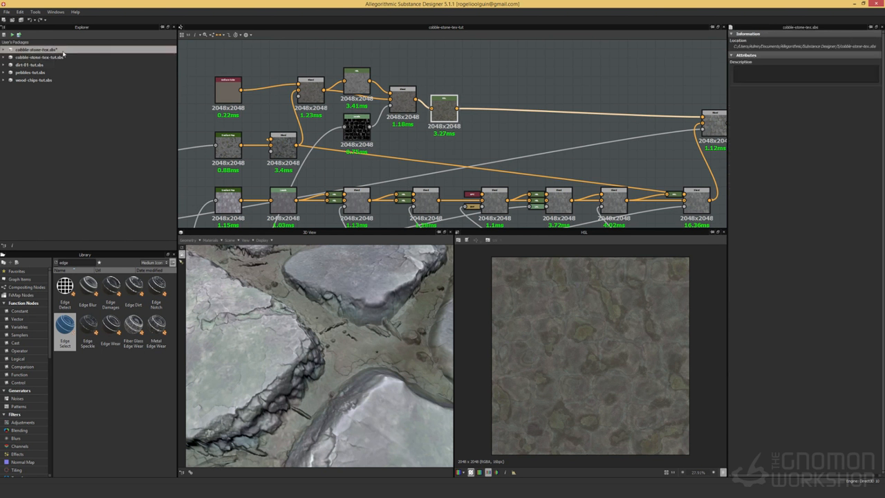
pyautogui.moveTo(443, 107); pyautogui.dragTo(372, 65)
pyautogui.moveTo(358, 124); pyautogui.dragTo(366, 117)
pyautogui.click(310, 88)
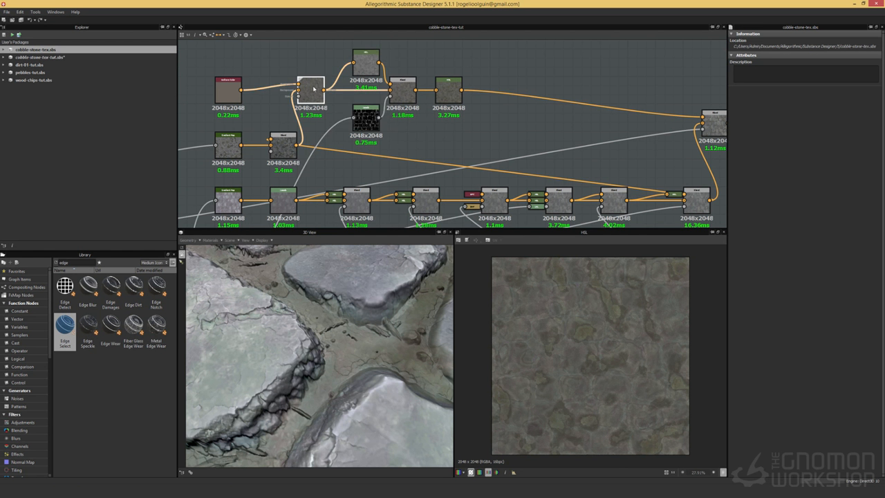